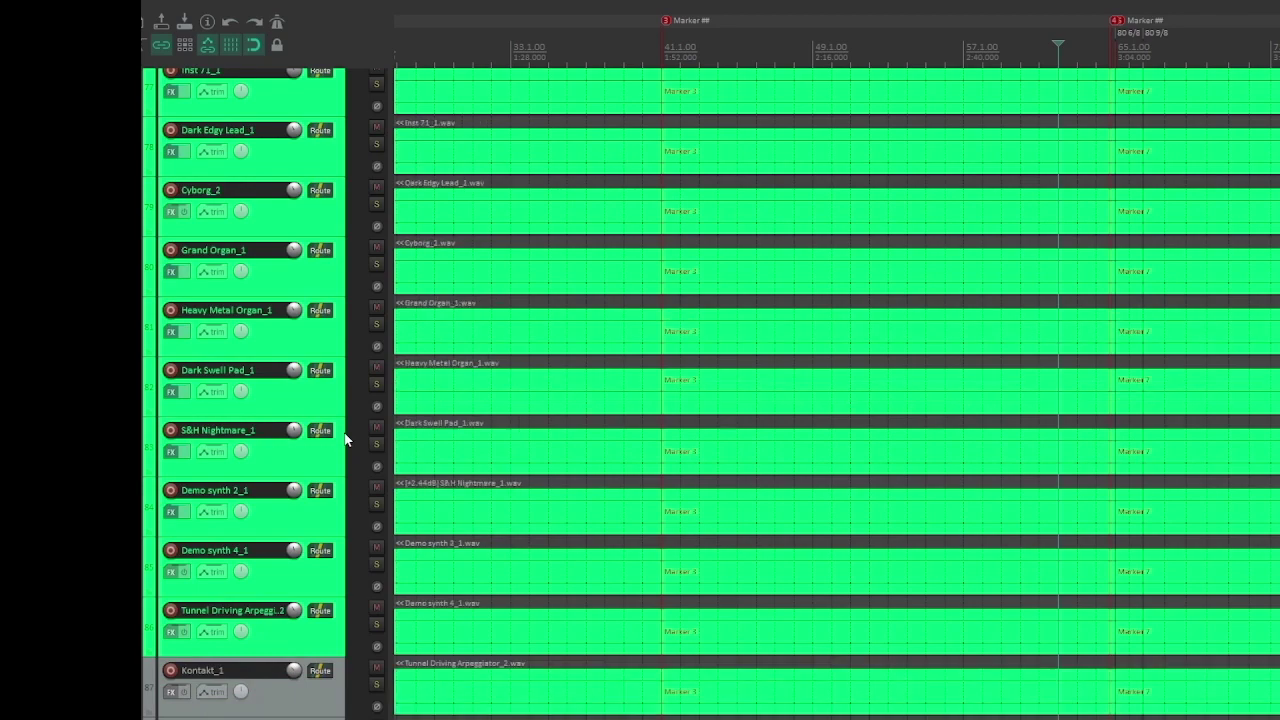
# Select the Sneaky Synth_1 track and place the edit cursor at measure 49, where its audio starts.
pyautogui.scroll(10, 346, 440)
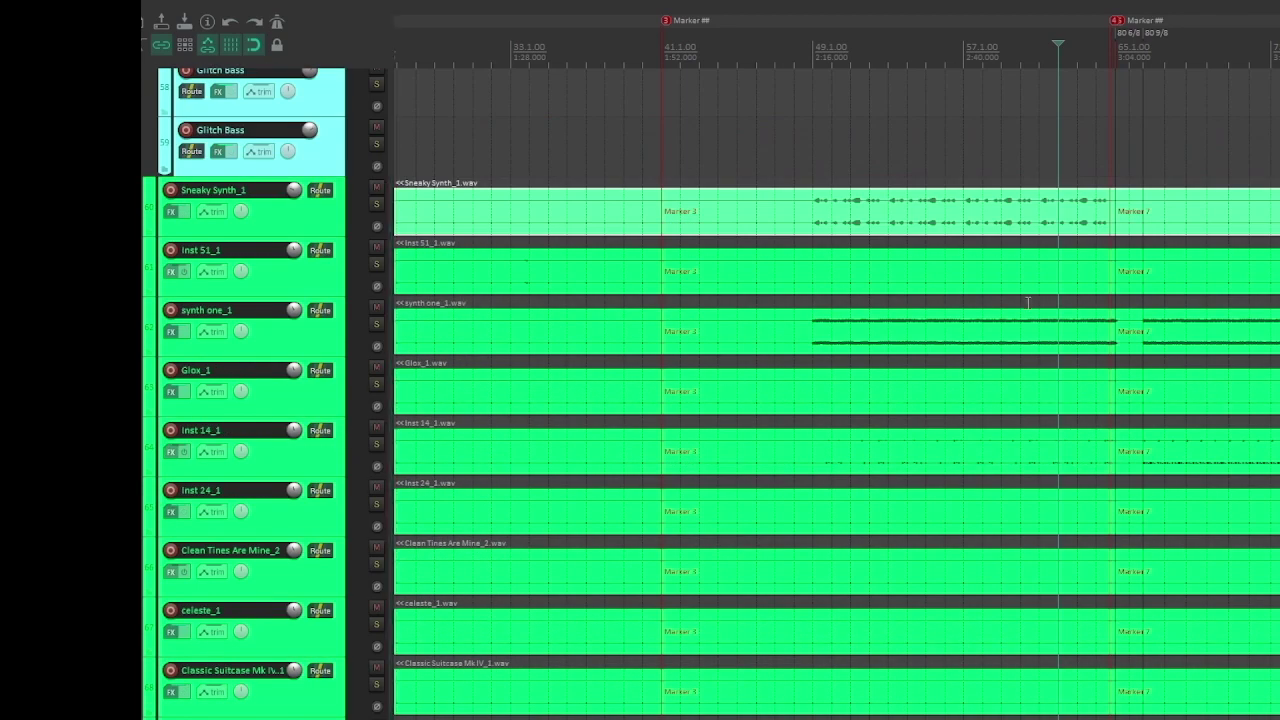
pyautogui.click(811, 206)
pyautogui.scroll(-3, 1040, 285)
pyautogui.scroll(4, 1113, 317)
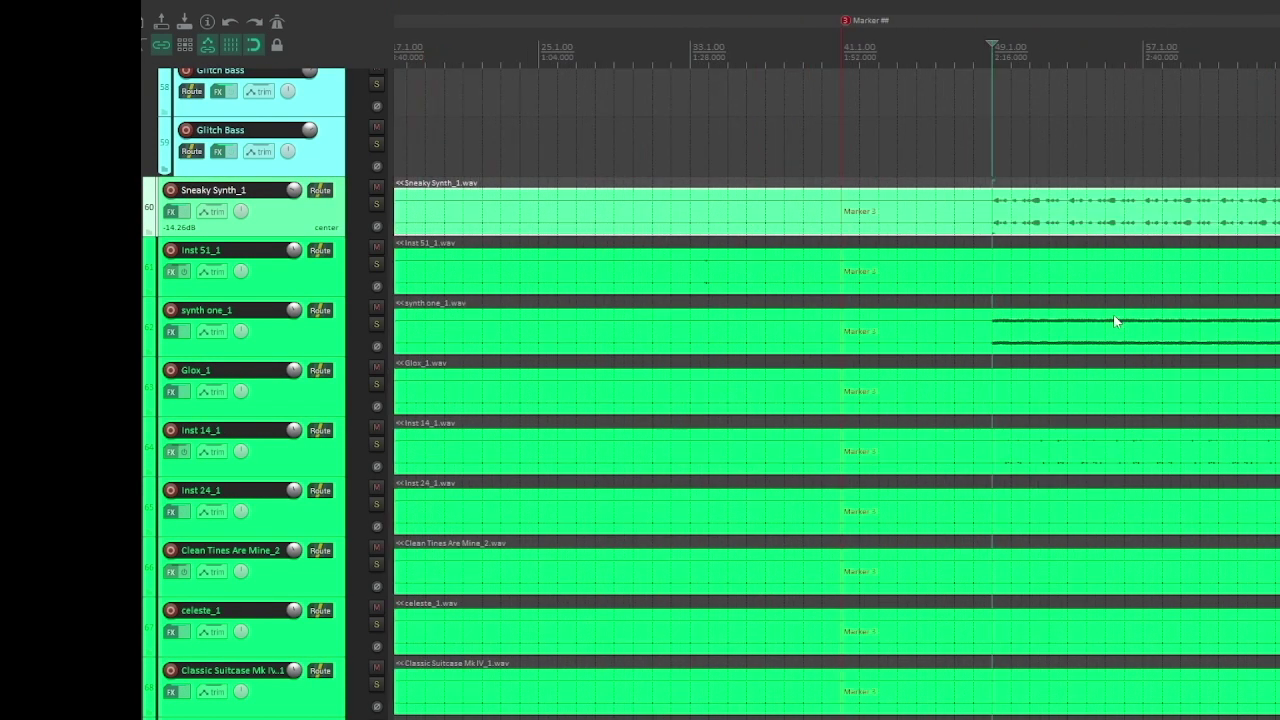
pyautogui.scroll(-7, 1113, 317)
pyautogui.scroll(3, 1113, 317)
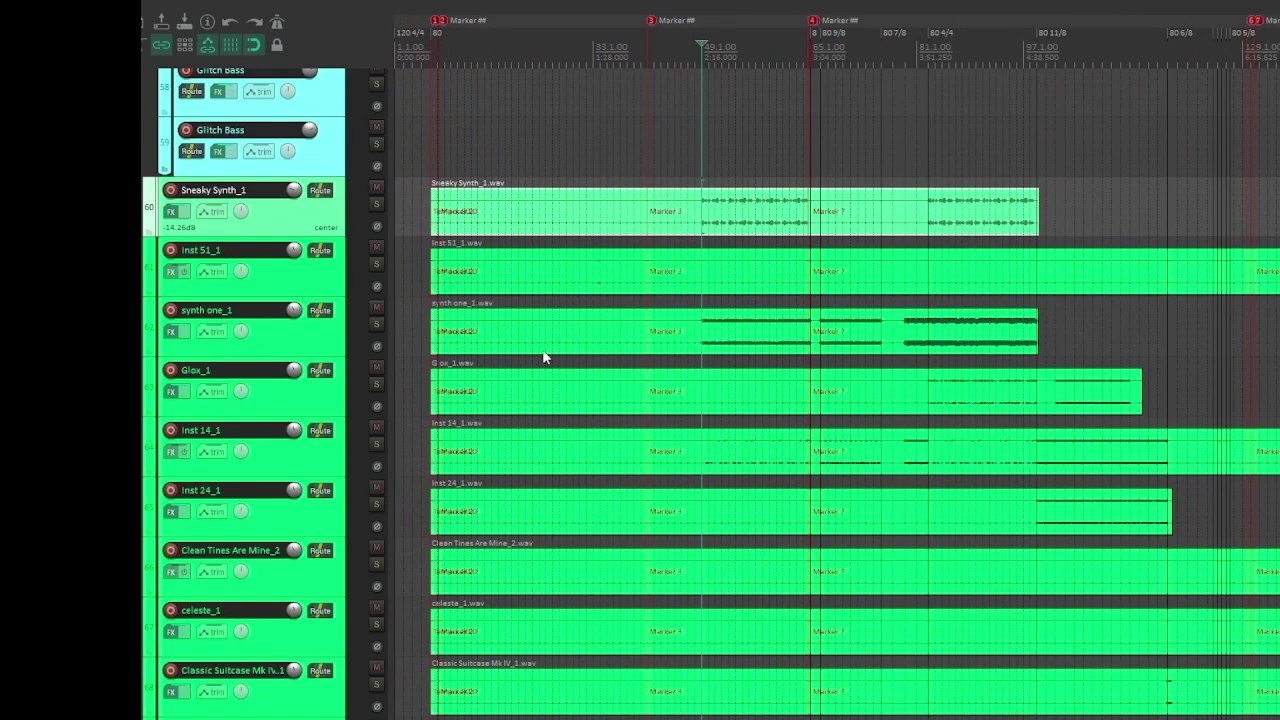
# Place the edit cursor just after measure 49, right before the first Sneaky Synth_1 note, for a close look at its start.
pyautogui.scroll(-5, 343, 315)
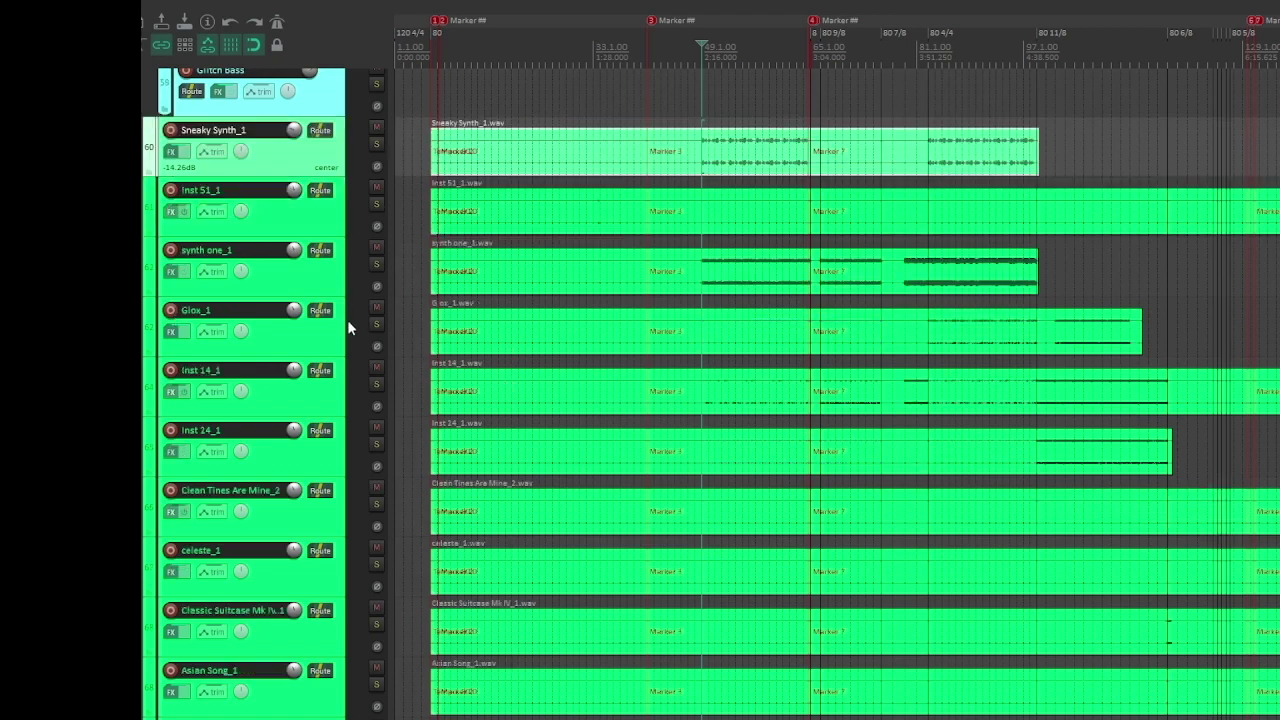
pyautogui.scroll(8, 937, 300)
pyautogui.scroll(-4, 938, 325)
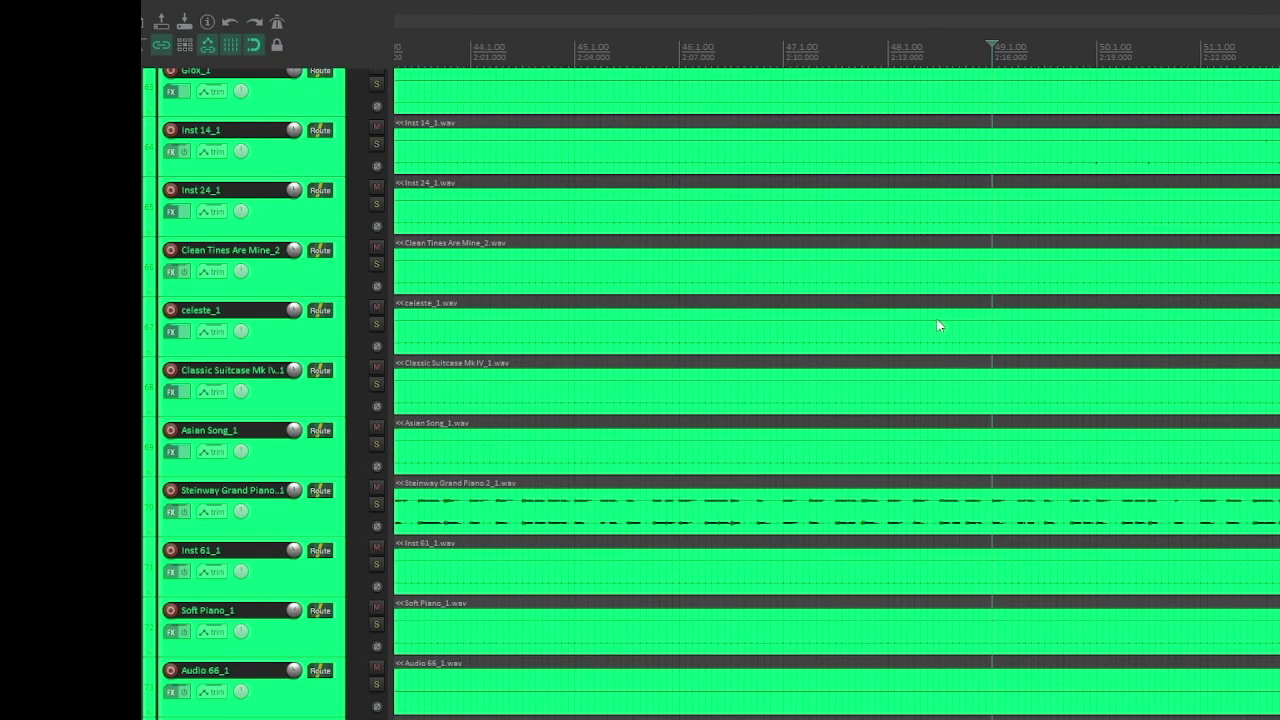
pyautogui.scroll(6, 358, 400)
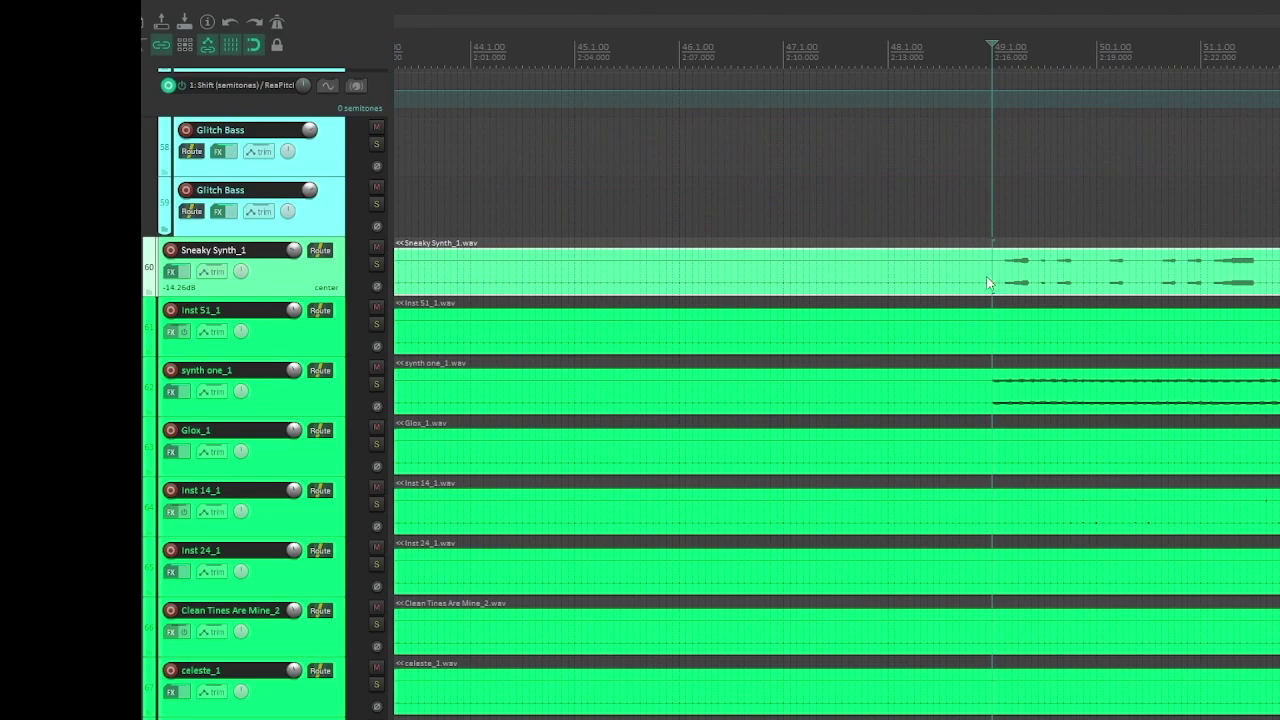
pyautogui.scroll(5, 1088, 297)
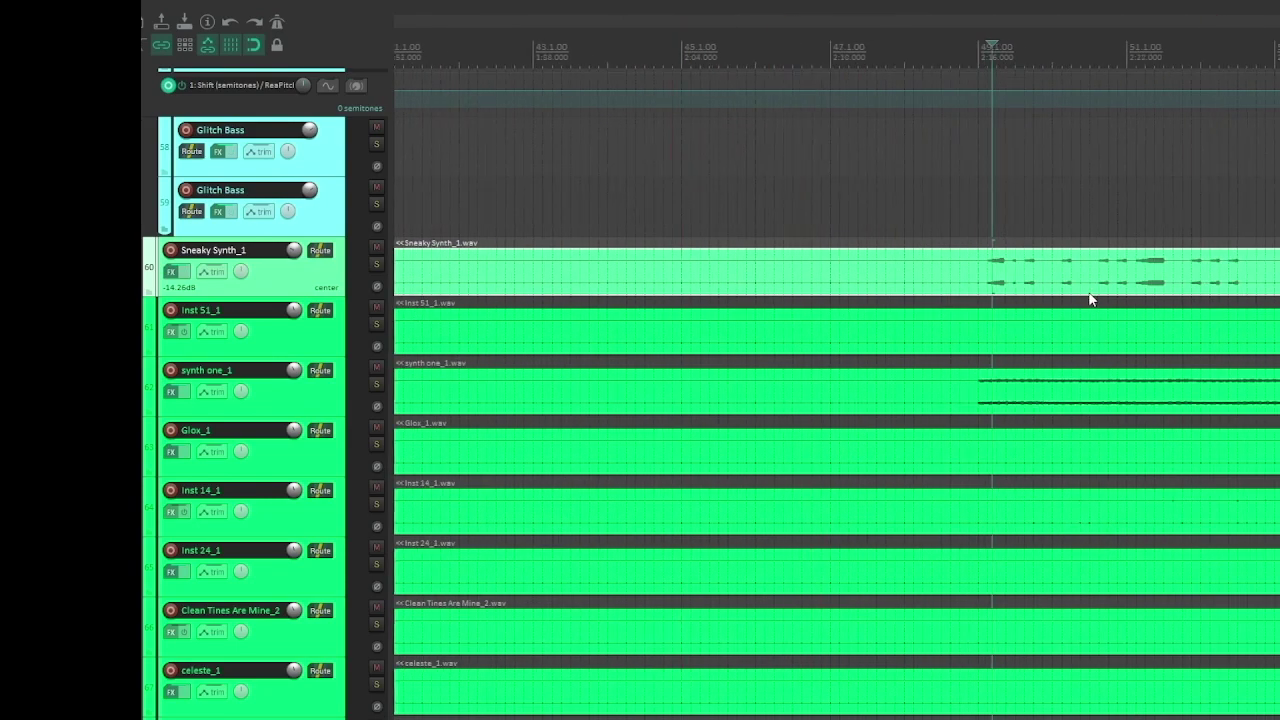
pyautogui.click(933, 269)
pyautogui.scroll(-2, 362, 288)
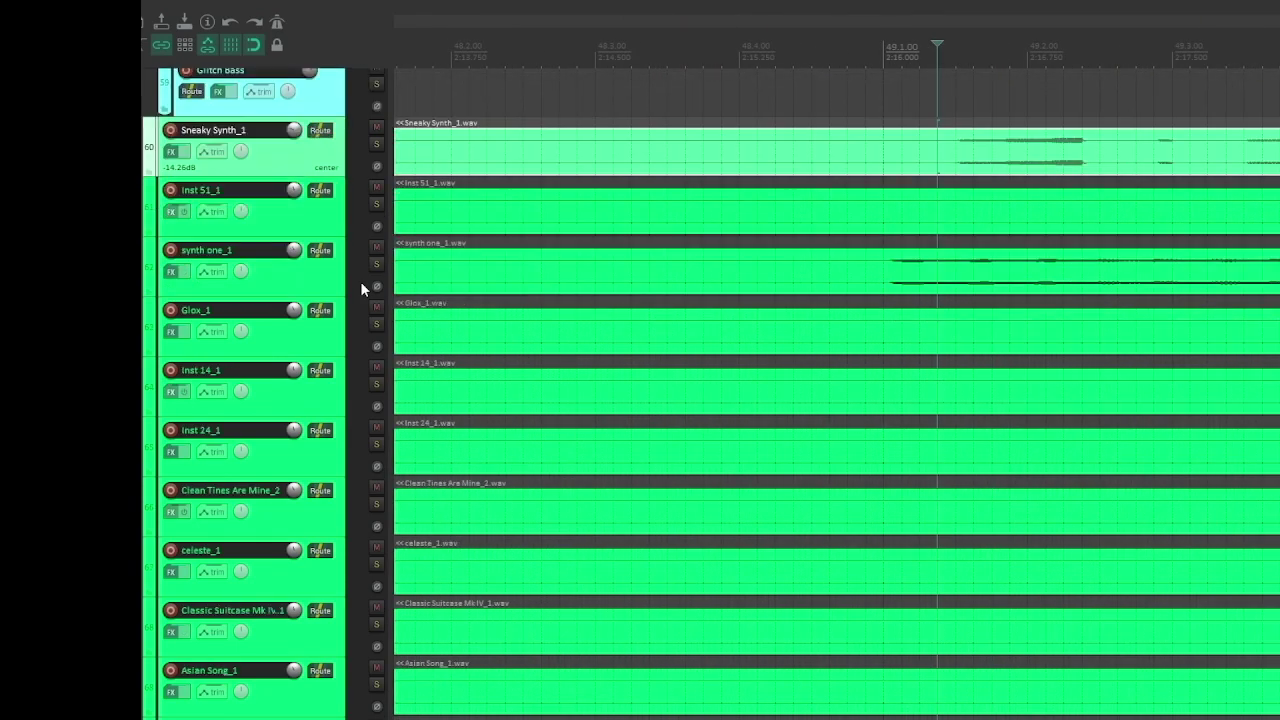
pyautogui.scroll(-3, 1024, 294)
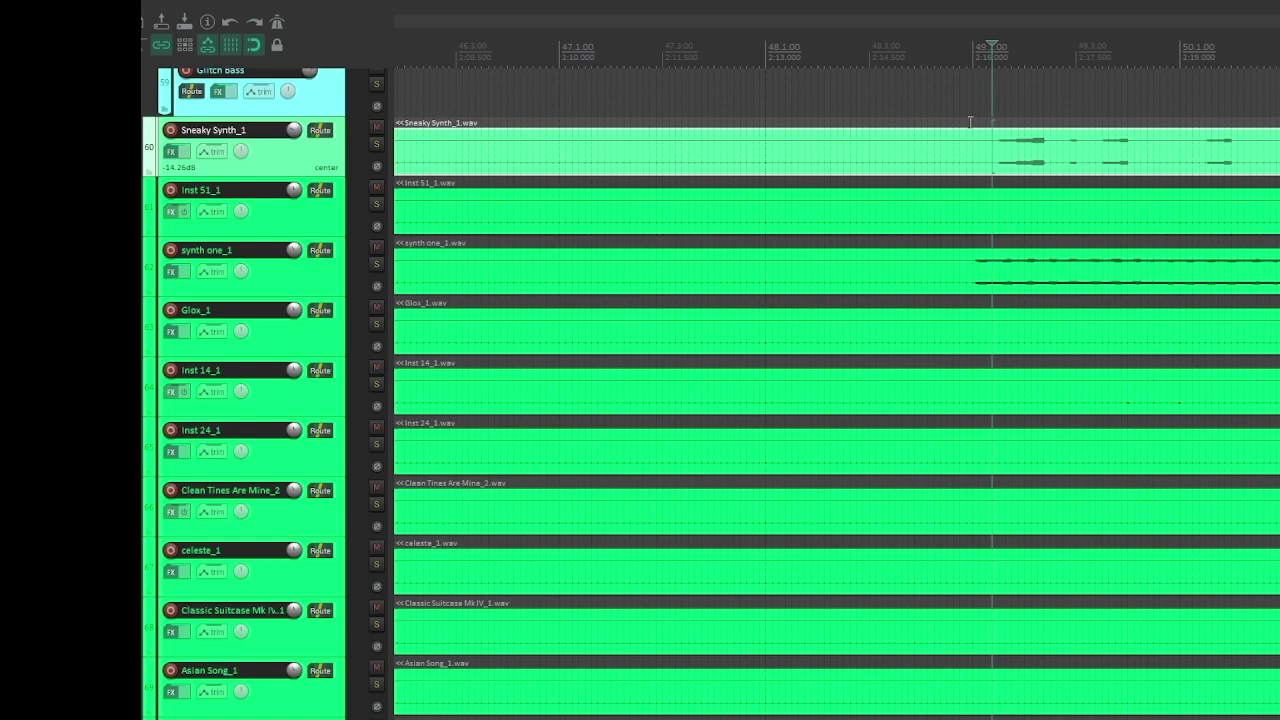
# Select the Clean Tines Are Mine_2 track and place the edit cursor just before measure 41.
pyautogui.scroll(-2, 990, 222)
pyautogui.click(560, 500)
pyautogui.scroll(-3, 446, 520)
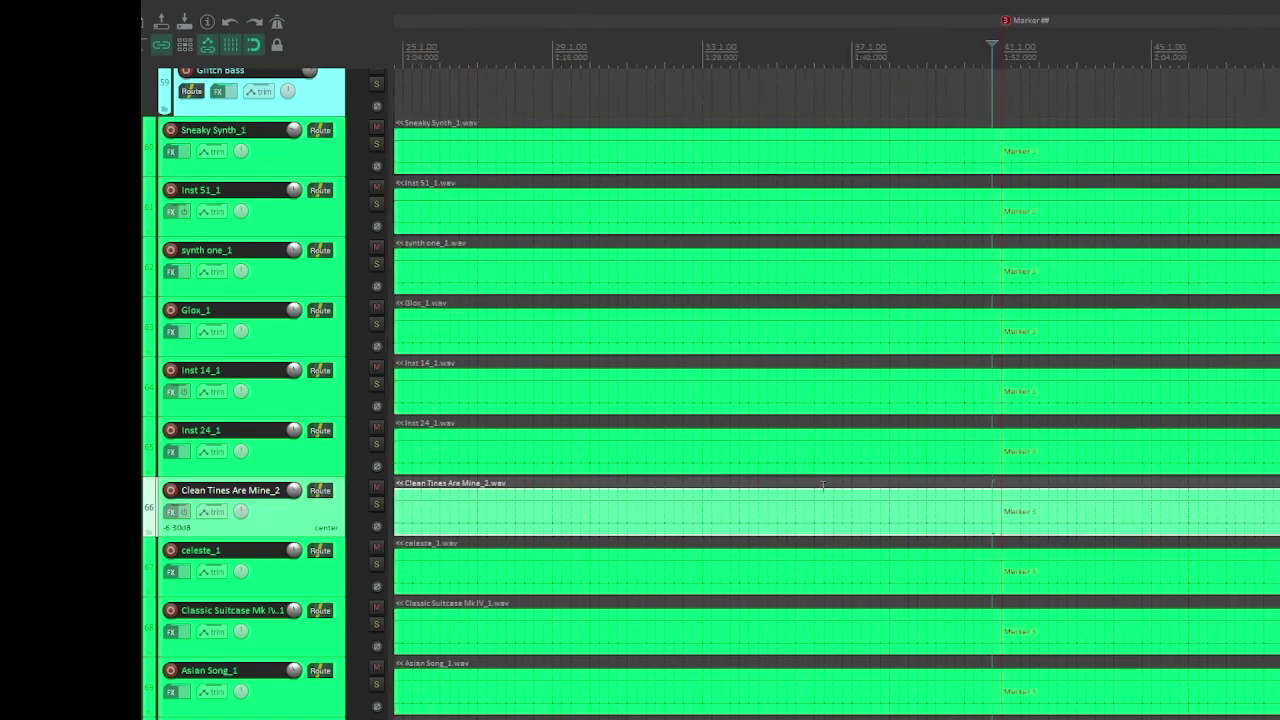
# Find the Soft Piano_1 track and place the edit cursor inside its audio just after measure 29.
pyautogui.scroll(-19, 347, 490)
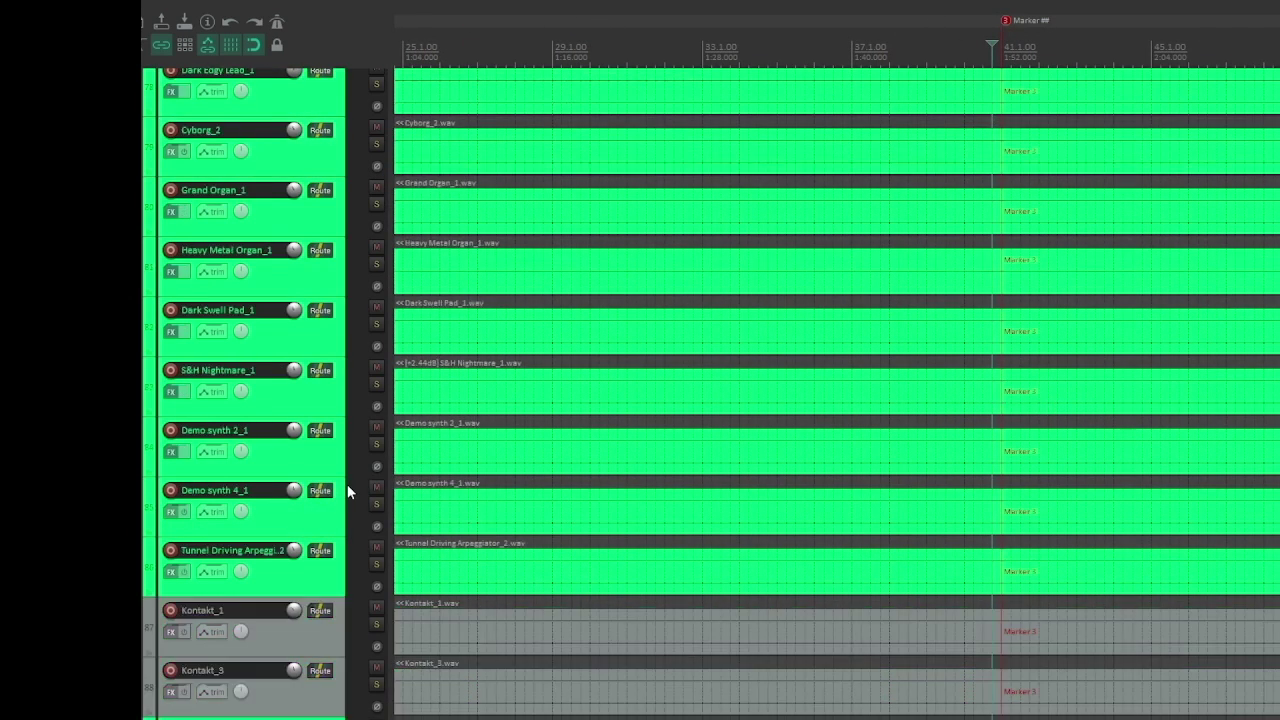
pyautogui.scroll(6, 347, 490)
pyautogui.scroll(3, 347, 484)
pyautogui.click(585, 288)
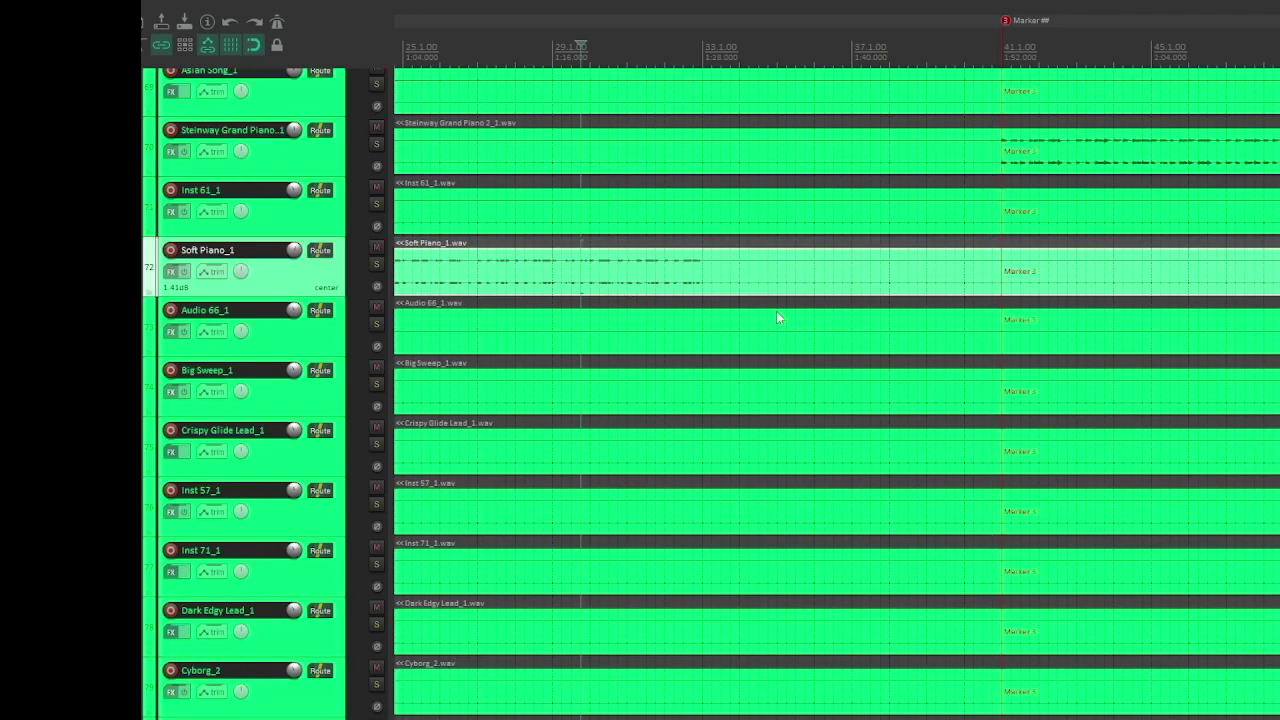
pyautogui.scroll(2, 790, 314)
pyautogui.scroll(-2, 700, 280)
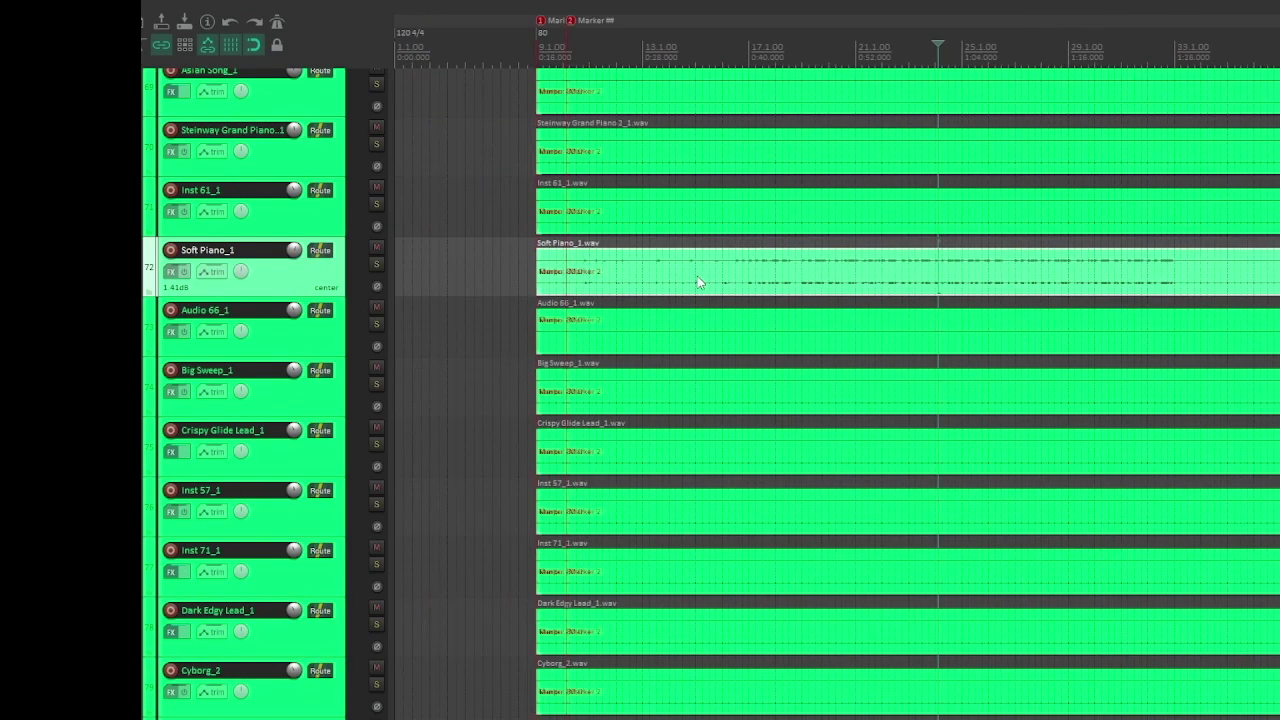
# Move the edit cursor on the Soft Piano_1 track back to Marker 2 near its beginning.
pyautogui.click(664, 272)
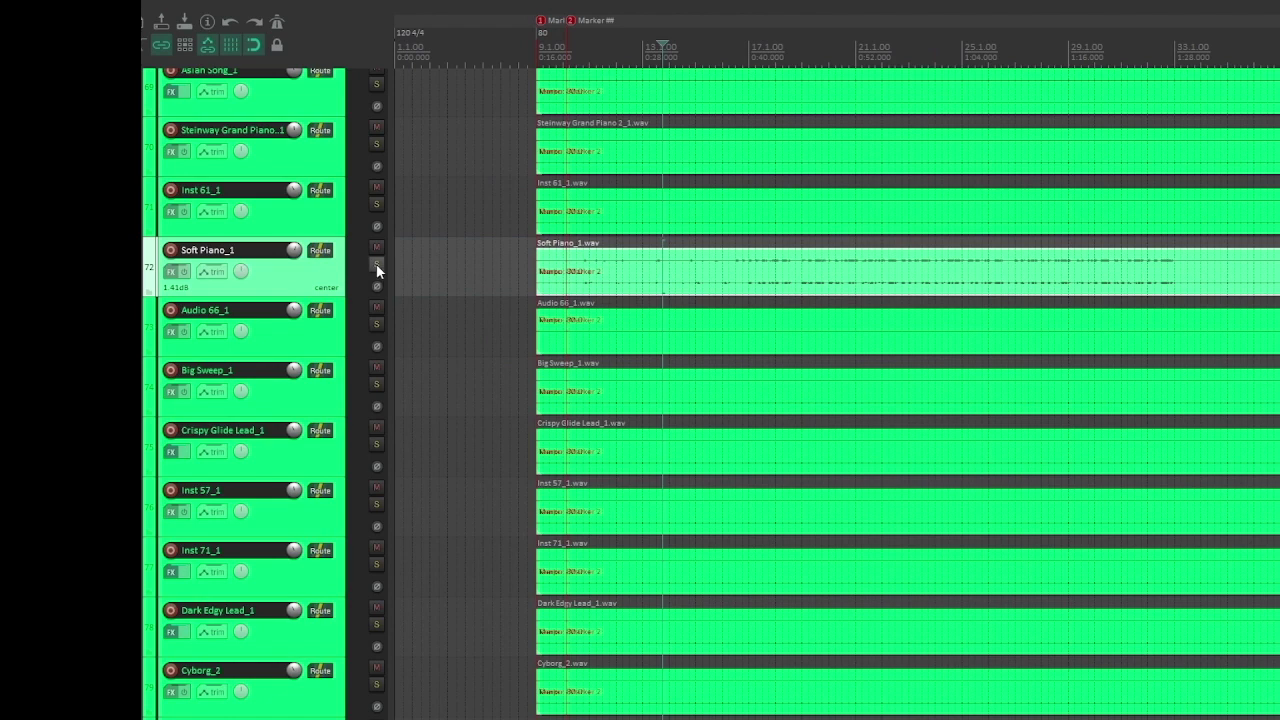
pyautogui.click(568, 272)
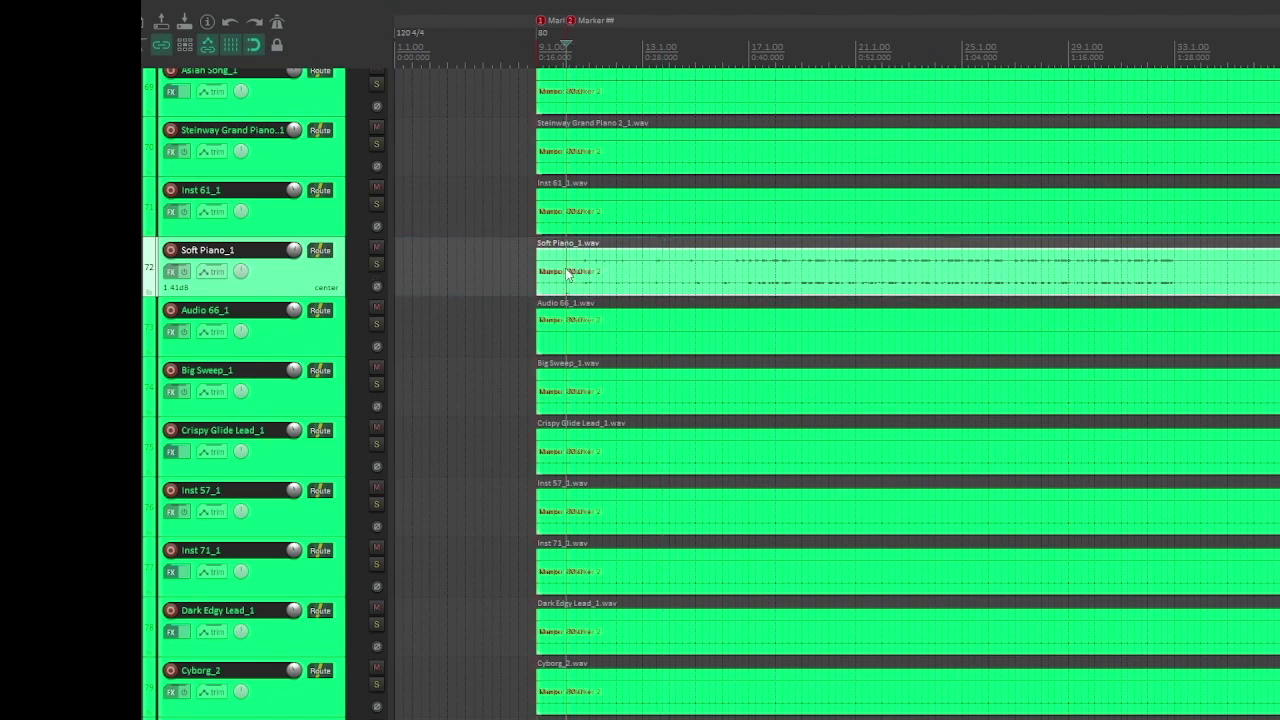
pyautogui.scroll(2, 876, 333)
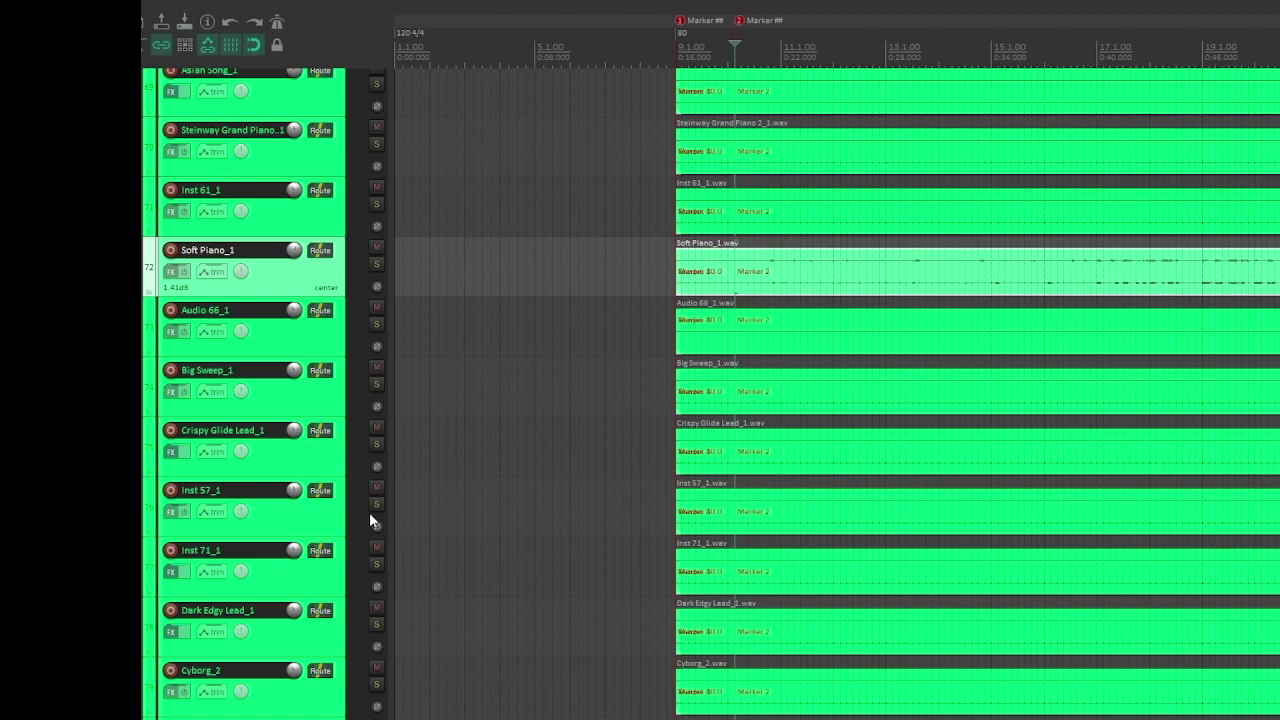
# Select the Crispy Glide Lead_1 track and look over the green tracks up to Sneaky Synth_1.
pyautogui.click(343, 446)
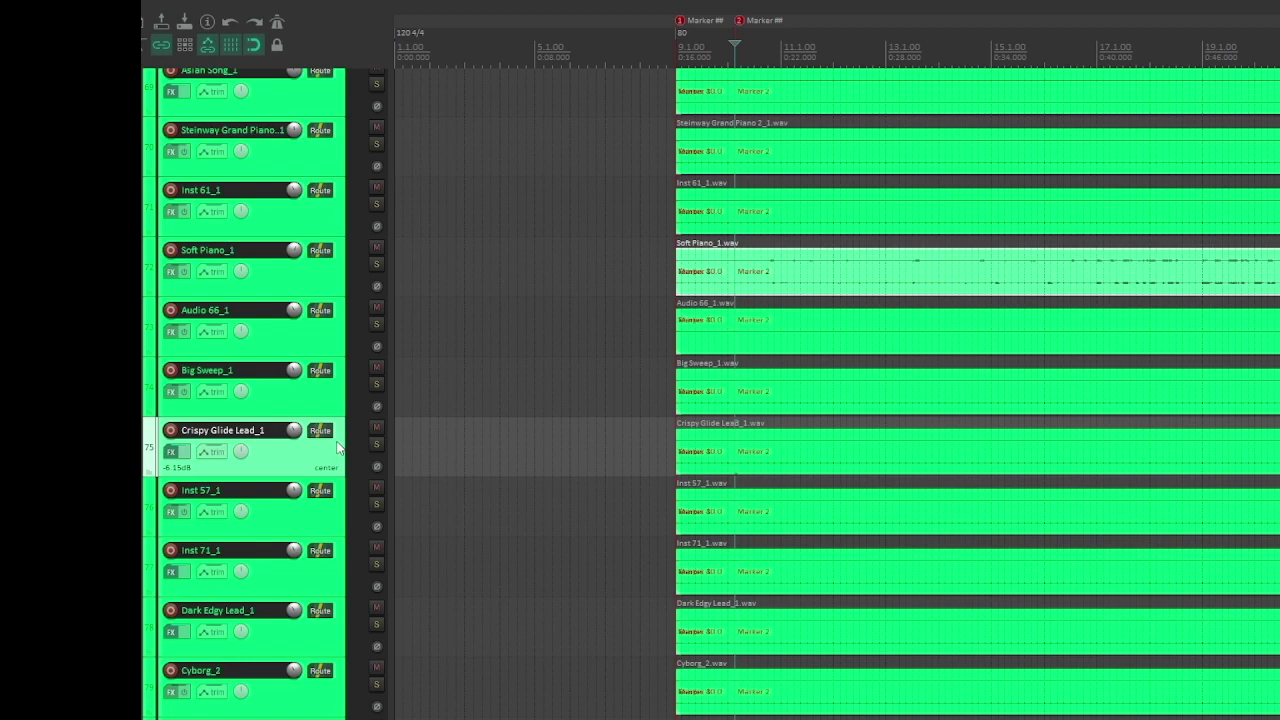
pyautogui.scroll(-4, 342, 450)
pyautogui.scroll(13, 342, 450)
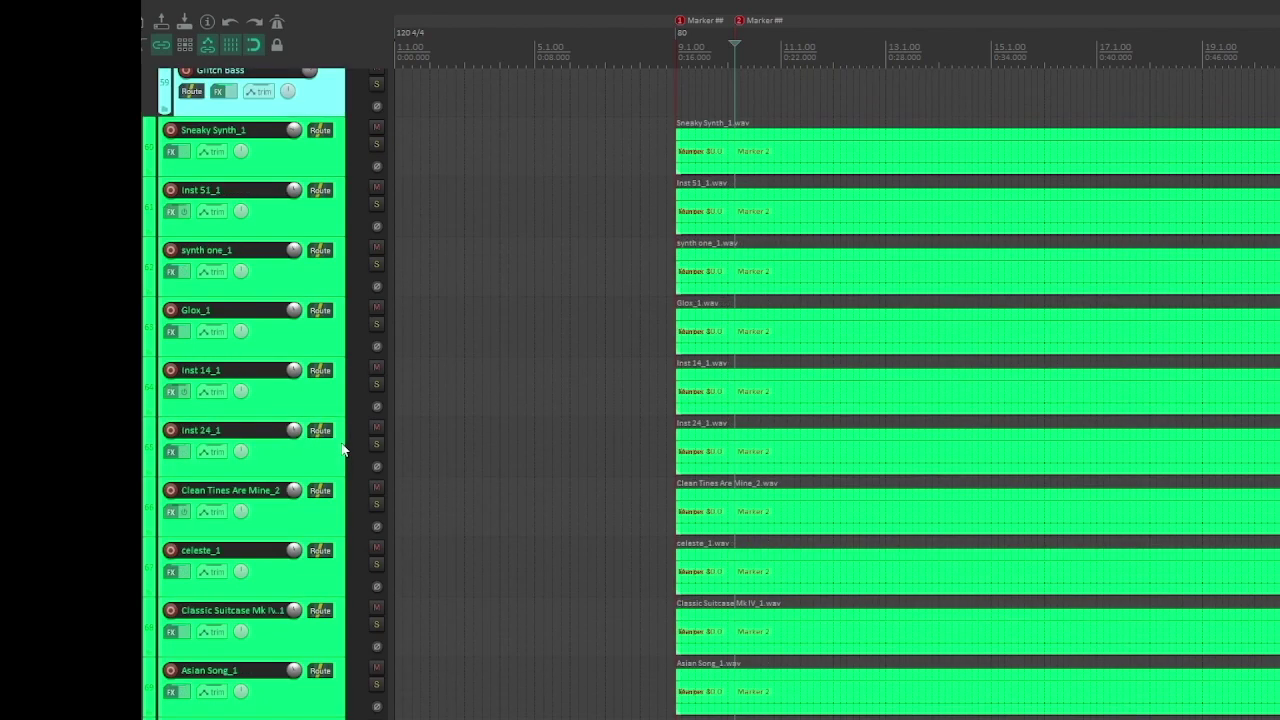
pyautogui.scroll(2, 342, 450)
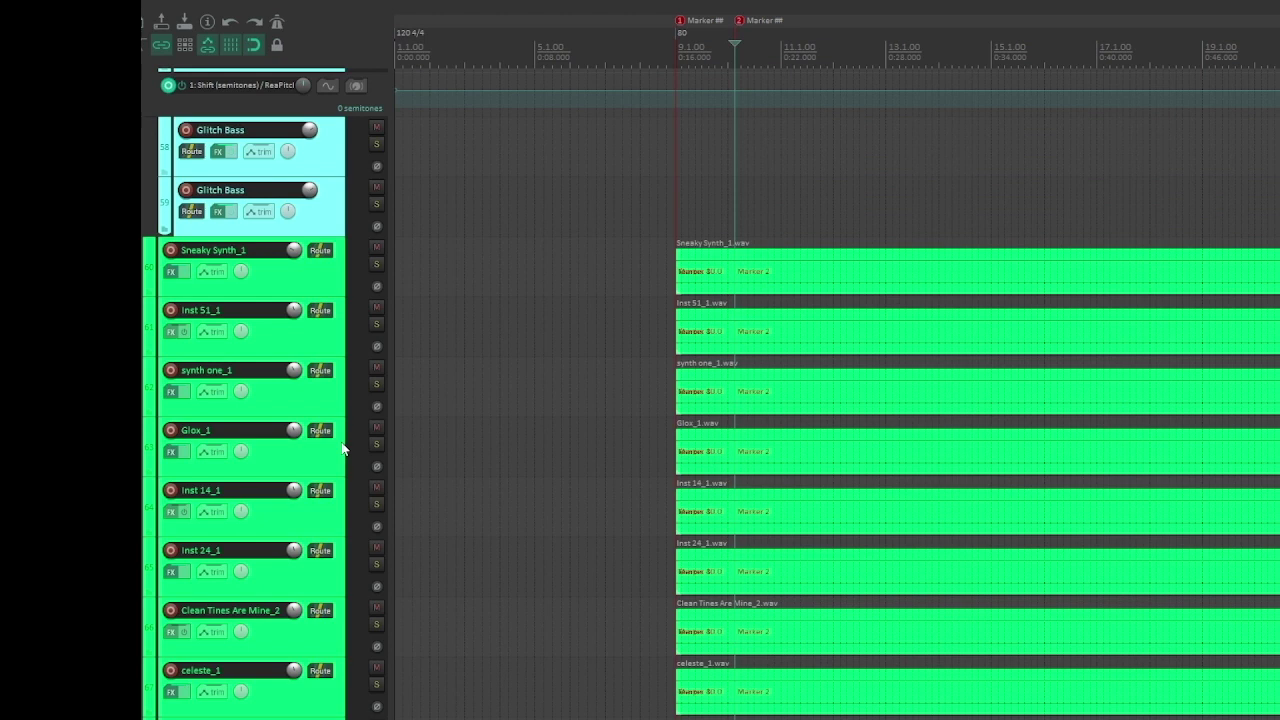
pyautogui.scroll(-4, 342, 450)
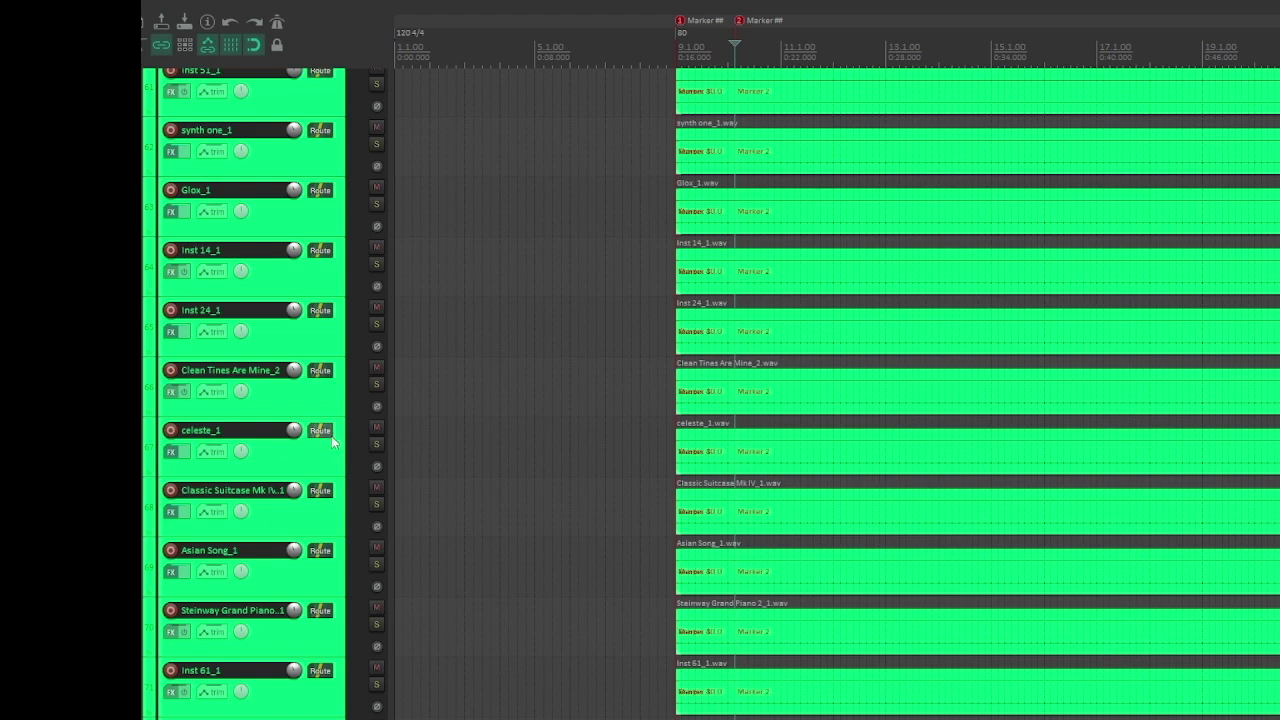
# Select the celeste_1 track and examine the whole range of green keyboard, lead, organ and synth tracks.
pyautogui.click(340, 449)
pyautogui.scroll(-5, 336, 450)
pyautogui.scroll(-3, 337, 449)
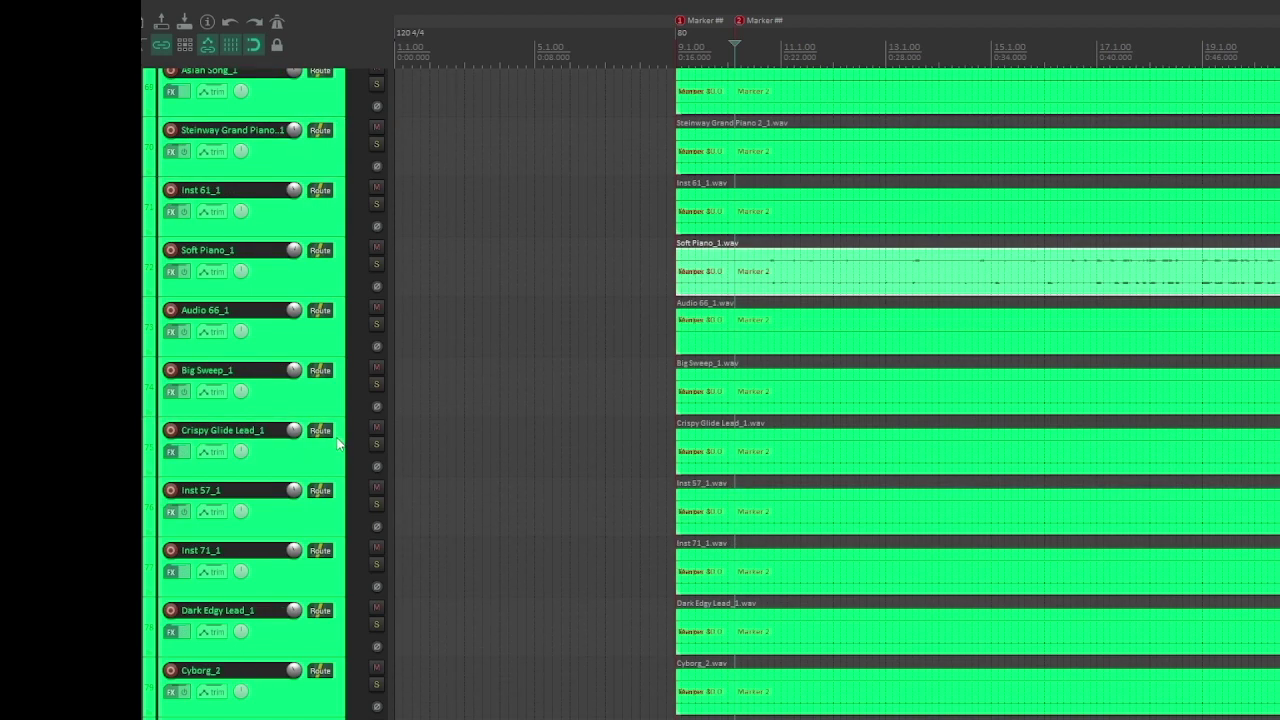
pyautogui.scroll(-13, 346, 427)
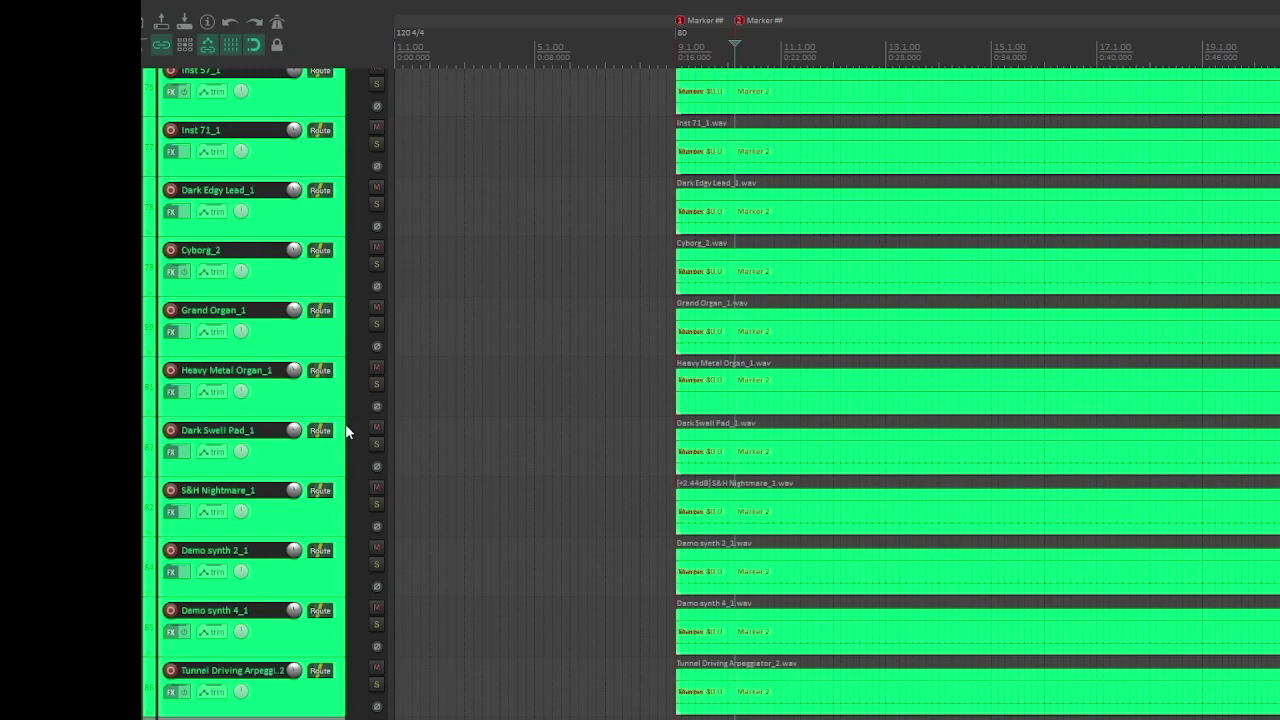
pyautogui.scroll(6, 345, 423)
pyautogui.scroll(17, 346, 432)
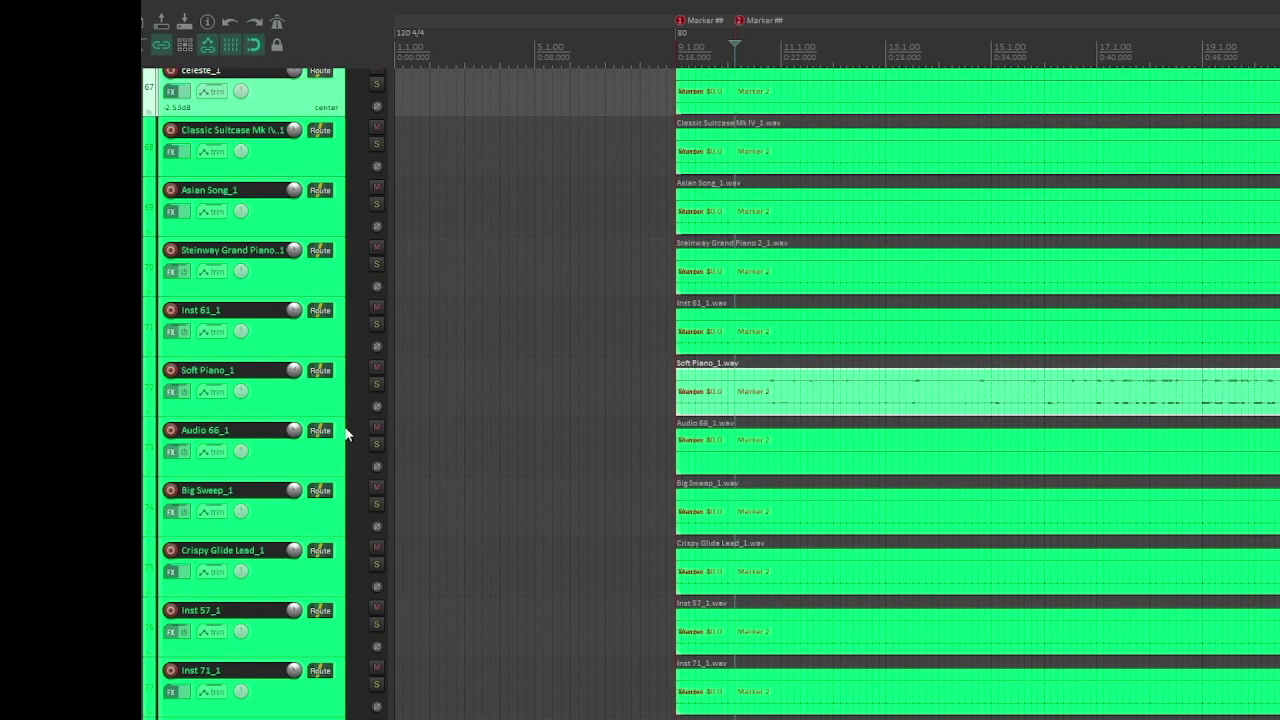
pyautogui.scroll(-4, 346, 433)
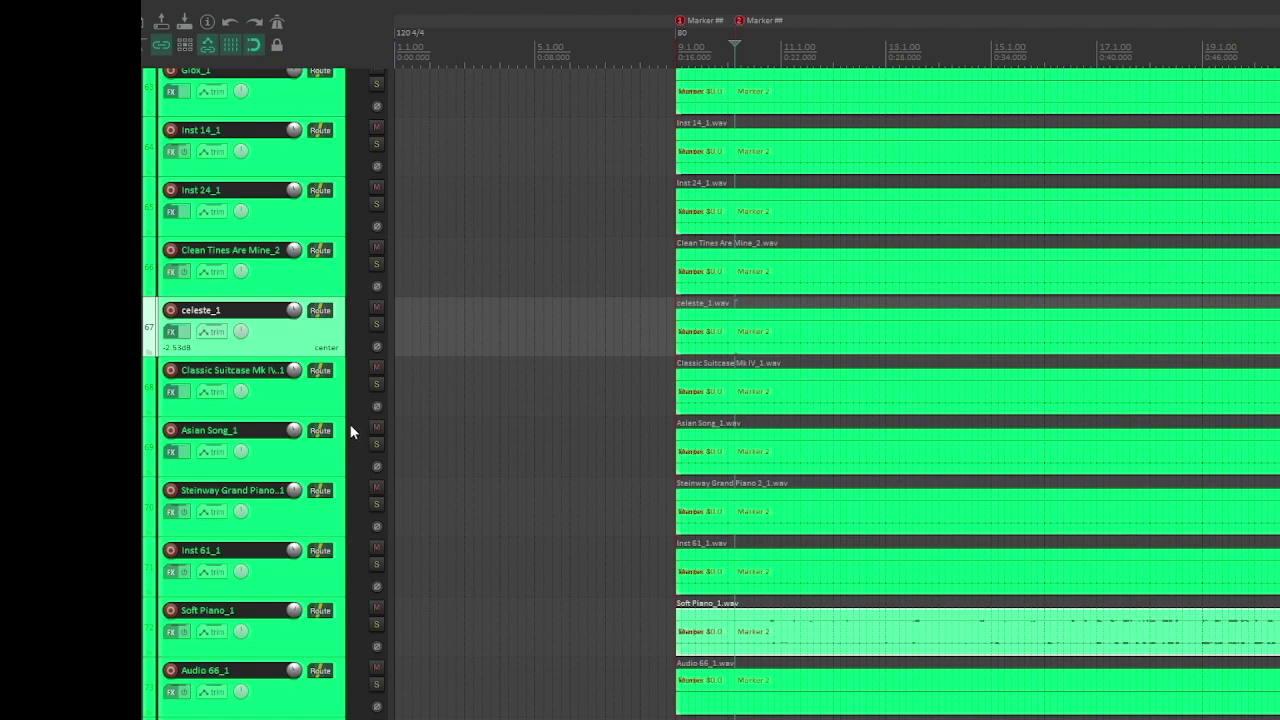
pyautogui.scroll(-3, 349, 429)
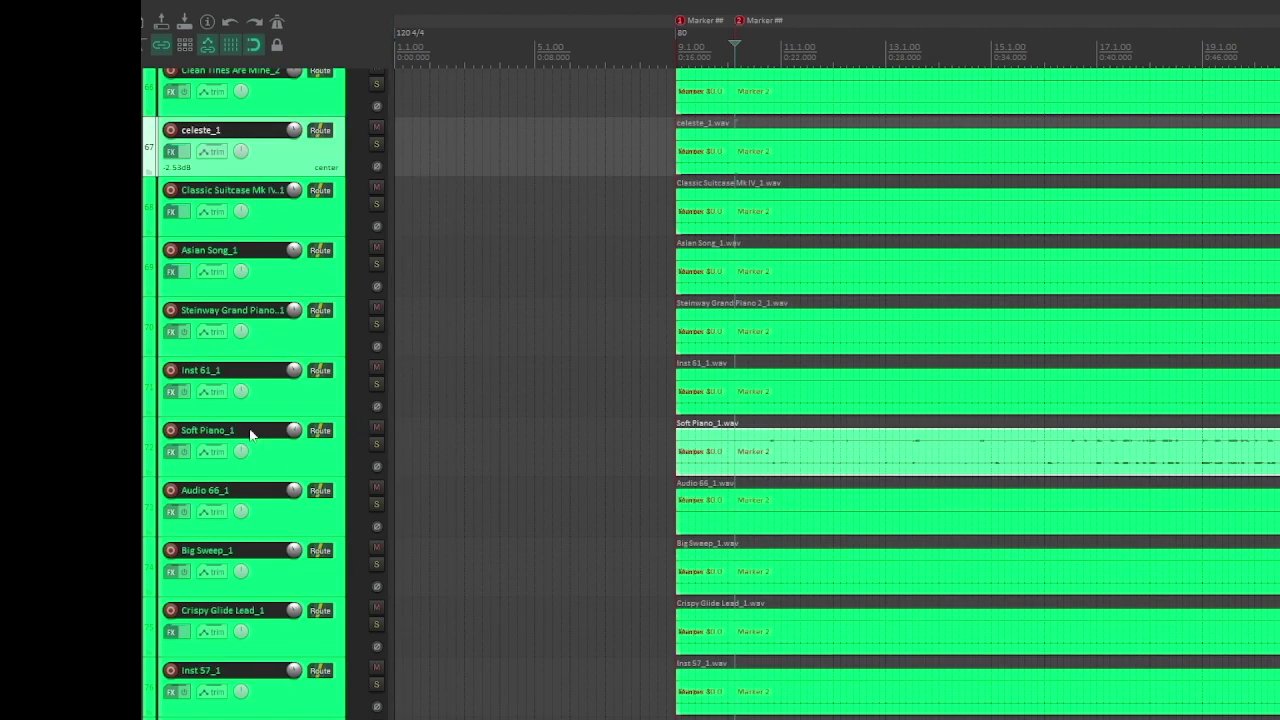
pyautogui.scroll(12, 330, 406)
pyautogui.scroll(-15, 332, 406)
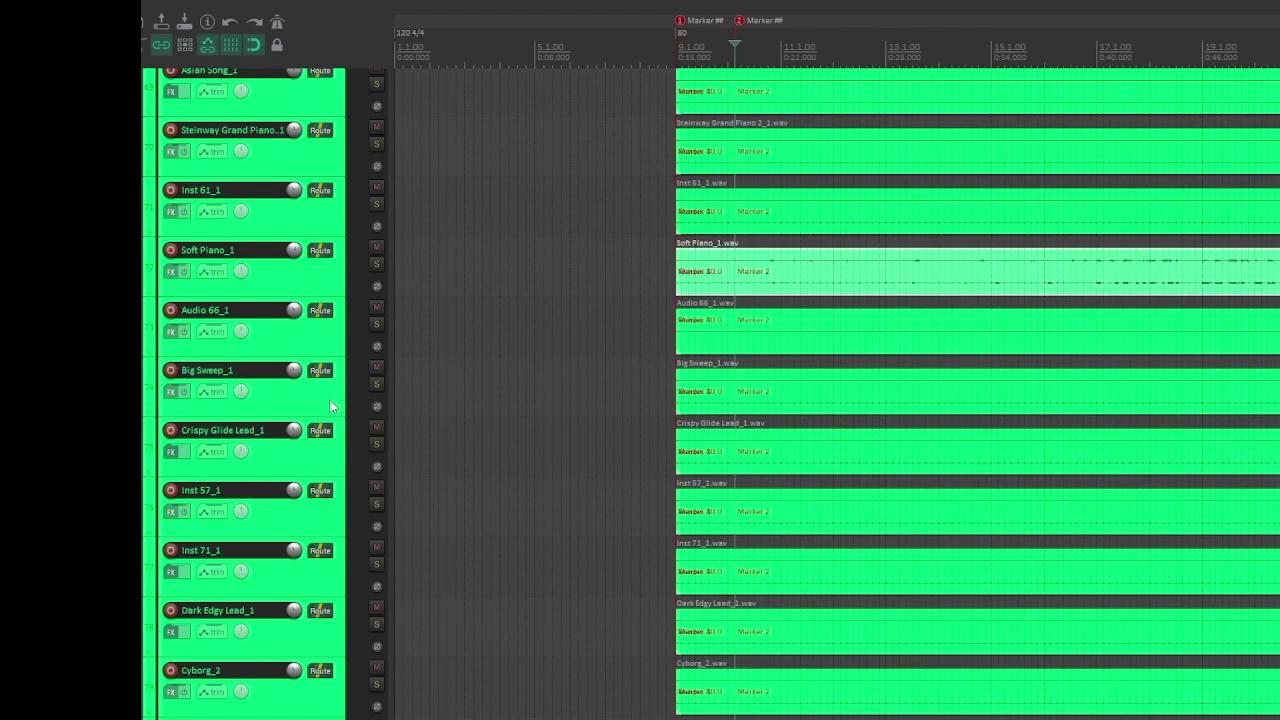
pyautogui.scroll(-12, 334, 406)
pyautogui.scroll(6, 337, 407)
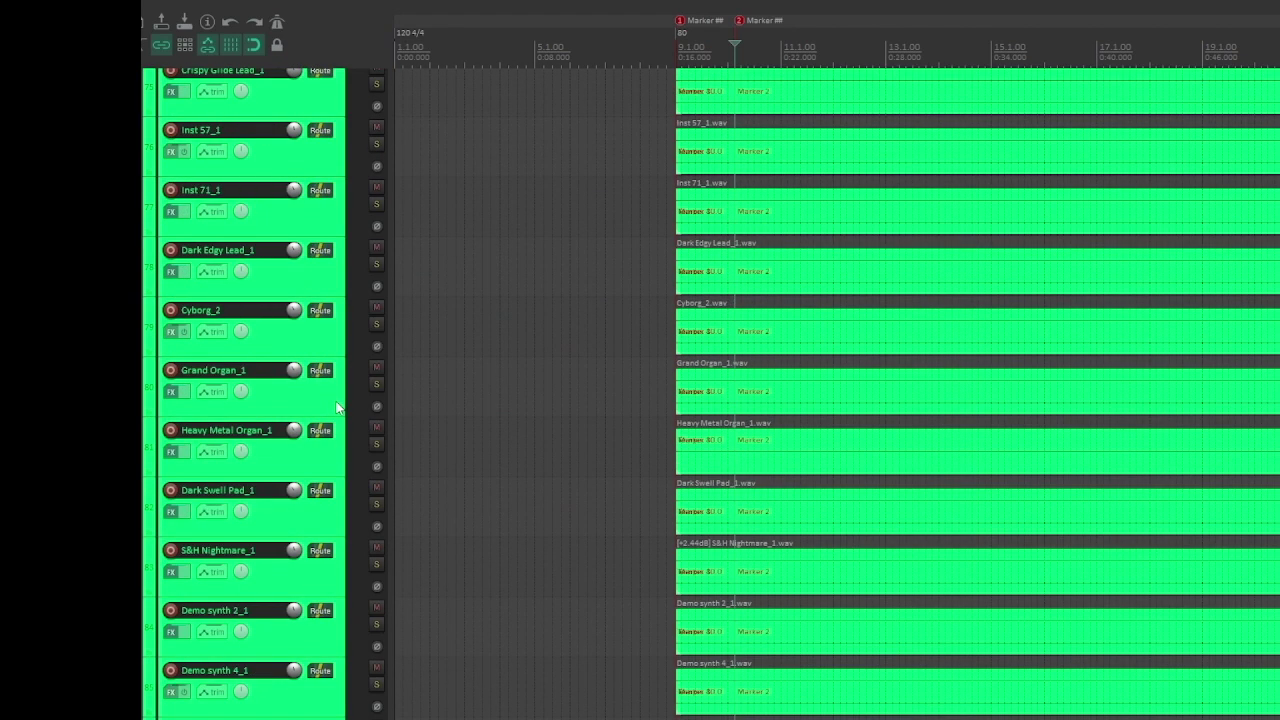
pyautogui.scroll(4, 352, 190)
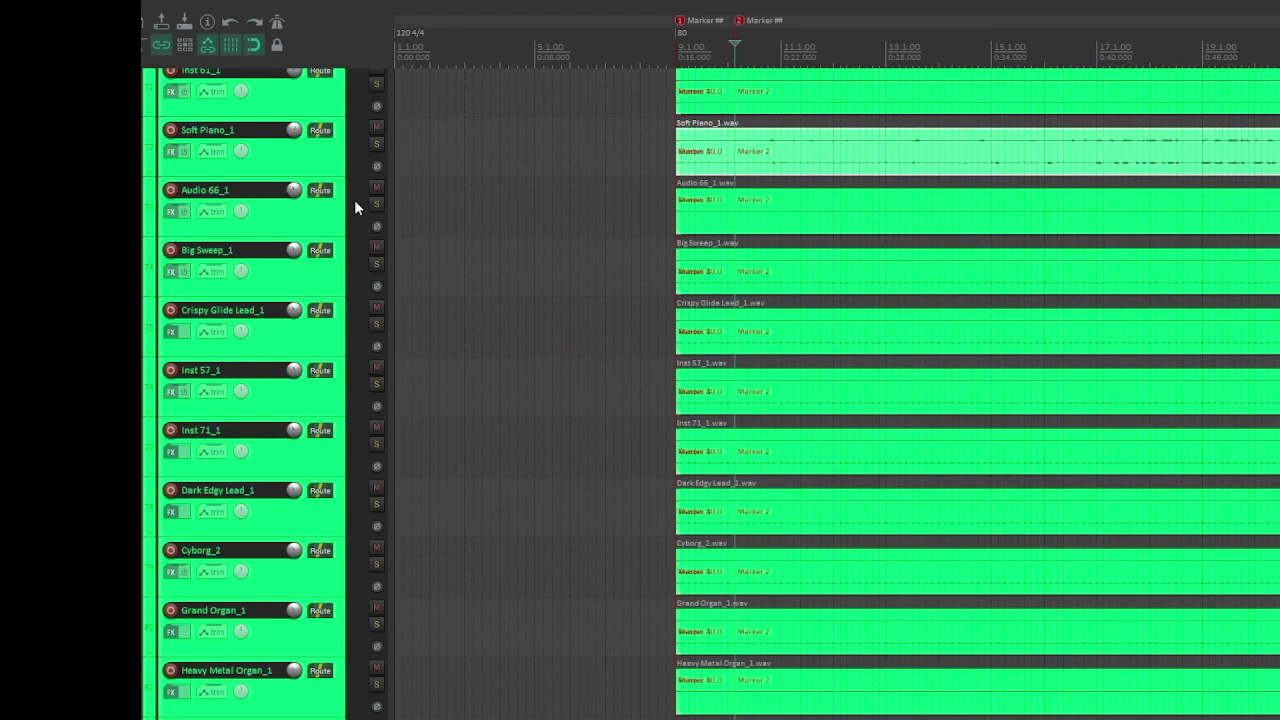
# Select the Inst 61_1 track and play the project from Marker 2 to hear the soft piano part.
pyautogui.click(738, 114)
pyautogui.press('space')
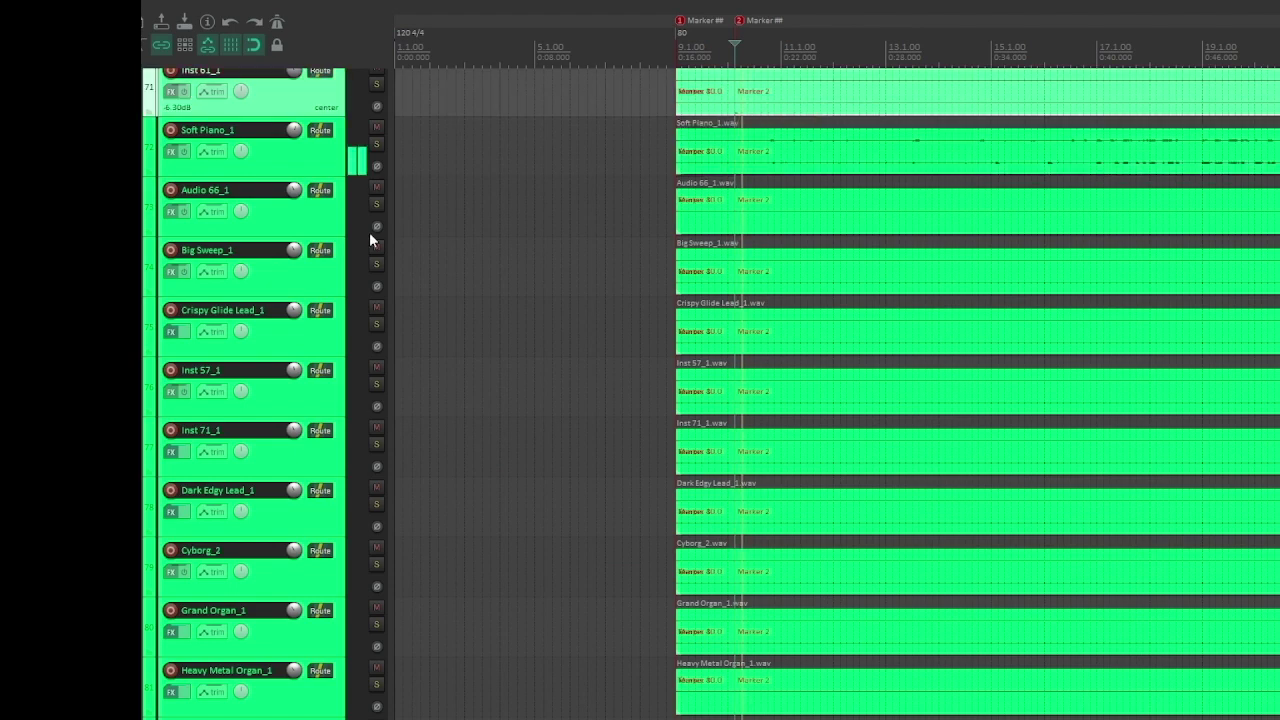
pyautogui.scroll(1, 360, 243)
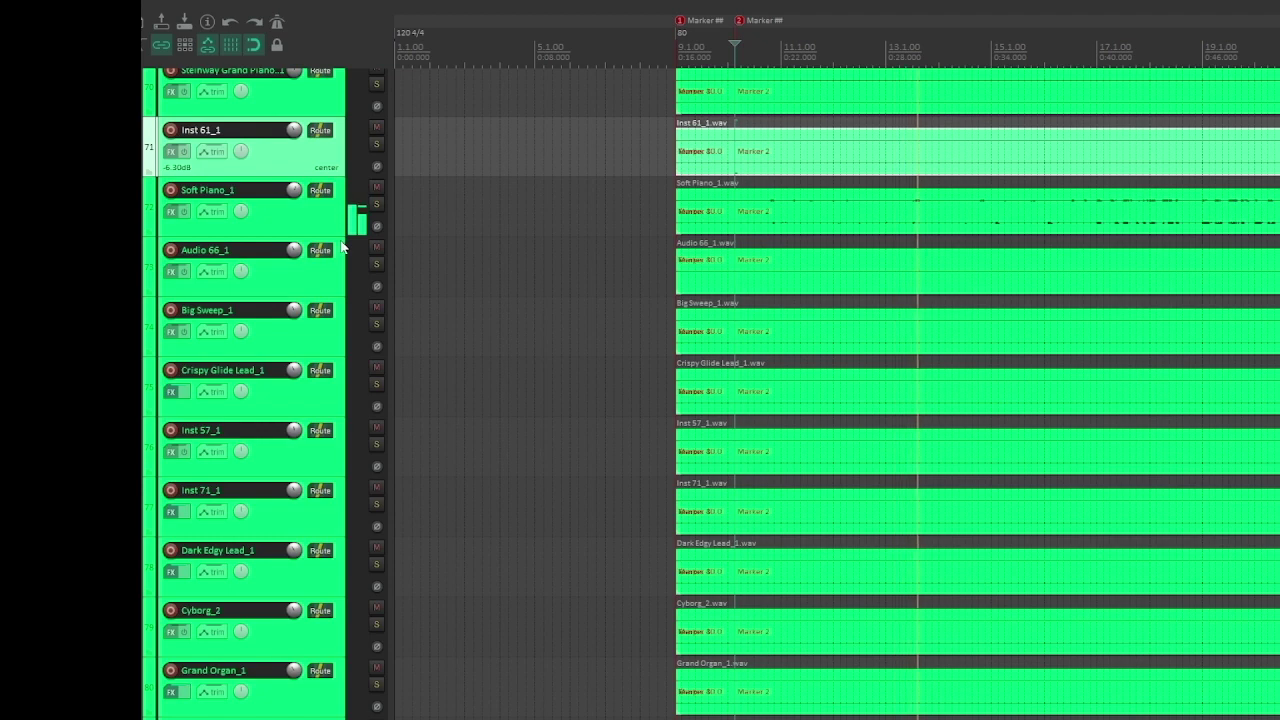
pyautogui.scroll(1, 342, 248)
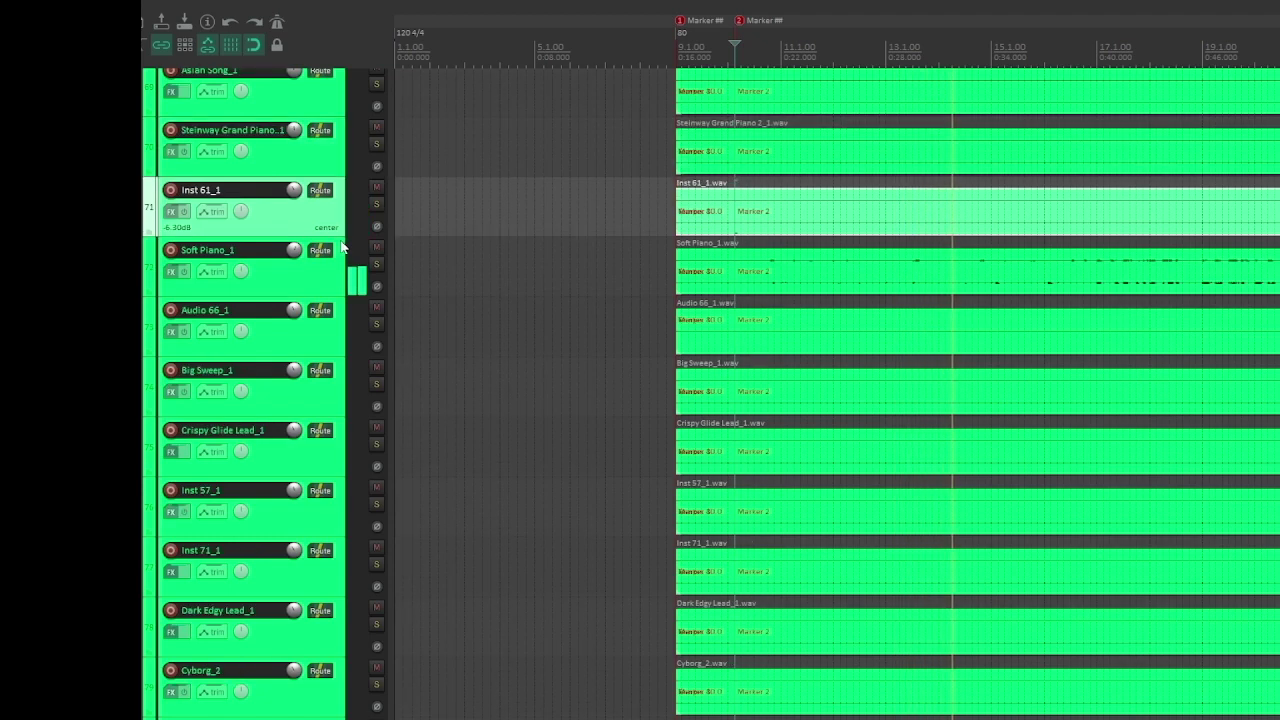
pyautogui.scroll(1, 342, 248)
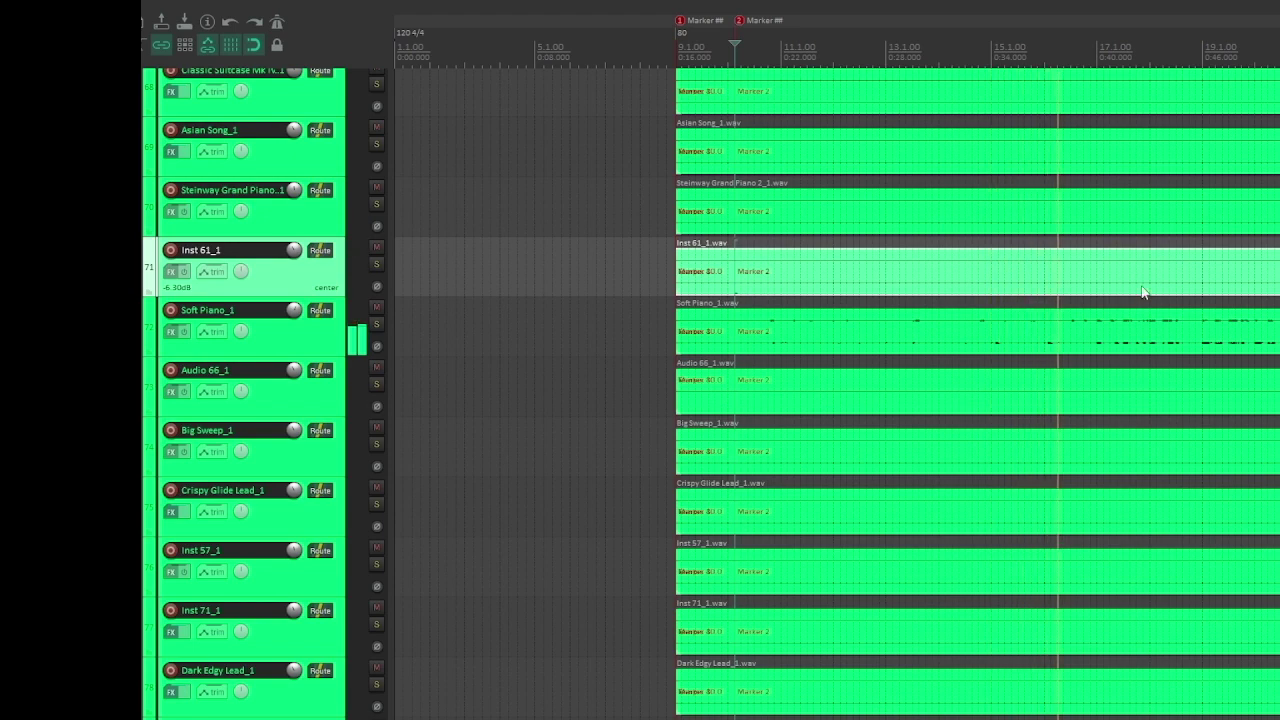
# Stop playback and place the edit cursor at measure 17 on the Soft Piano_1 track.
pyautogui.click(383, 352)
pyautogui.click(1098, 337)
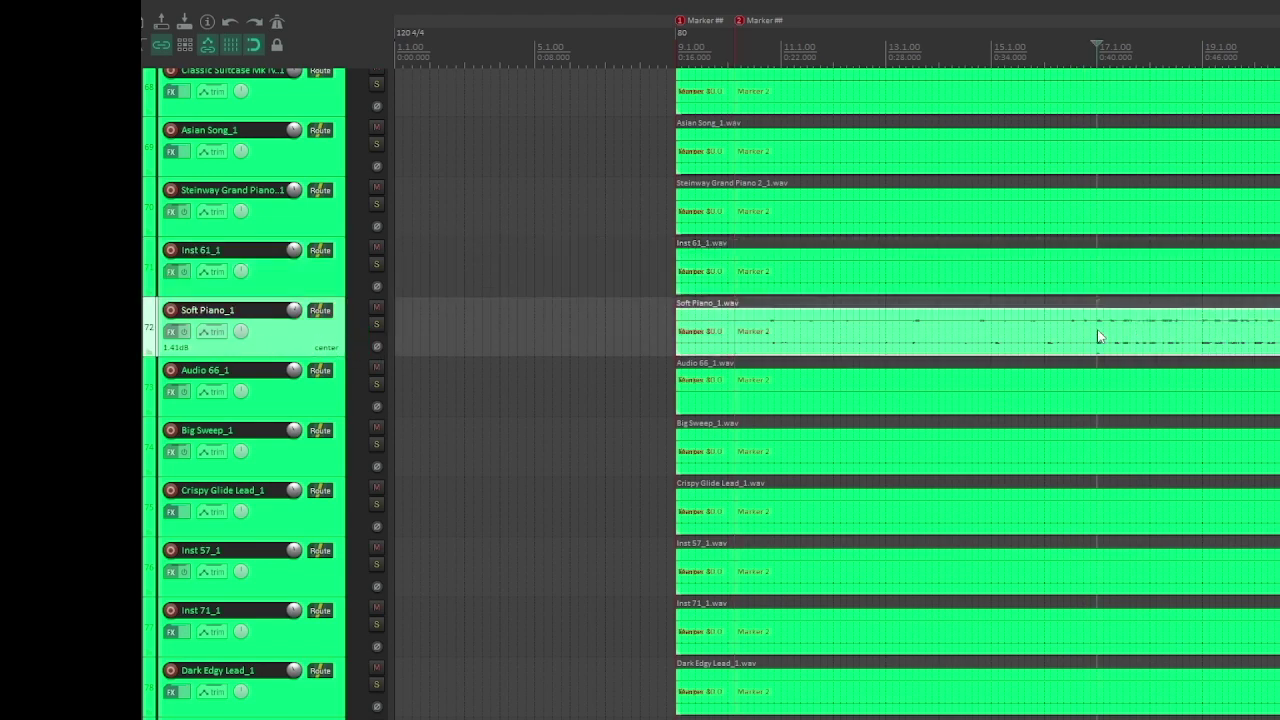
# Select the Steinway Grand Piano track and place the edit cursor by Marker 3 at measure 41, where its audio starts.
pyautogui.scroll(-3, 1095, 332)
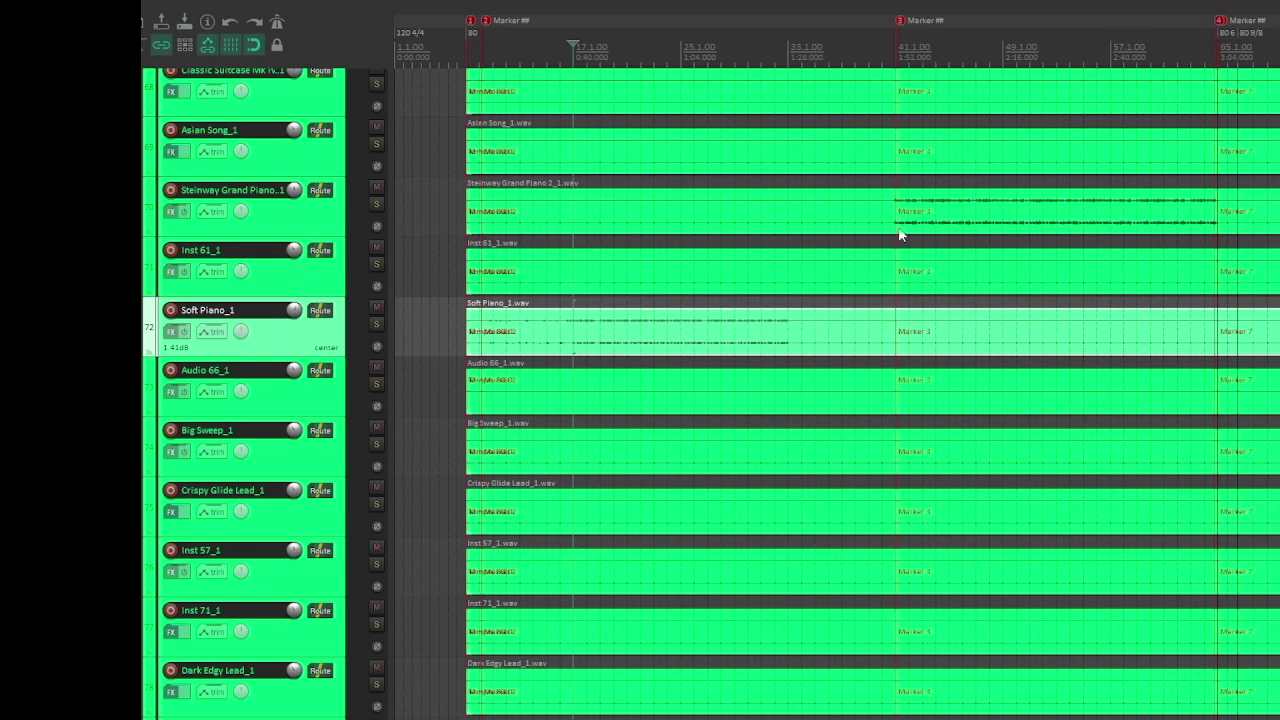
pyautogui.click(898, 218)
pyautogui.scroll(5, 971, 237)
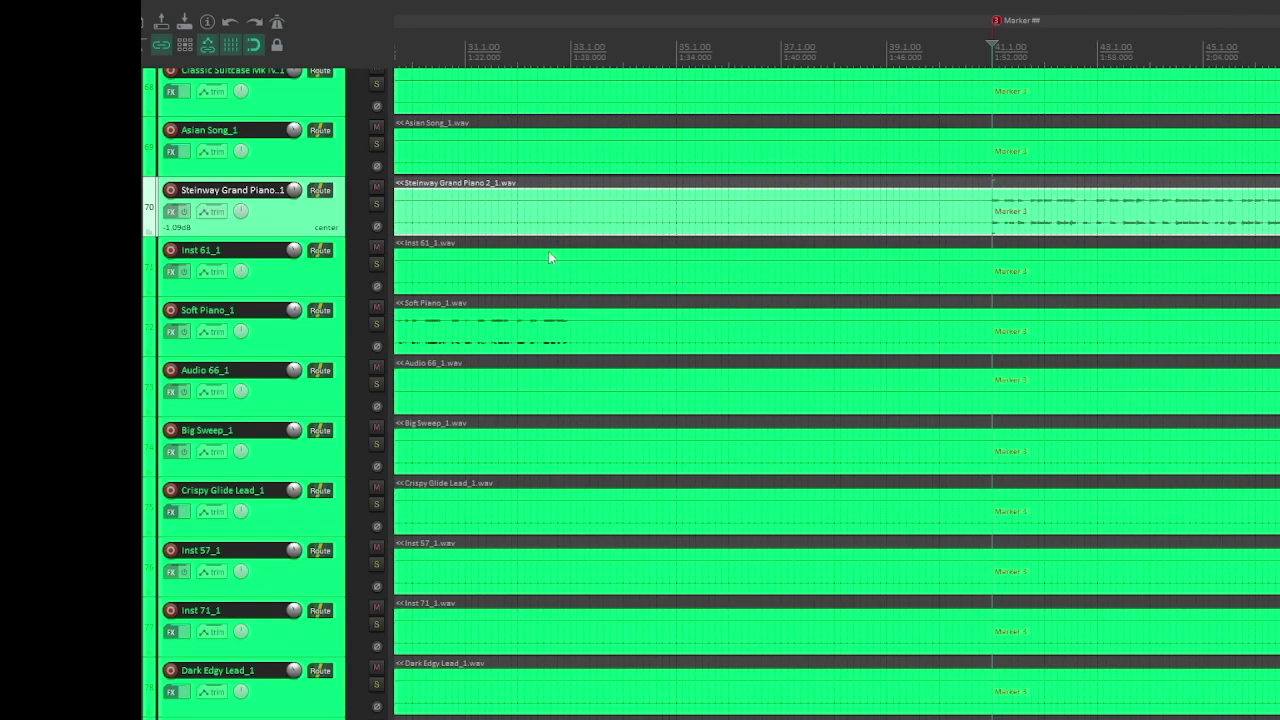
# Select the Soft Piano_1 track and look over the neighbouring green synth and keyboard tracks up to Sneaky Synth_1.
pyautogui.scroll(-1, 434, 245)
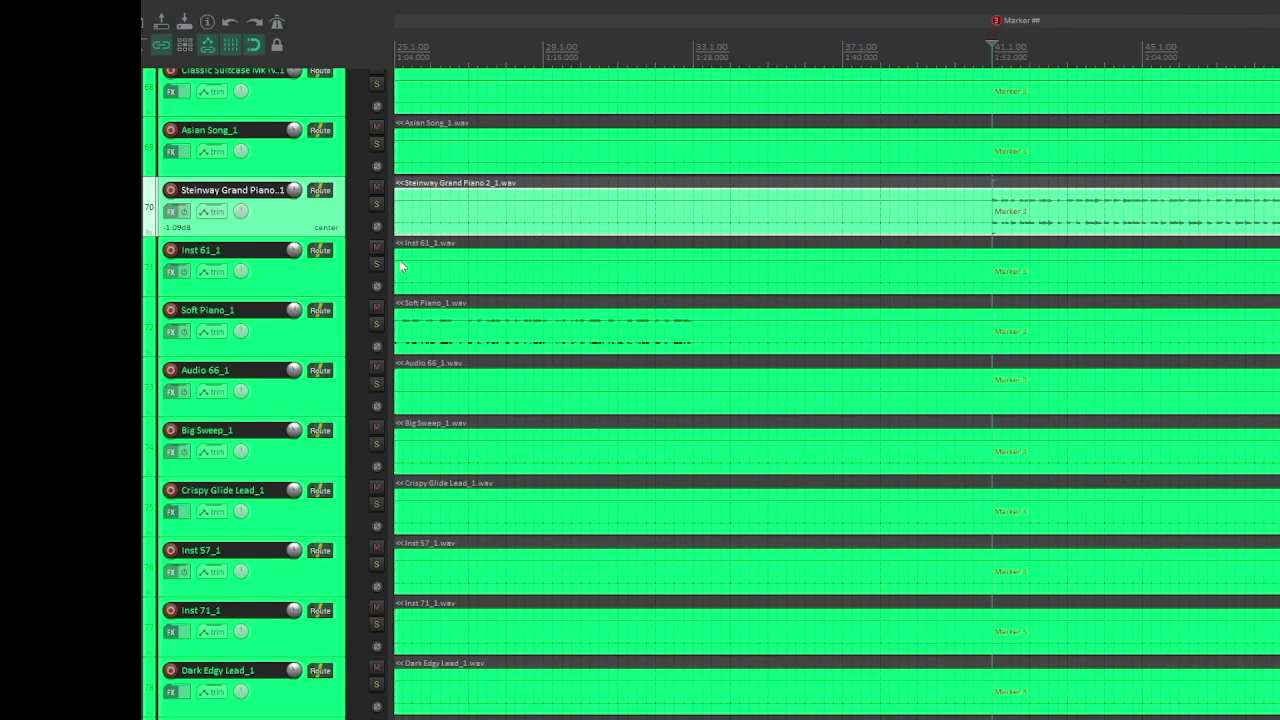
pyautogui.scroll(4, 345, 257)
pyautogui.scroll(-1, 357, 514)
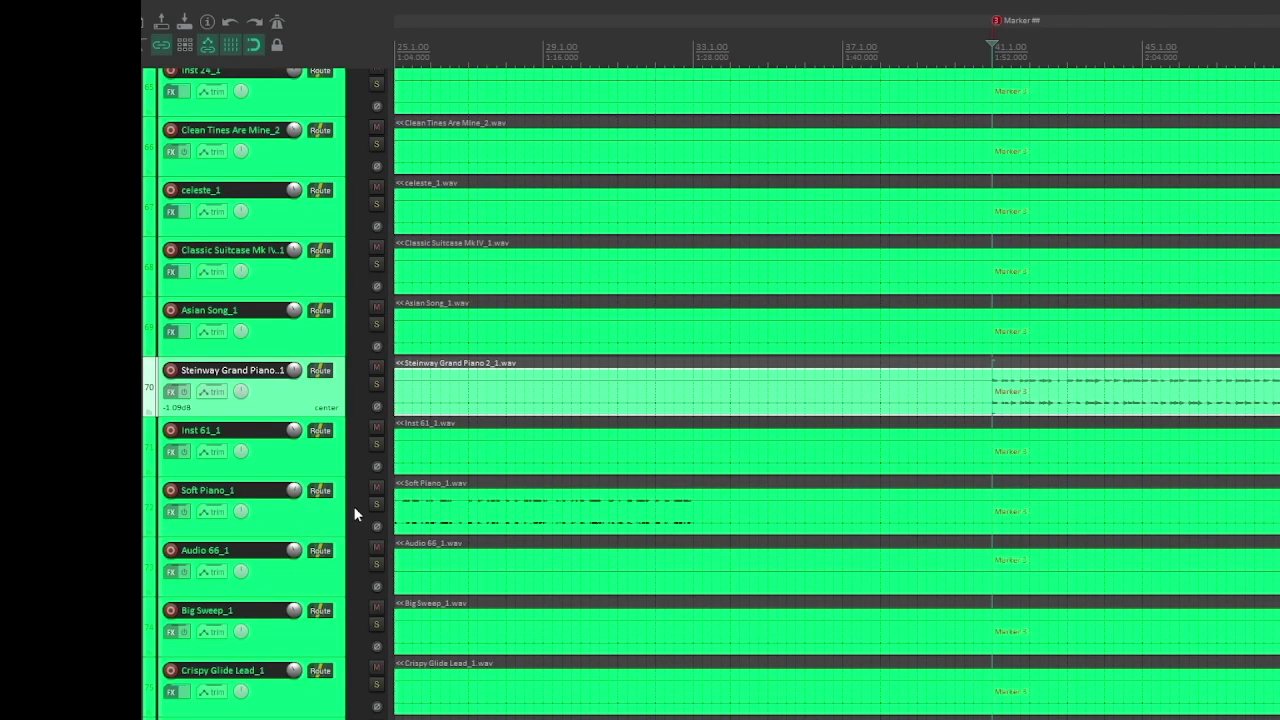
pyautogui.click(345, 510)
pyautogui.scroll(8, 347, 502)
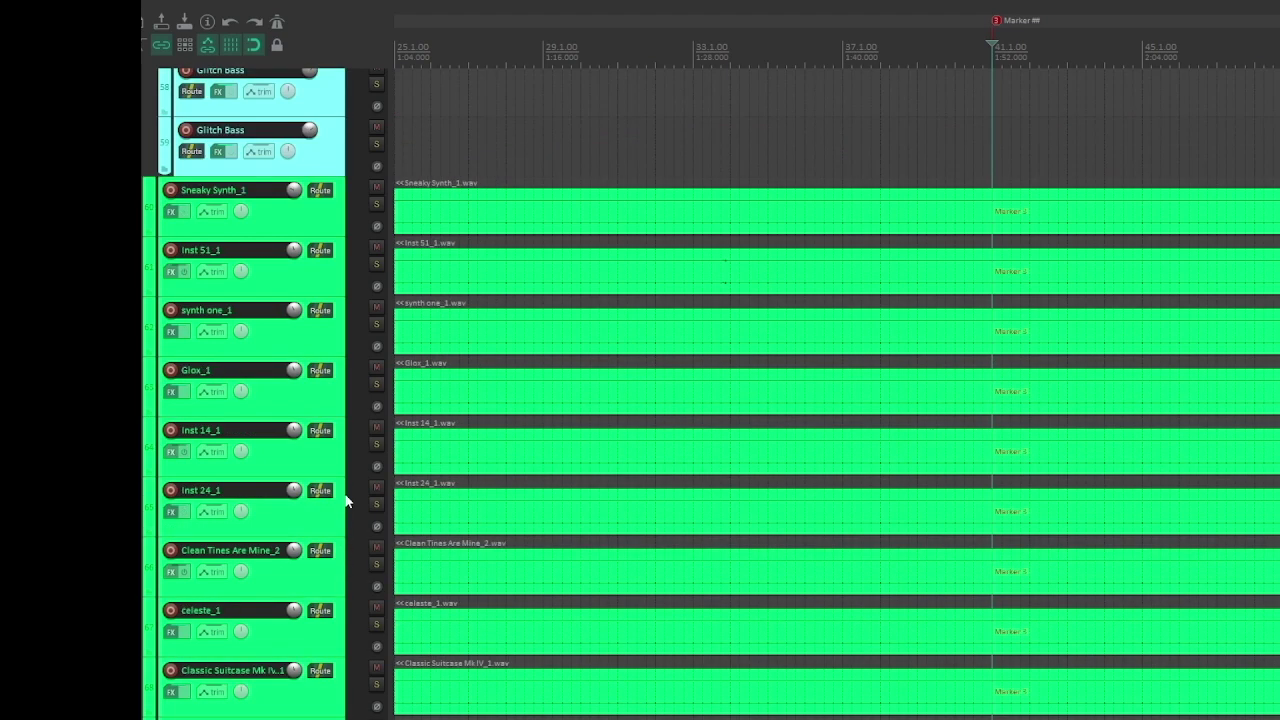
pyautogui.scroll(-4, 347, 502)
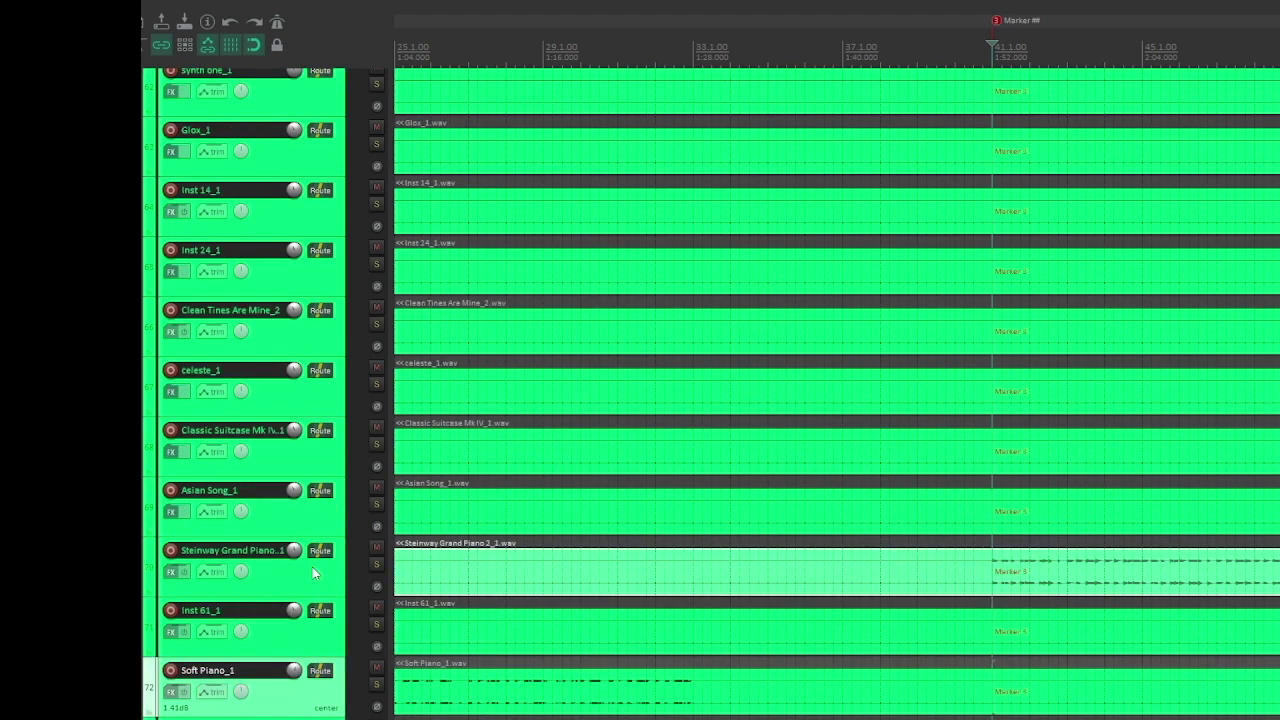
# Select the Steinway Grand Piano track and examine the synth and keyboard tracks around it.
pyautogui.click(312, 567)
pyautogui.scroll(-2, 351, 552)
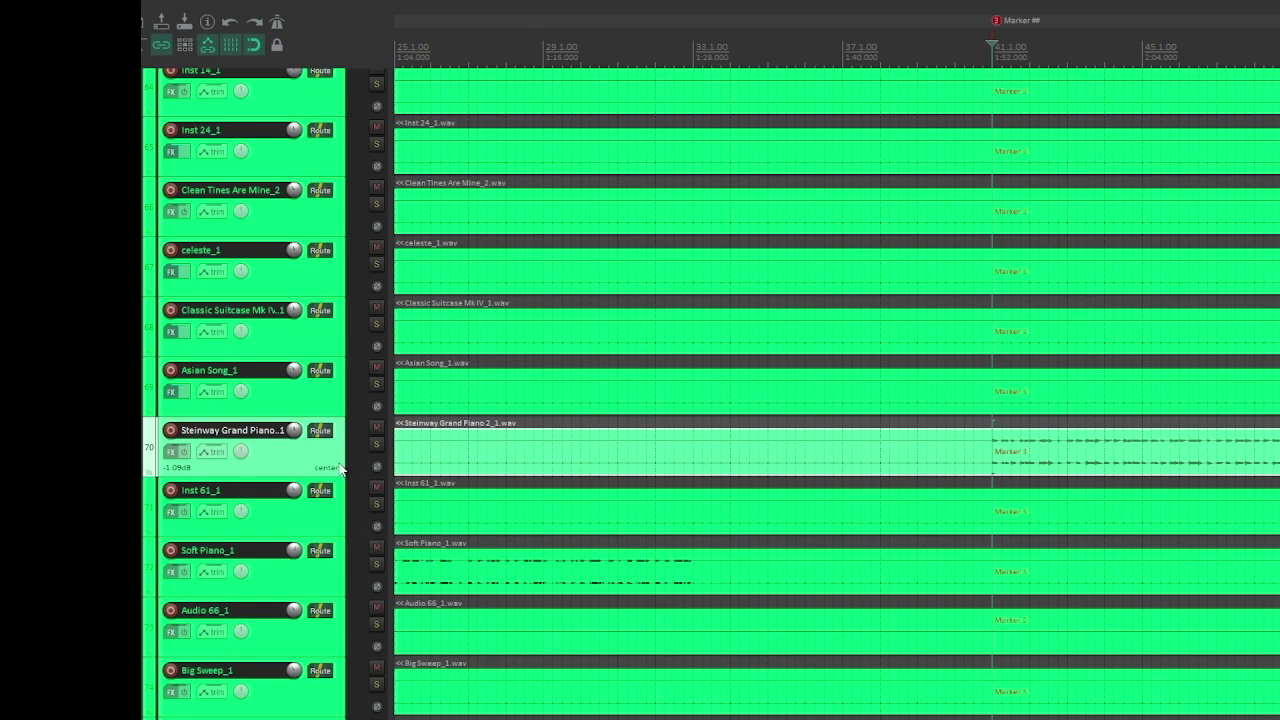
pyautogui.scroll(3, 336, 465)
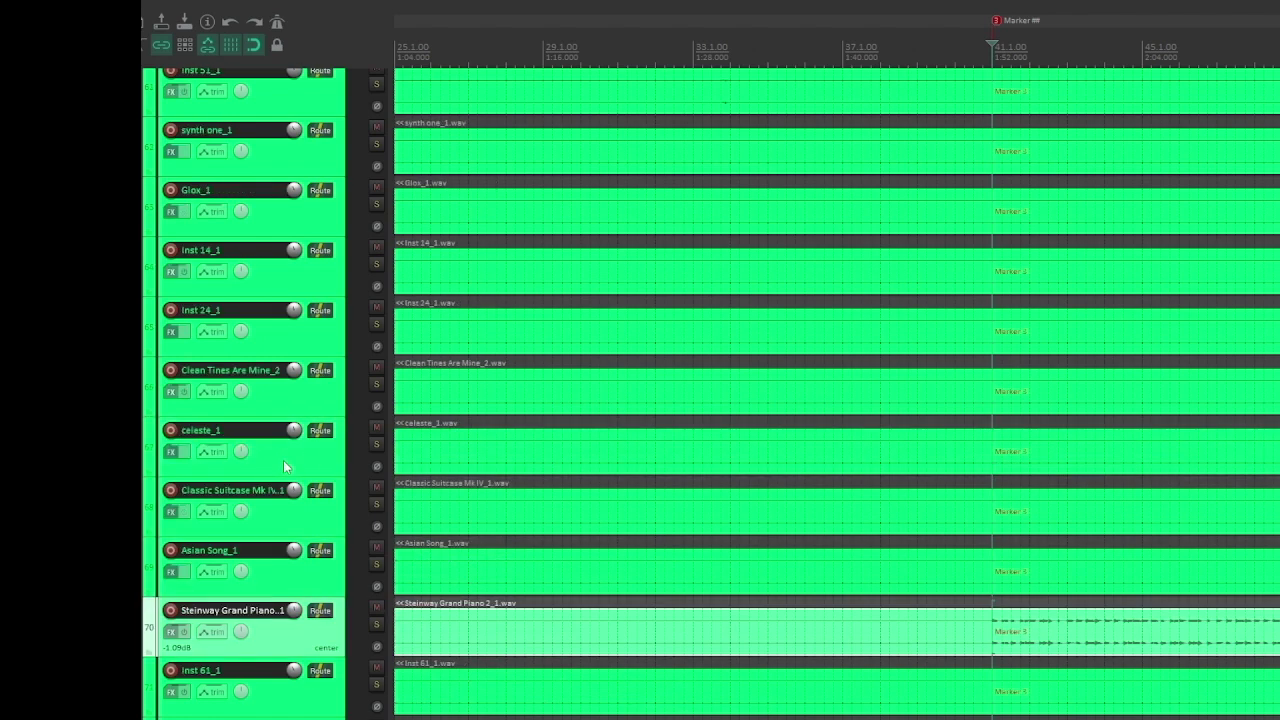
pyautogui.scroll(-1, 284, 462)
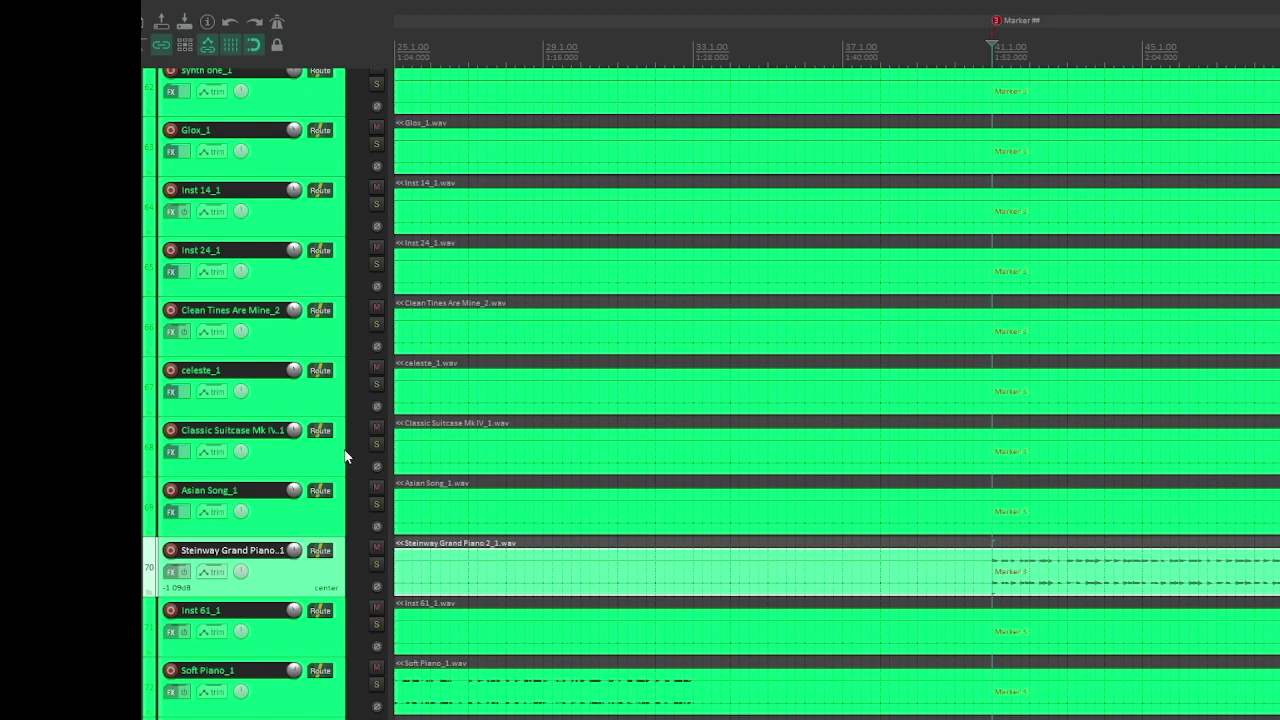
pyautogui.scroll(3, 346, 457)
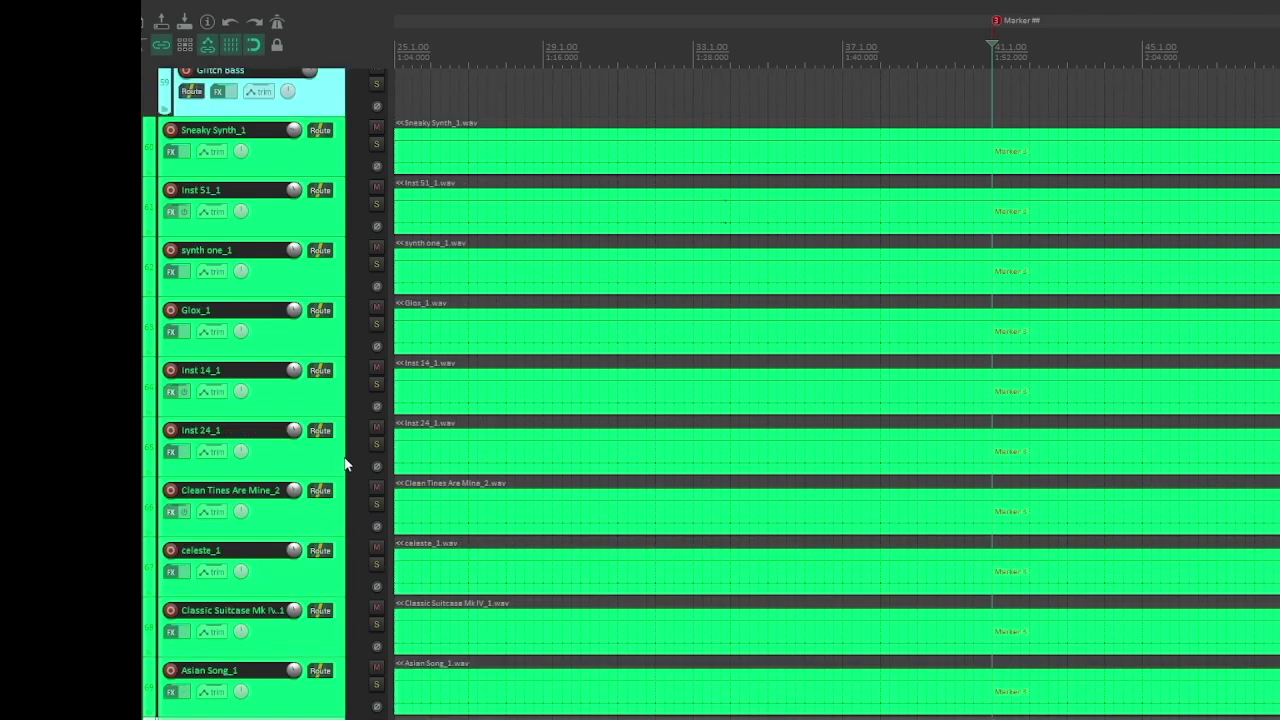
# Place the edit cursor at measure 49 on Sneaky Synth_1, and select synth one_1 at the same position where its audio starts.
pyautogui.click(1200, 165)
pyautogui.hscroll(5, 1100, 200)
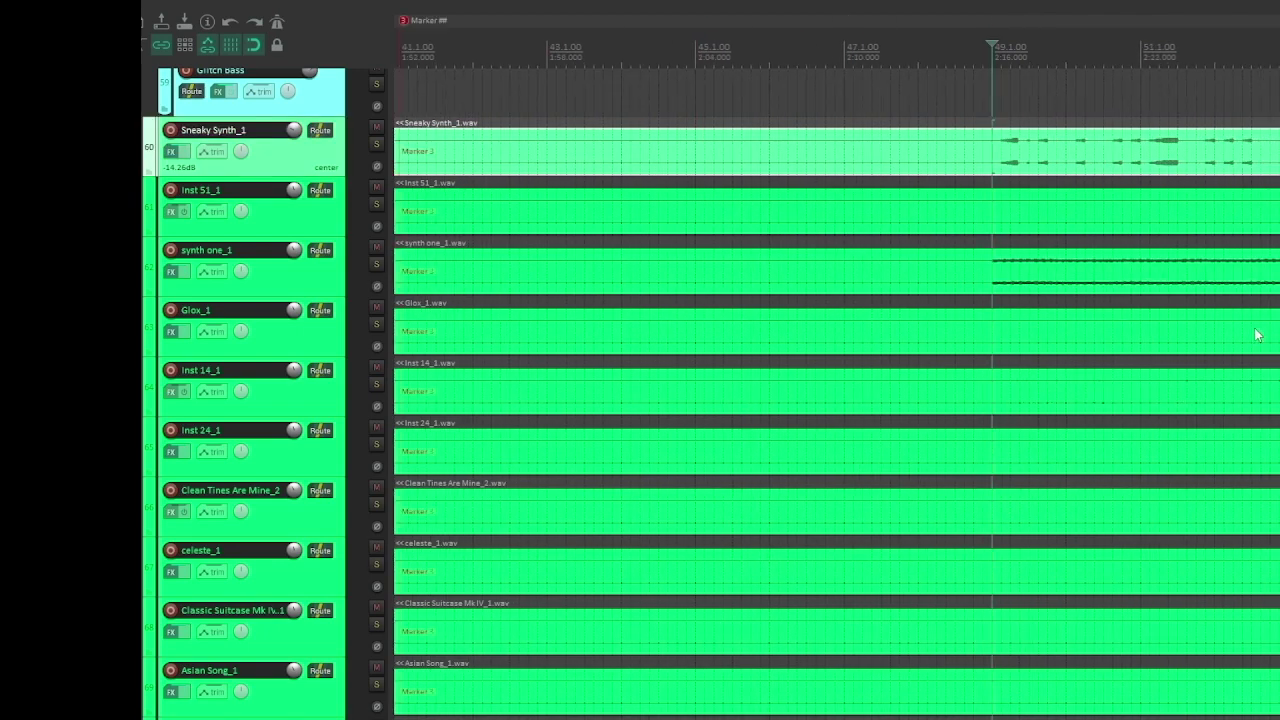
pyautogui.click(994, 267)
pyautogui.scroll(-2, 997, 266)
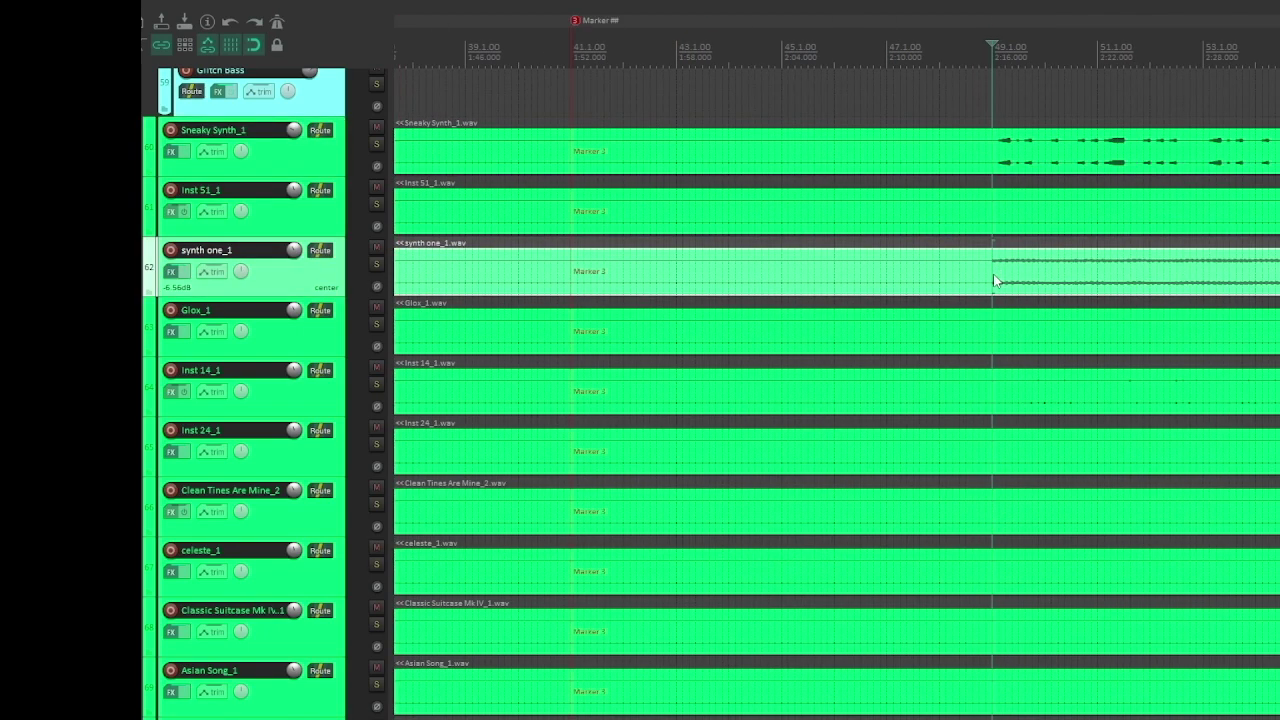
pyautogui.scroll(3, 988, 288)
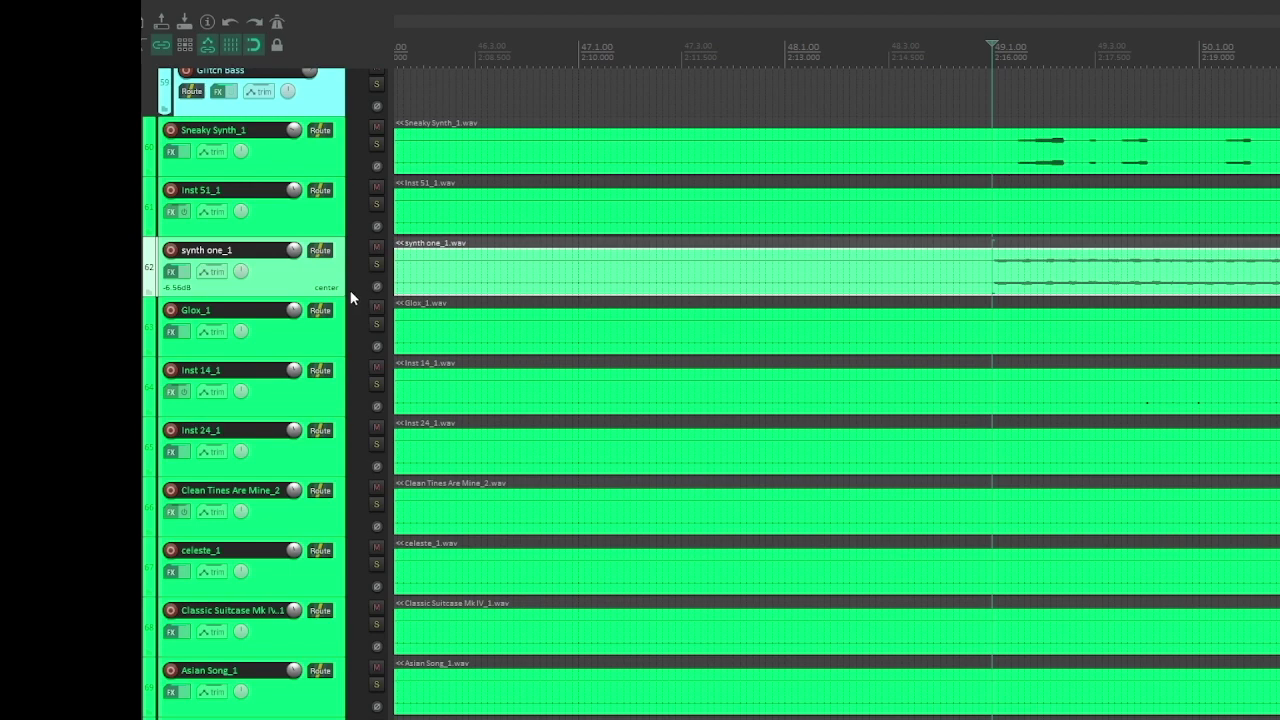
# Turn off solo on the Synths Bus and play the full mix from measure 49.
pyautogui.scroll(2, 350, 297)
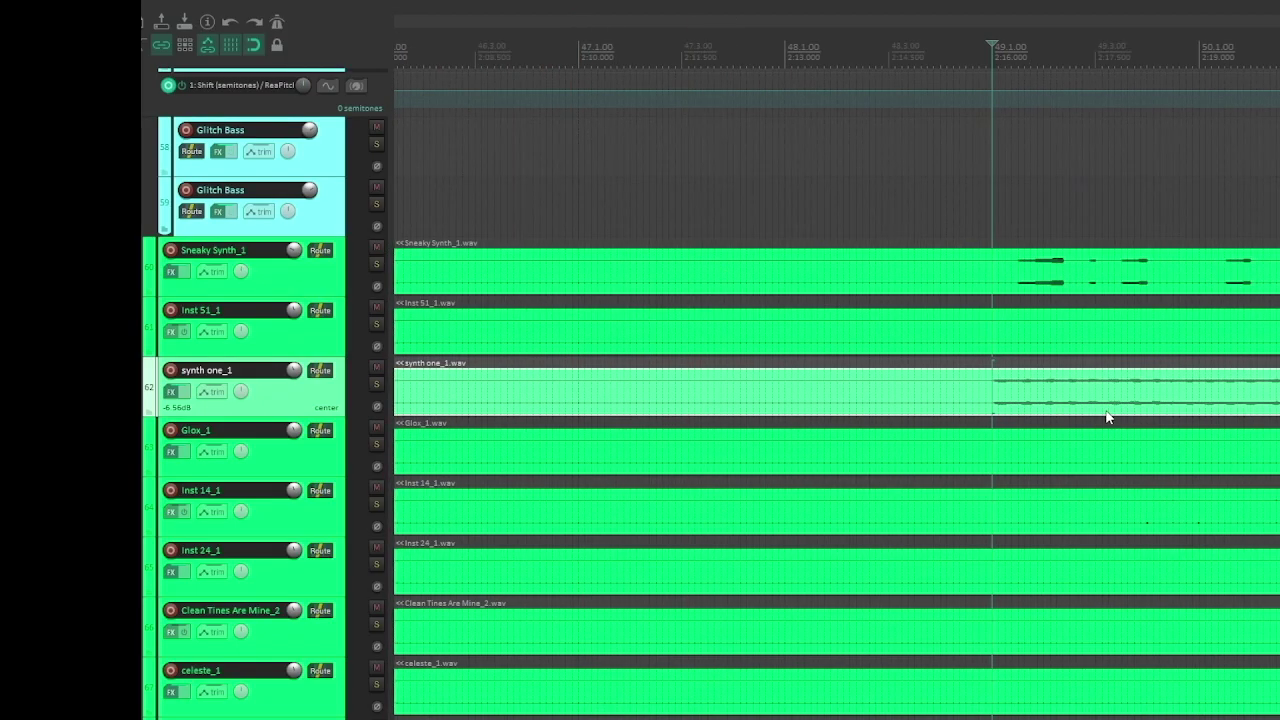
pyautogui.scroll(-2, 1108, 418)
pyautogui.scroll(-5, 345, 374)
pyautogui.scroll(1, 345, 374)
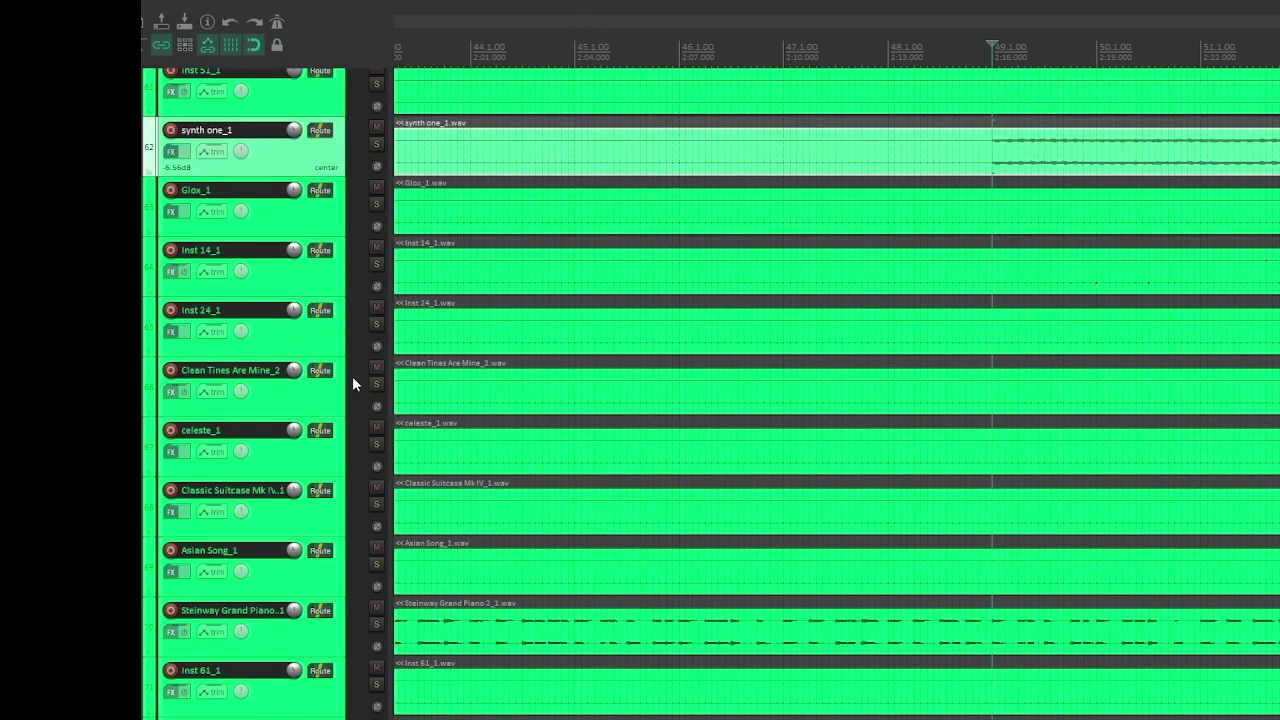
pyautogui.scroll(3, 384, 358)
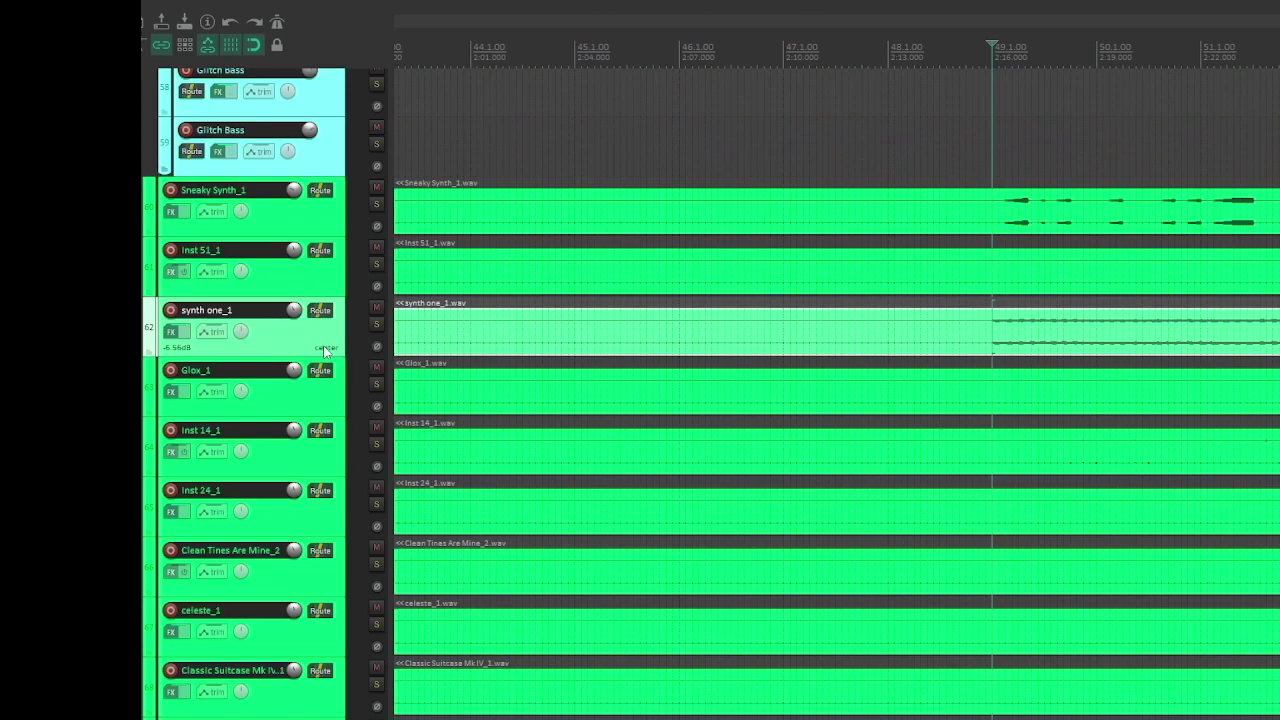
pyautogui.scroll(7, 330, 355)
pyautogui.scroll(-3, 345, 365)
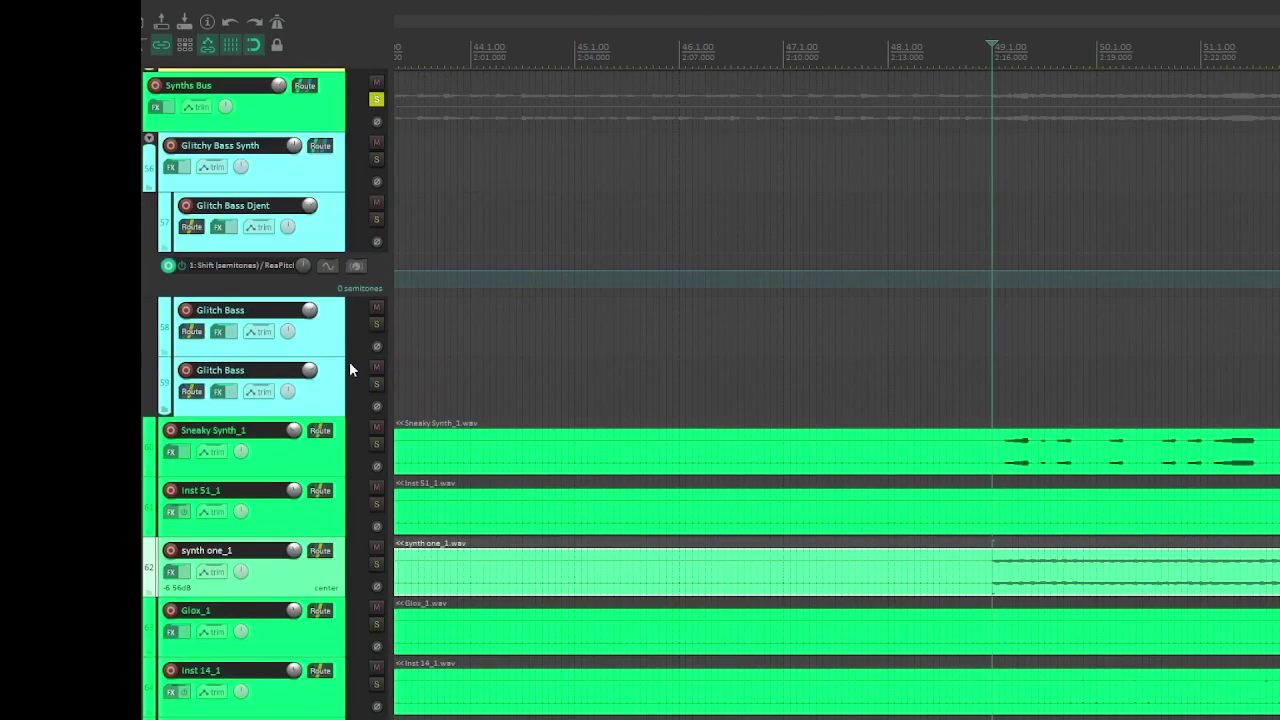
pyautogui.click(376, 99)
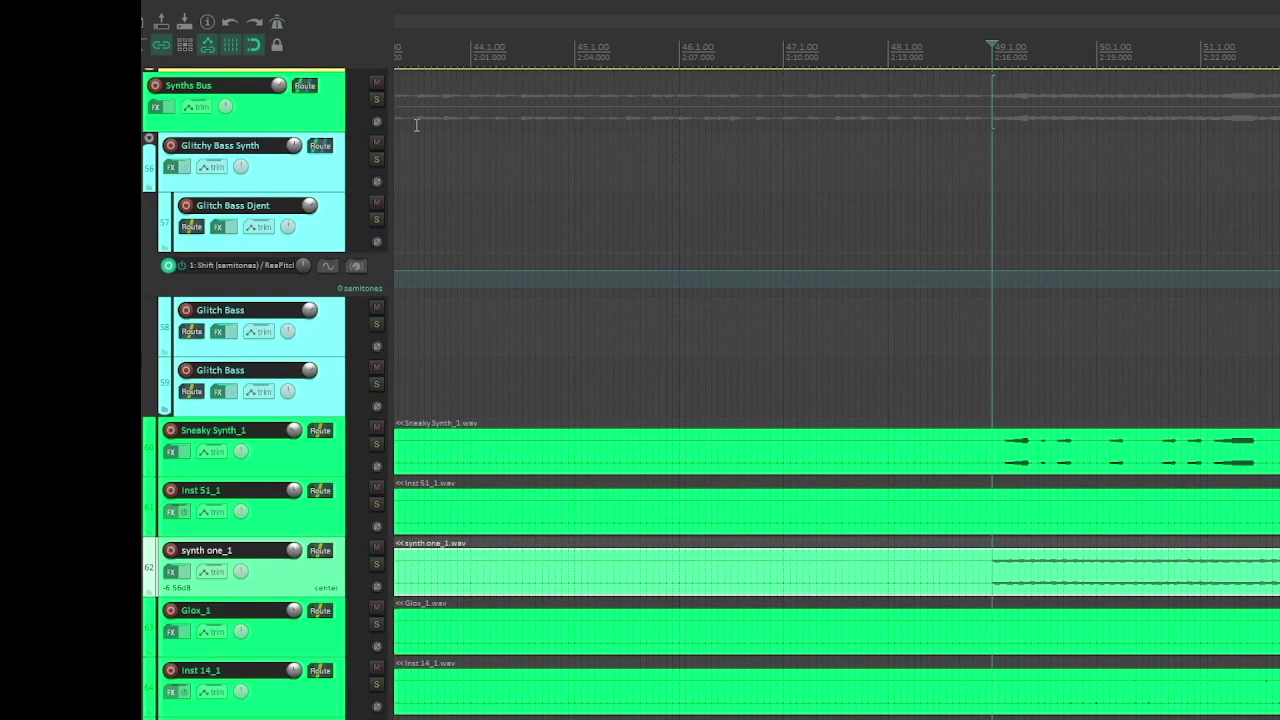
pyautogui.press('space')
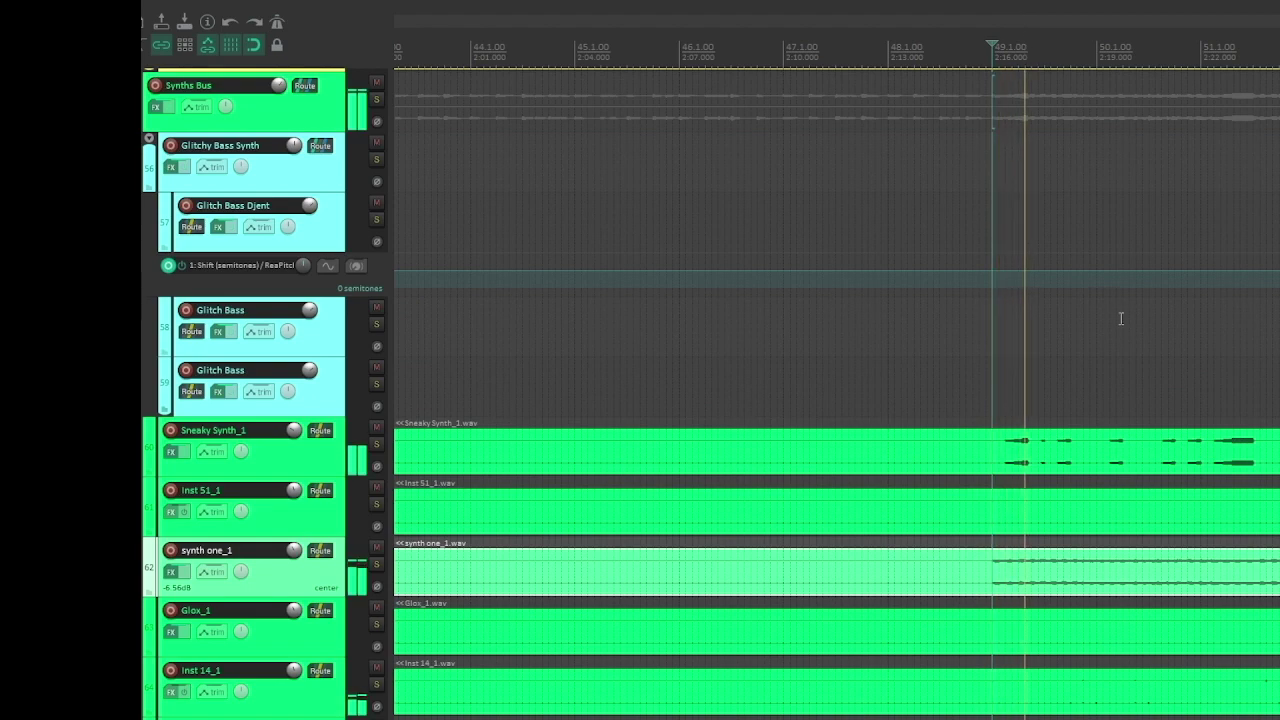
pyautogui.scroll(-2, 640, 349)
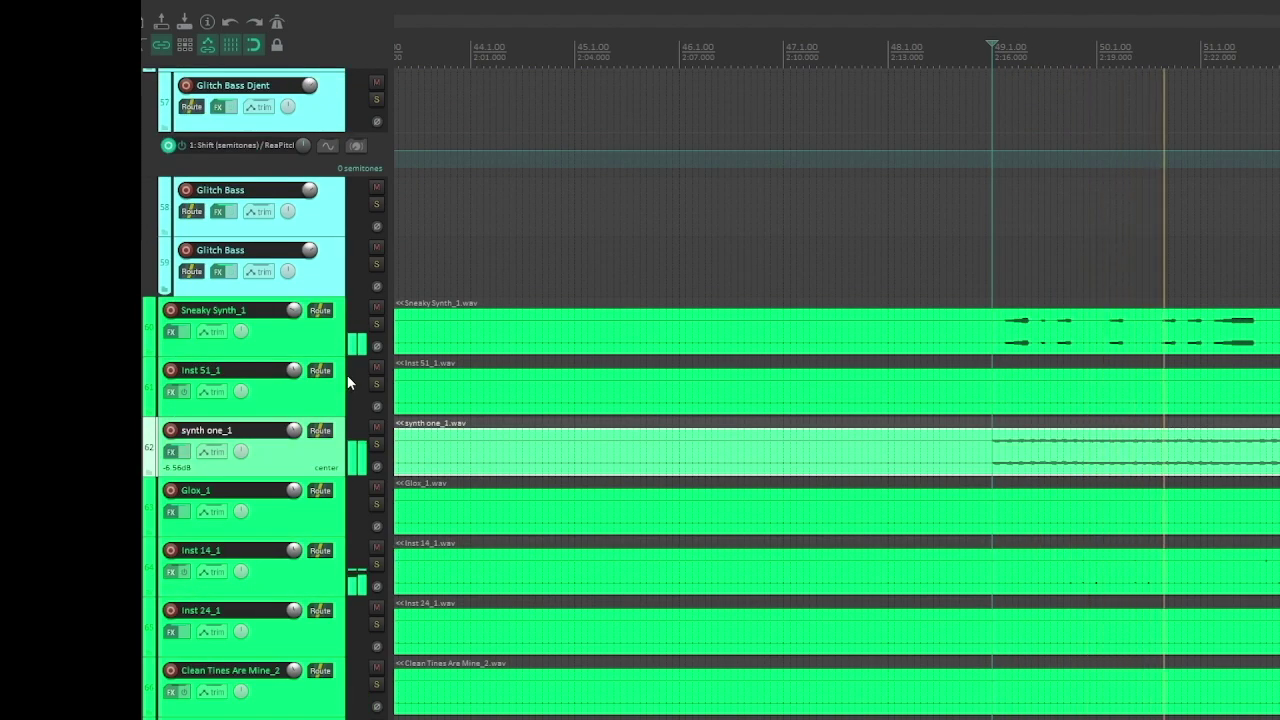
# Solo the Synths Bus during playback and place the edit cursor just before measure 53 on Sneaky Synth_1.
pyautogui.scroll(3, 343, 314)
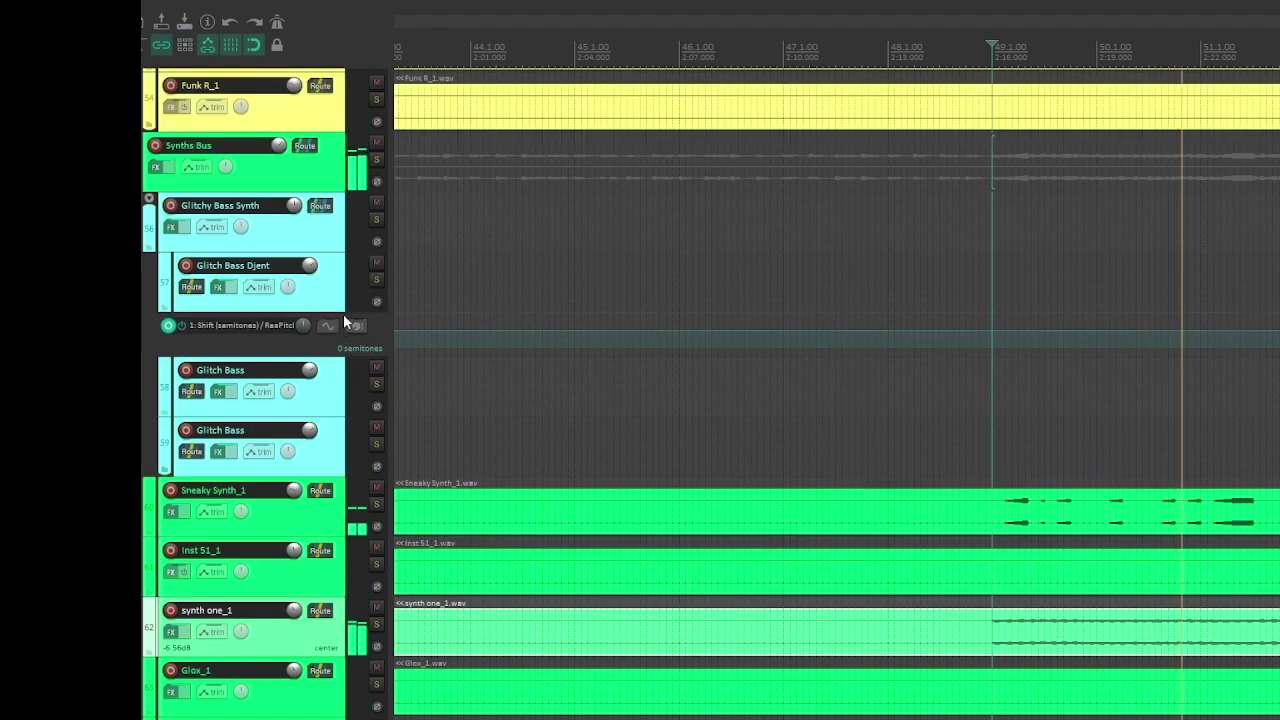
pyautogui.click(377, 160)
pyautogui.scroll(-3, 334, 326)
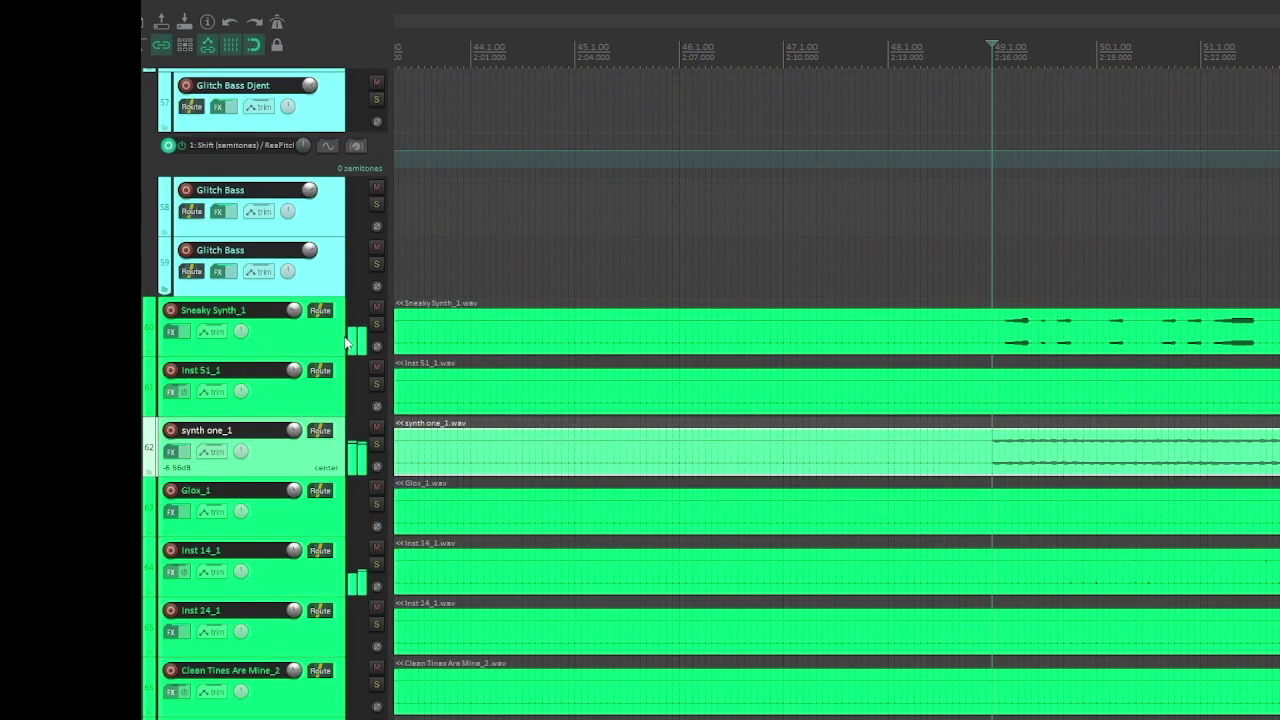
pyautogui.click(1089, 346)
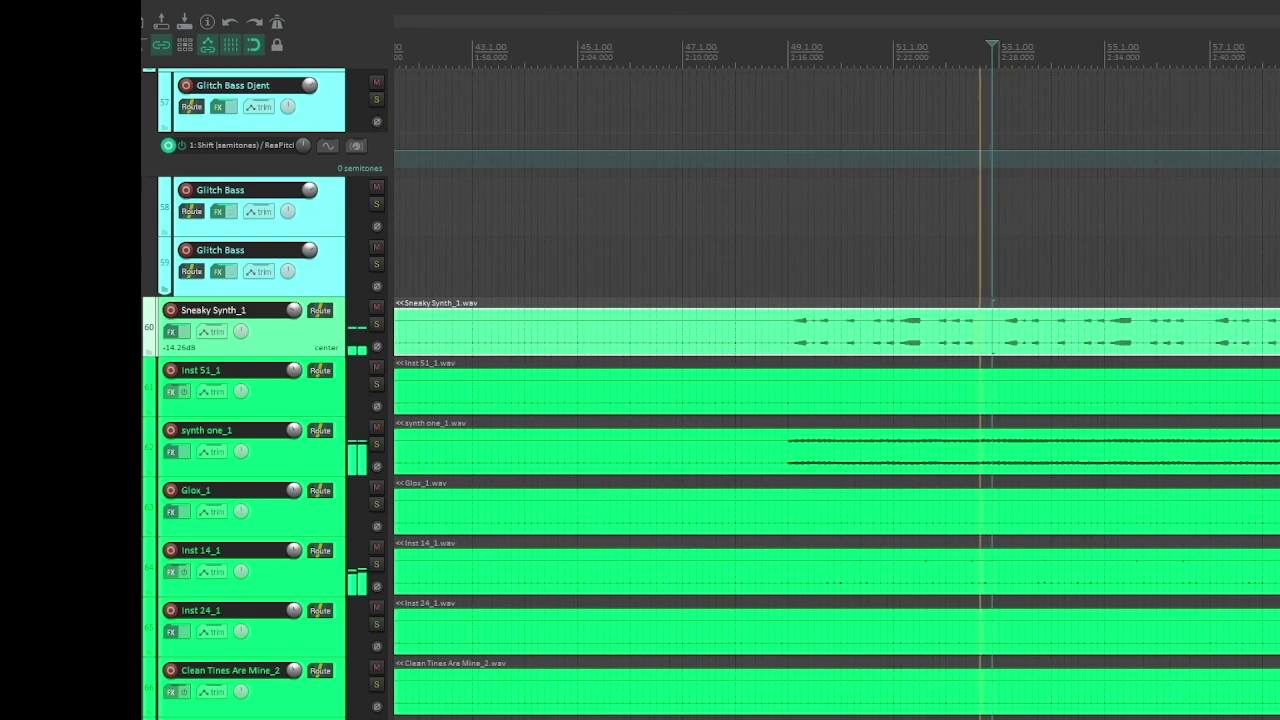
# Audition synth one_1 and Sneaky Synth_1 separately by soloing each in turn, and release both solos.
pyautogui.click(379, 444)
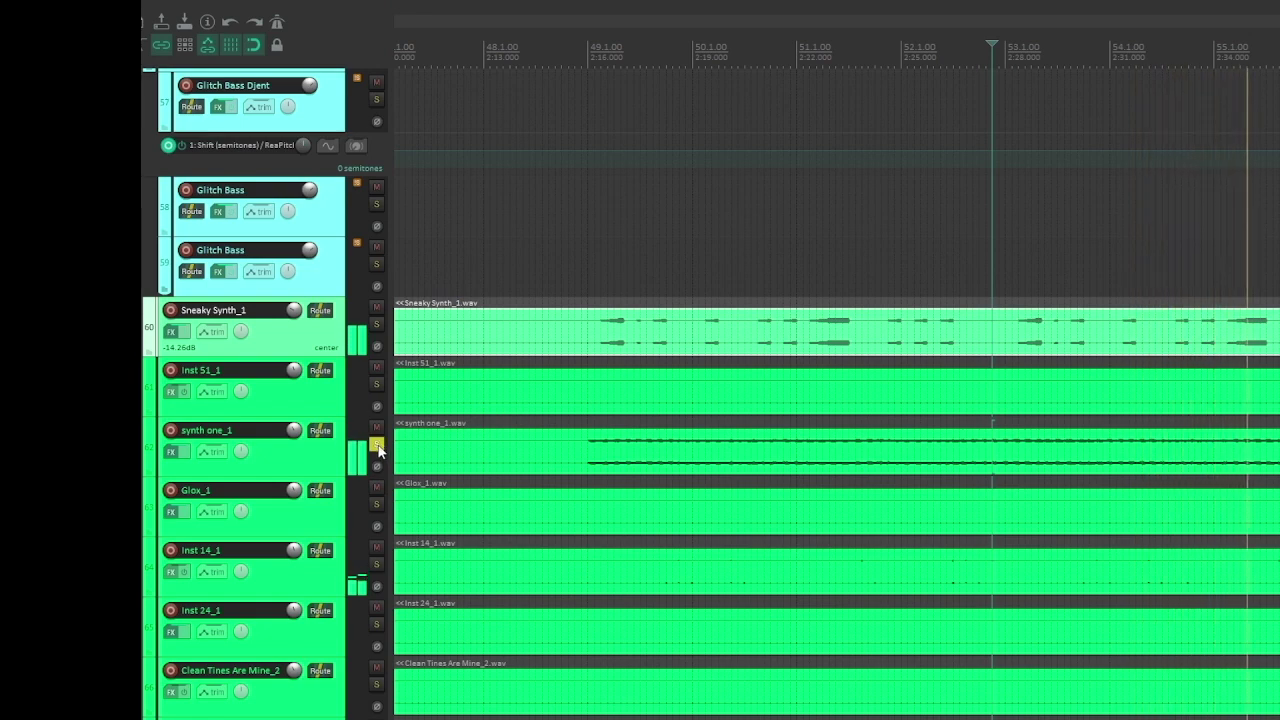
pyautogui.click(377, 446)
pyautogui.click(377, 323)
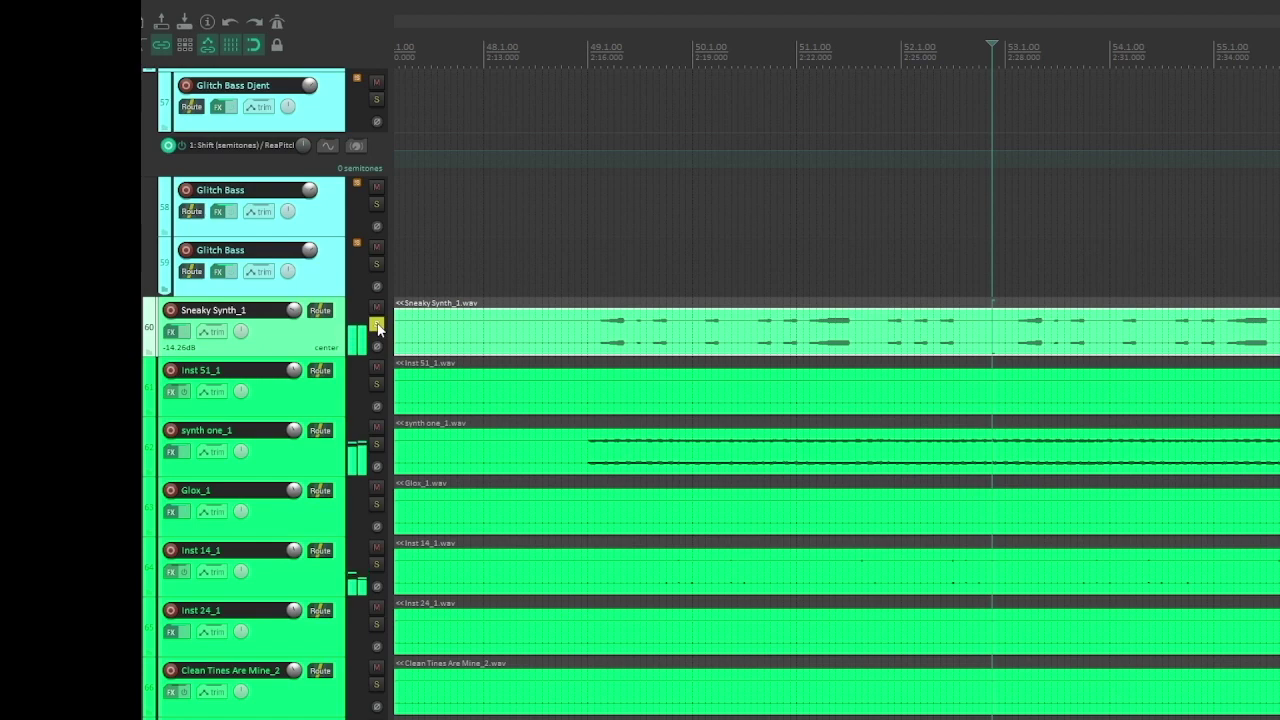
pyautogui.click(377, 326)
pyautogui.scroll(-2, 366, 486)
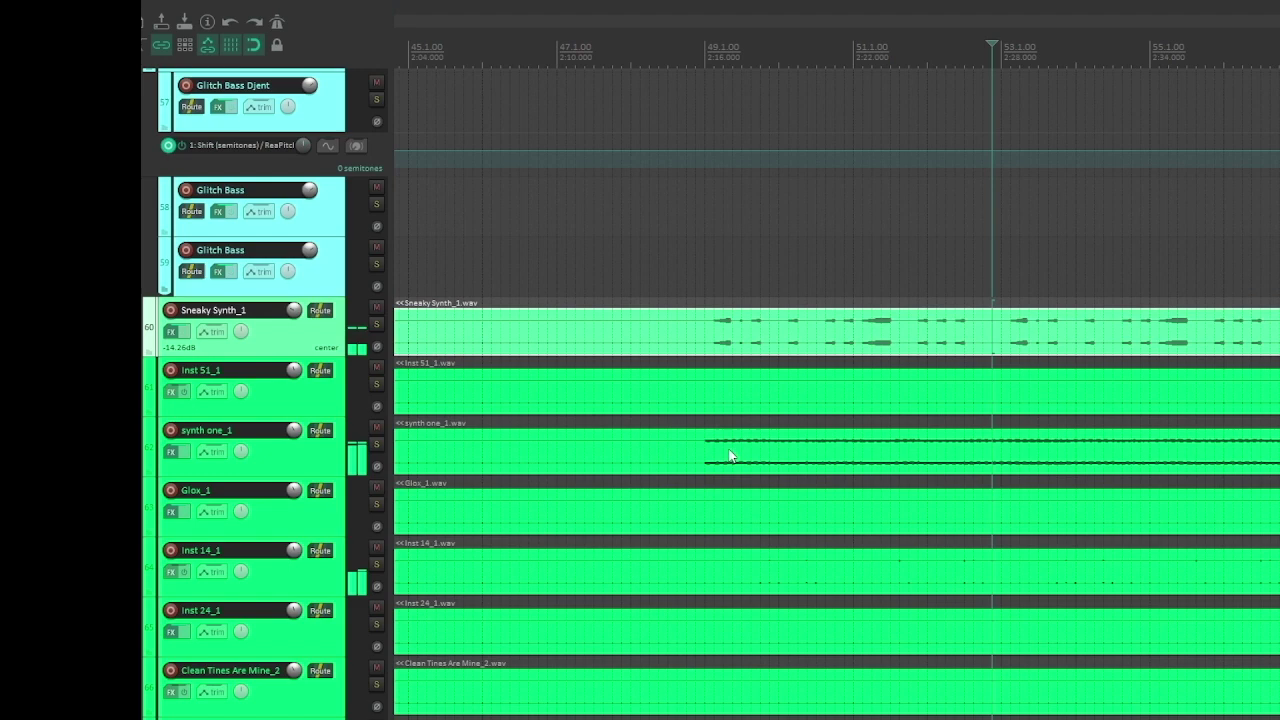
# Solo the Inst 14_1 track to hear its part alone, and release the solo.
pyautogui.scroll(-1, 360, 475)
pyautogui.click(376, 444)
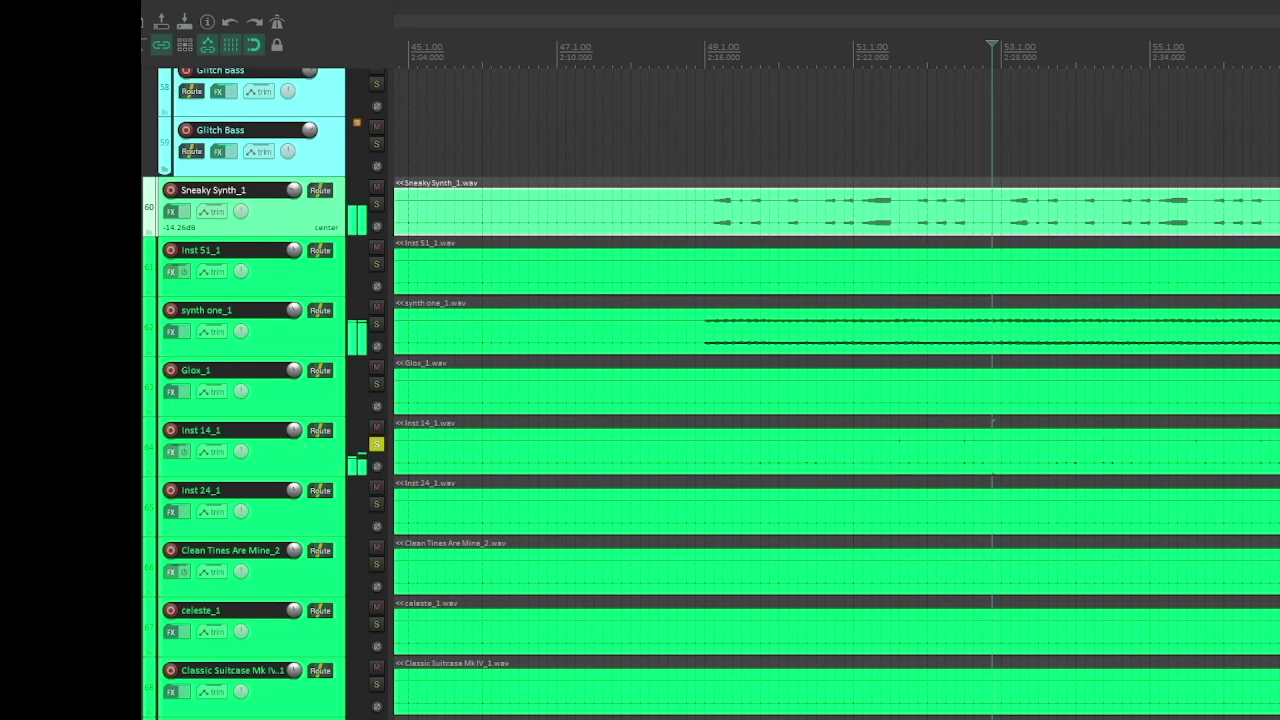
pyautogui.scroll(-2, 808, 420)
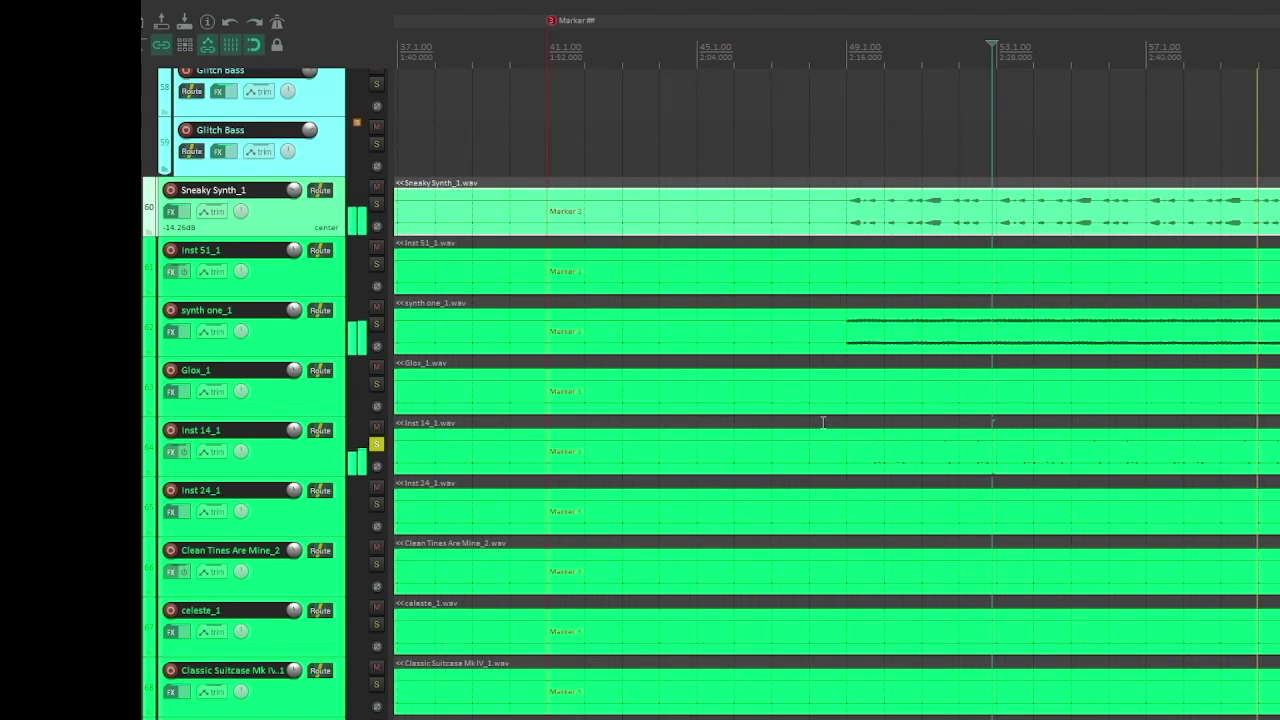
pyautogui.click(376, 444)
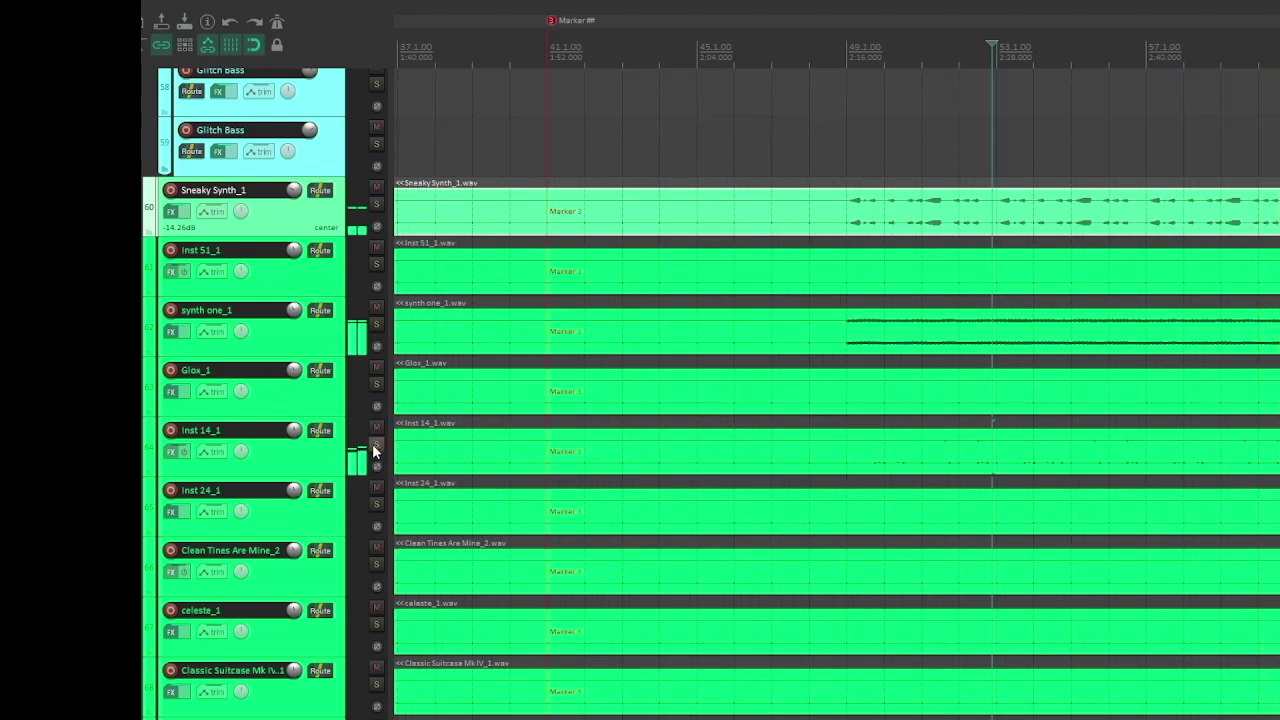
# Select the Glox_1 track, and place the edit cursor at measure 67 on Sneaky Synth_1, where the 9/8 section begins.
pyautogui.scroll(-3, 342, 432)
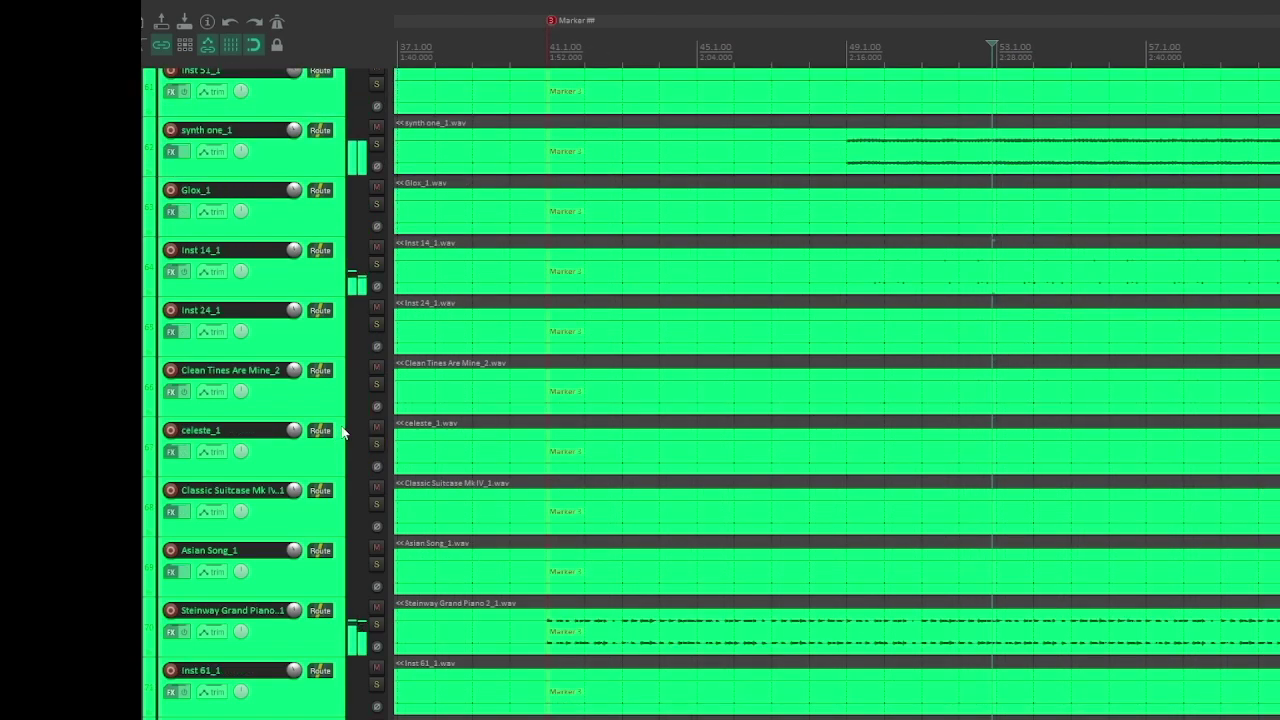
pyautogui.scroll(3, 342, 432)
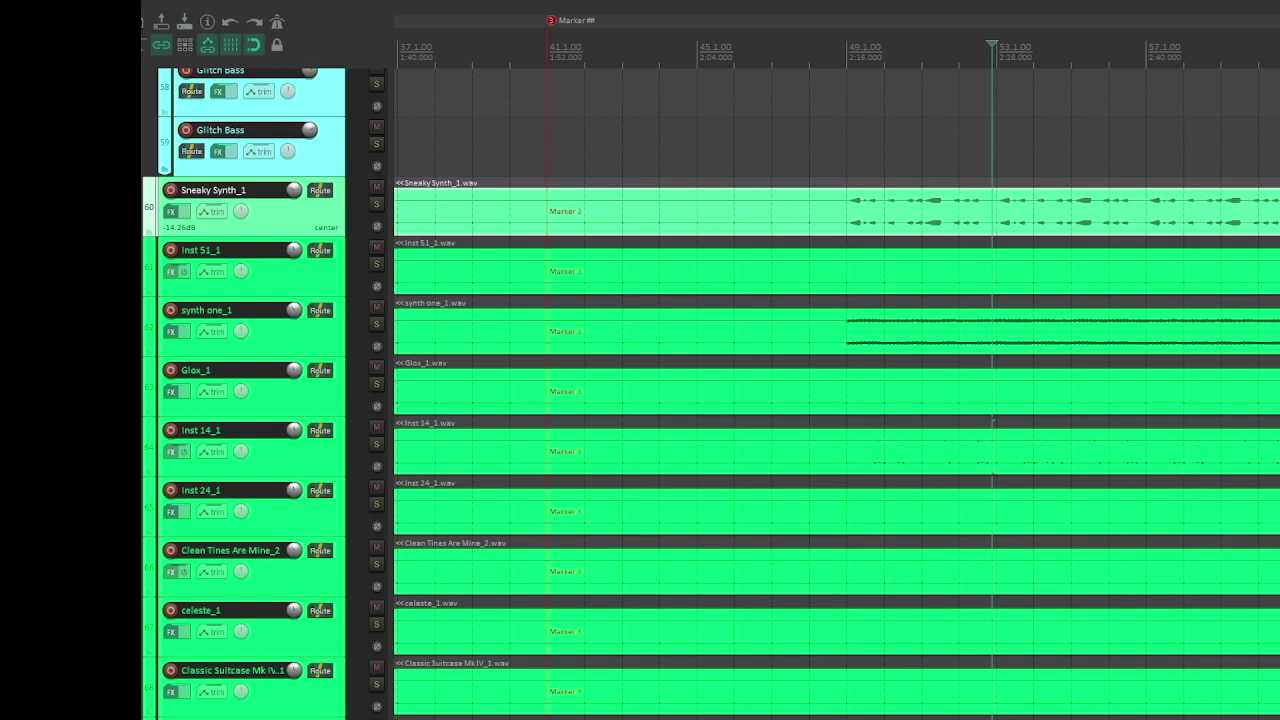
pyautogui.scroll(-3, 1177, 471)
pyautogui.scroll(5, 486, 358)
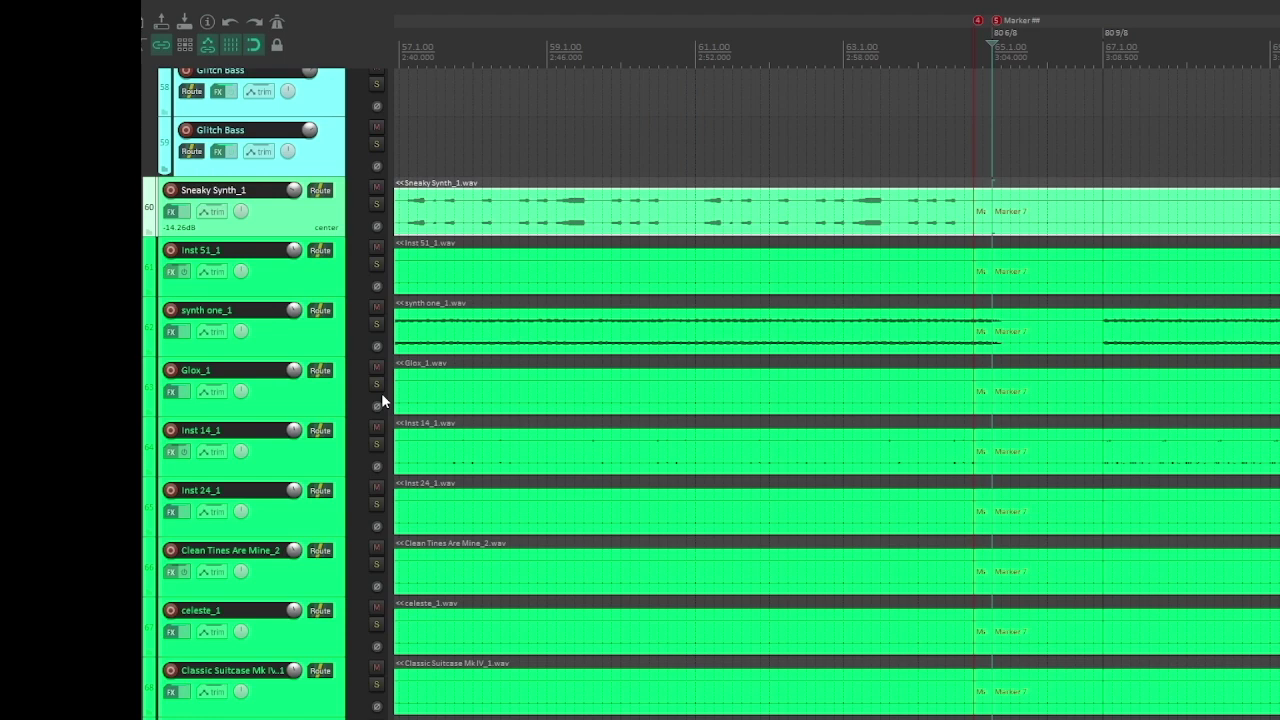
pyautogui.click(343, 396)
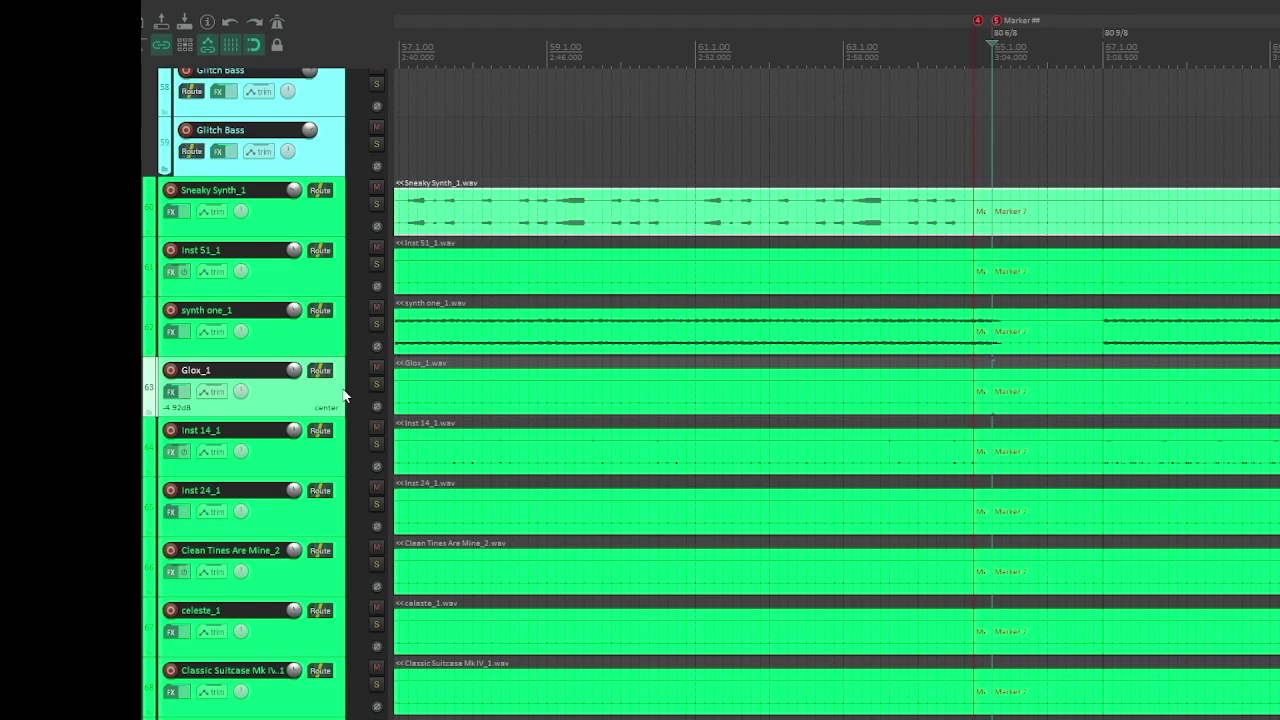
pyautogui.click(1105, 212)
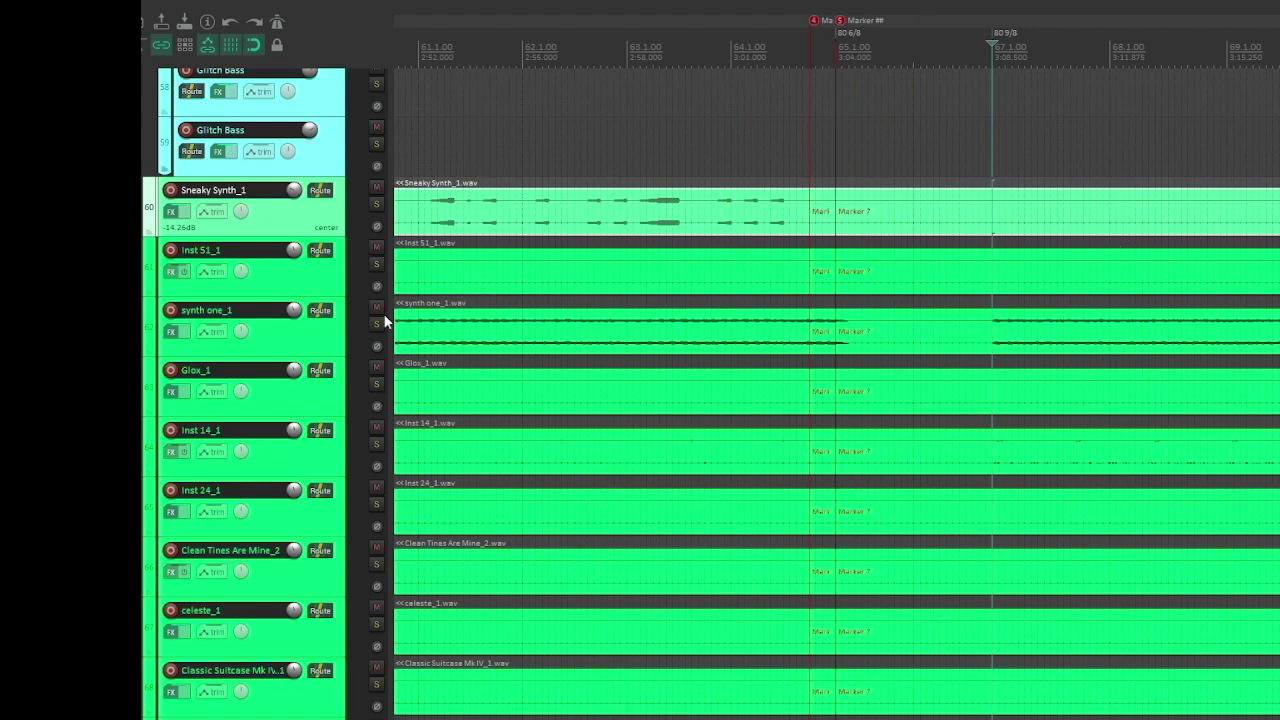
# Look over the synth tracks around measure 67 and turn off solo on the Synths Bus.
pyautogui.scroll(-1, 335, 341)
pyautogui.scroll(-5, 340, 350)
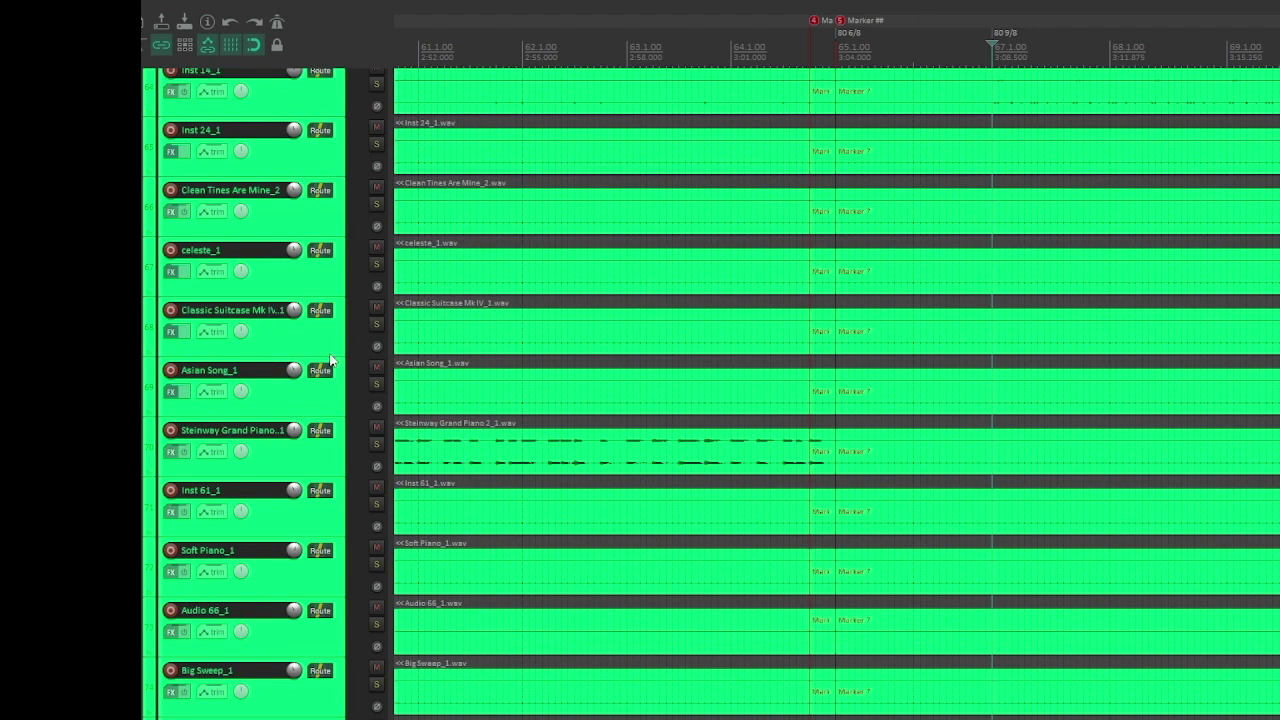
pyautogui.scroll(9, 352, 363)
pyautogui.scroll(4, 352, 366)
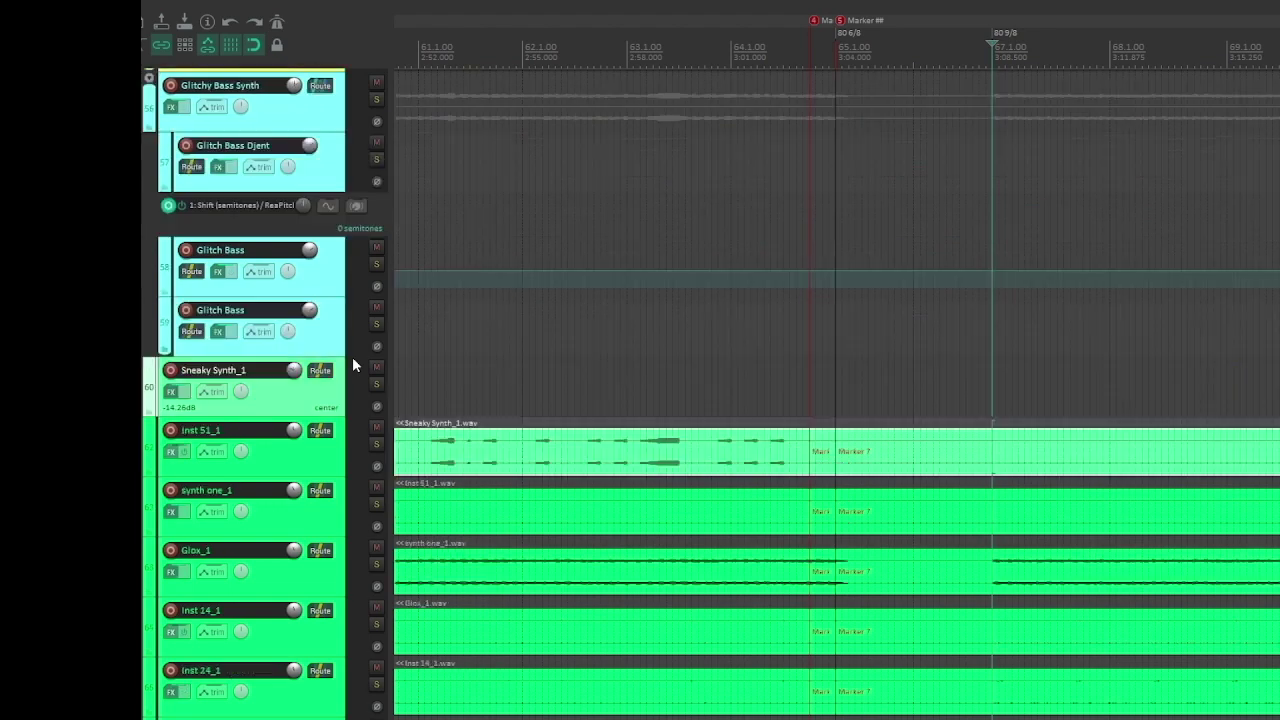
pyautogui.click(376, 280)
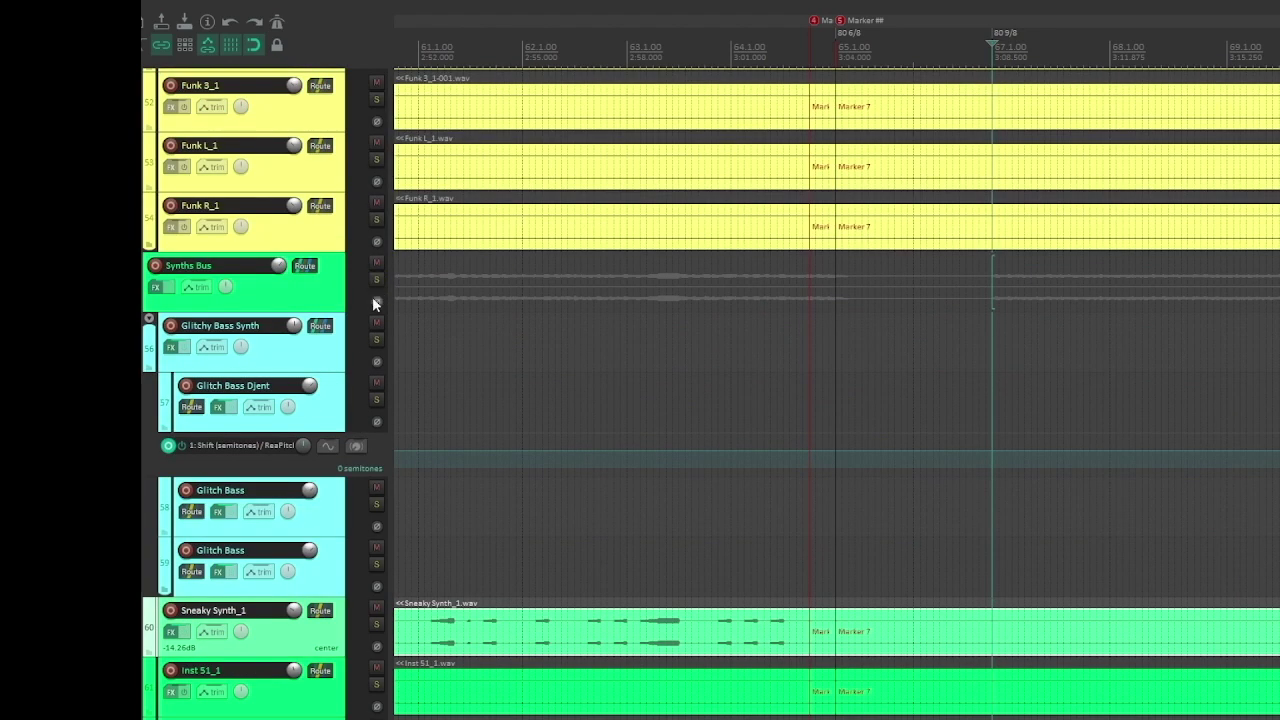
# Look through the synth and keyboard tracks under the Synths Bus around measure 67, and play from there.
pyautogui.scroll(-15, 330, 290)
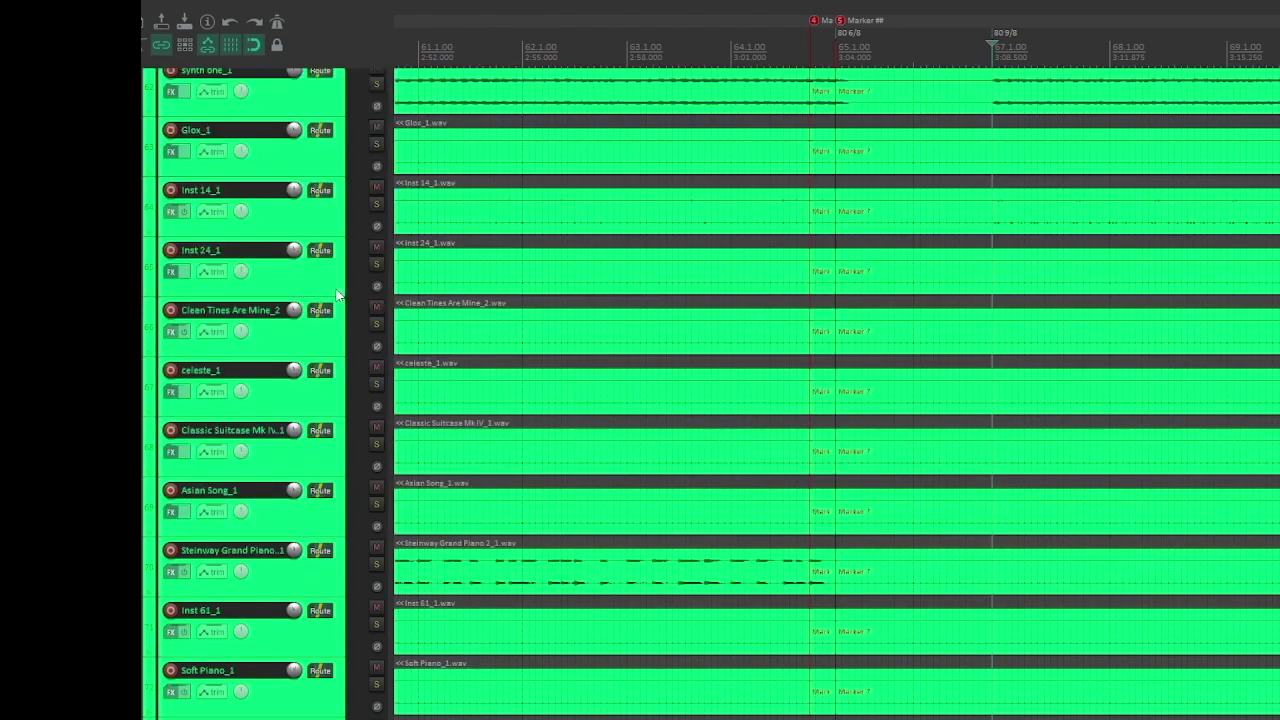
pyautogui.scroll(-20, 337, 295)
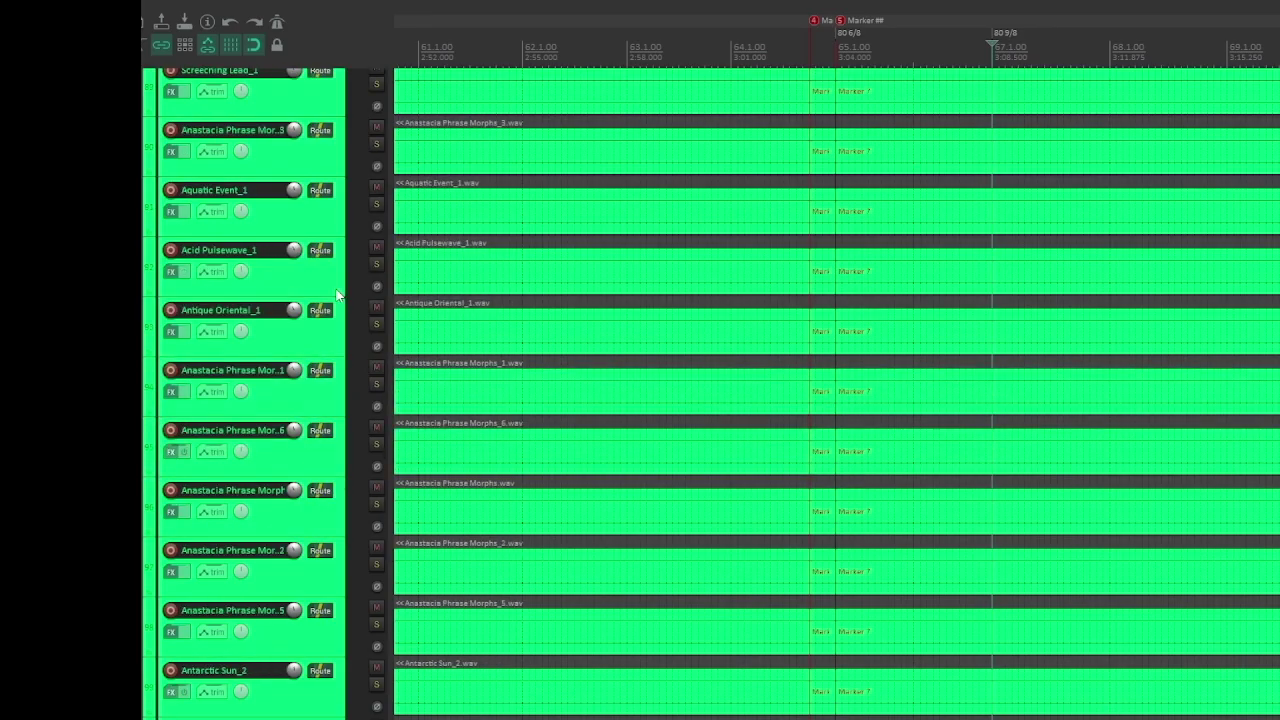
pyautogui.scroll(-4, 337, 297)
pyautogui.scroll(20, 337, 297)
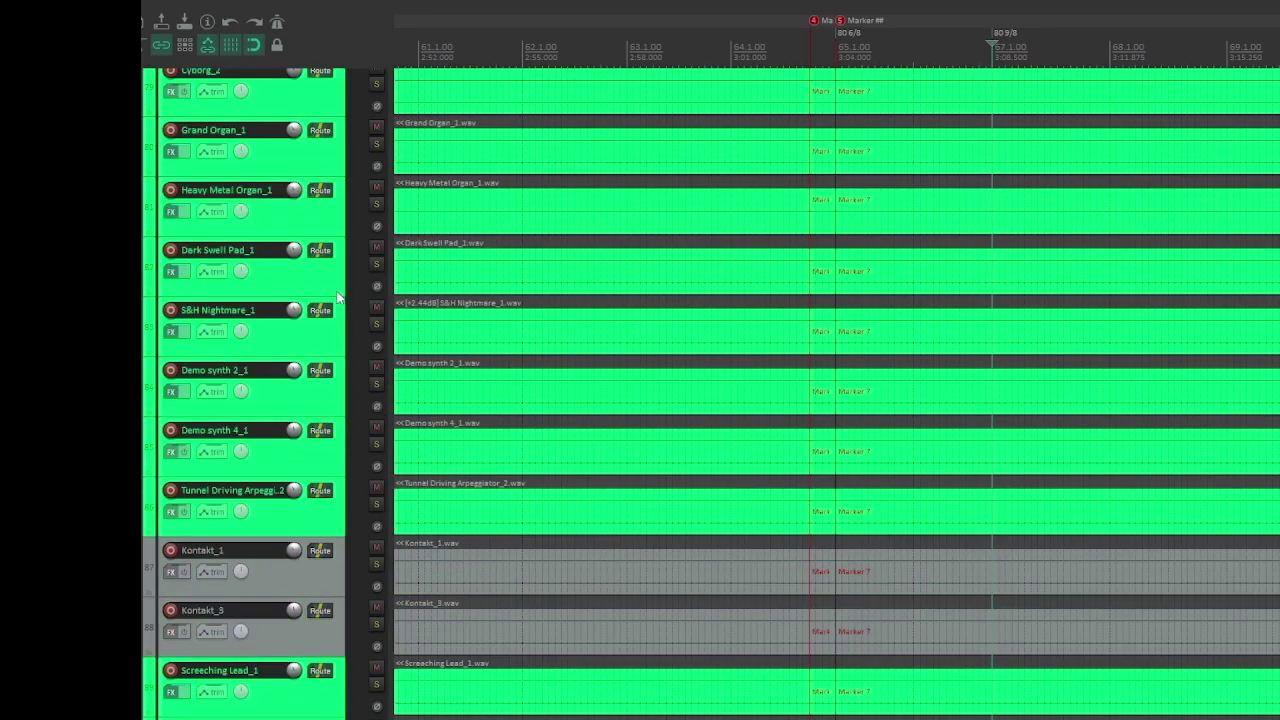
pyautogui.scroll(10, 337, 297)
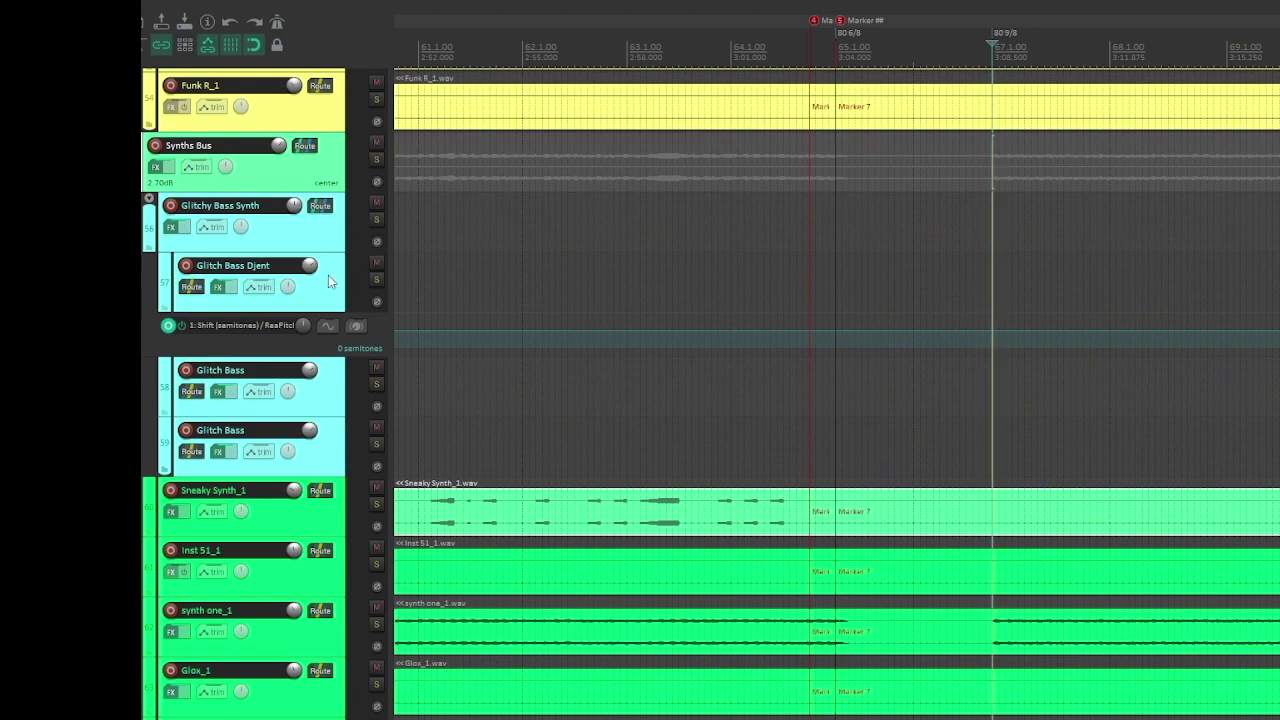
pyautogui.scroll(-4, 329, 278)
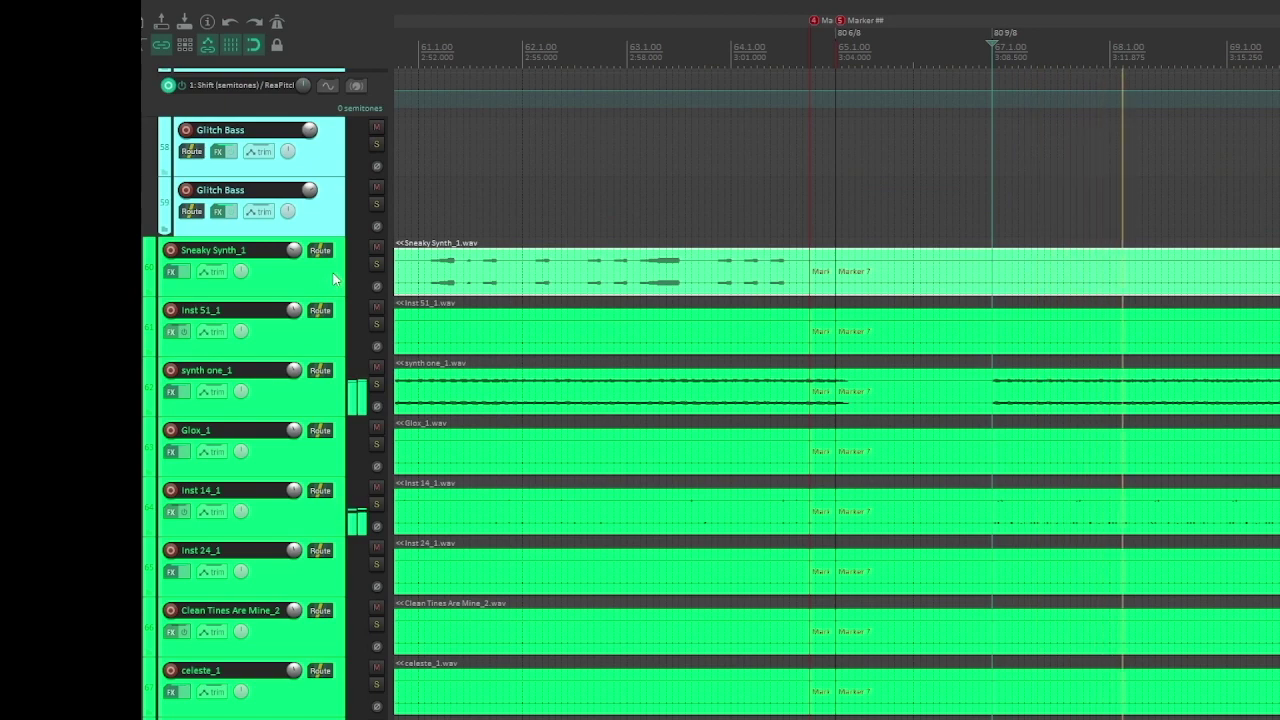
# Check the Synths Bus with its solo toggle during playback, and place the edit cursor near measure 70 on synth one_1.
pyautogui.scroll(3, 335, 280)
pyautogui.click(376, 99)
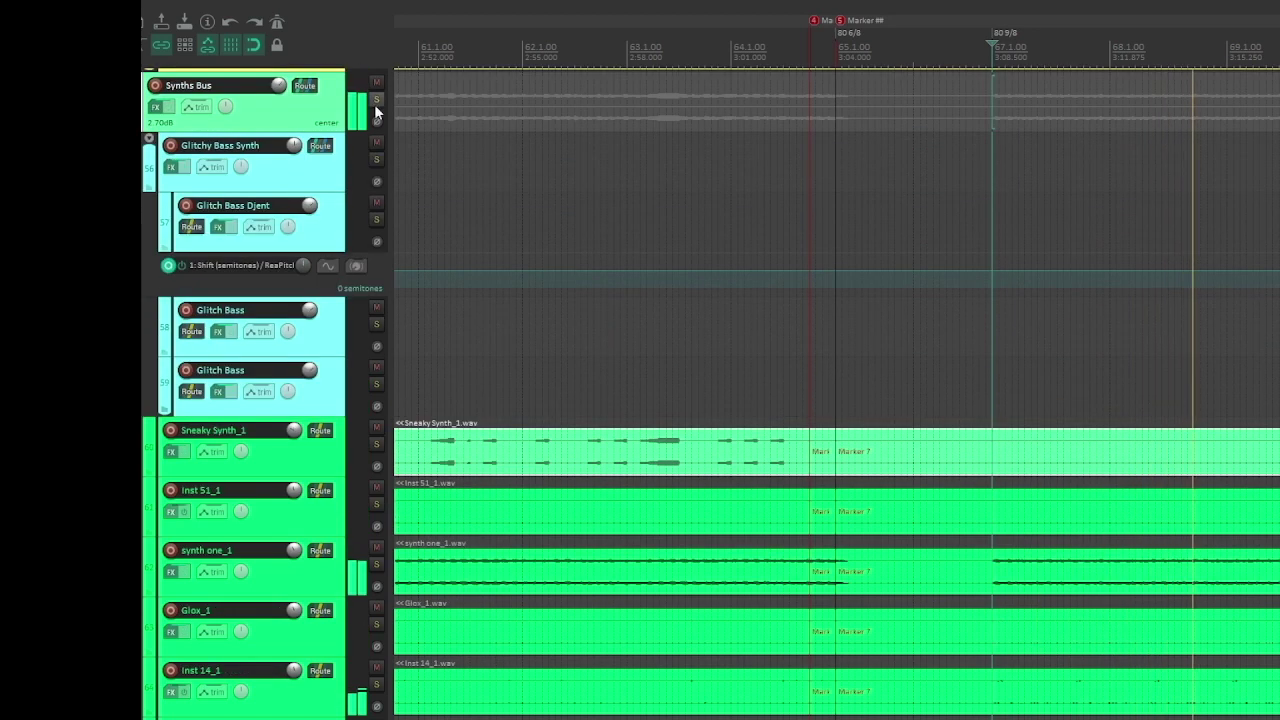
pyautogui.scroll(-4, 360, 312)
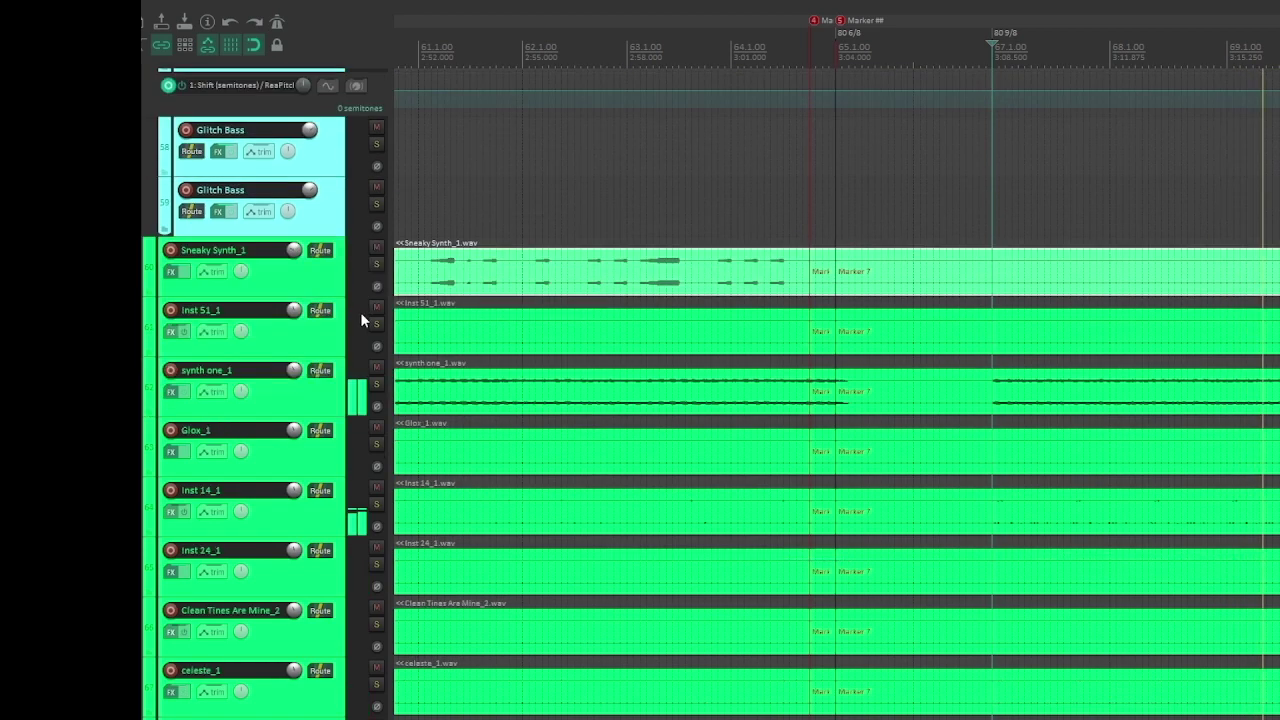
pyautogui.click(360, 312)
pyautogui.scroll(-2, 1150, 413)
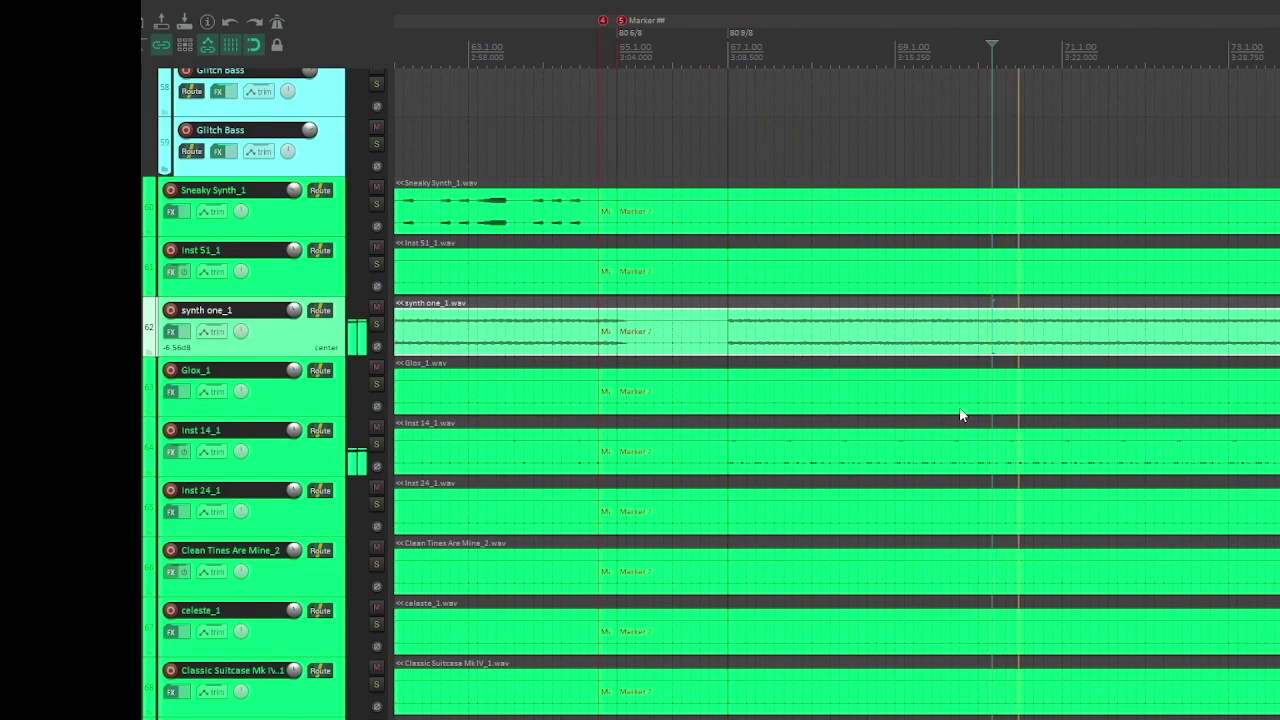
# Solo Inst 14_1, audition it with and without synth one_1 soloed alongside, and stop playback.
pyautogui.click(376, 445)
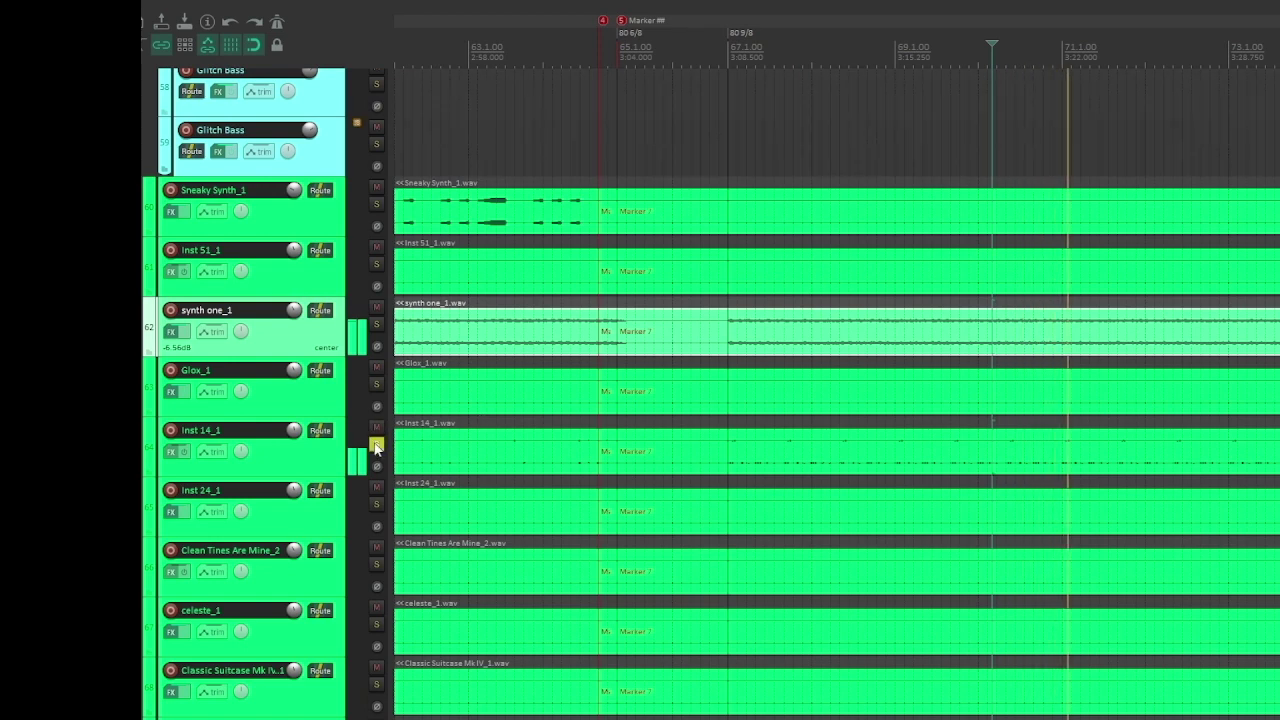
pyautogui.click(377, 326)
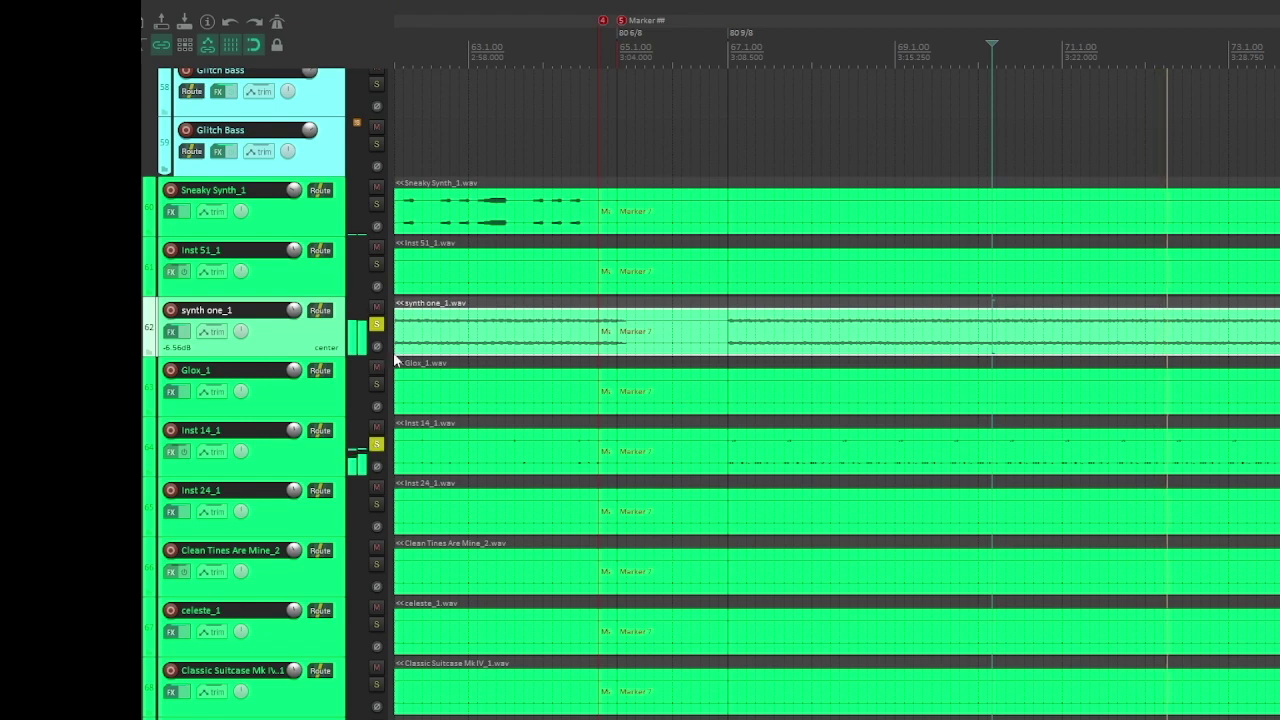
pyautogui.click(376, 325)
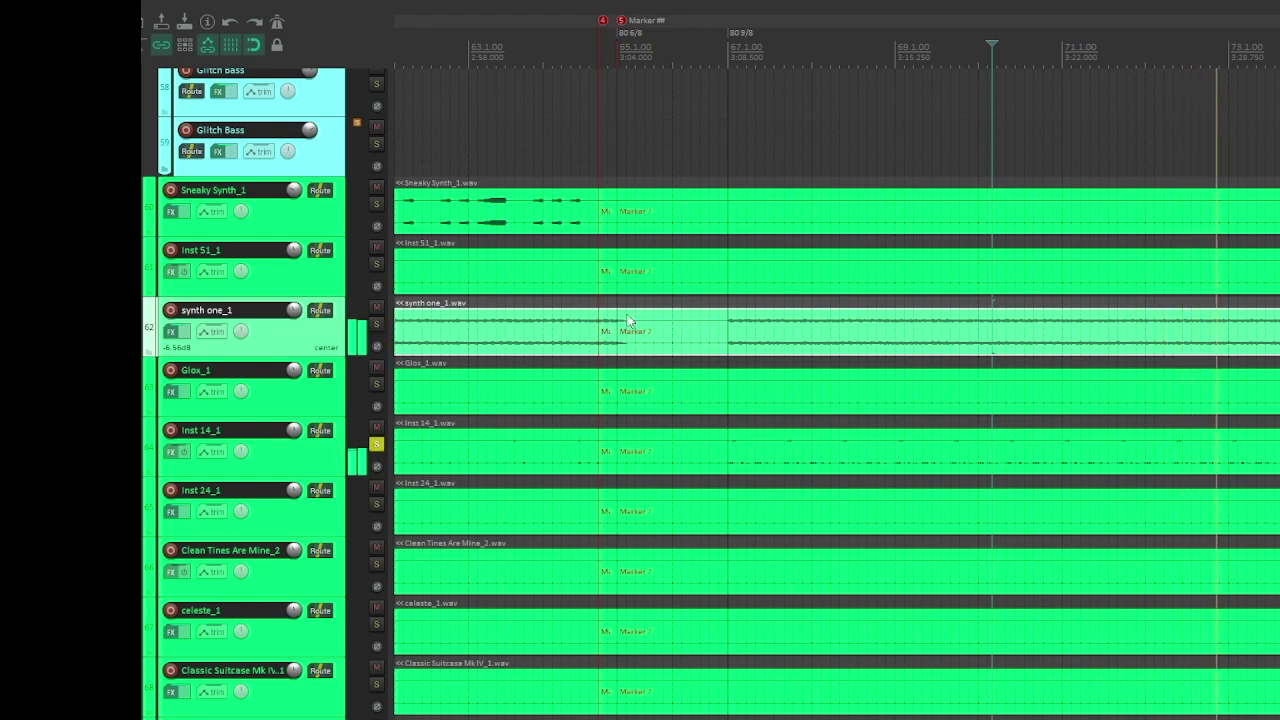
pyautogui.press('space')
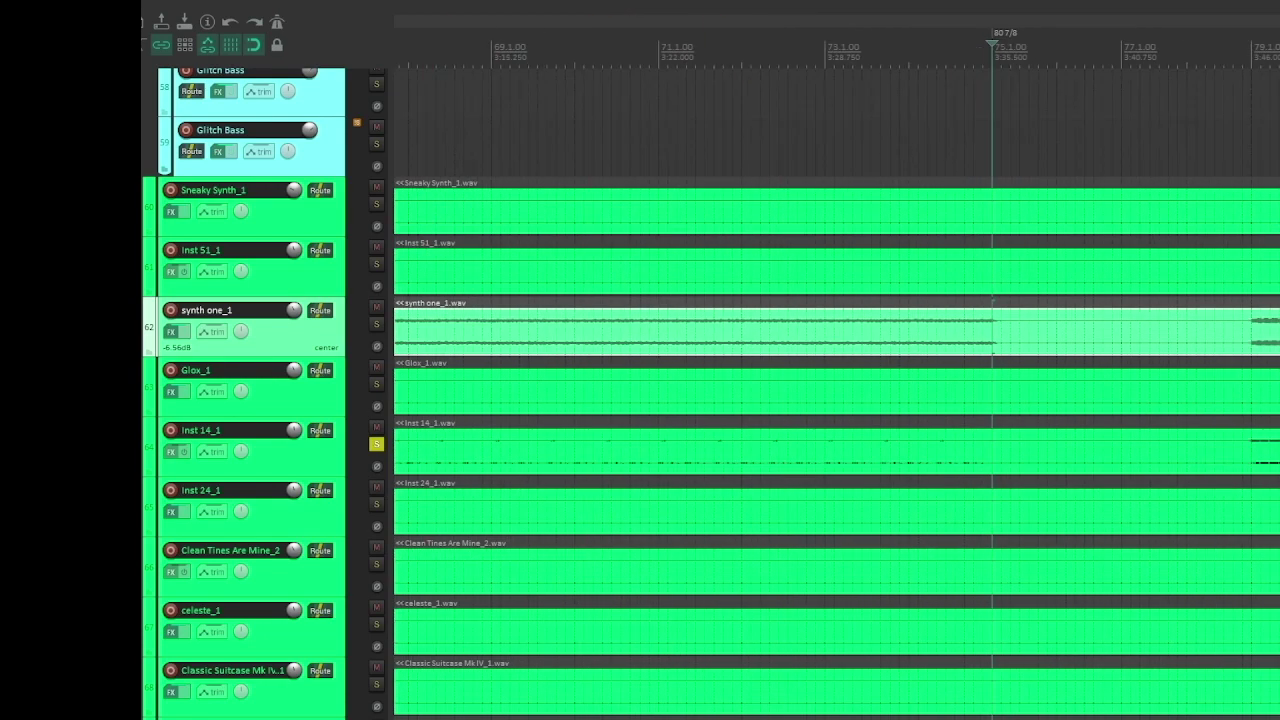
# Move the edit cursor on synth one_1 to measure 79, and on to just before measure 83, where the 4/4 section begins.
pyautogui.click(1262, 338)
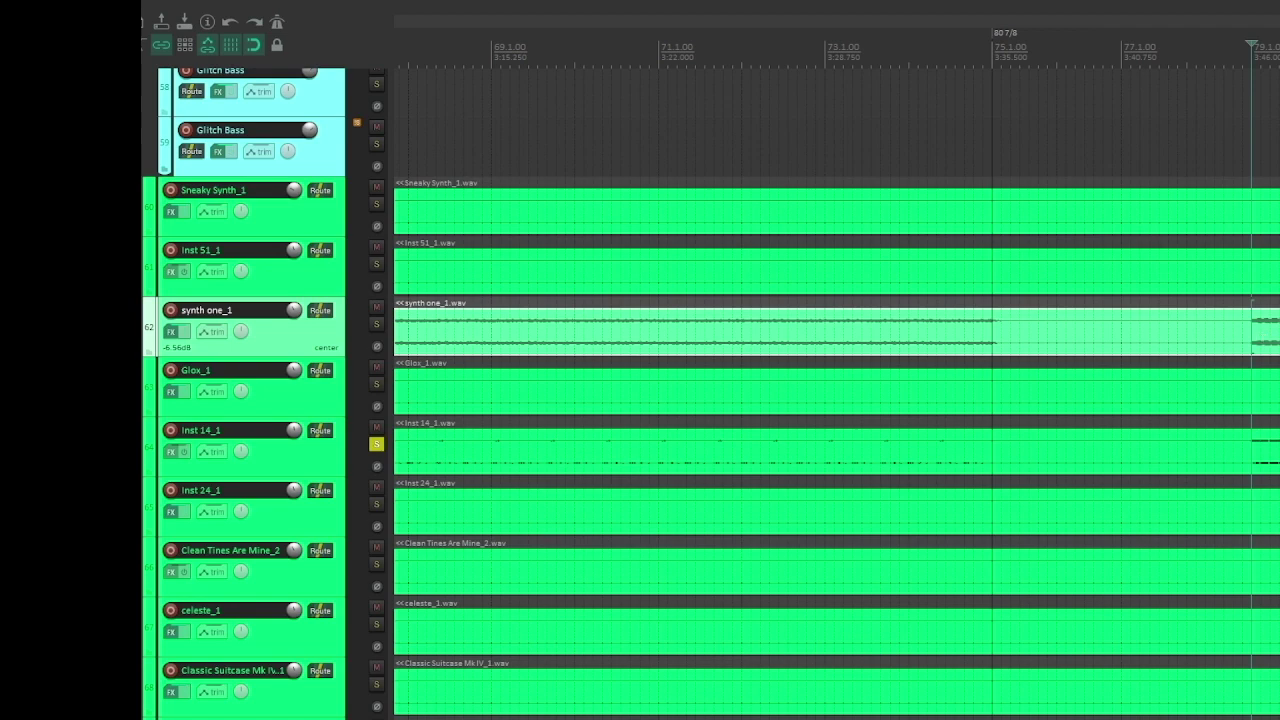
pyautogui.hscroll(3, 1262, 340)
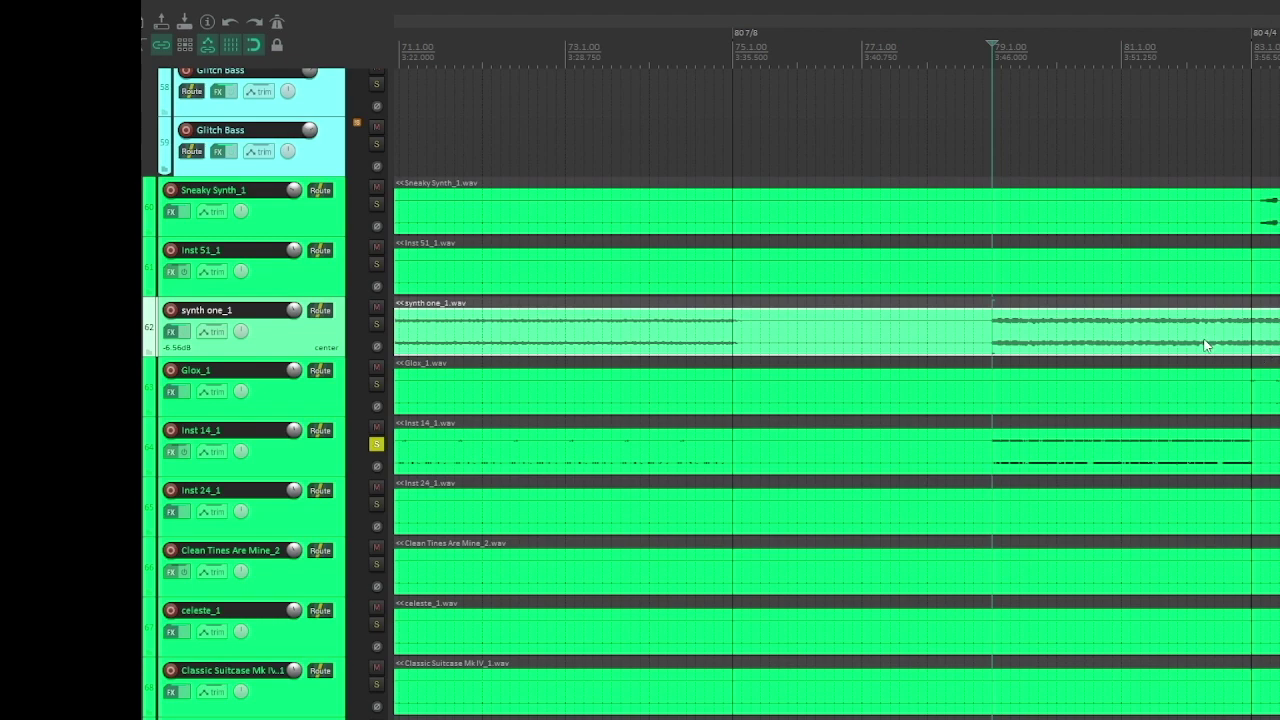
pyautogui.click(1244, 340)
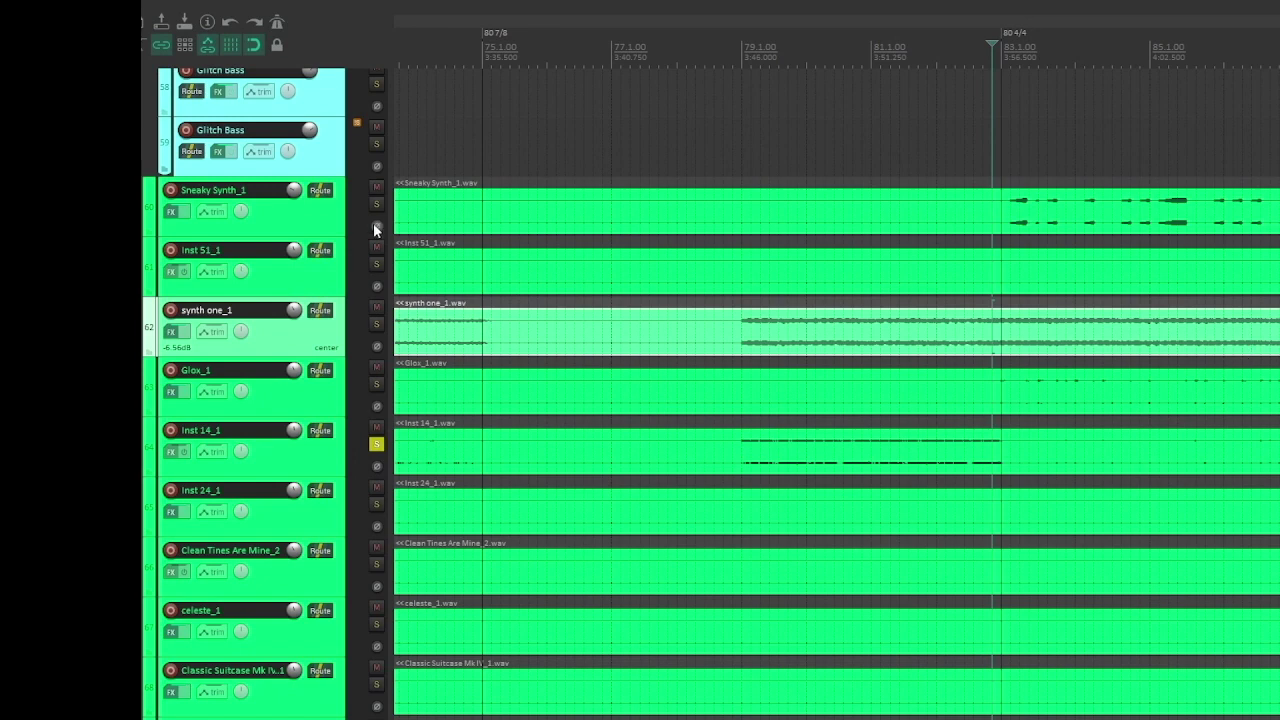
# Select the Steinway Grand Piano track that enters at measure 83, and release the solo on Inst 14_1.
pyautogui.scroll(-6, 340, 255)
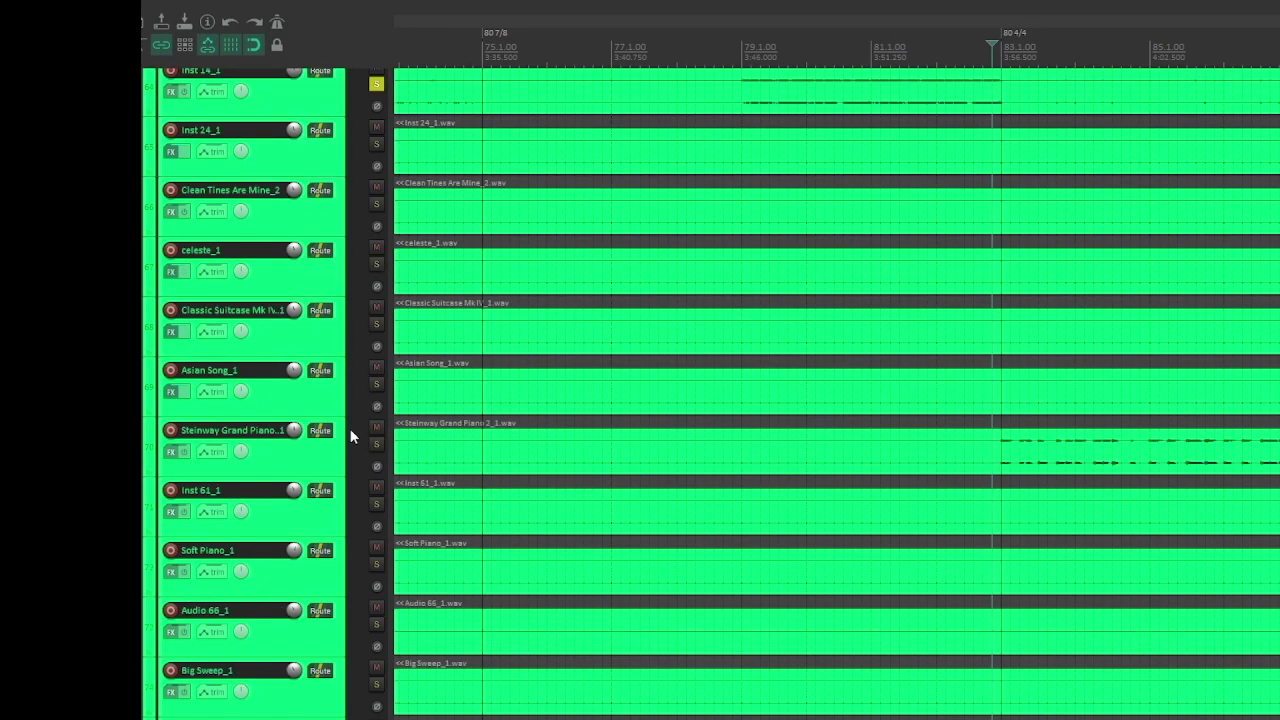
pyautogui.scroll(-2, 345, 451)
pyautogui.scroll(5, 345, 451)
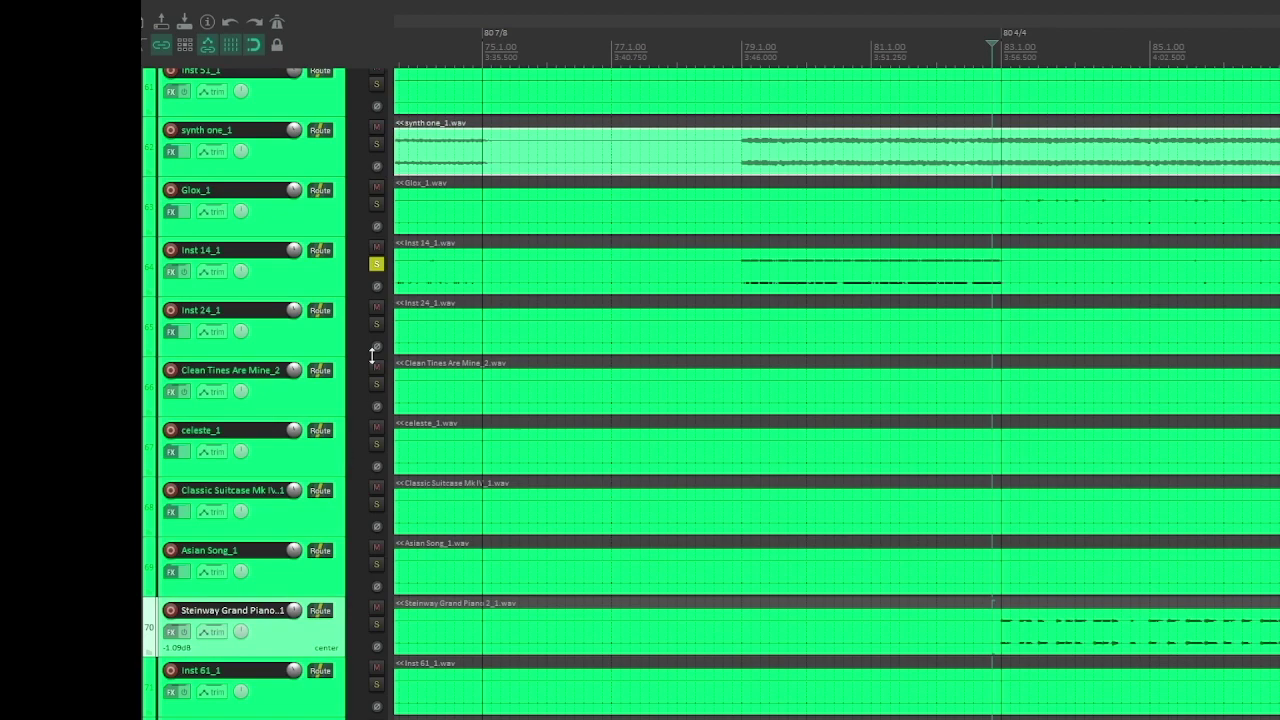
pyautogui.click(381, 271)
pyautogui.scroll(-5, 381, 266)
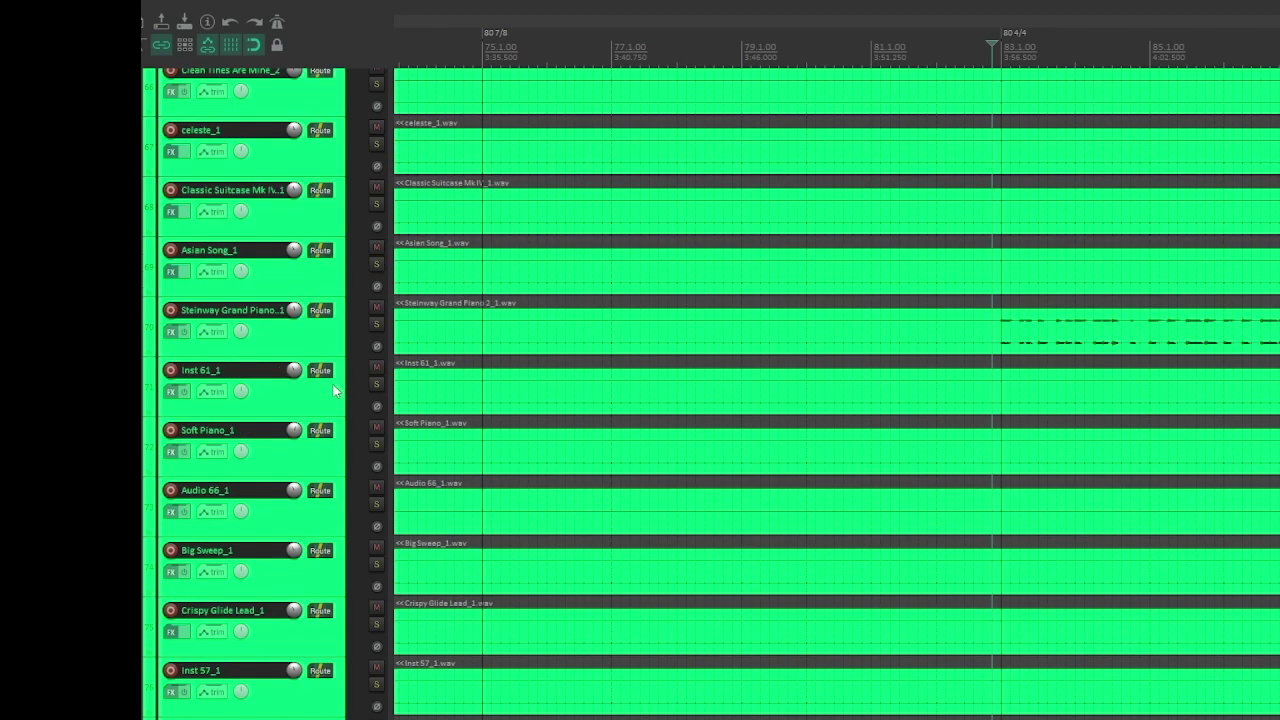
# Audition Glox_1 soloed in the 4/4 section from measure 83, and place the edit cursor on it at measure 99.
pyautogui.scroll(-3, 784, 439)
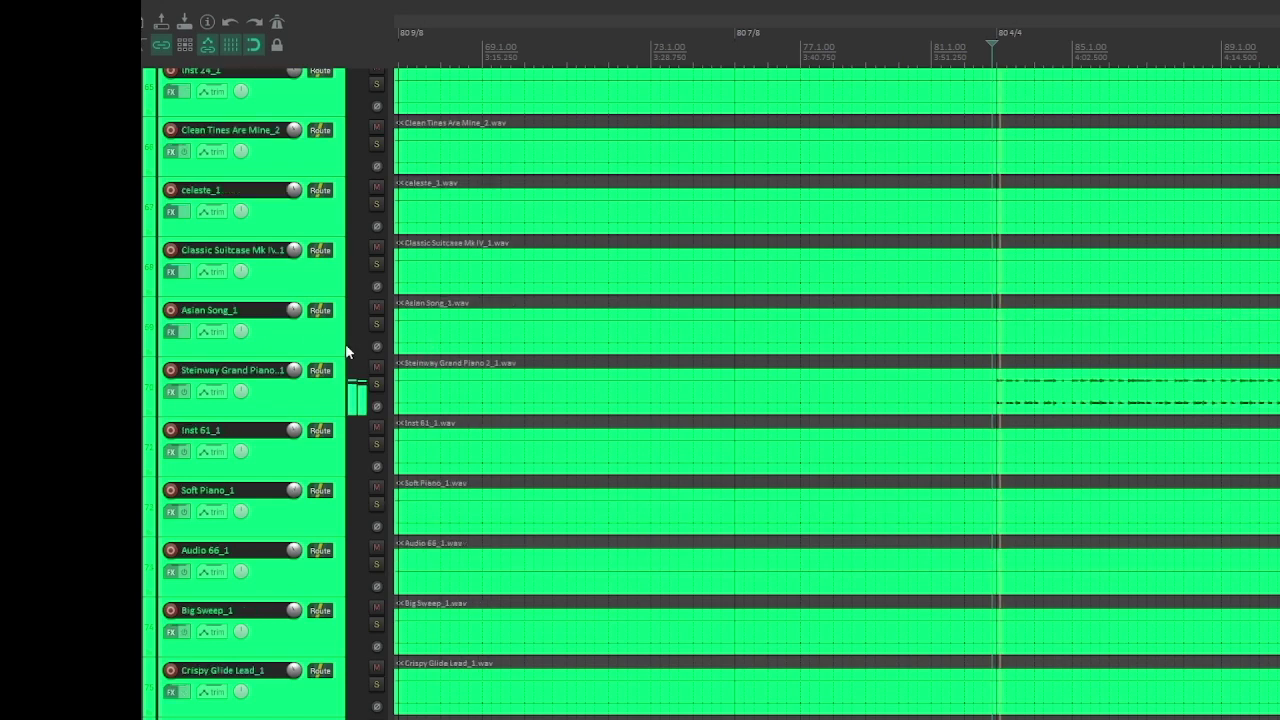
pyautogui.scroll(5, 346, 352)
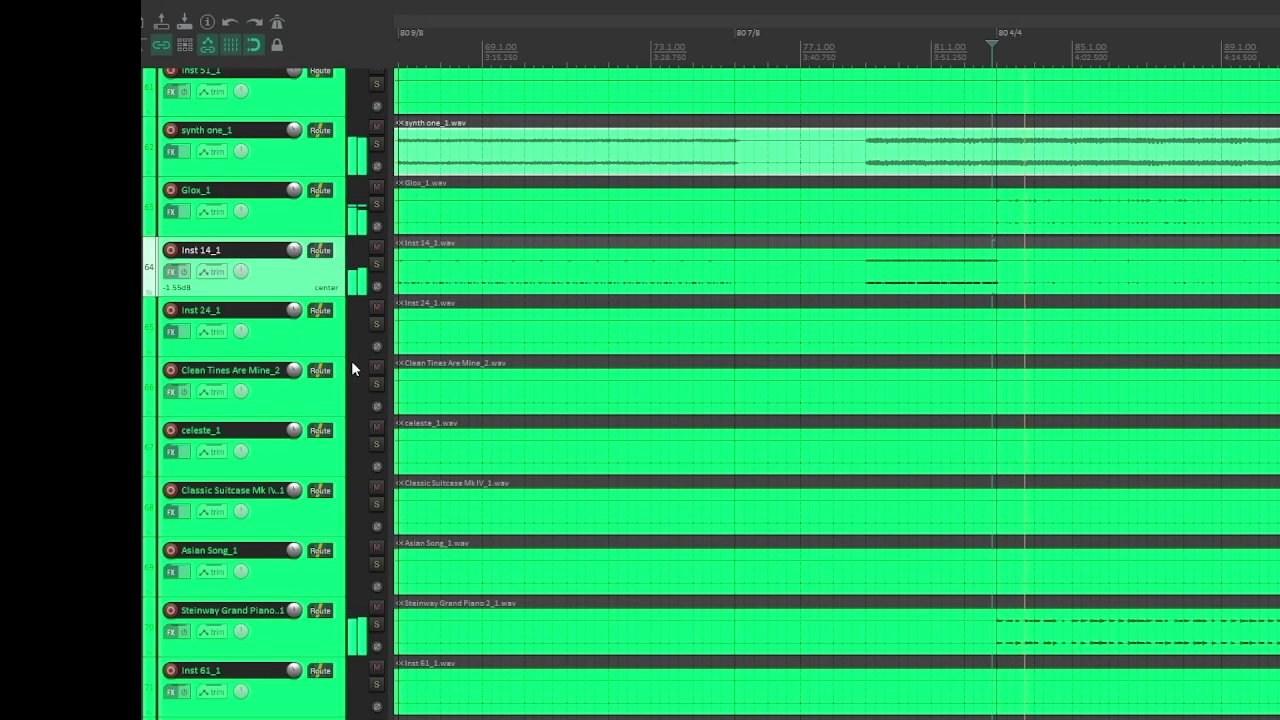
pyautogui.click(376, 207)
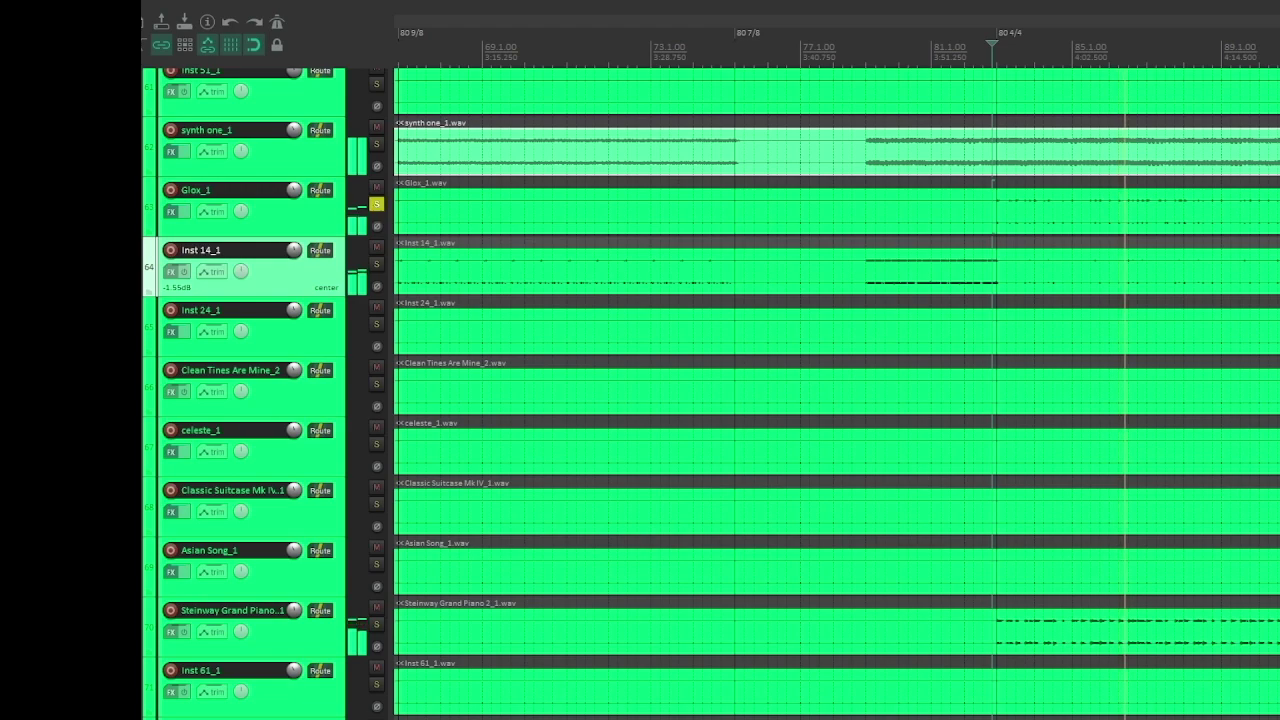
pyautogui.scroll(-2, 1219, 222)
pyautogui.click(1229, 205)
pyautogui.scroll(3, 1229, 205)
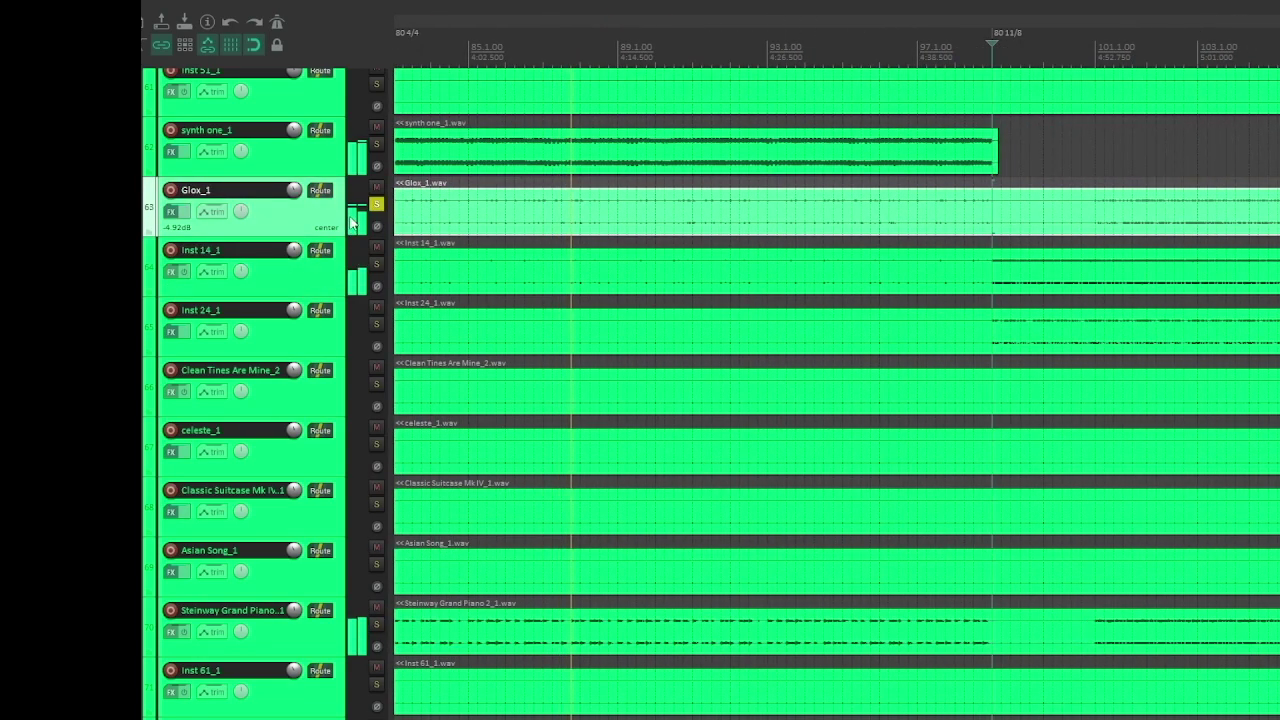
# Look over the synth tracks leading up to measure 99, swapping the Glox_1 solo for the whole Synths Bus before releasing it.
pyautogui.scroll(-3, 347, 216)
pyautogui.scroll(4, 347, 216)
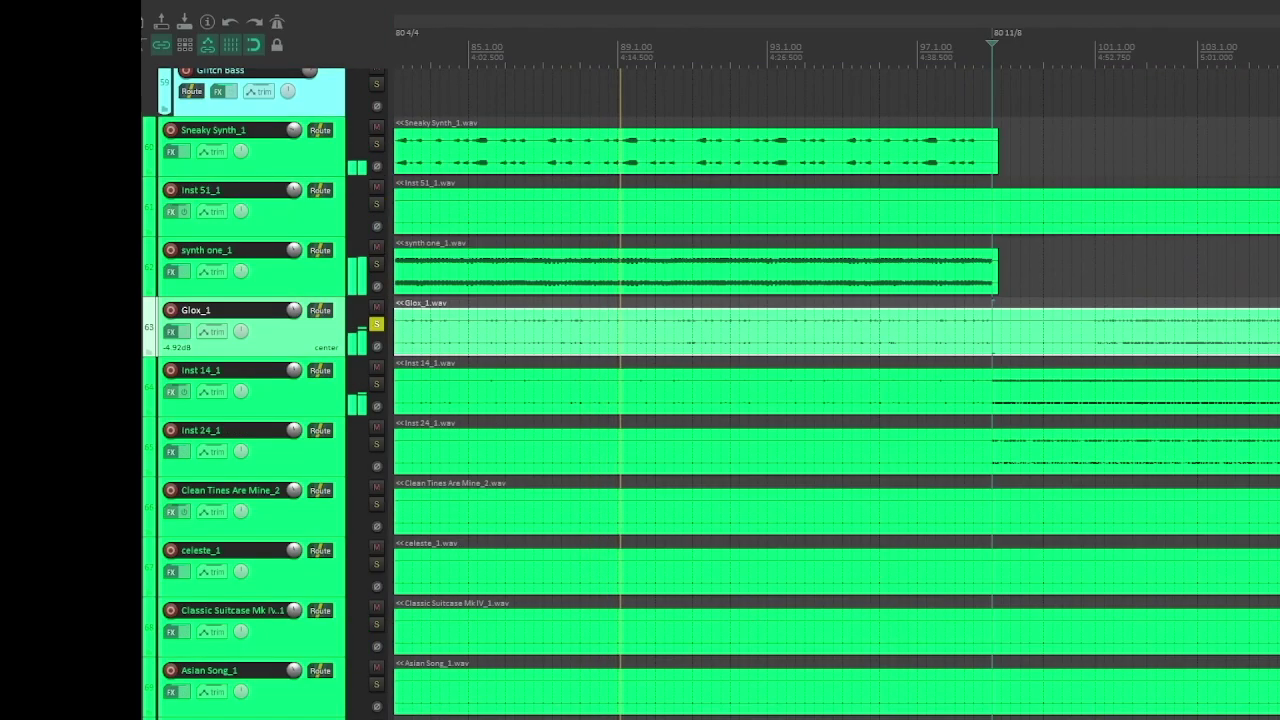
pyautogui.scroll(-5, 400, 232)
pyautogui.scroll(-15, 710, 392)
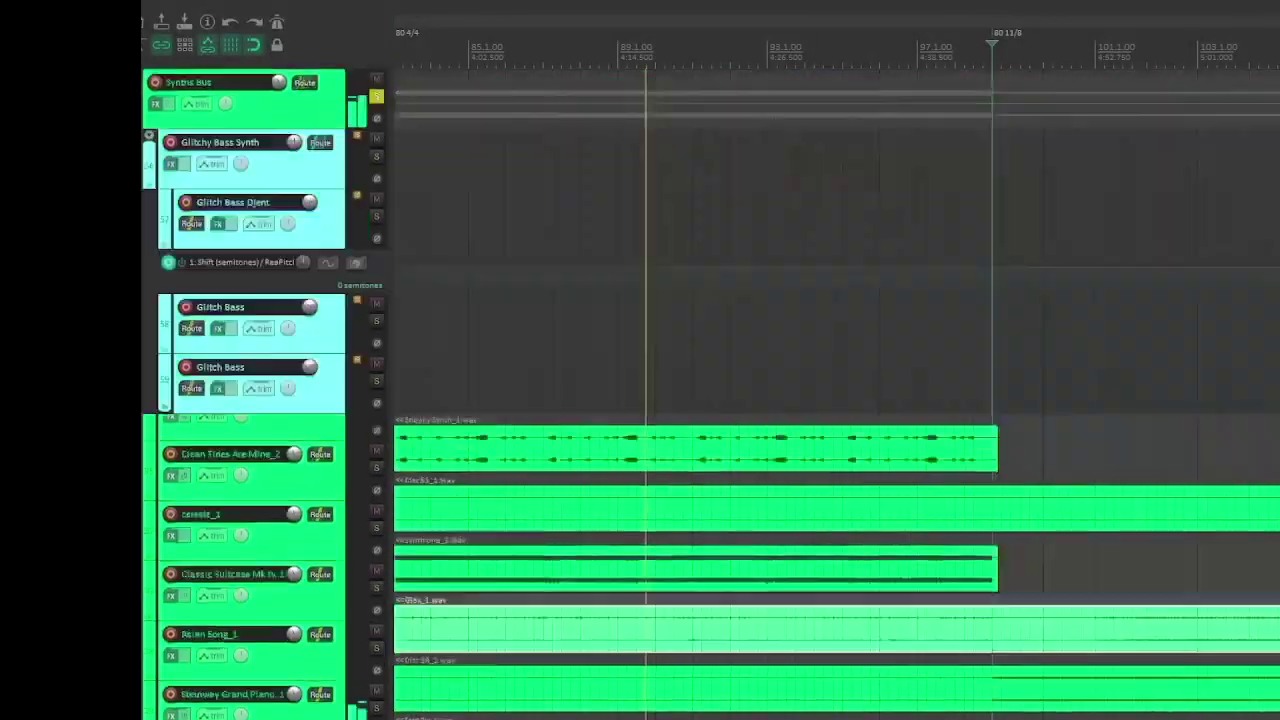
pyautogui.scroll(-5, 710, 392)
pyautogui.scroll(4, 710, 392)
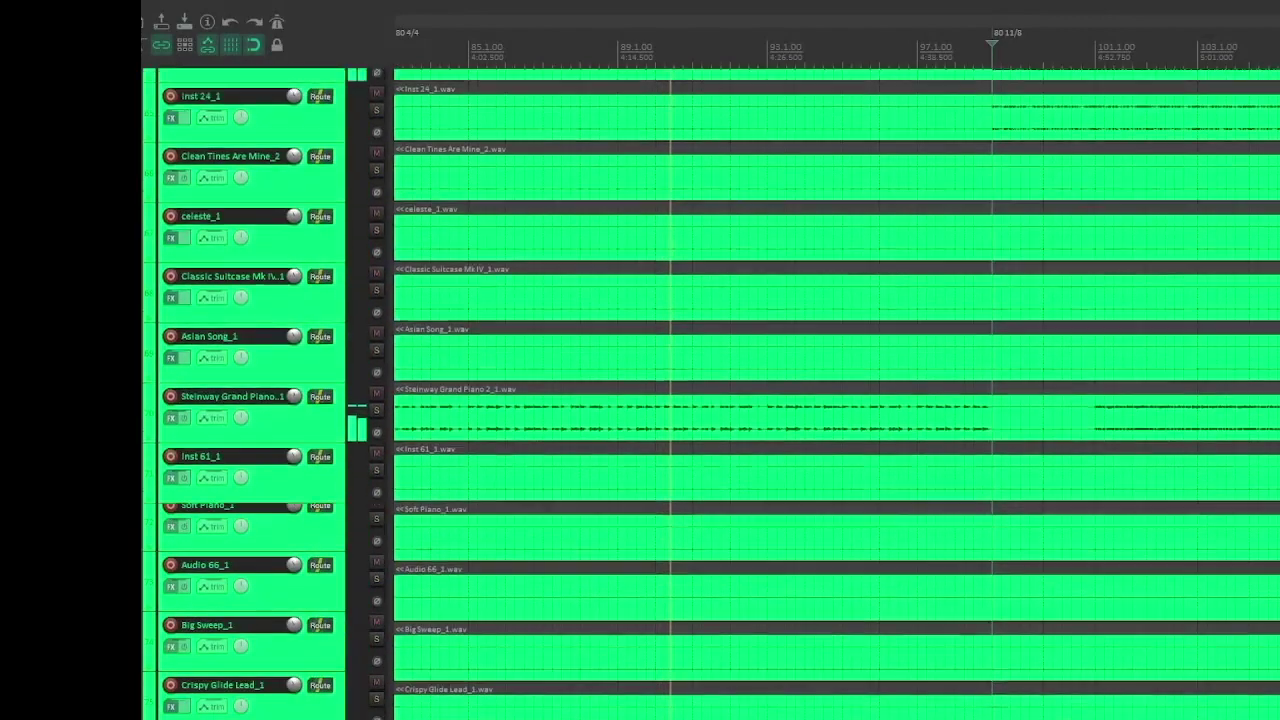
pyautogui.scroll(1, 374, 208)
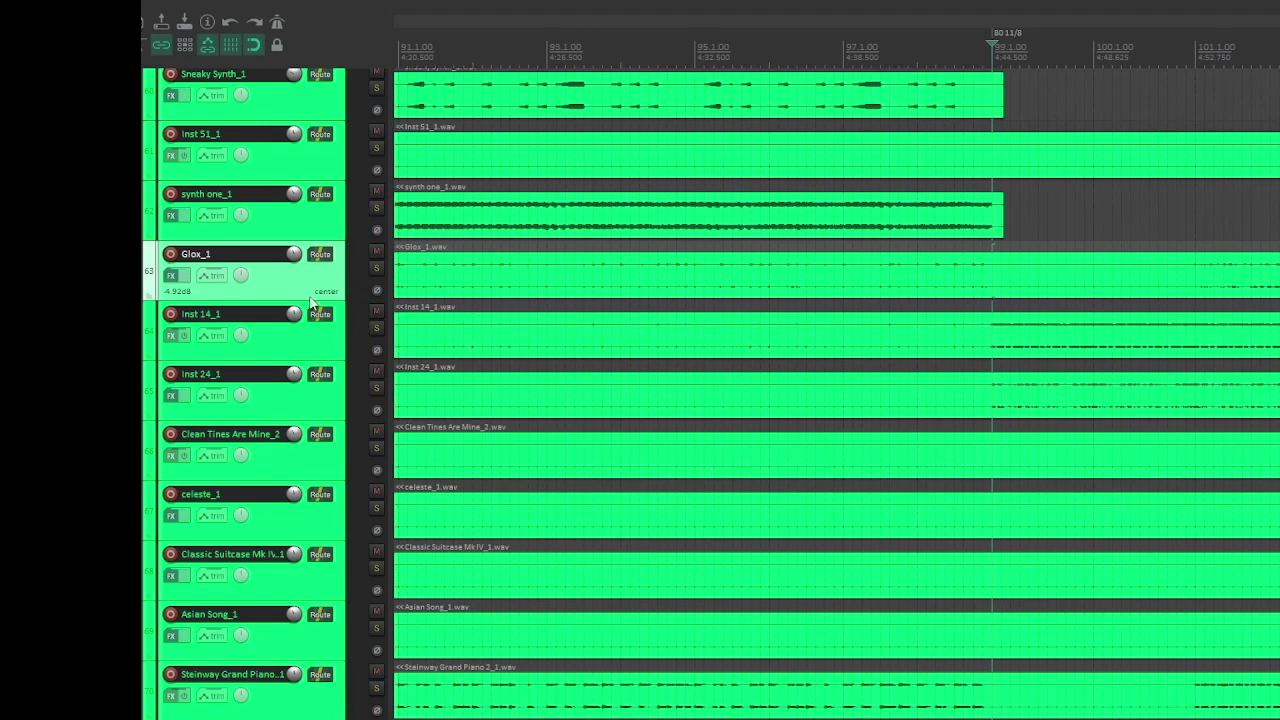
# Select the Inst 14_1 track and play the 11/8 section from measure 99 with all tracks unsoloed.
pyautogui.click(324, 328)
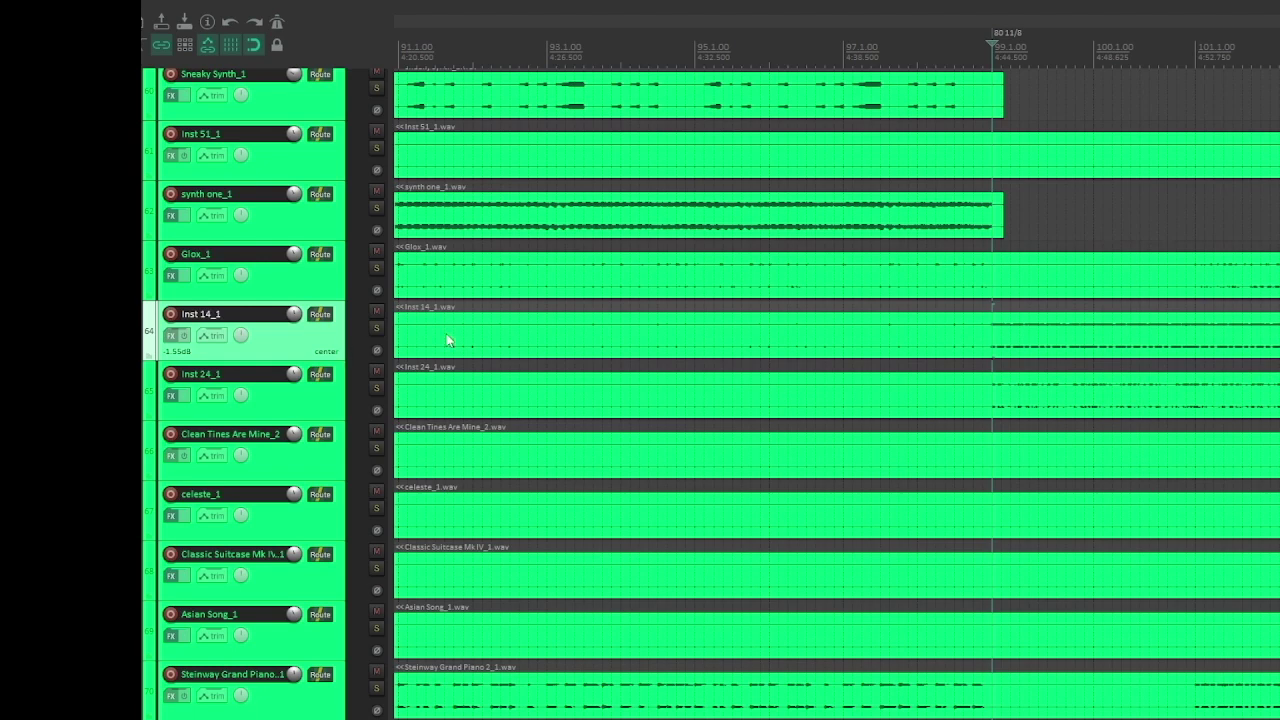
pyautogui.scroll(2, 1260, 327)
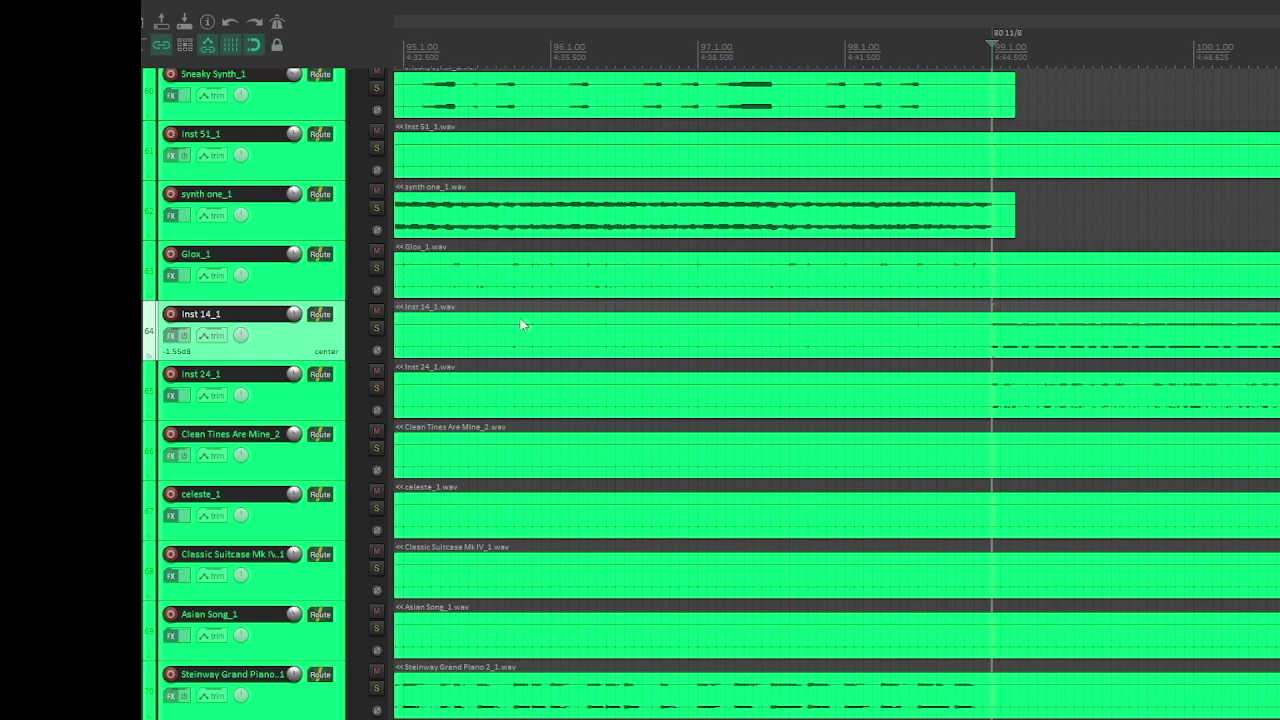
pyautogui.press('space')
pyautogui.scroll(2, 353, 360)
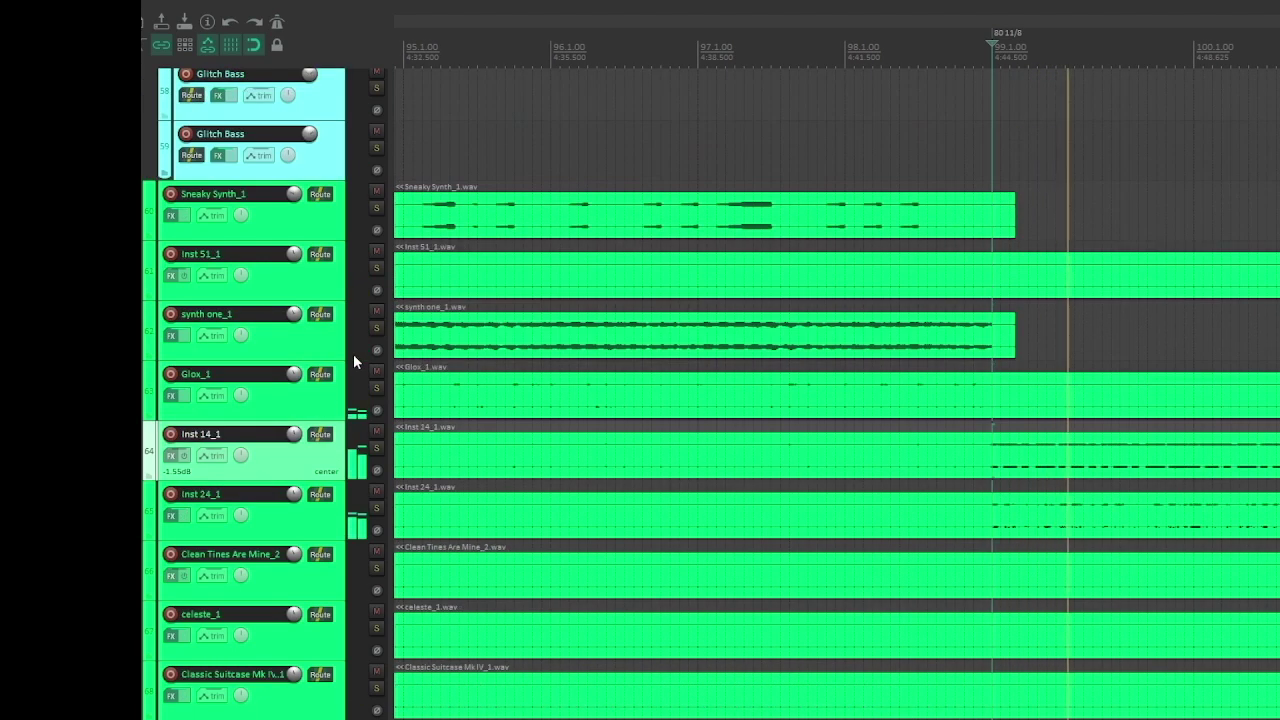
# Solo Inst 14_1 in the 11/8 section to hear its part alone, and release the solo.
pyautogui.scroll(-1, 370, 410)
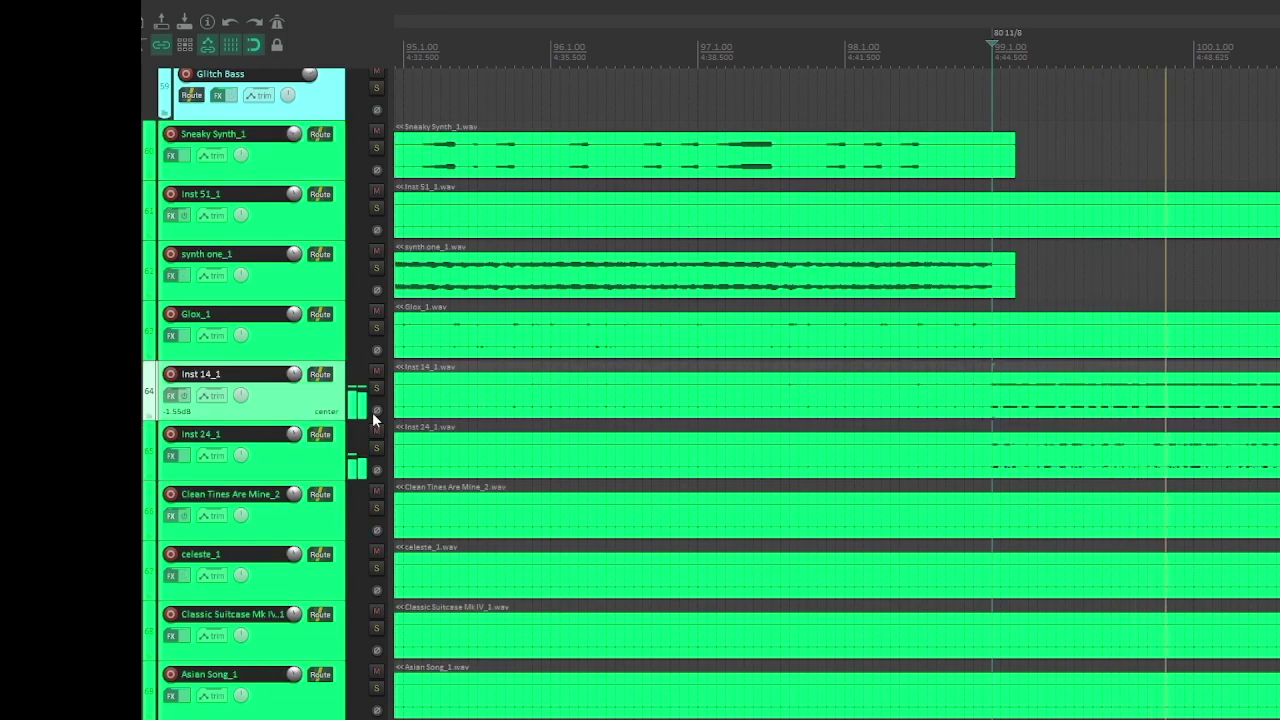
pyautogui.click(376, 389)
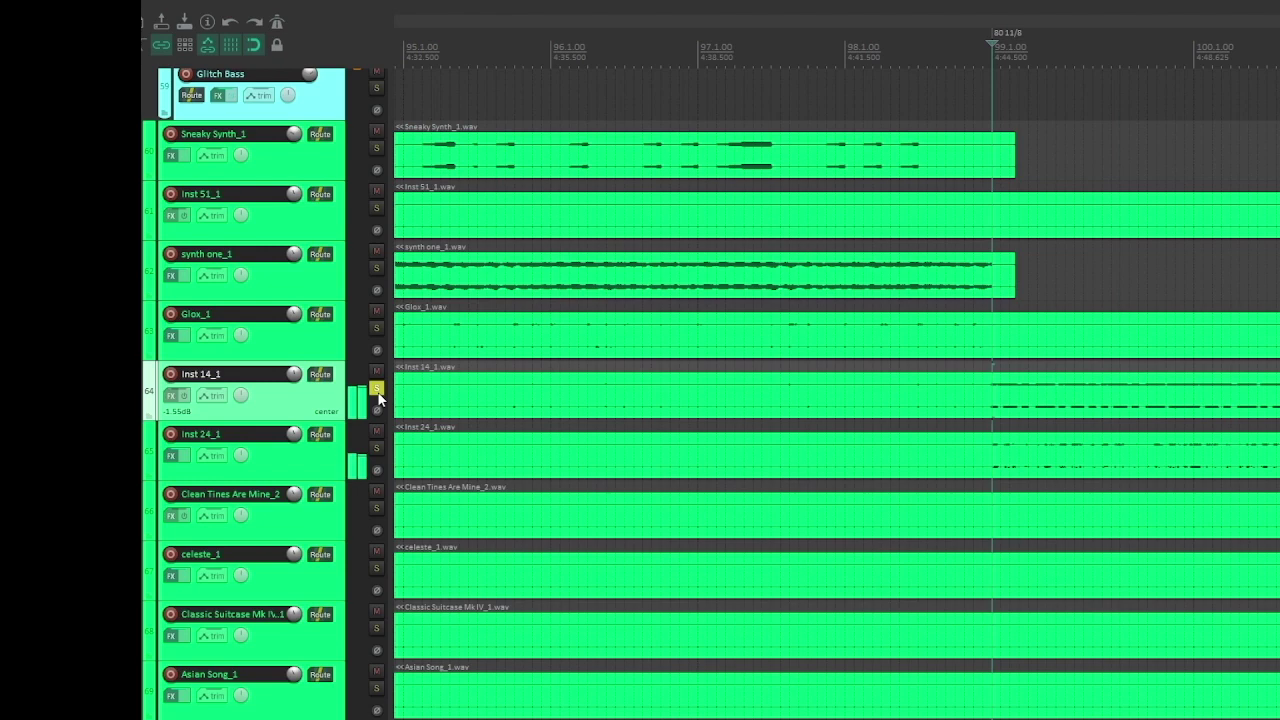
pyautogui.click(377, 390)
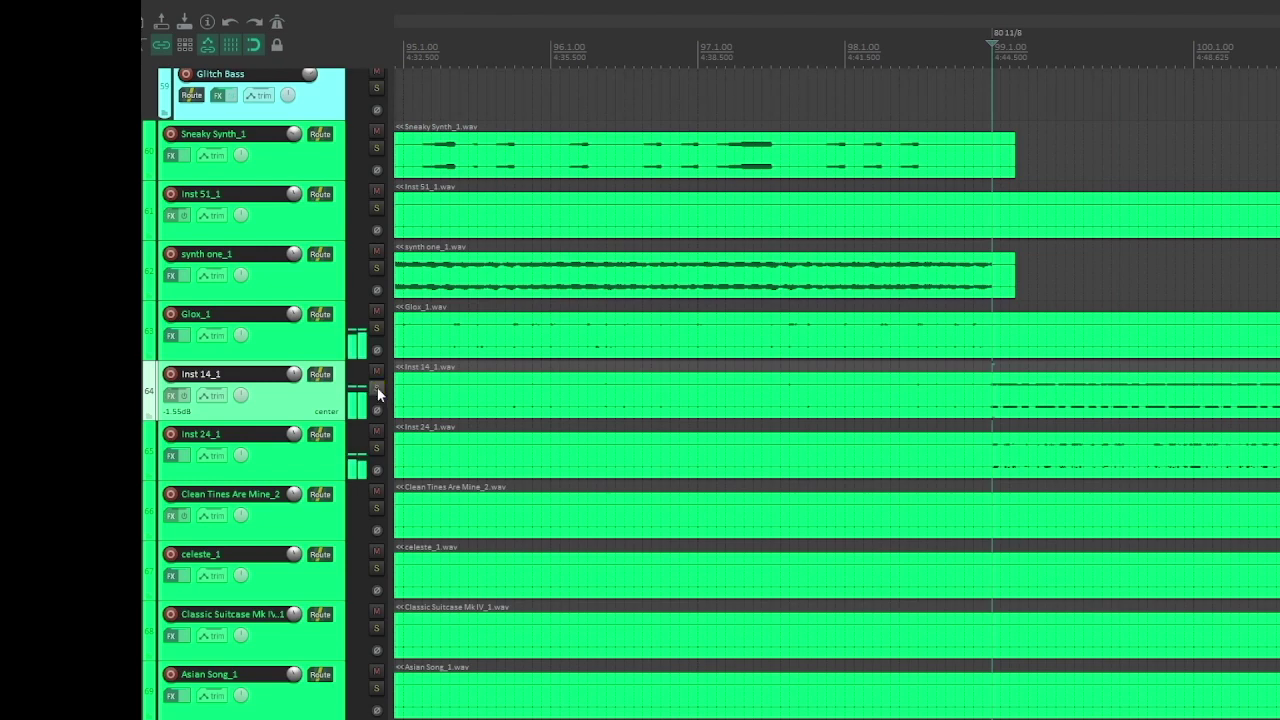
# Solo Inst 24_1, add Inst 14_1 and Glox_1 to hear the three parts layered, and release their solos.
pyautogui.click(377, 449)
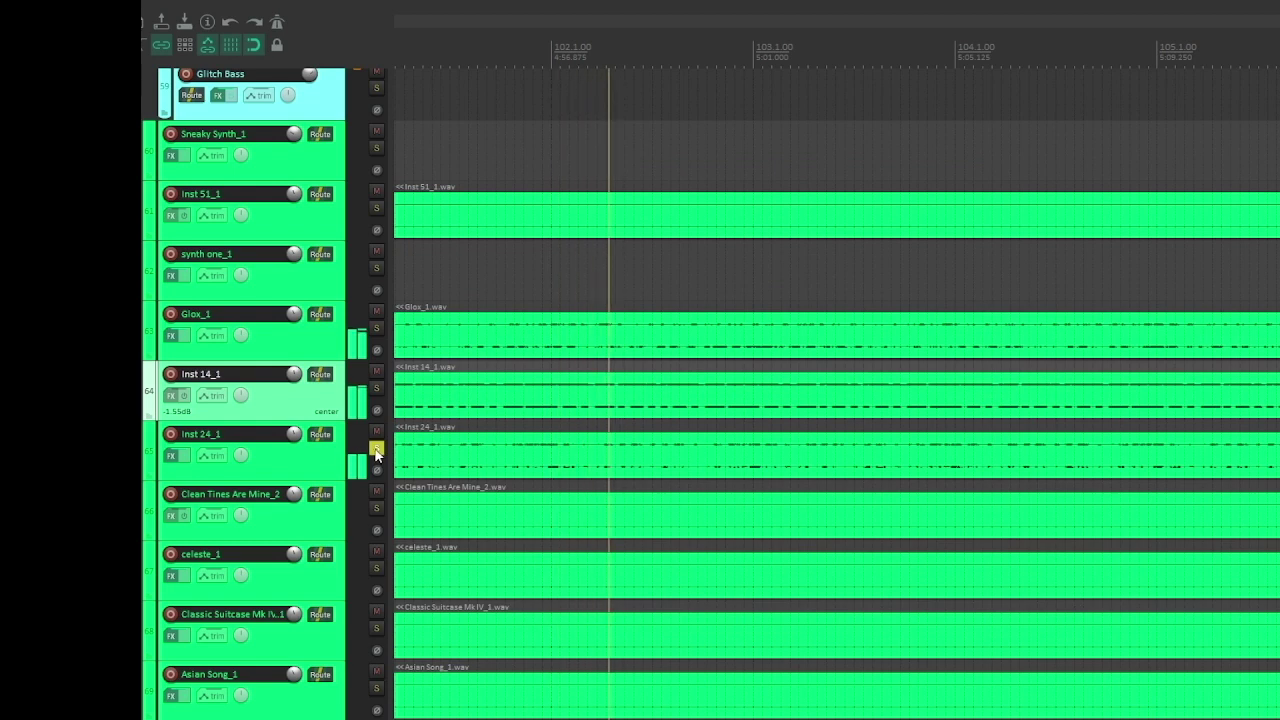
pyautogui.click(377, 388)
pyautogui.click(377, 329)
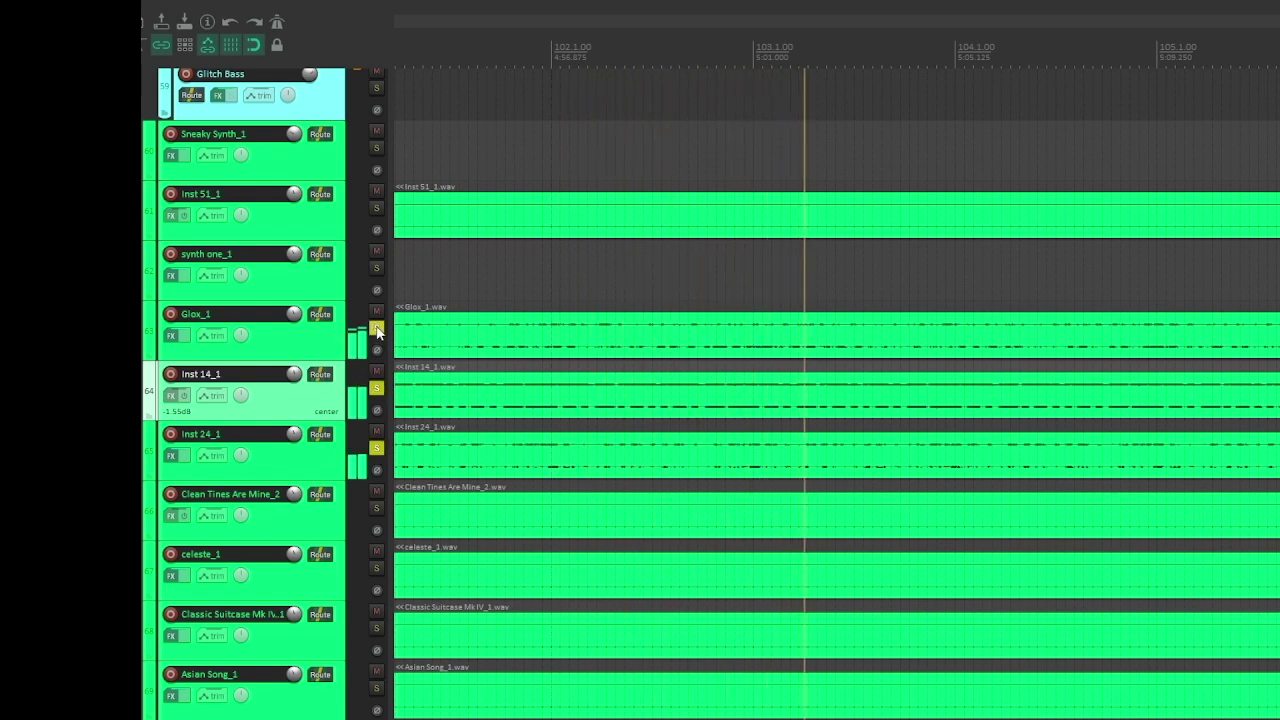
pyautogui.click(377, 331)
pyautogui.scroll(-3, 357, 405)
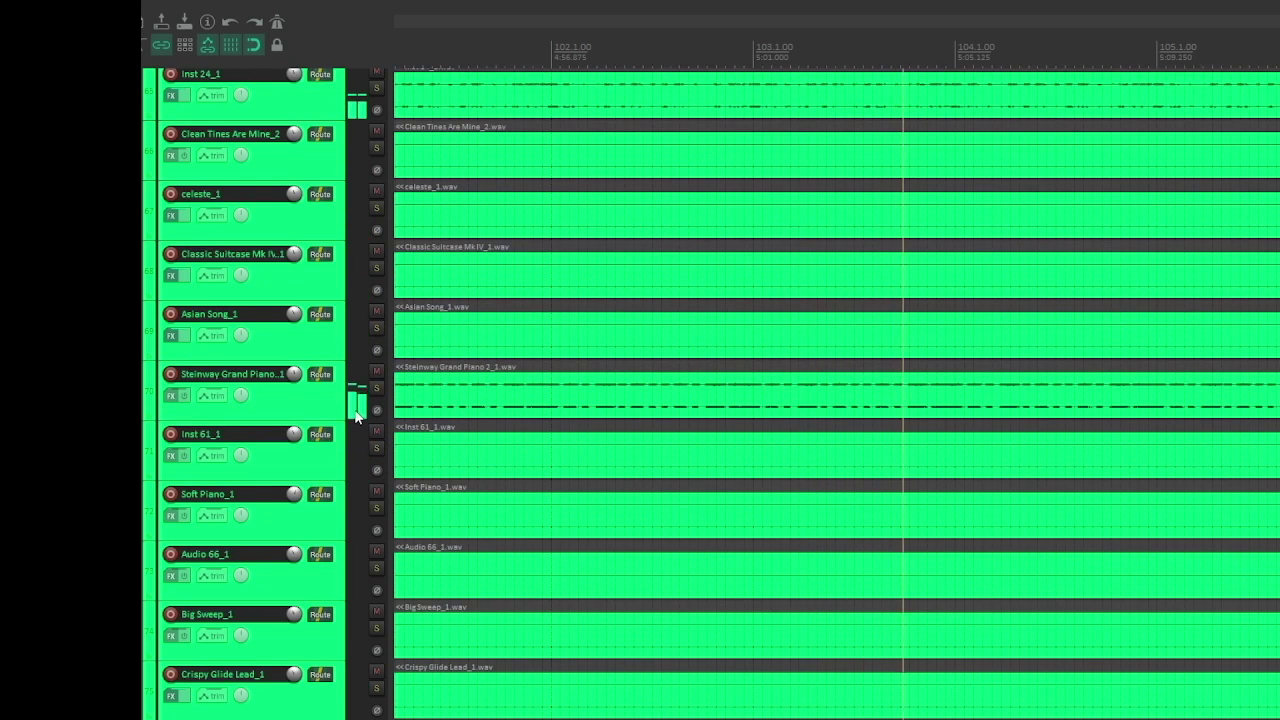
# Look over the synth tracks around the 11/8 section, release the Synths Bus solo and play again from measure 99.
pyautogui.scroll(3, 352, 410)
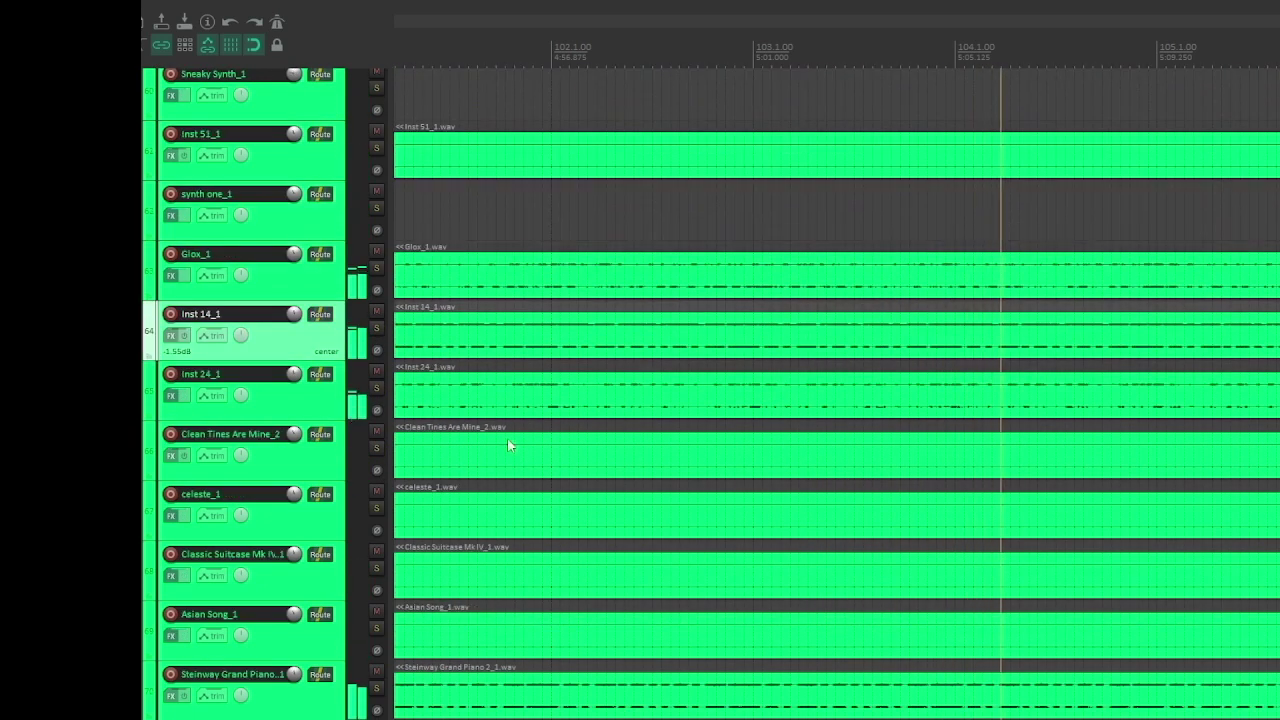
pyautogui.scroll(-3, 834, 446)
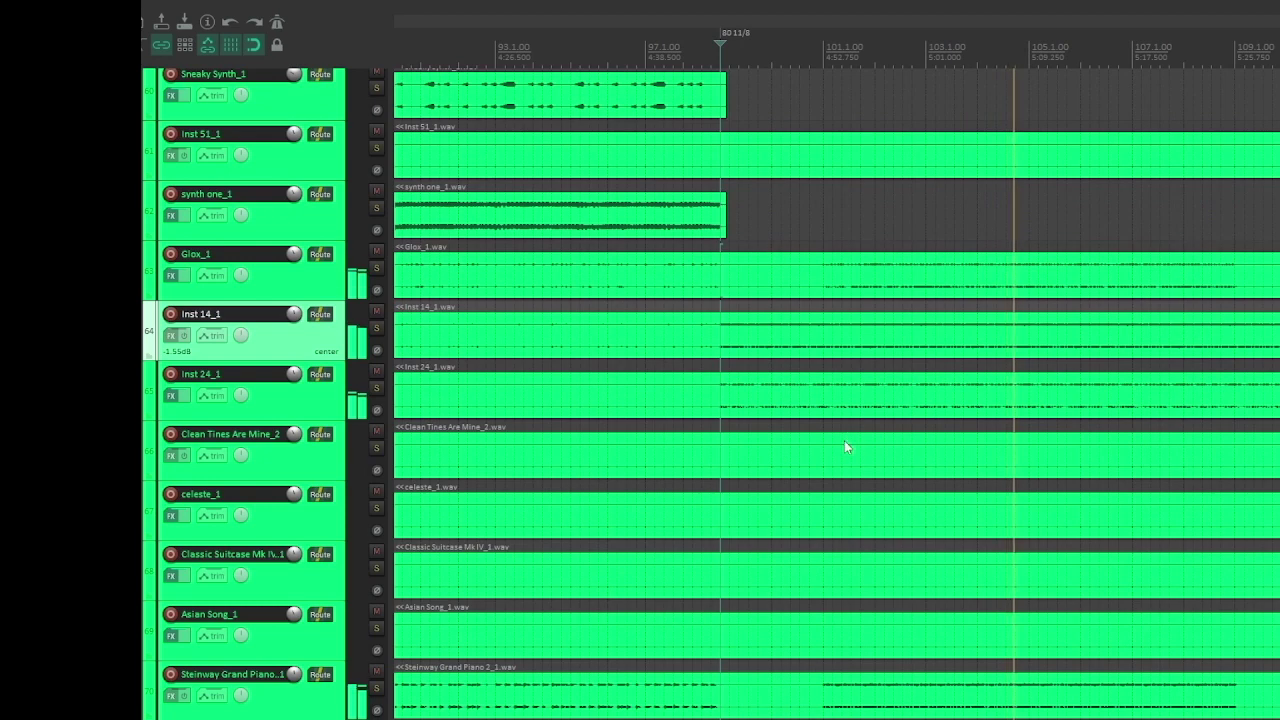
pyautogui.scroll(6, 361, 256)
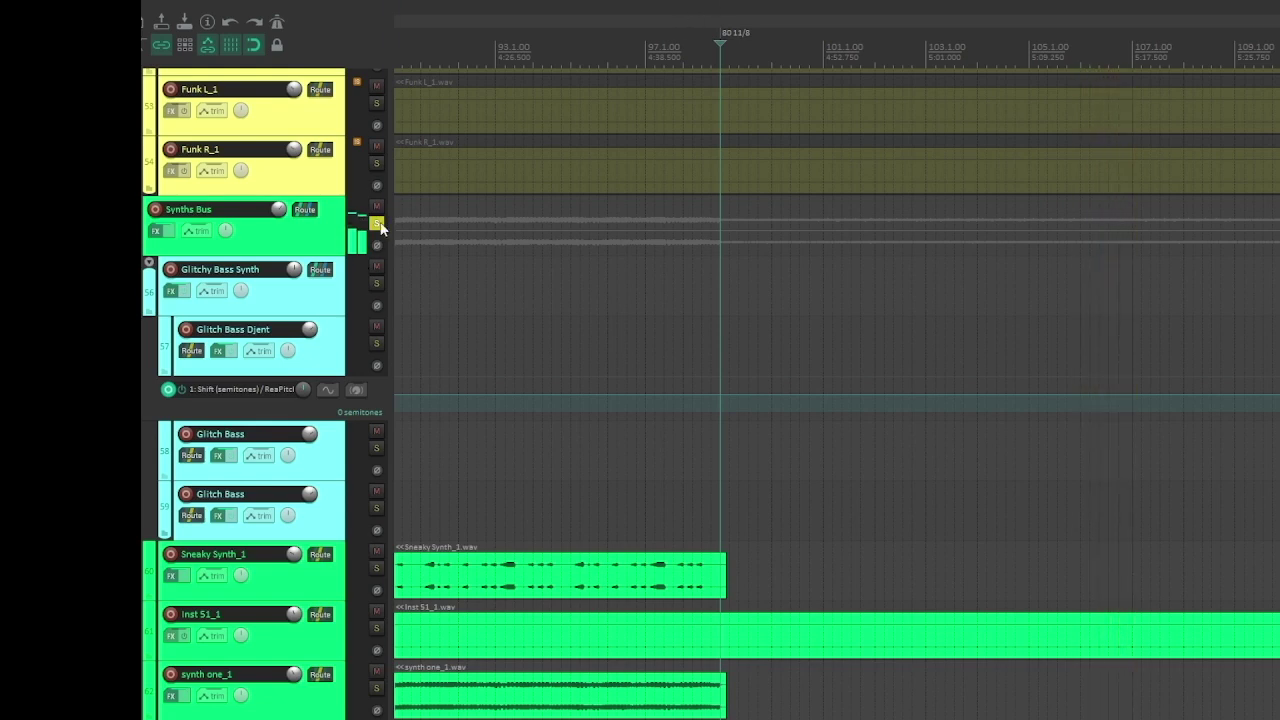
pyautogui.click(380, 228)
pyautogui.press('space')
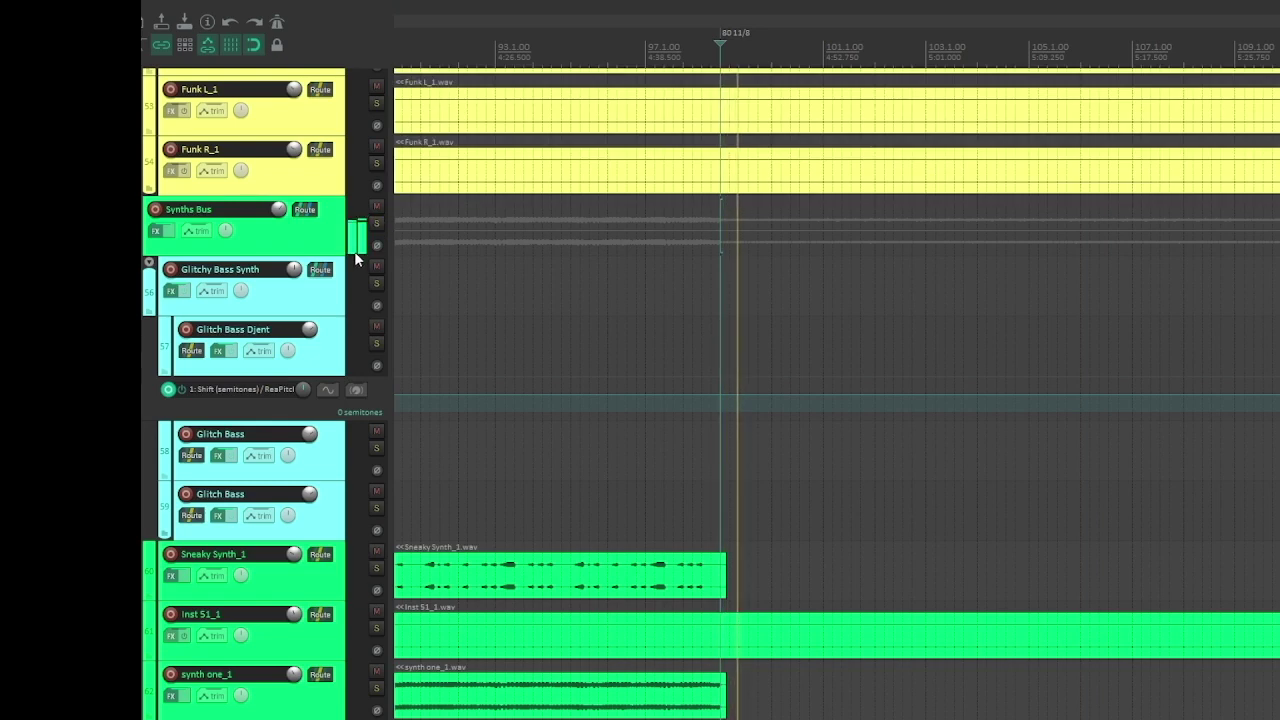
# Follow the synth tracks from the Synths Bus down to the Steinway Grand Piano during playback from measure 99, and stop playback.
pyautogui.scroll(-1, 356, 362)
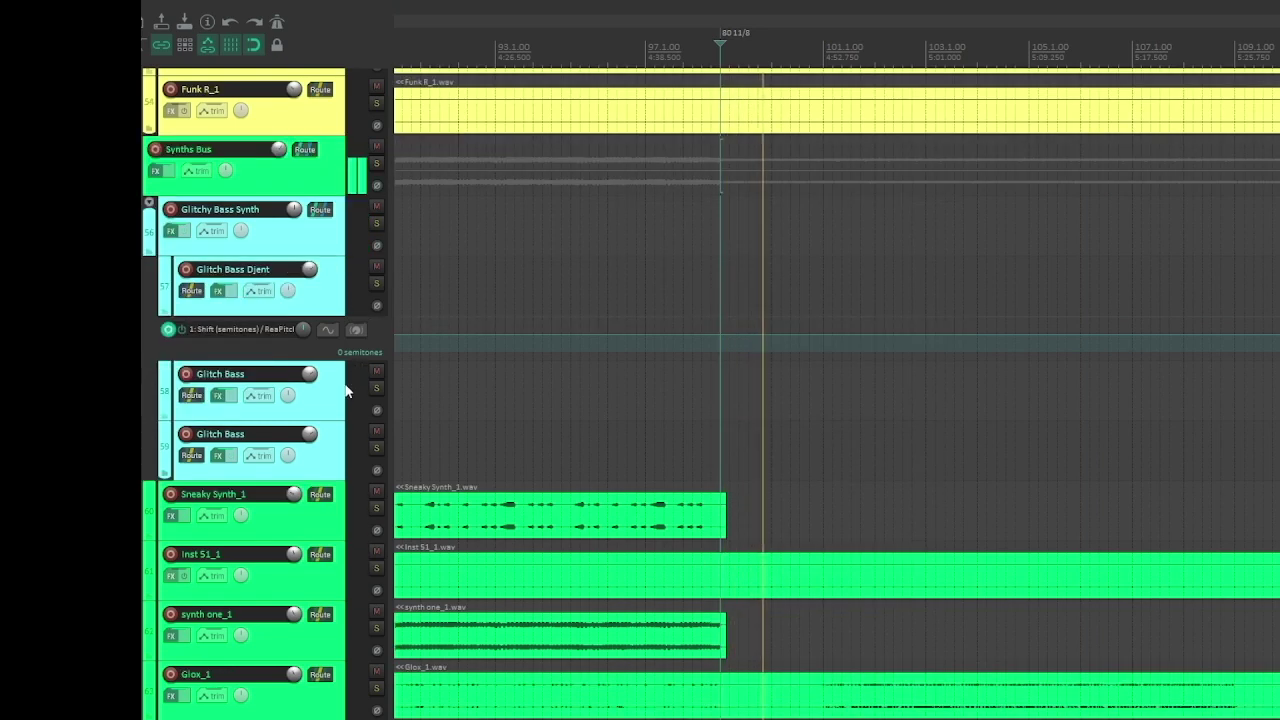
pyautogui.scroll(-1, 348, 400)
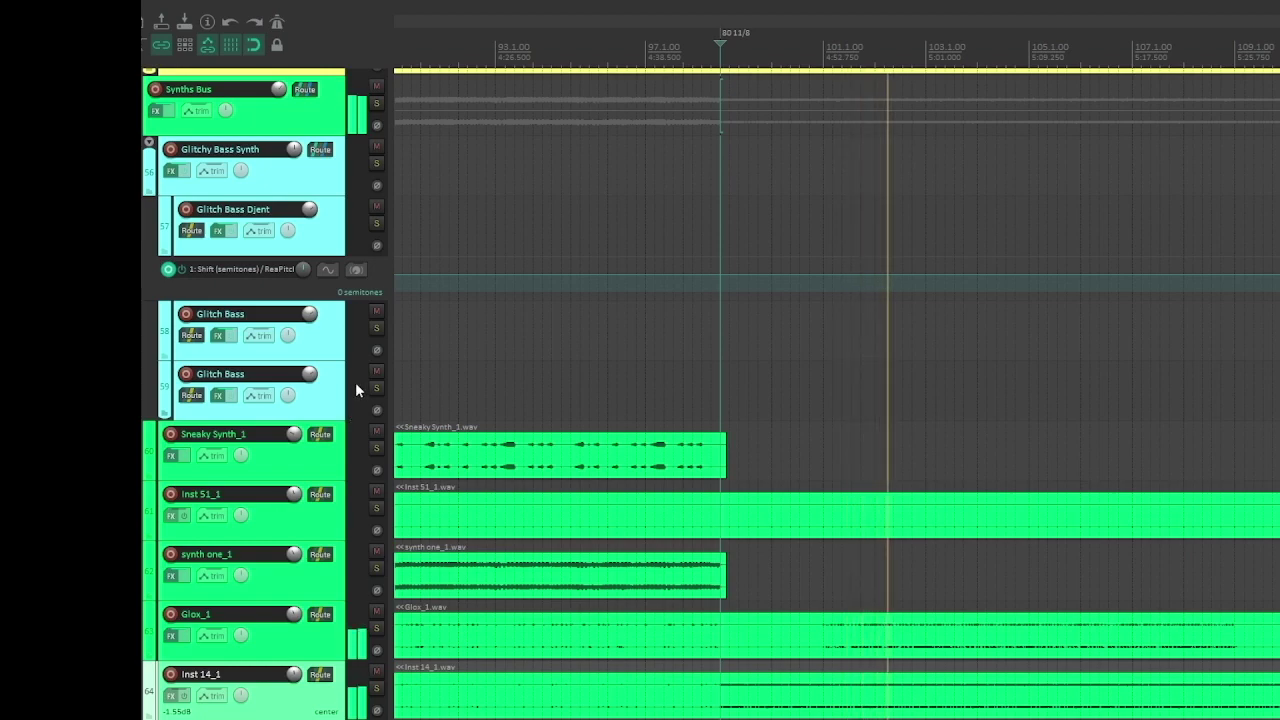
pyautogui.scroll(-3, 356, 383)
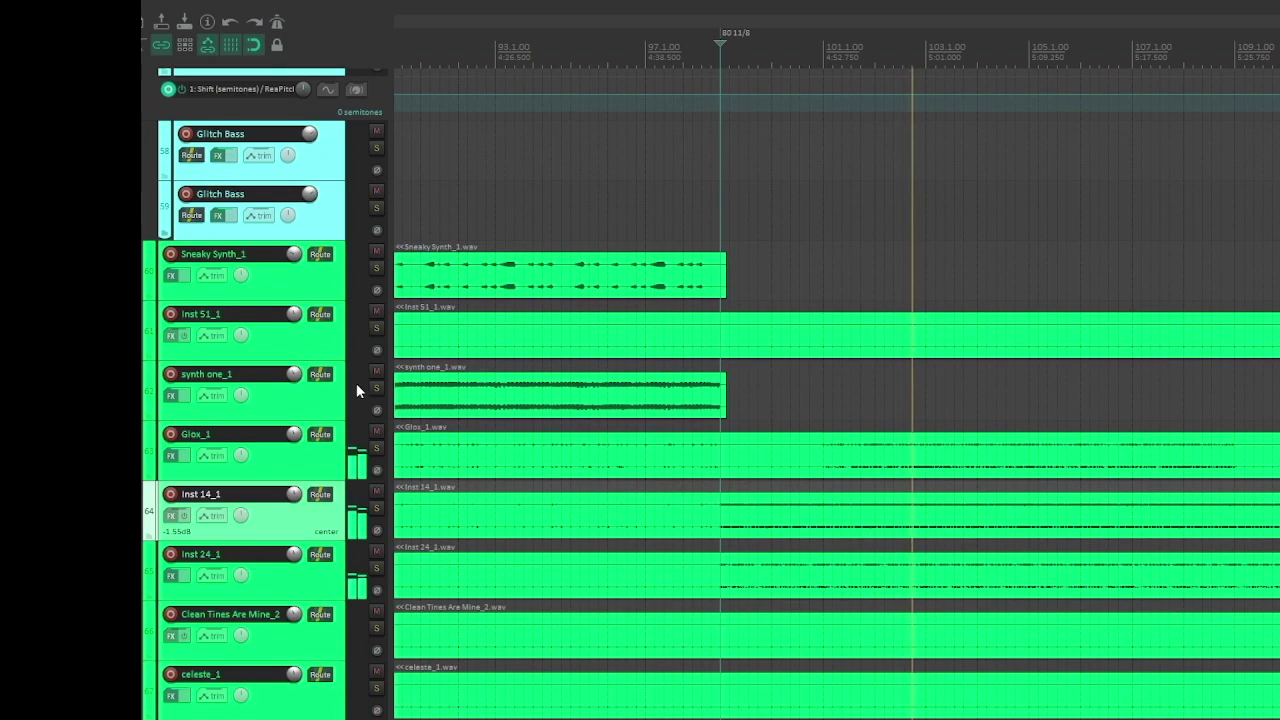
pyautogui.scroll(-3, 356, 390)
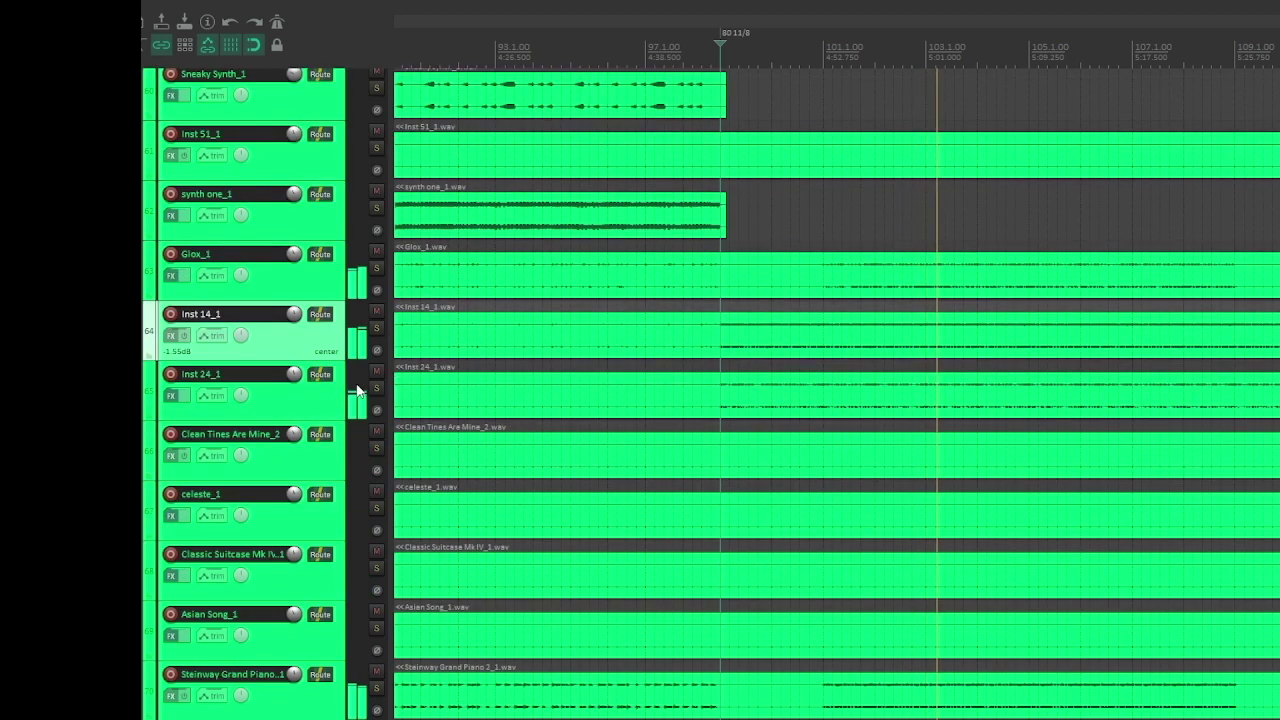
pyautogui.press('space')
# Select the Steinway Grand Piano 2_1 item and place the edit cursor at the start of the 6/8 section, measure 113.
pyautogui.click(1137, 401)
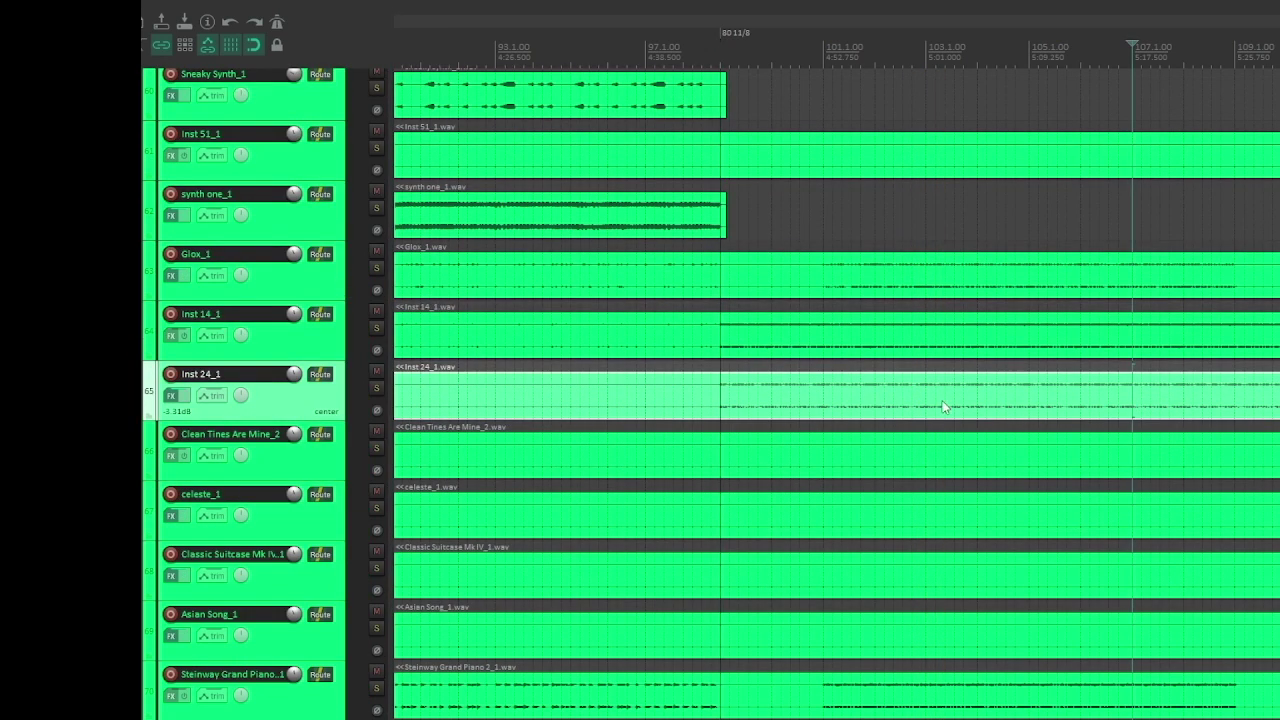
pyautogui.scroll(-5, 347, 410)
pyautogui.scroll(-4, 1195, 352)
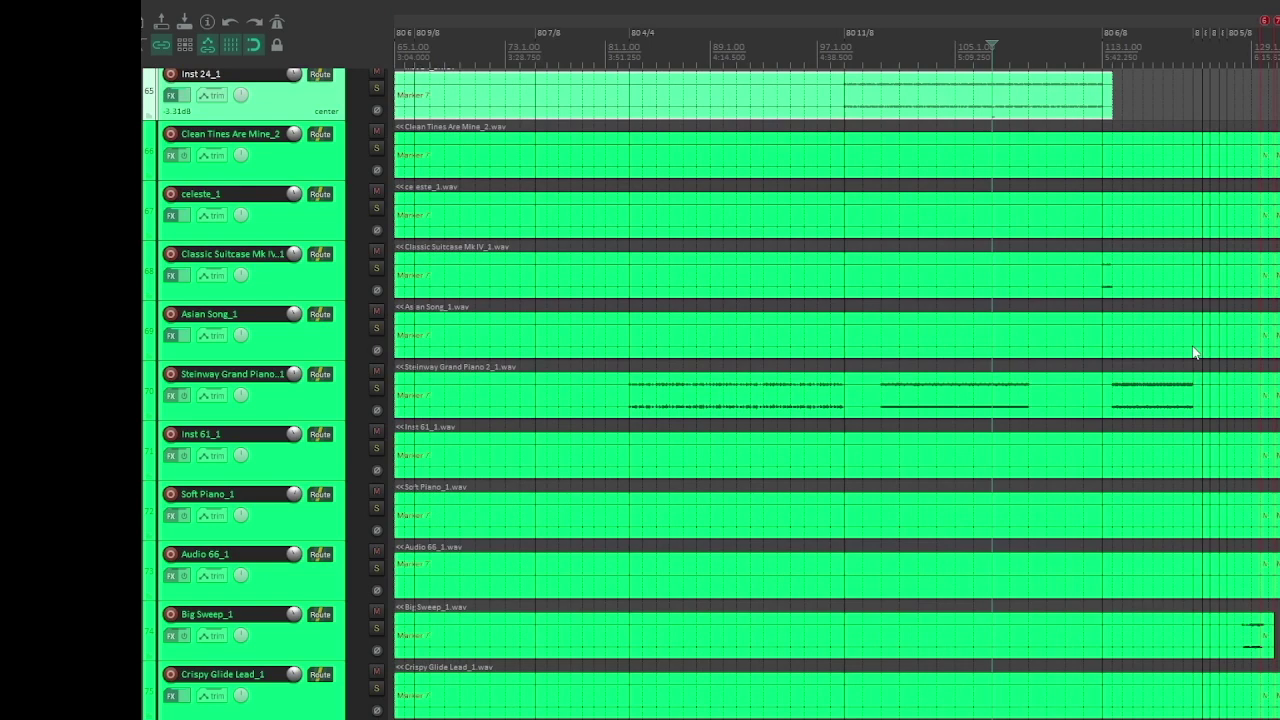
pyautogui.click(1106, 415)
pyautogui.scroll(5, 1044, 379)
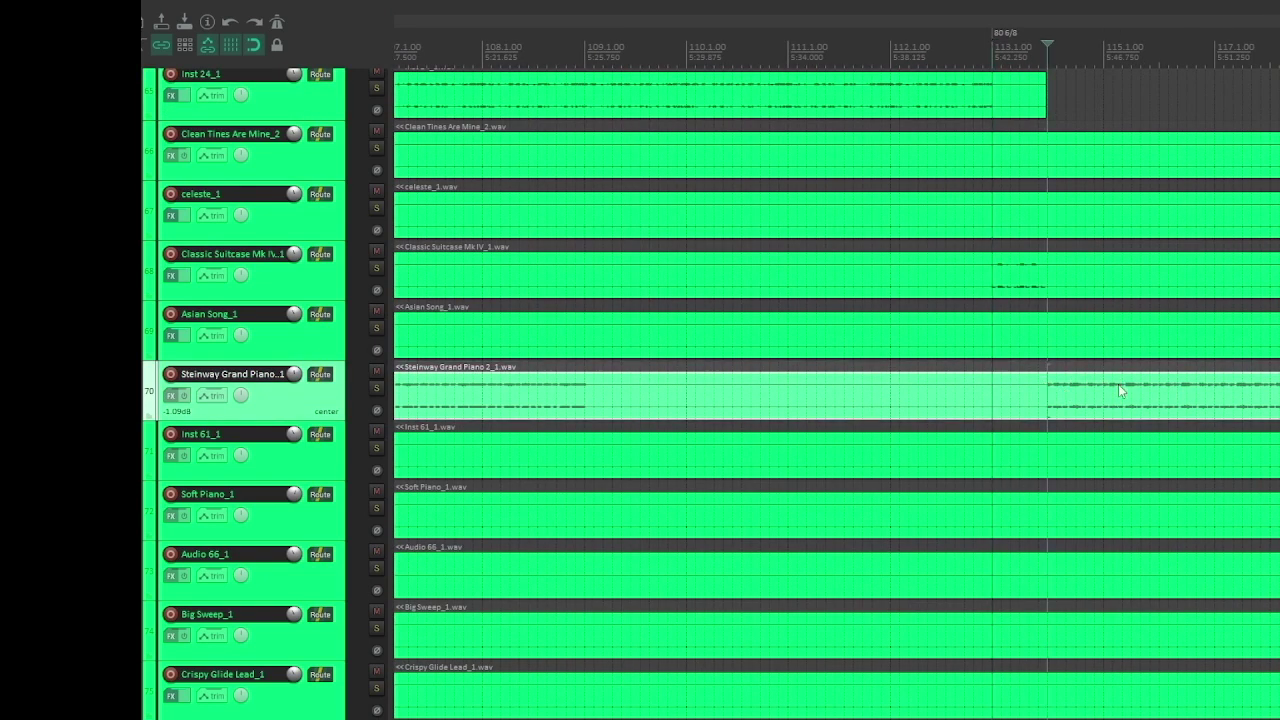
pyautogui.scroll(3, 1118, 387)
pyautogui.click(842, 394)
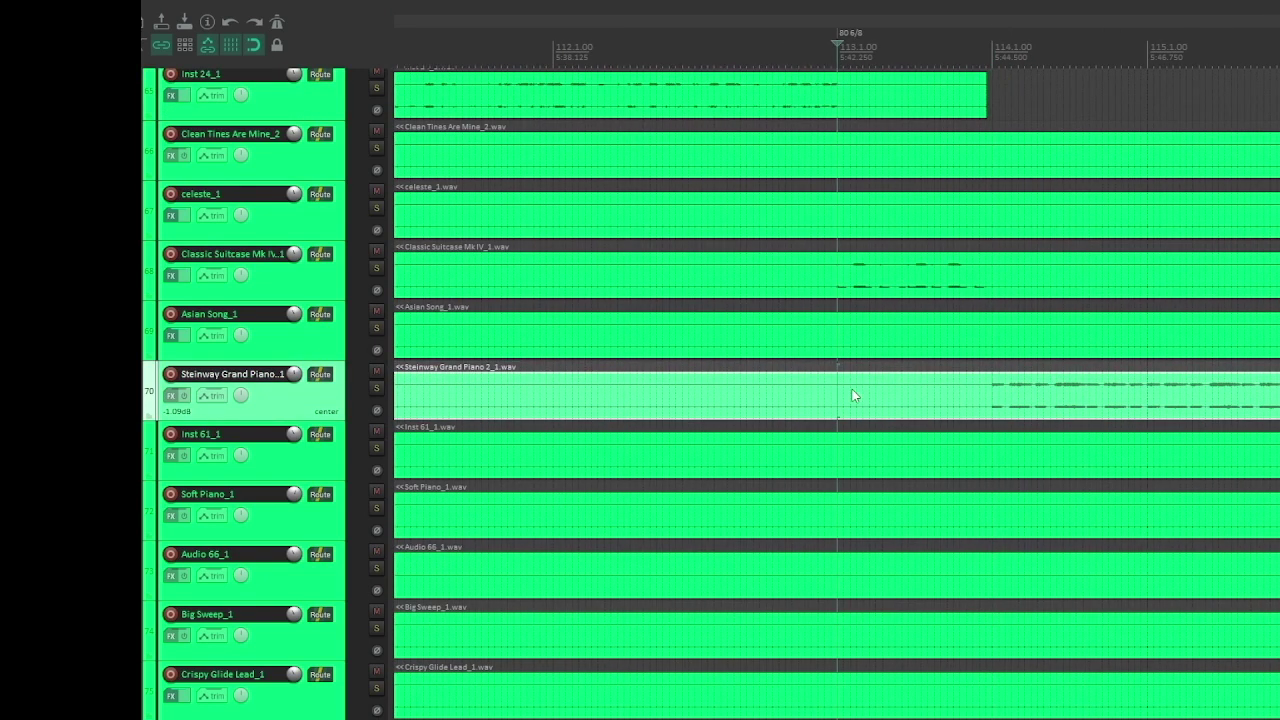
# Select the Classic Suitcase Mk IV_1 track and play from measure 113.
pyautogui.click(321, 288)
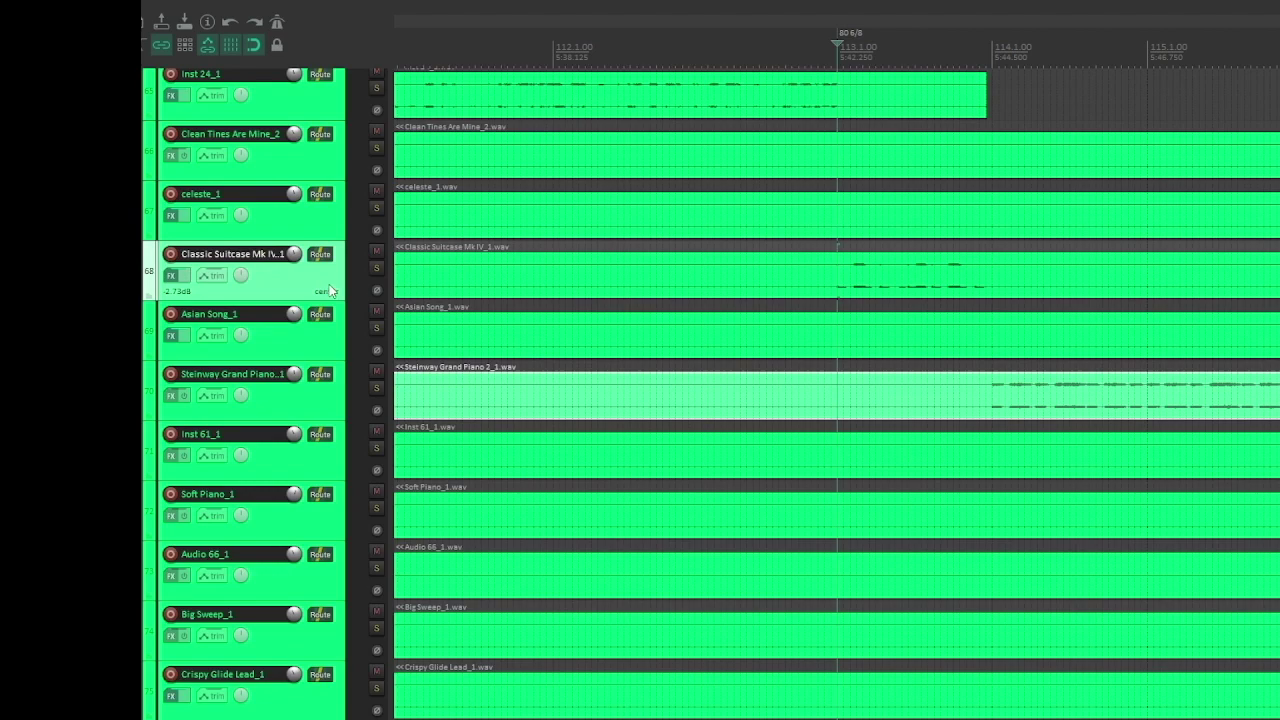
pyautogui.press('space')
pyautogui.scroll(2, 338, 296)
# Select the Heavy Metal Organ_1 track and check the tracks below it for other parts at measure 113.
pyautogui.scroll(-12, 340, 300)
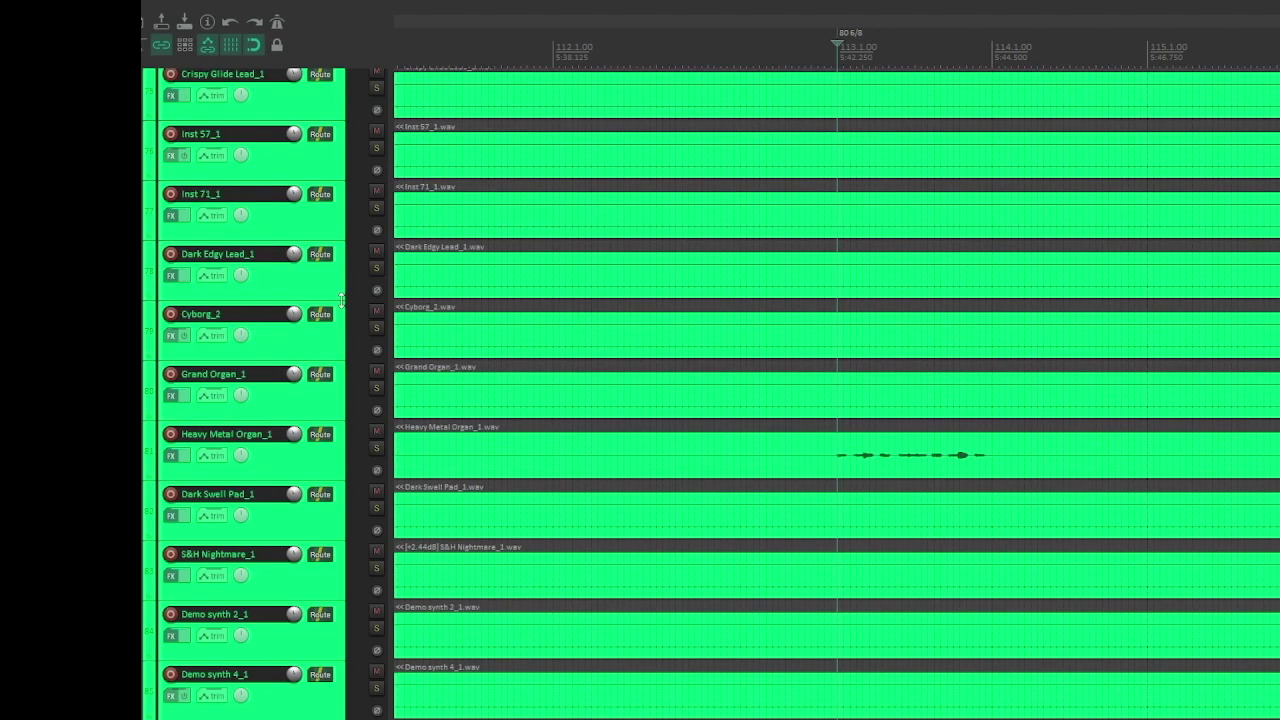
pyautogui.click(334, 467)
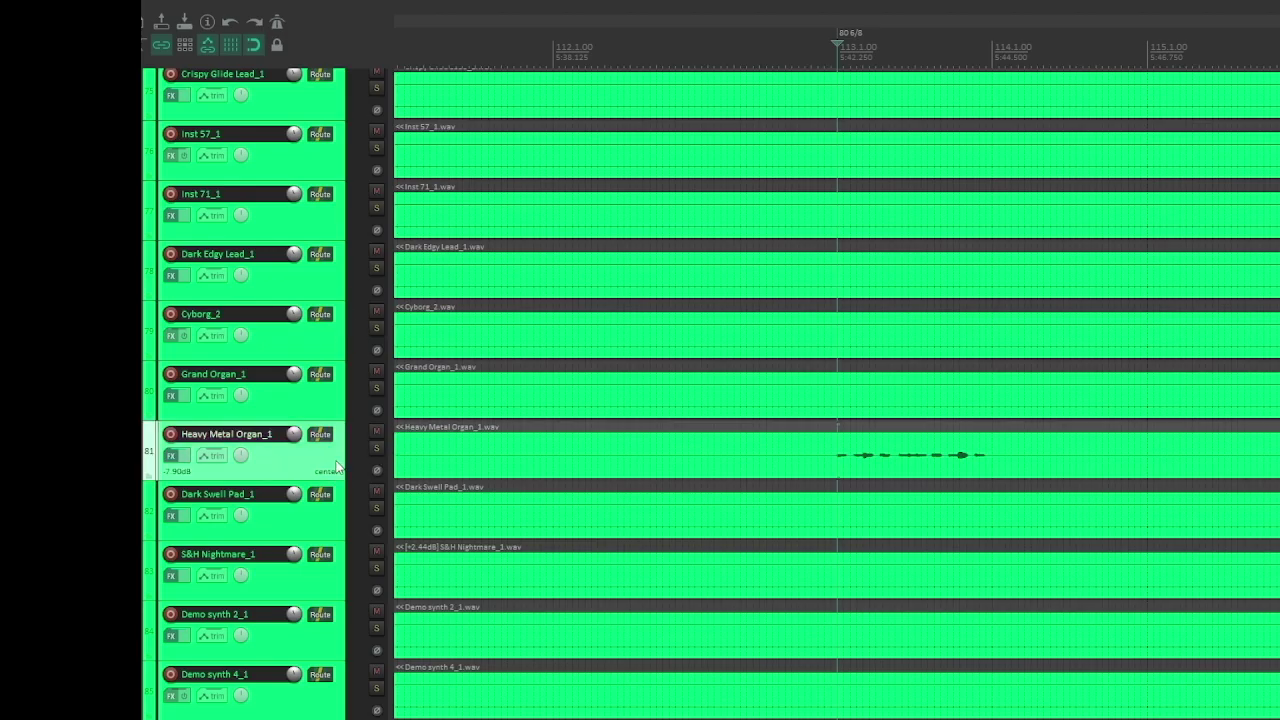
pyautogui.scroll(-20, 338, 473)
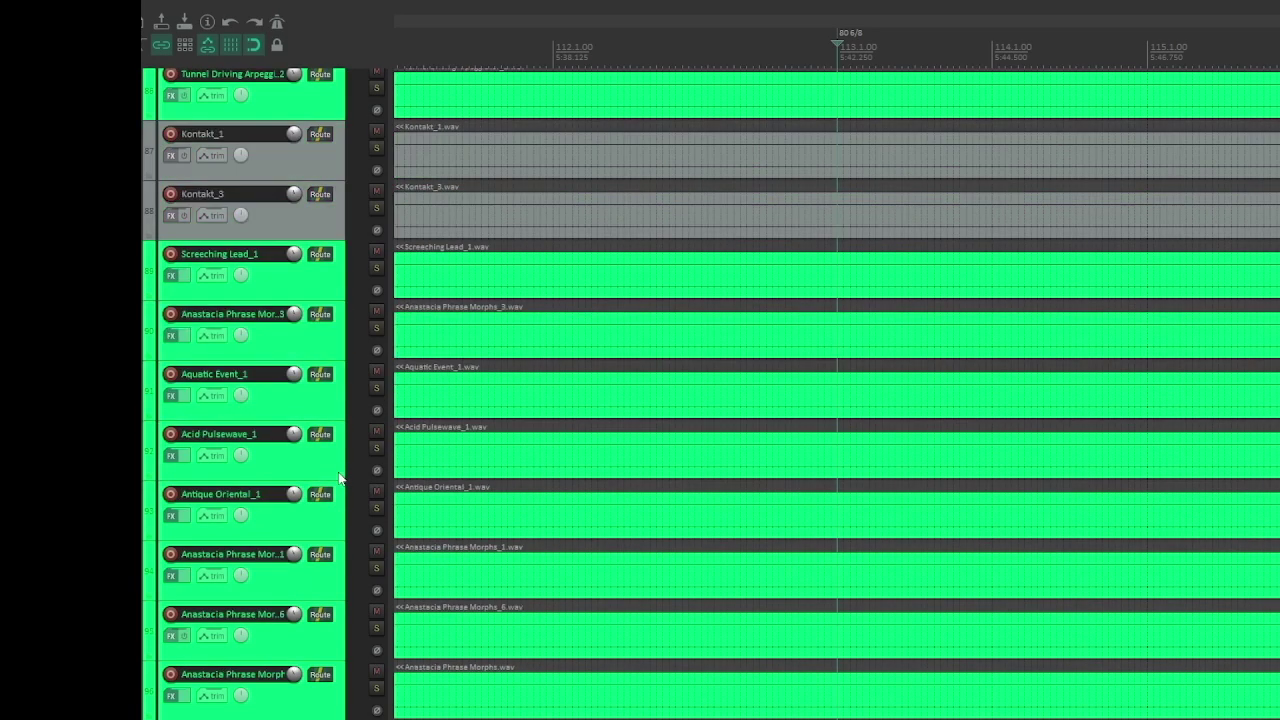
pyautogui.scroll(20, 338, 473)
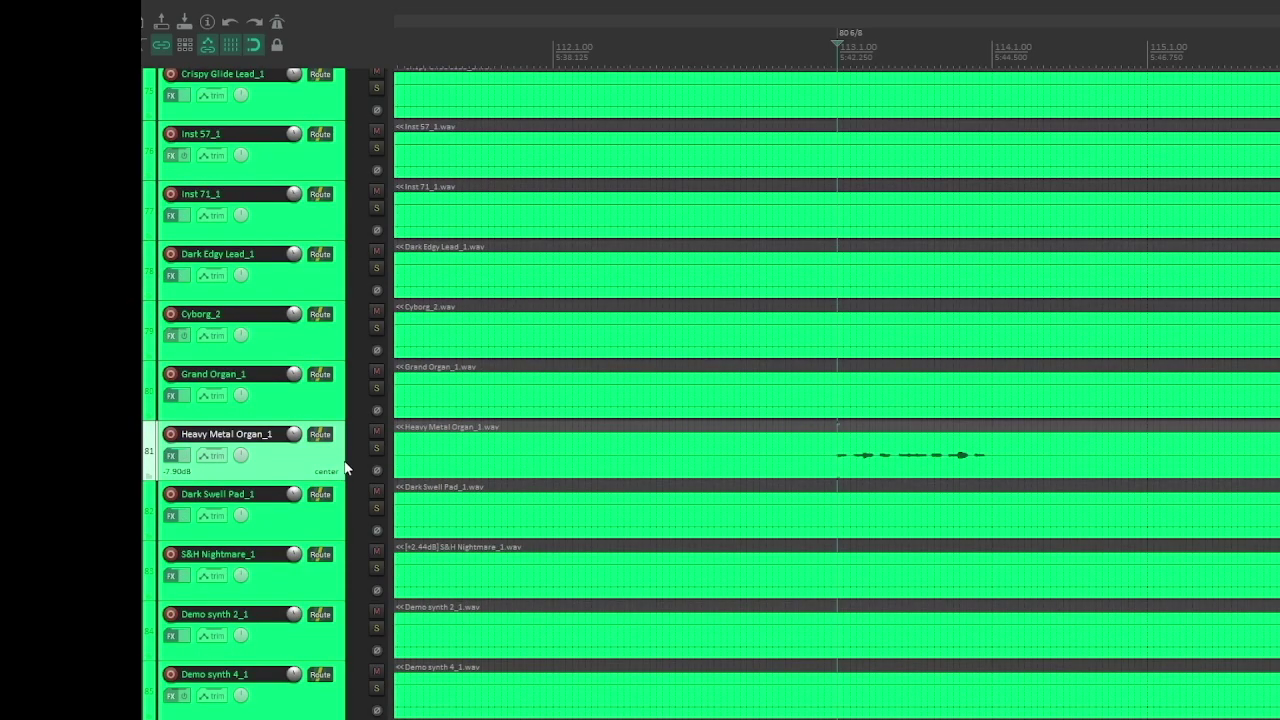
# Return to the Classic Suitcase Mk IV_1 track and play its short phrase from measure 113.
pyautogui.scroll(11, 345, 468)
pyautogui.click(345, 468)
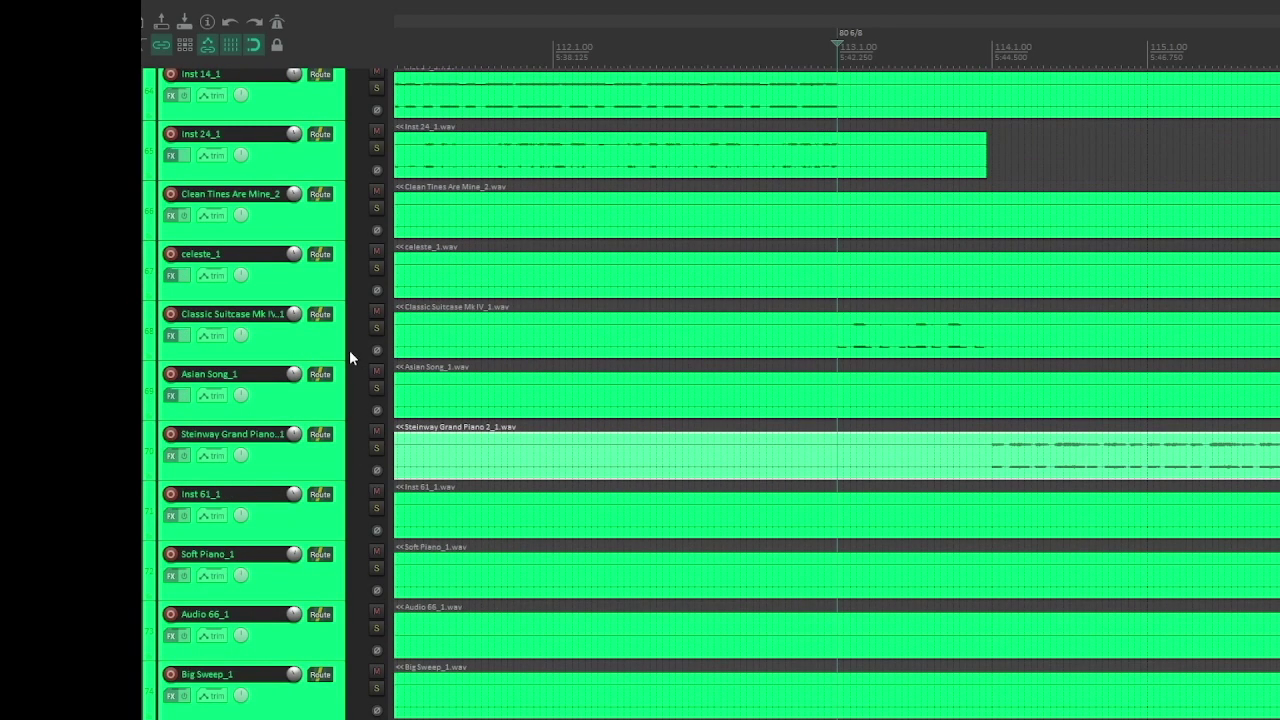
pyautogui.press('space')
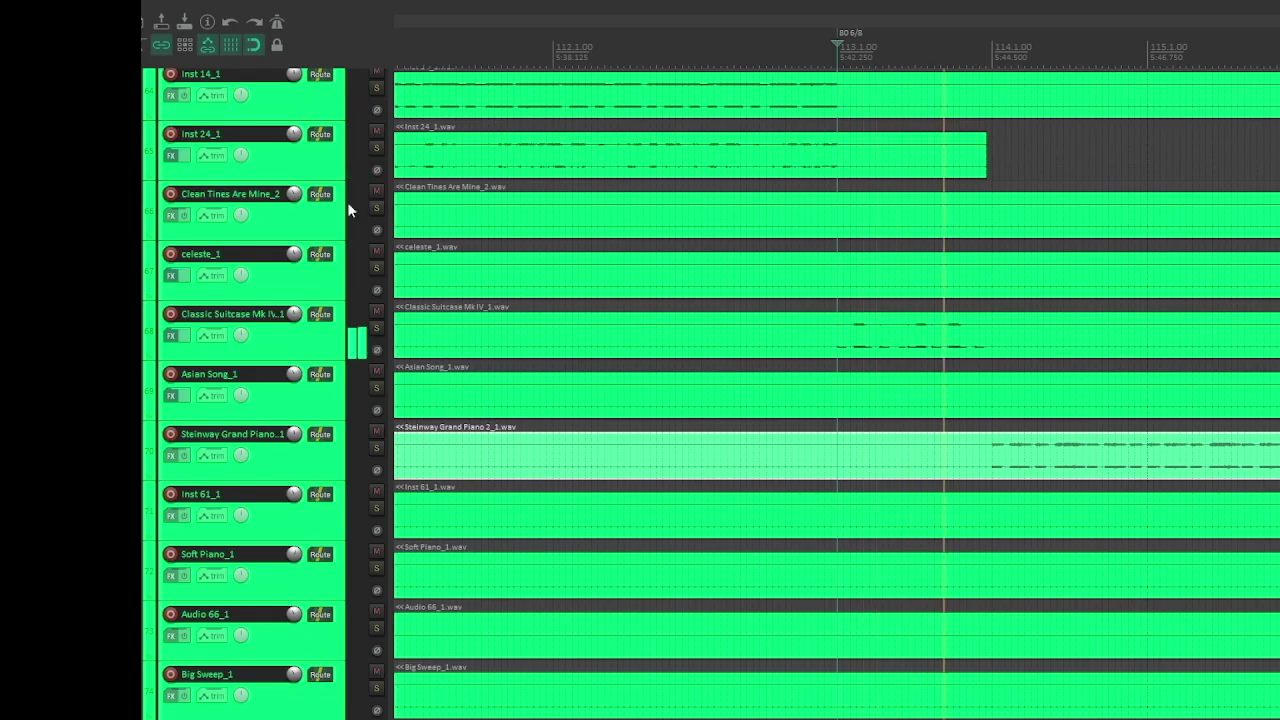
# Look through the remaining synth tracks down past the Funk Section and back up to the Synths Bus.
pyautogui.scroll(-18, 367, 280)
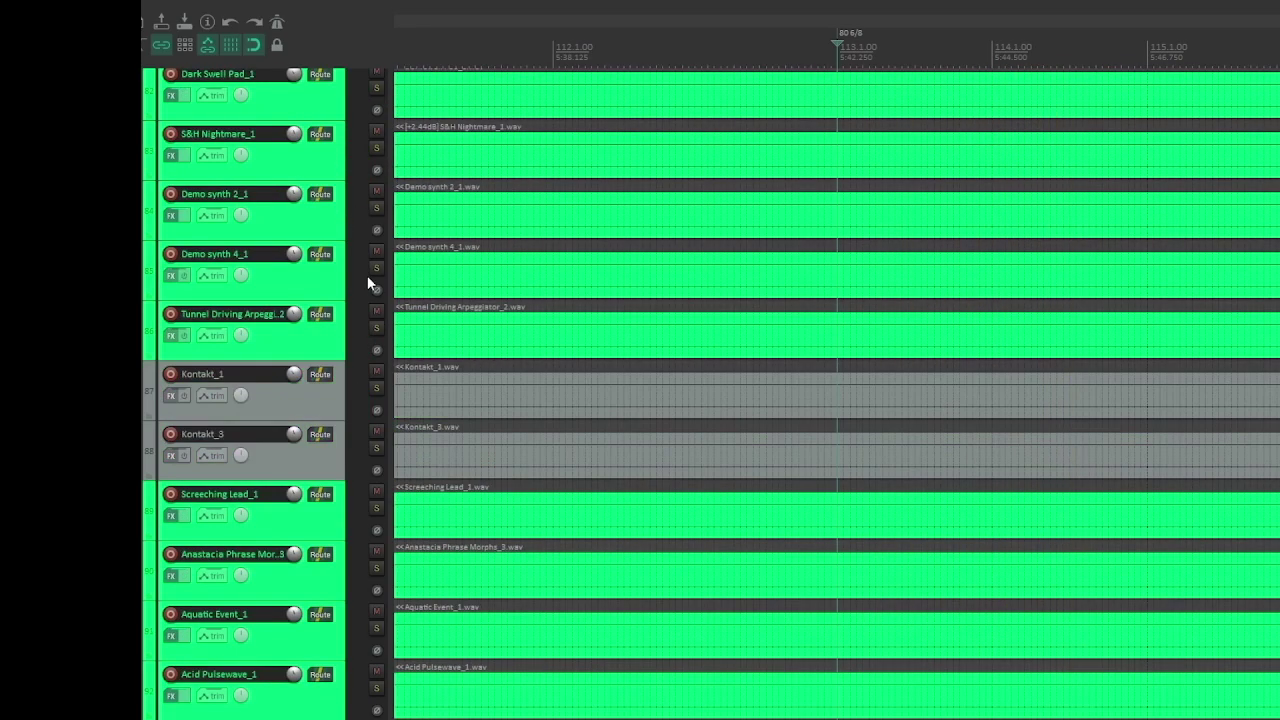
pyautogui.scroll(-11, 367, 275)
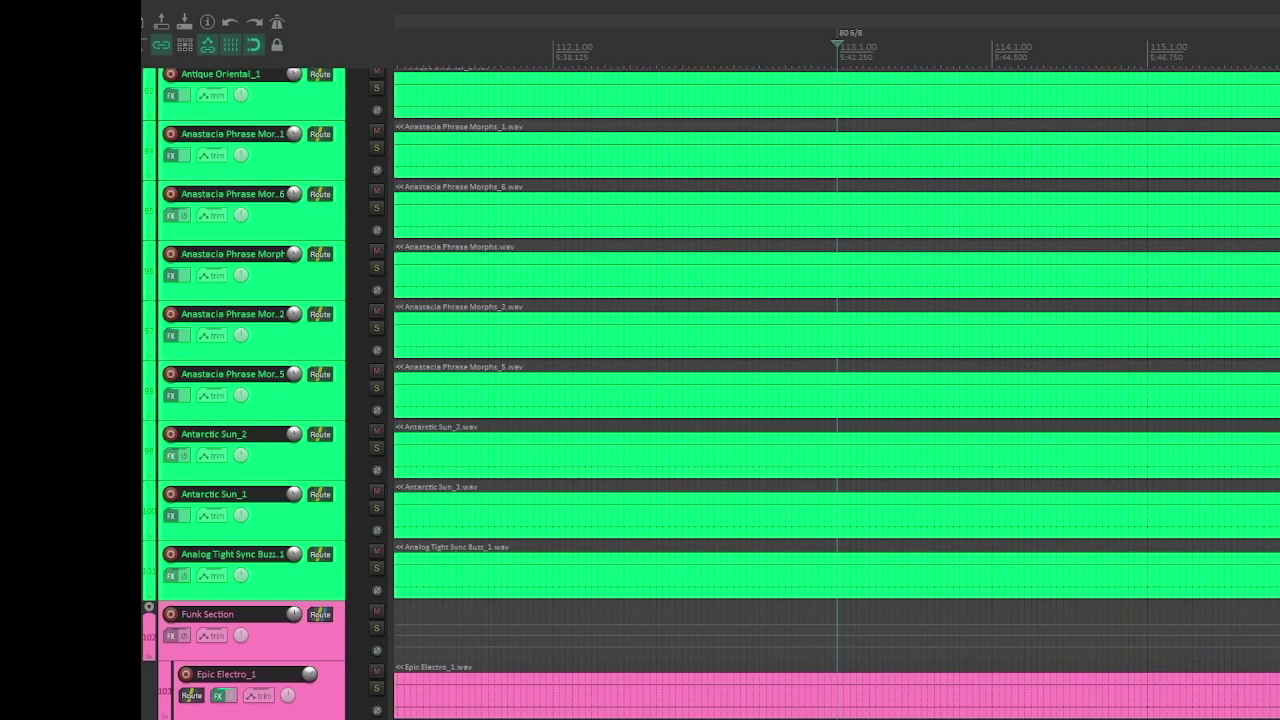
pyautogui.scroll(-6, 711, 392)
pyautogui.scroll(20, 711, 392)
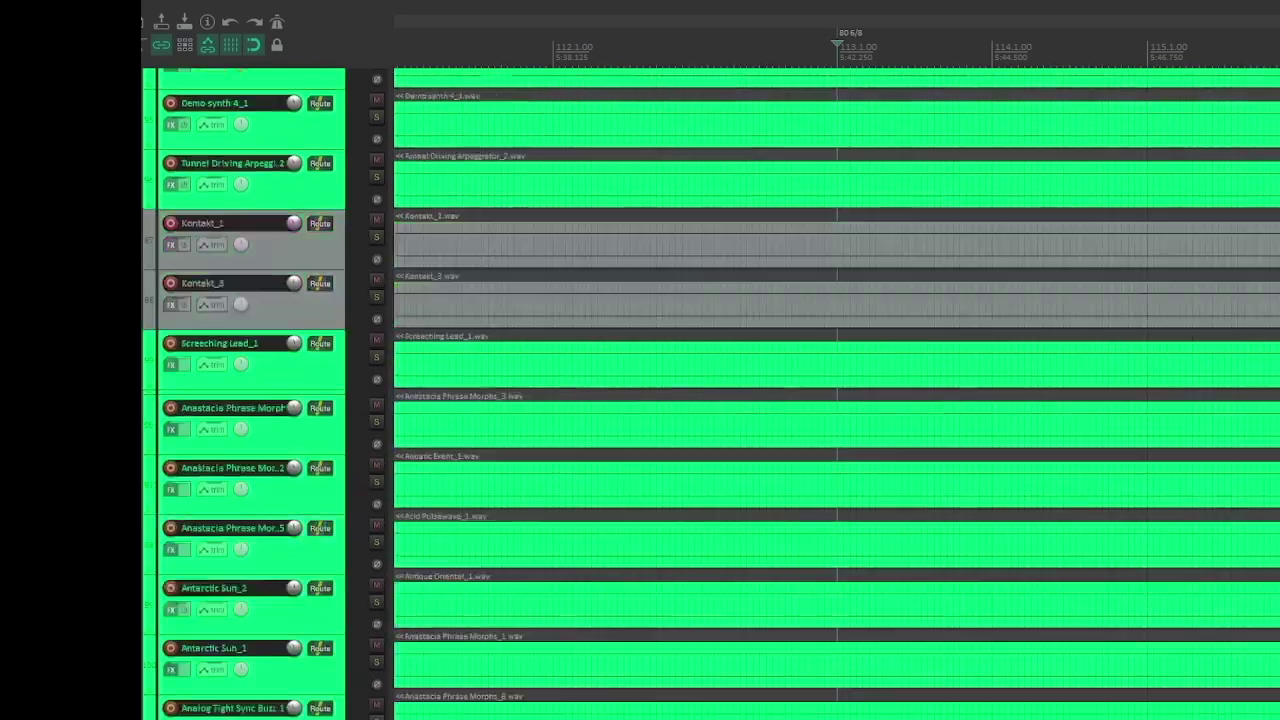
pyautogui.scroll(7, 363, 157)
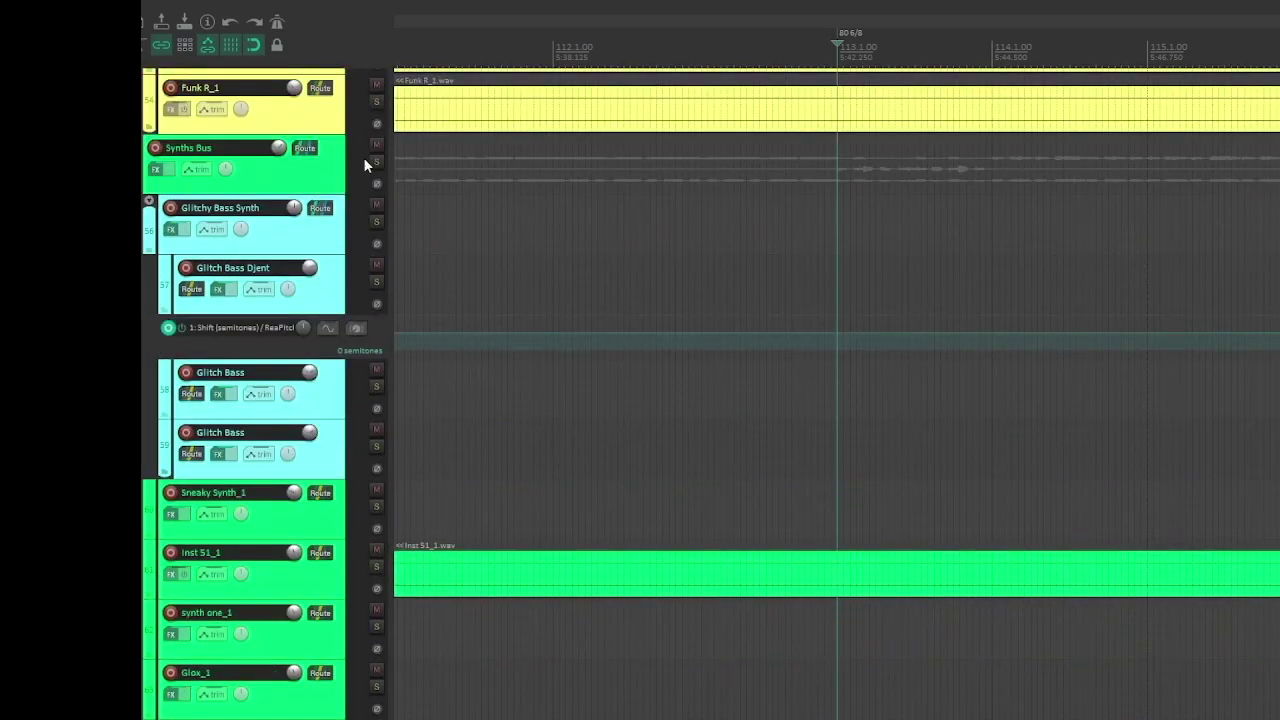
# Select the Heavy Metal Organ_1 track and examine the synth tracks below it around measure 113, down to Analog Tight Sync Buzz.
pyautogui.scroll(-10, 330, 300)
pyautogui.click(336, 318)
pyautogui.press('Down')
pyautogui.press('Down')
pyautogui.press('Down')
pyautogui.press('Down')
pyautogui.press('Down')
pyautogui.press('Down')
pyautogui.press('Down')
pyautogui.press('Down')
pyautogui.press('Down')
pyautogui.press('Down')
pyautogui.press('Down')
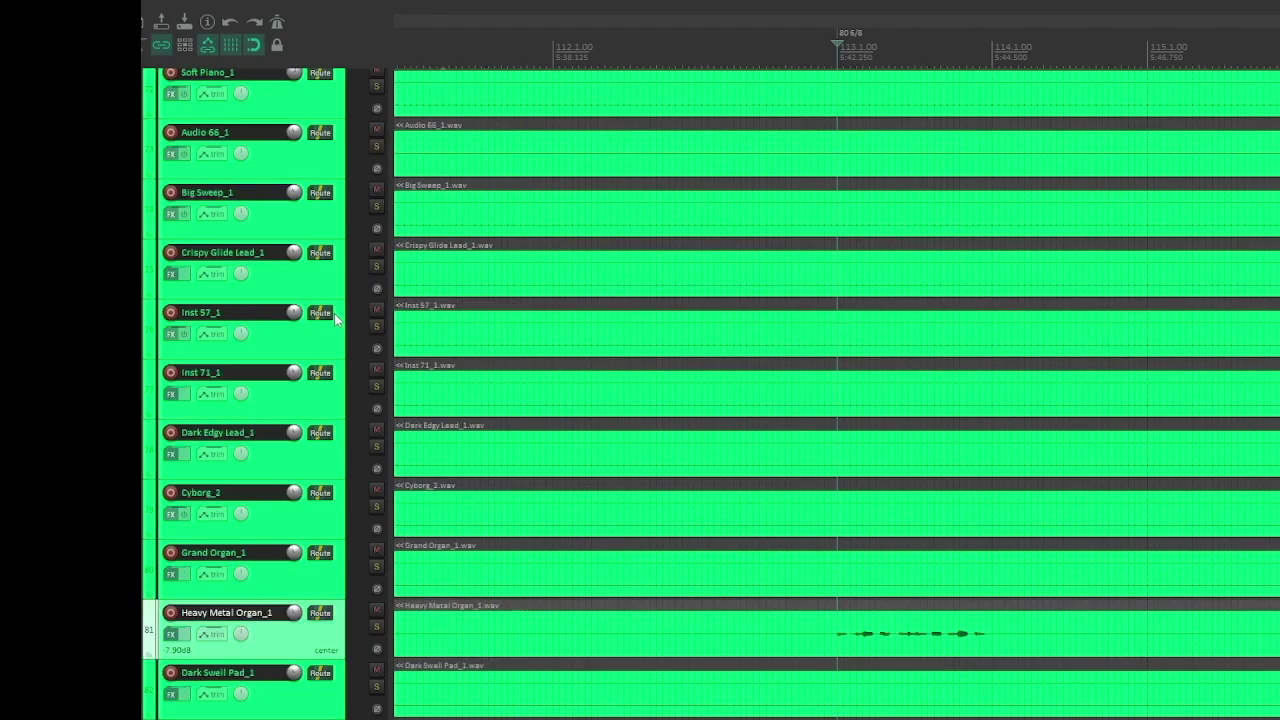
pyautogui.scroll(-5, 336, 318)
pyautogui.scroll(-5, 334, 313)
pyautogui.scroll(-12, 334, 313)
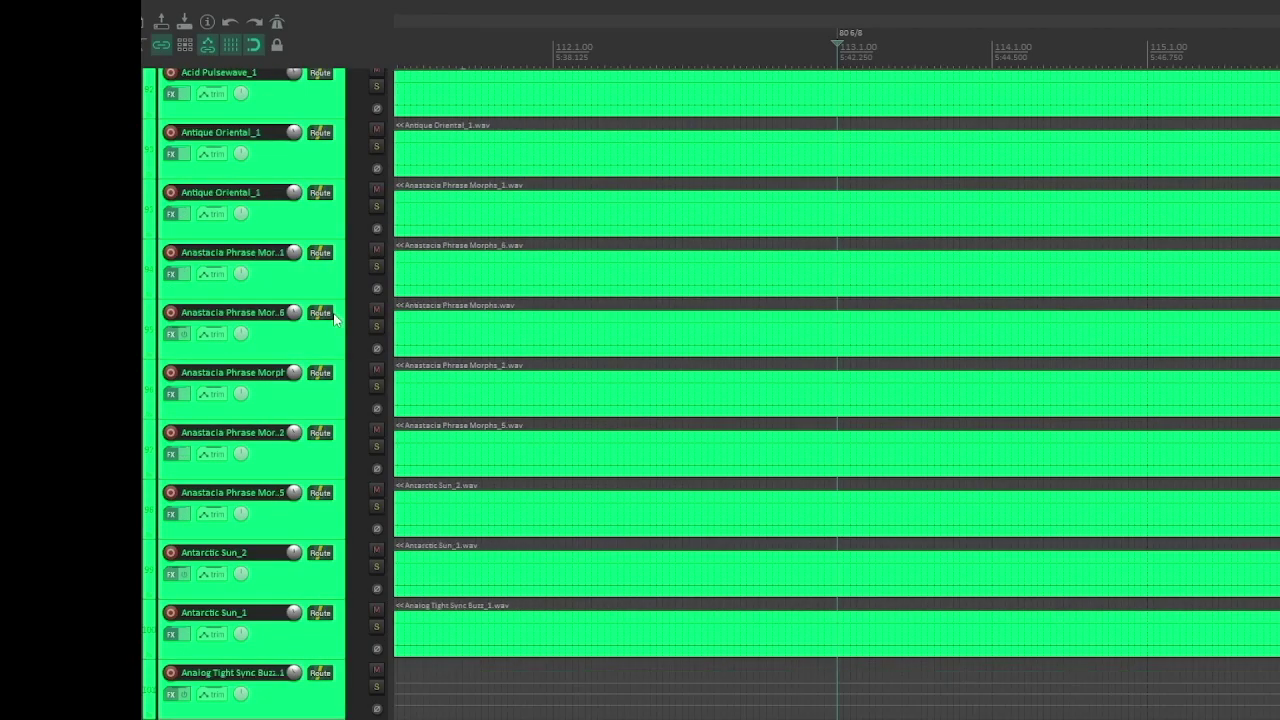
pyautogui.scroll(12, 334, 313)
pyautogui.scroll(5, 333, 313)
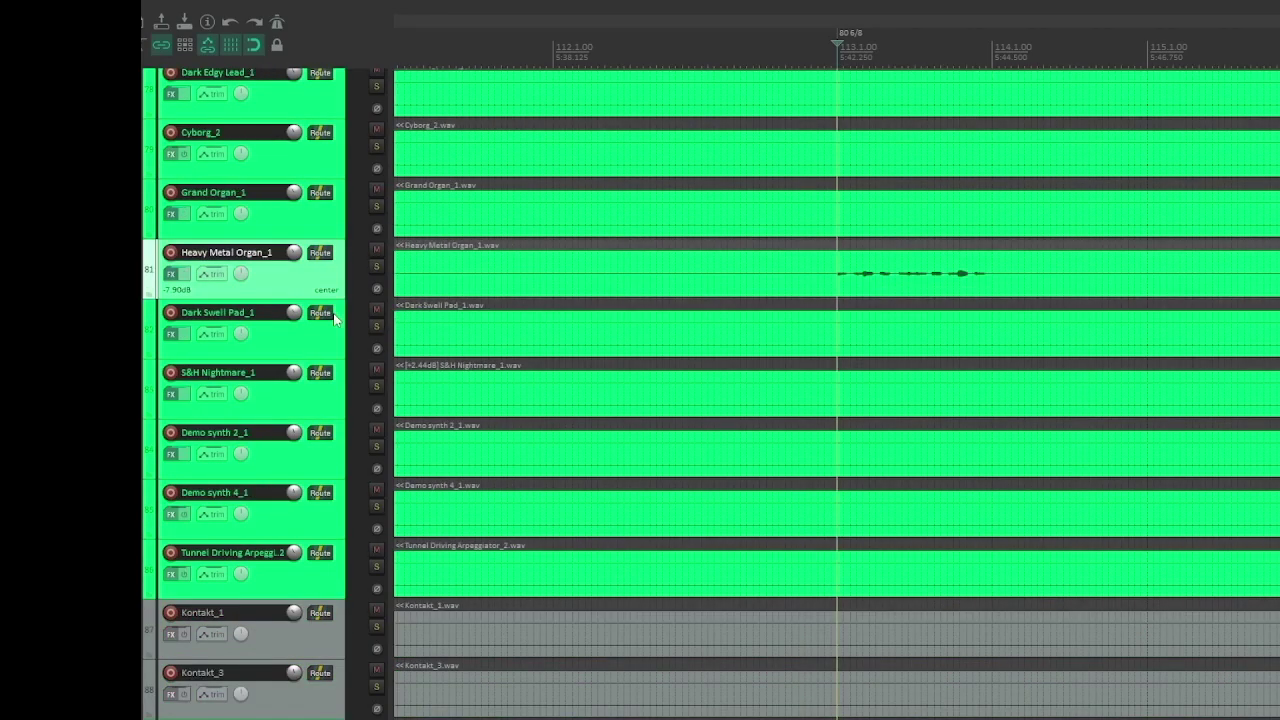
# Look over the upper synth tracks during playback from measure 113 and select the Synths Bus.
pyautogui.scroll(20, 349, 366)
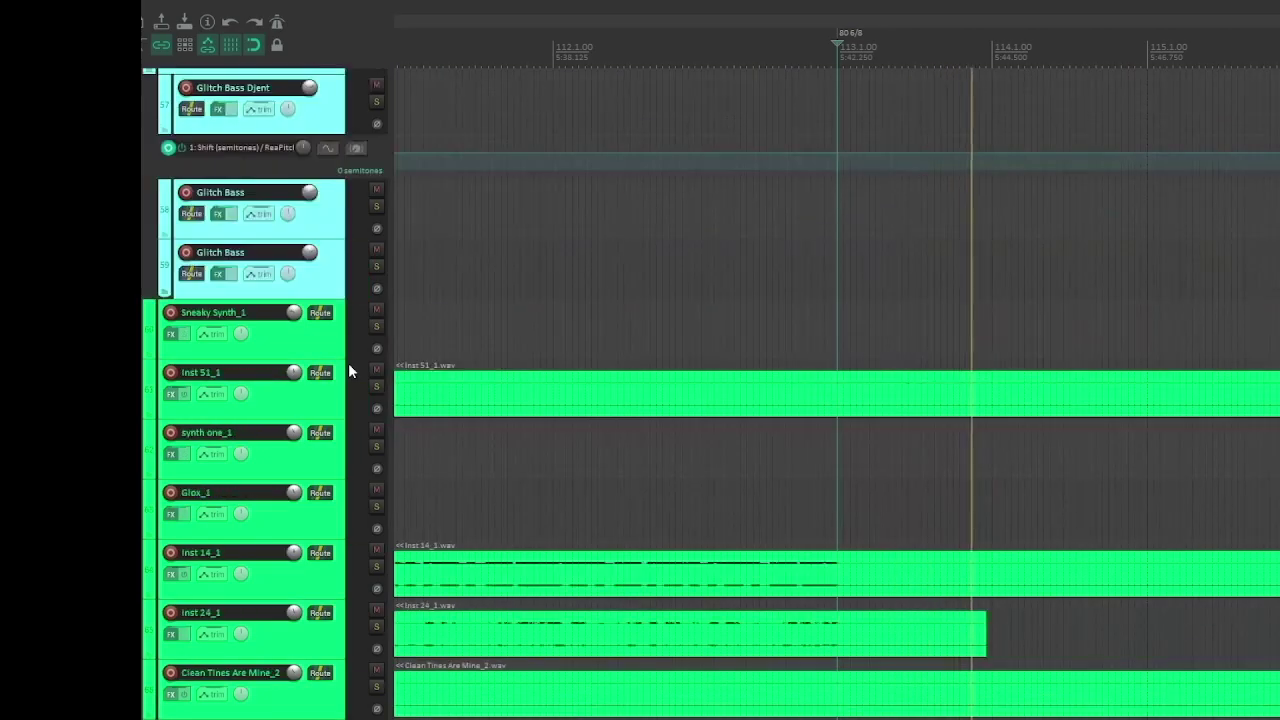
pyautogui.scroll(5, 357, 284)
pyautogui.click(362, 280)
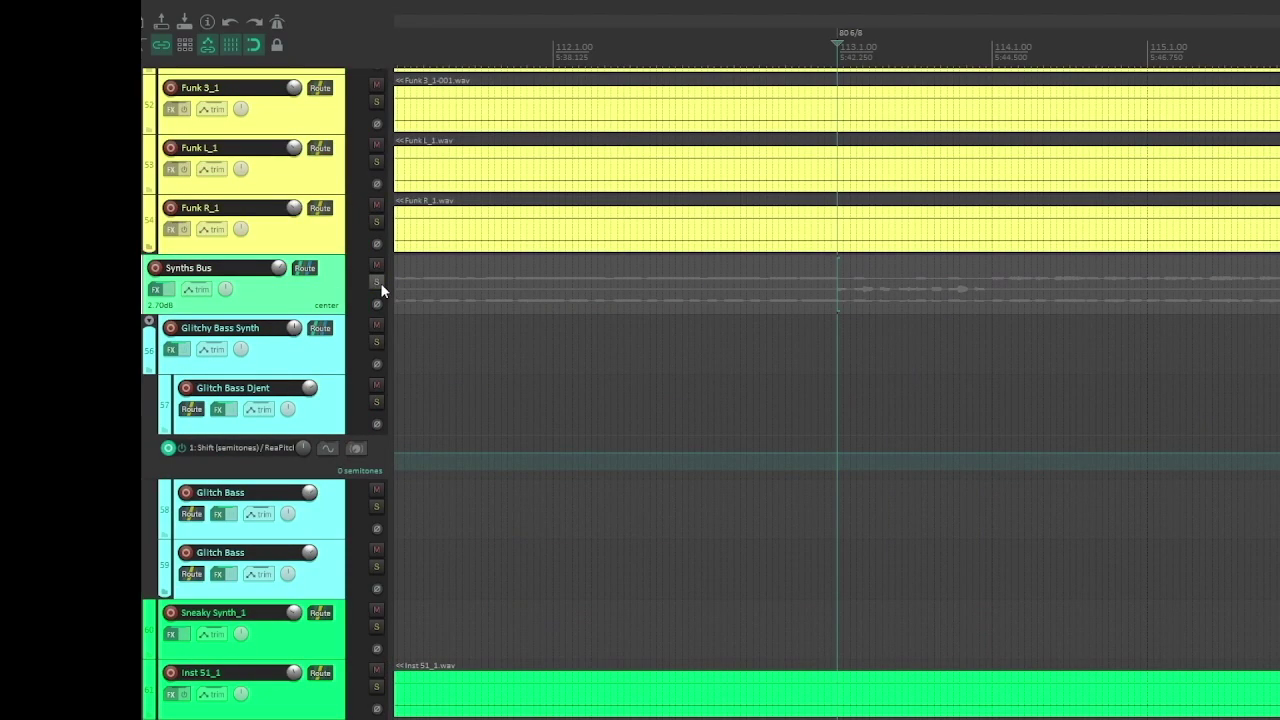
# Look through the tracks below the synths, including the strings and choirs, and select the FX bus.
pyautogui.scroll(-20, 362, 316)
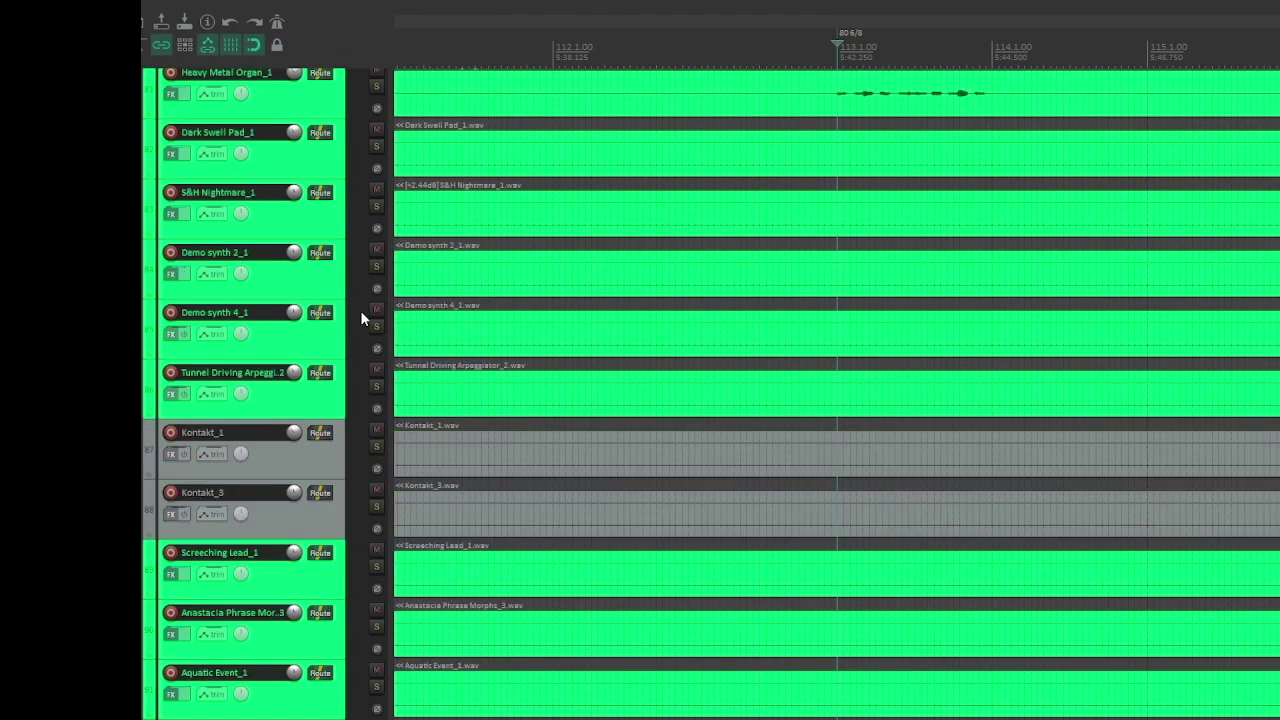
pyautogui.scroll(-15, 362, 318)
pyautogui.scroll(-20, 360, 316)
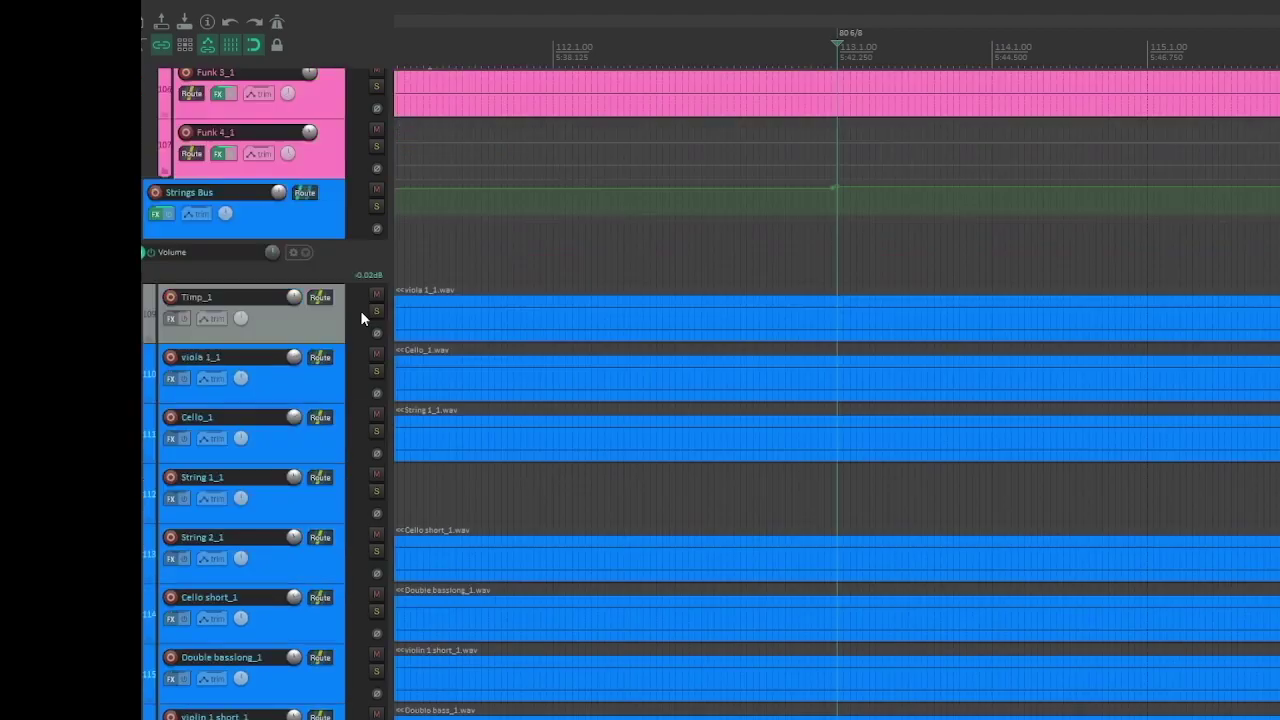
pyautogui.scroll(-8, 357, 318)
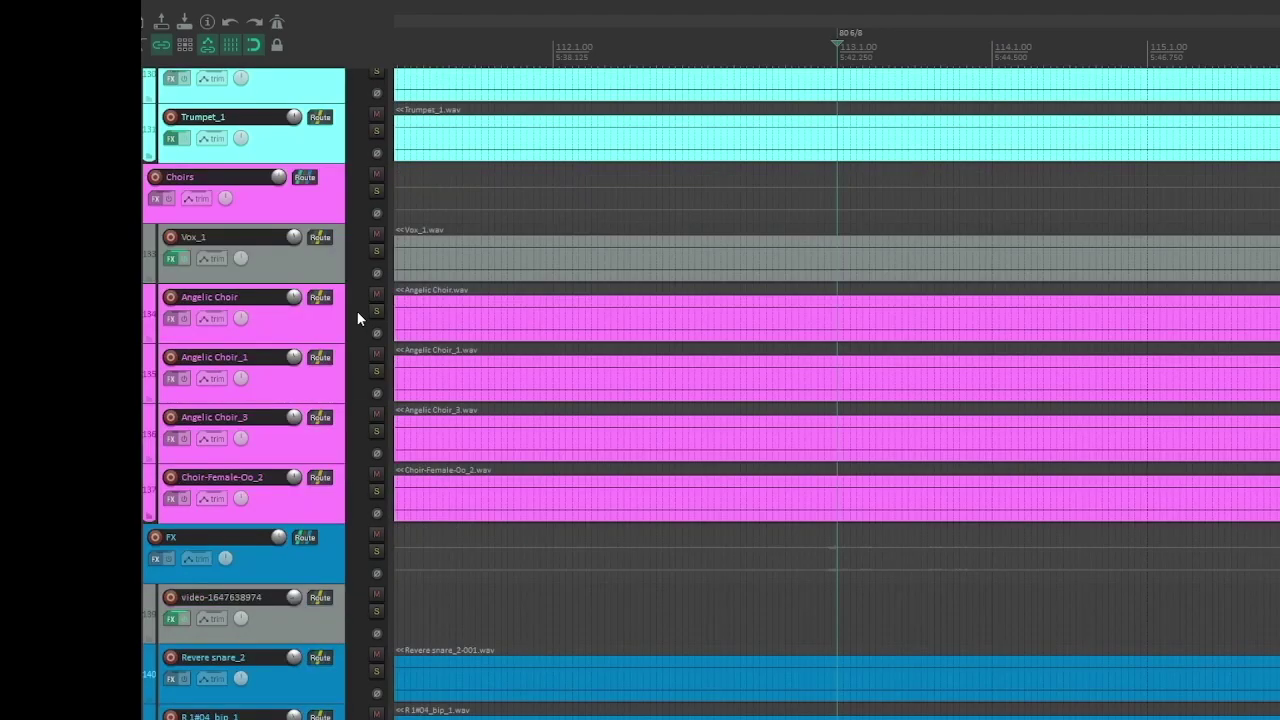
pyautogui.click(341, 166)
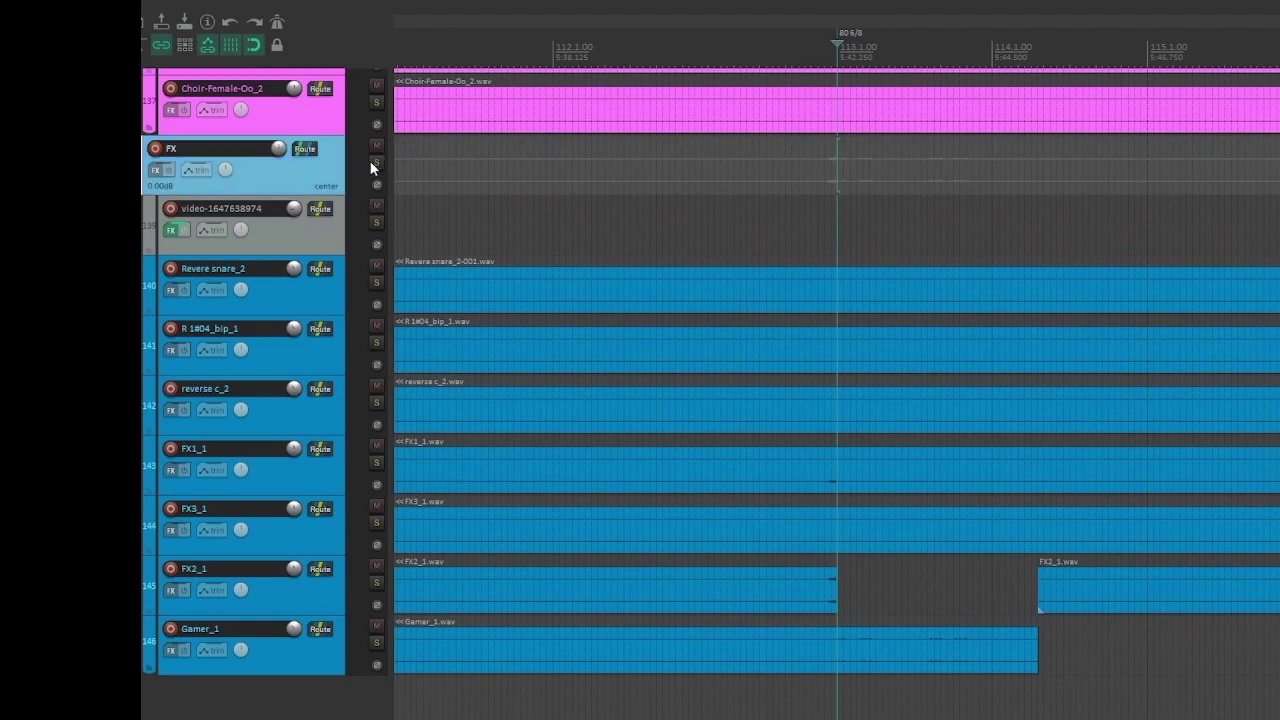
# Solo the FX bus, play it from measure 113, and release the solo.
pyautogui.click(375, 162)
pyautogui.press('space')
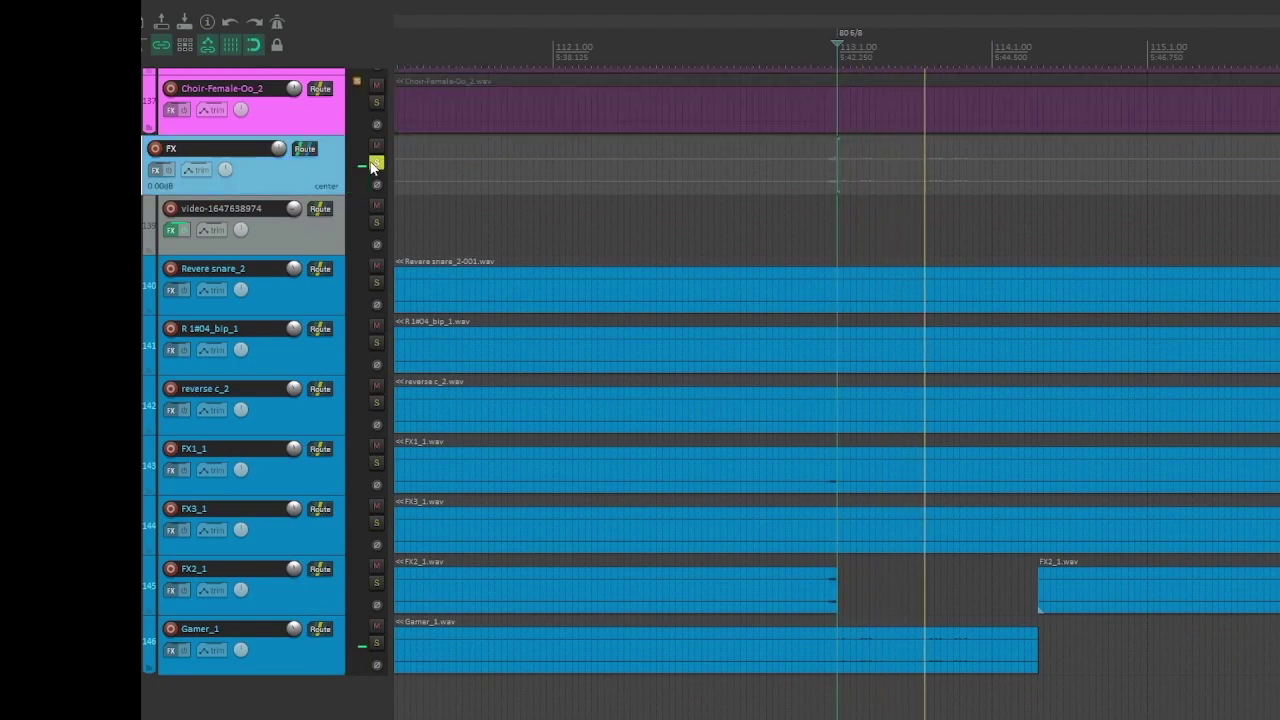
pyautogui.press('space')
pyautogui.click(375, 162)
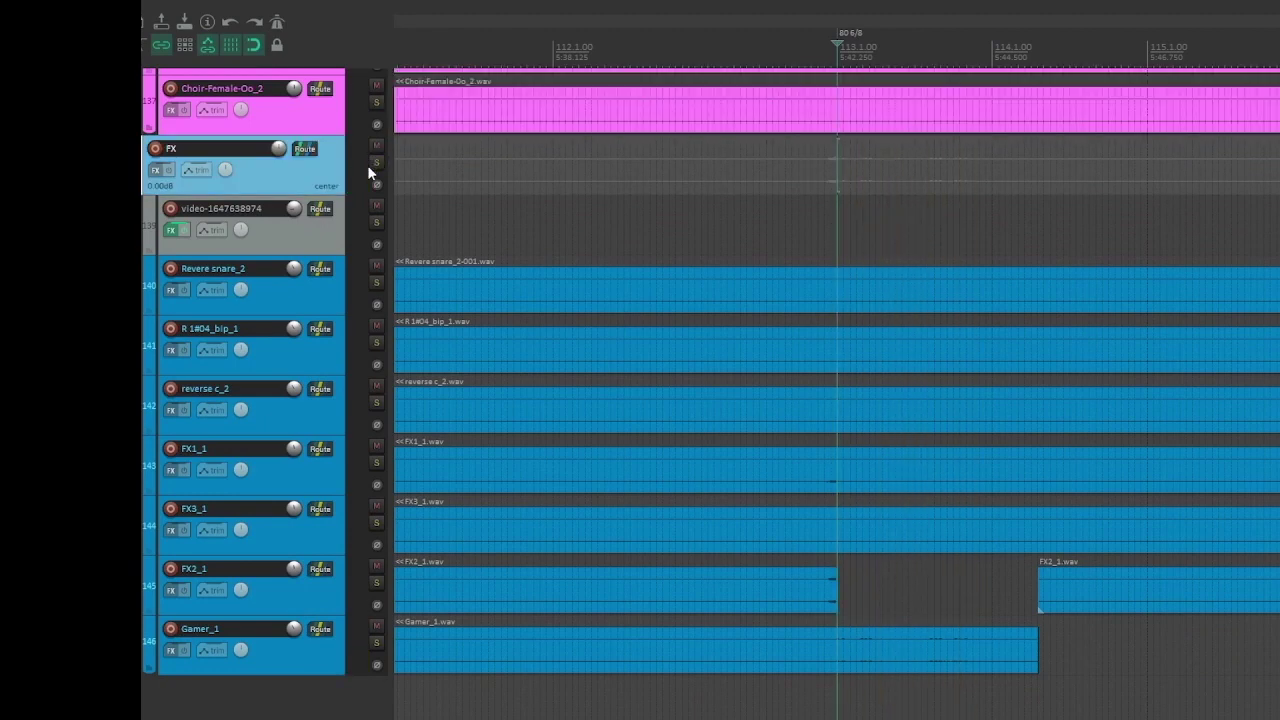
pyautogui.scroll(13, 352, 250)
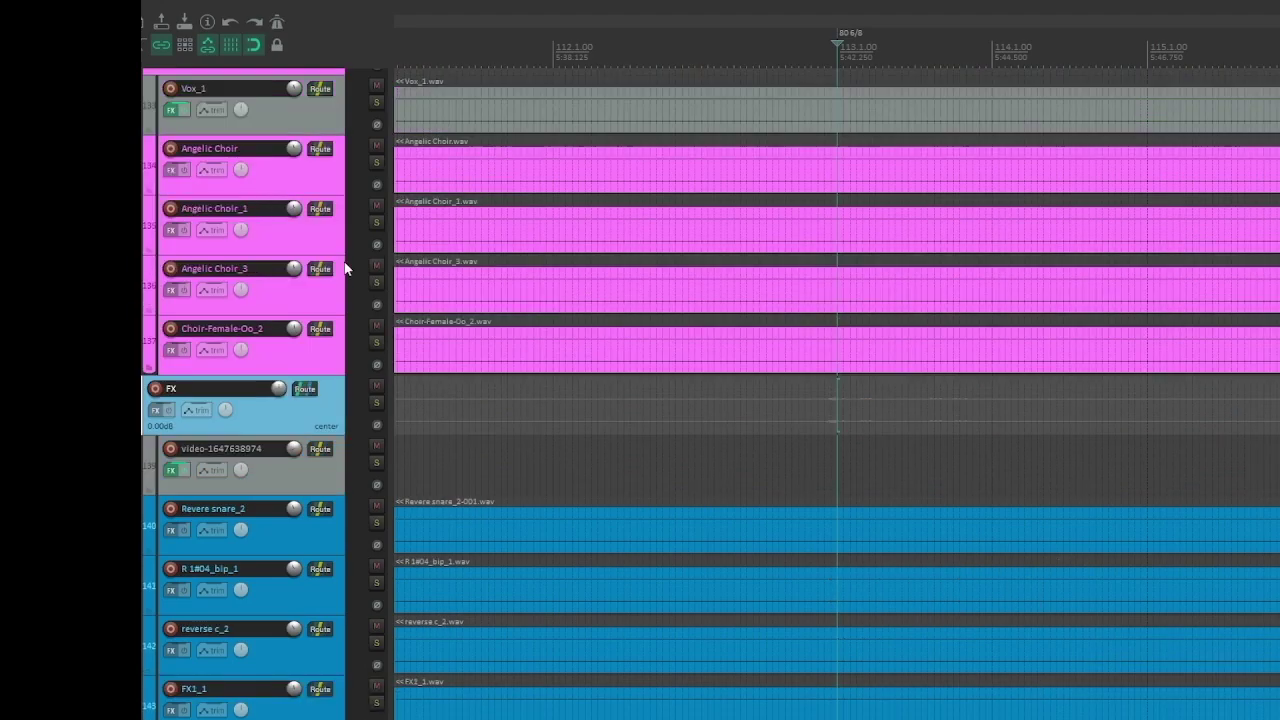
# Select the Heavy Metal Organ_1 track and place the edit cursor just after its short phrase at measure 113.
pyautogui.scroll(15, 711, 393)
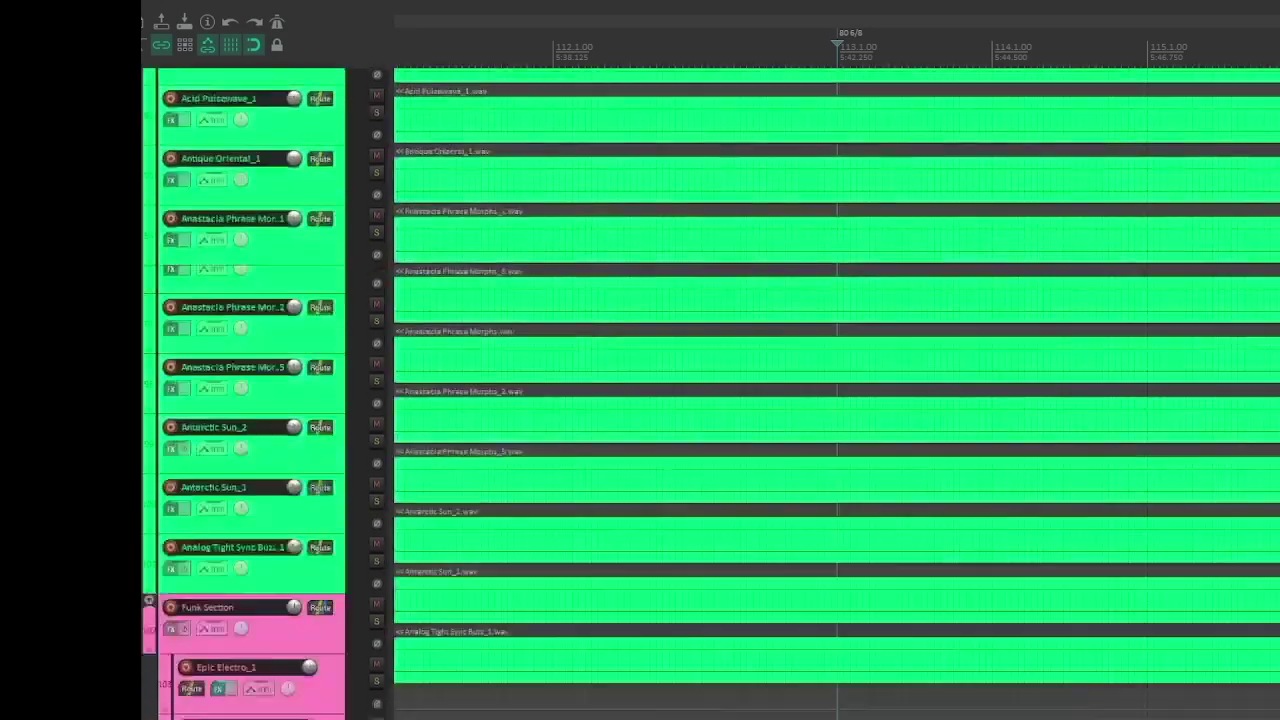
pyautogui.scroll(-2, 1060, 418)
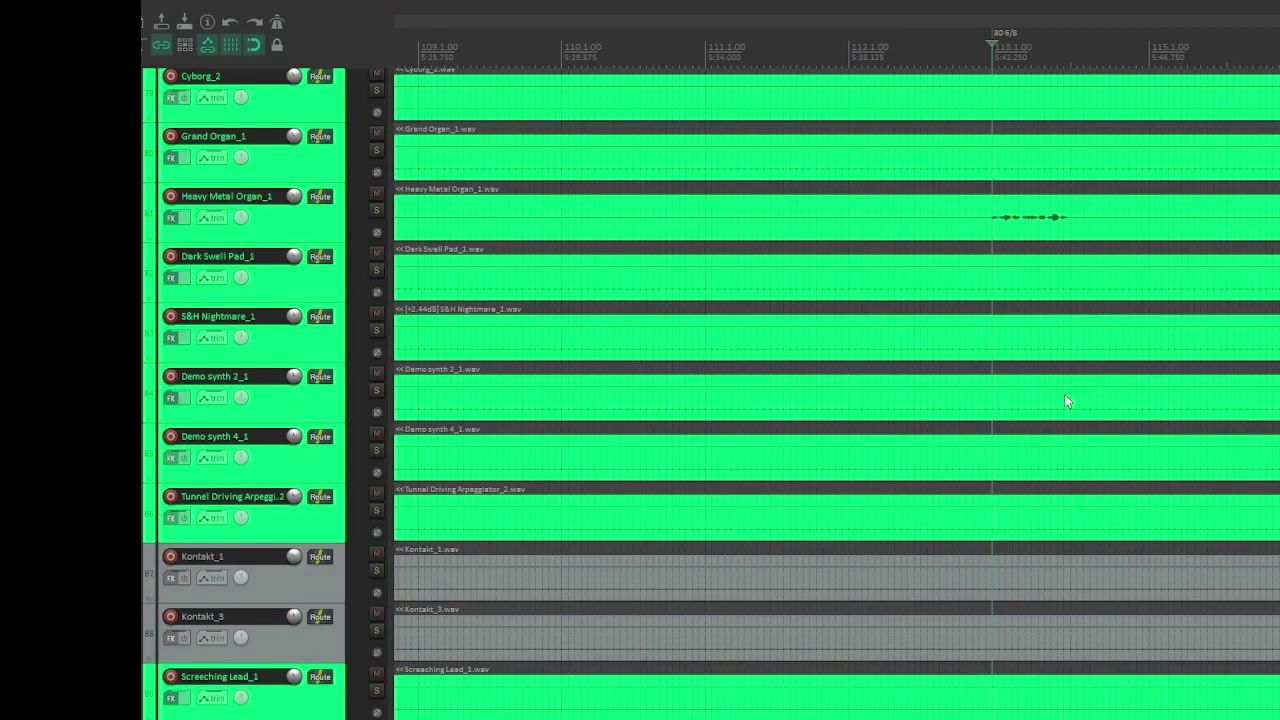
pyautogui.click(1066, 222)
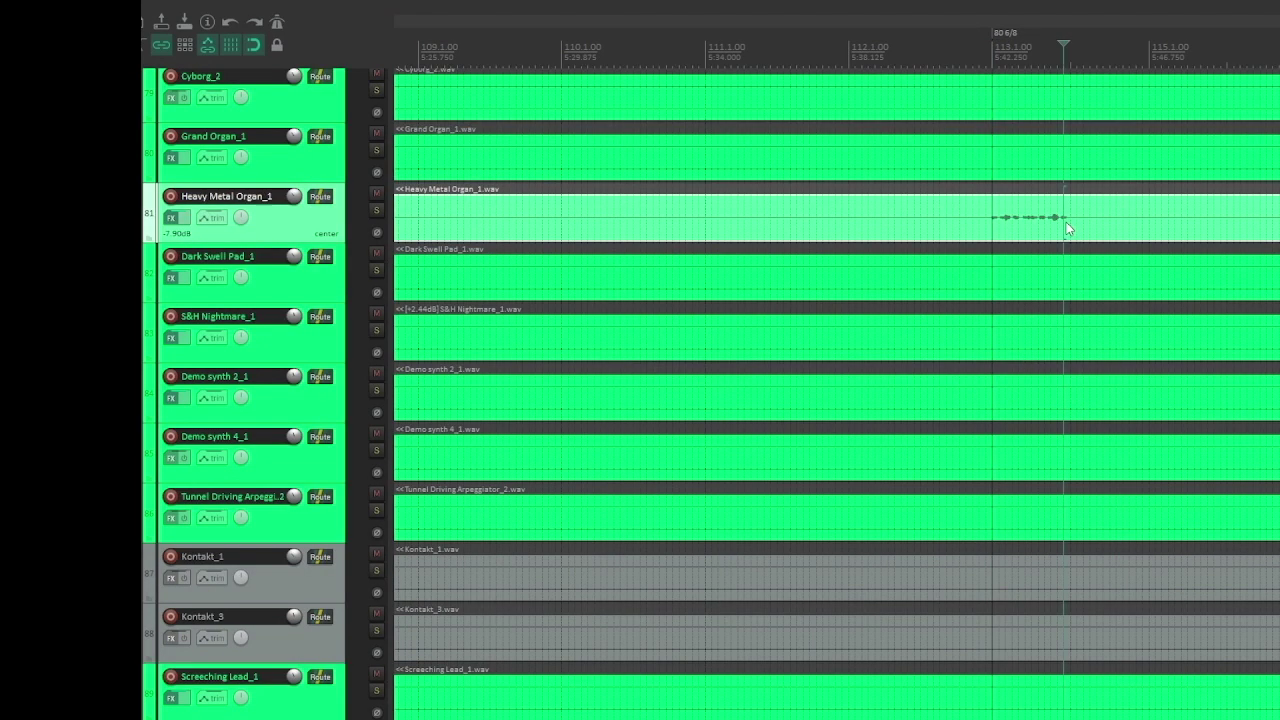
pyautogui.click(1077, 212)
# Place the edit cursor at measure 122, where the Steinway Grand Piano part ends, and examine the synth tracks there during playback.
pyautogui.scroll(-5, 586, 305)
pyautogui.scroll(10, 356, 288)
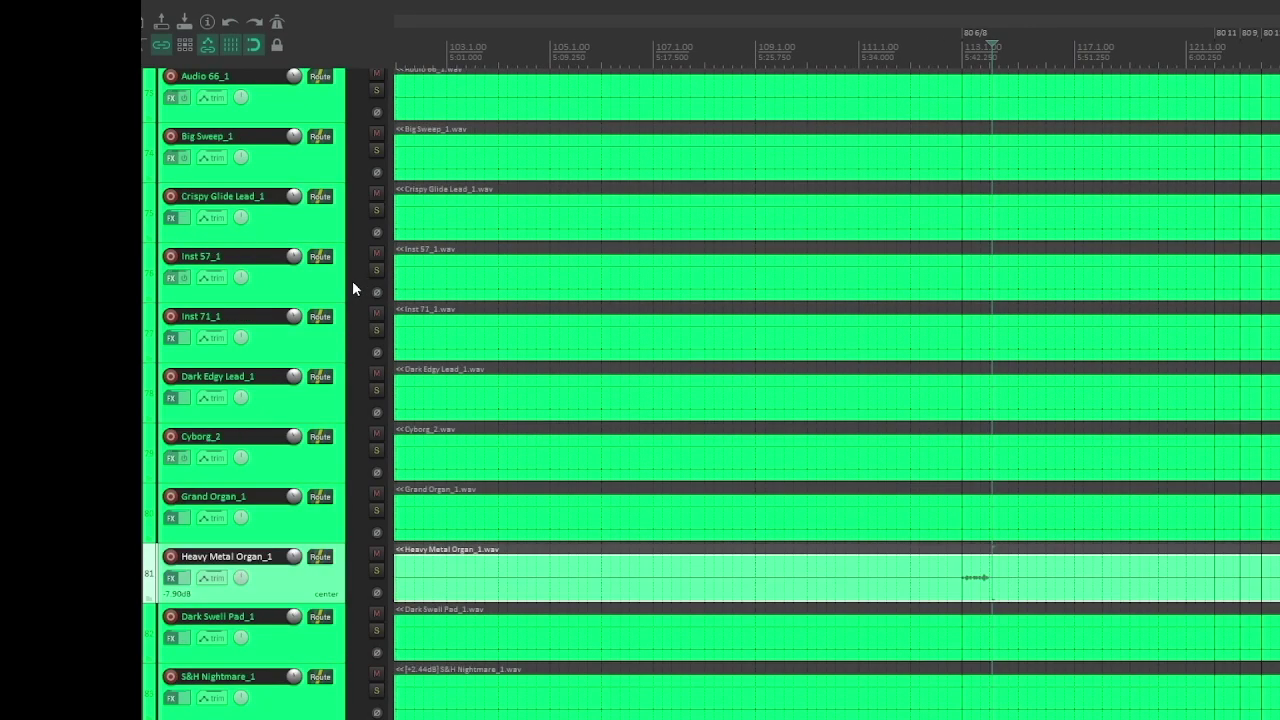
pyautogui.click(1235, 195)
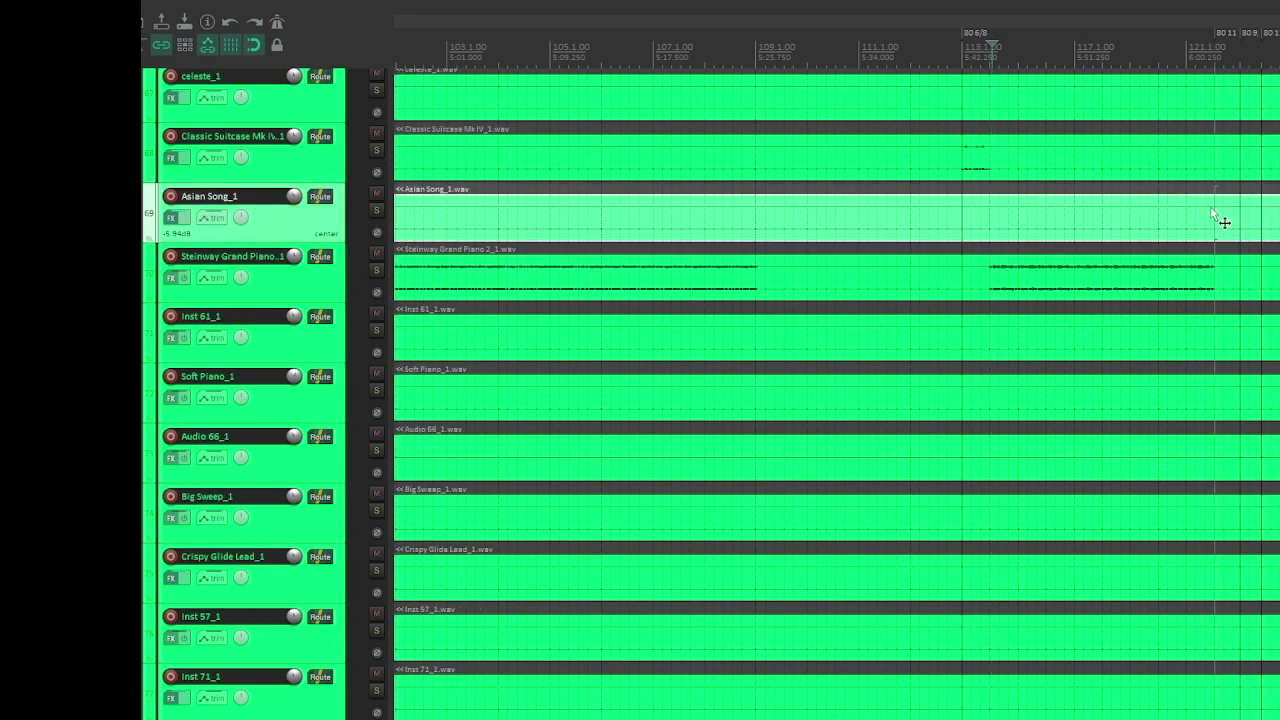
pyautogui.scroll(5, 1215, 210)
pyautogui.scroll(4, 335, 259)
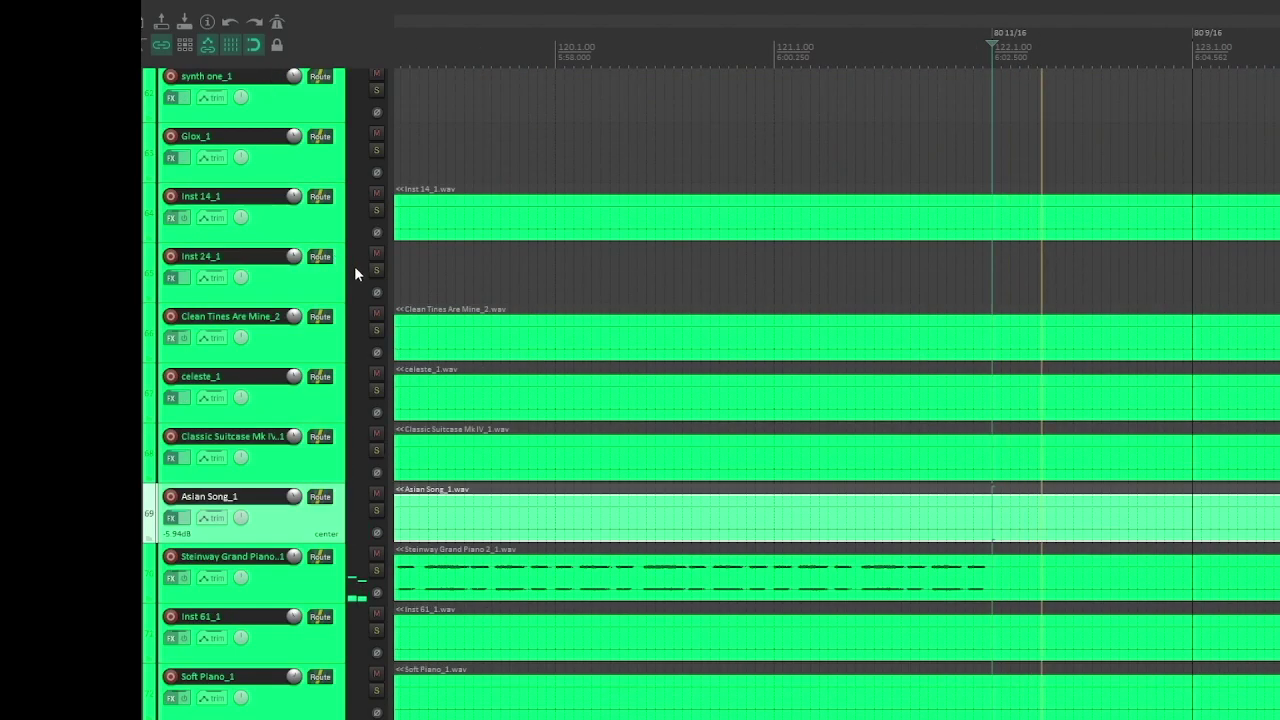
# Look over the upper synth tracks from the Synths Bus down and place the edit cursor on Inst 51_1 at the first marker after measure 129.
pyautogui.scroll(-4, 354, 266)
pyautogui.scroll(-3, 358, 270)
pyautogui.scroll(8, 342, 278)
pyautogui.scroll(6, 343, 278)
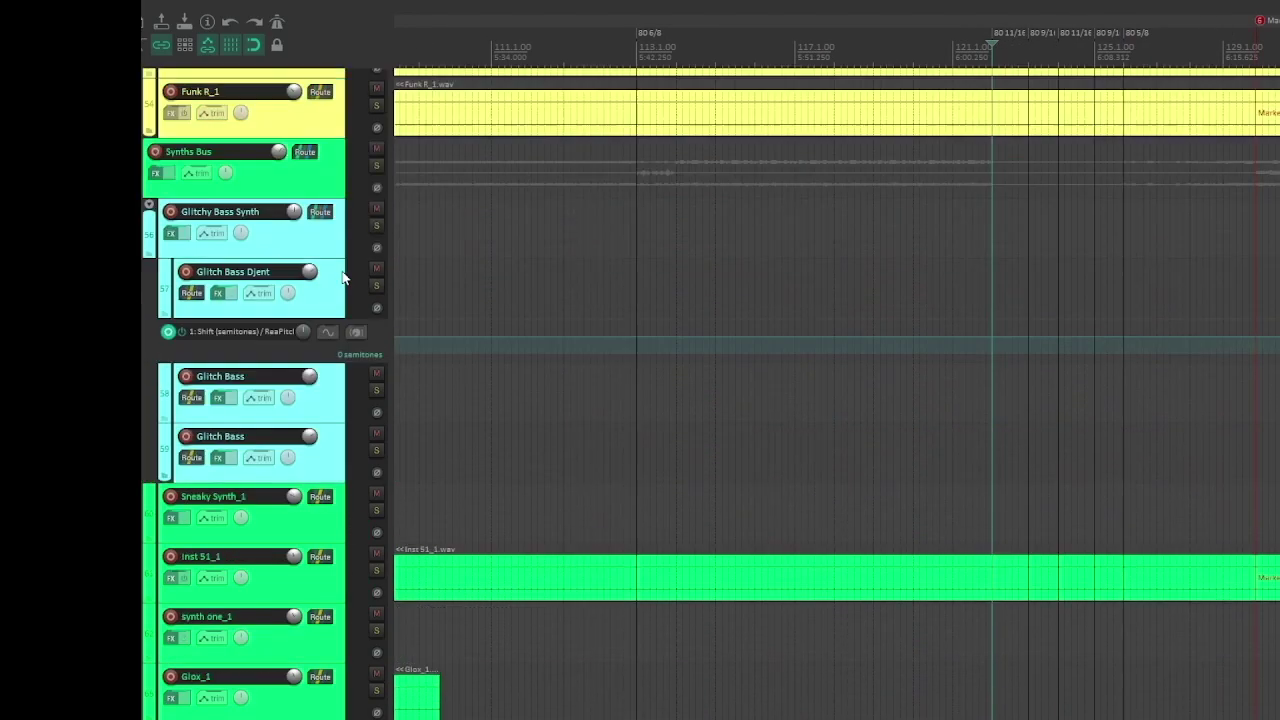
pyautogui.scroll(-8, 357, 249)
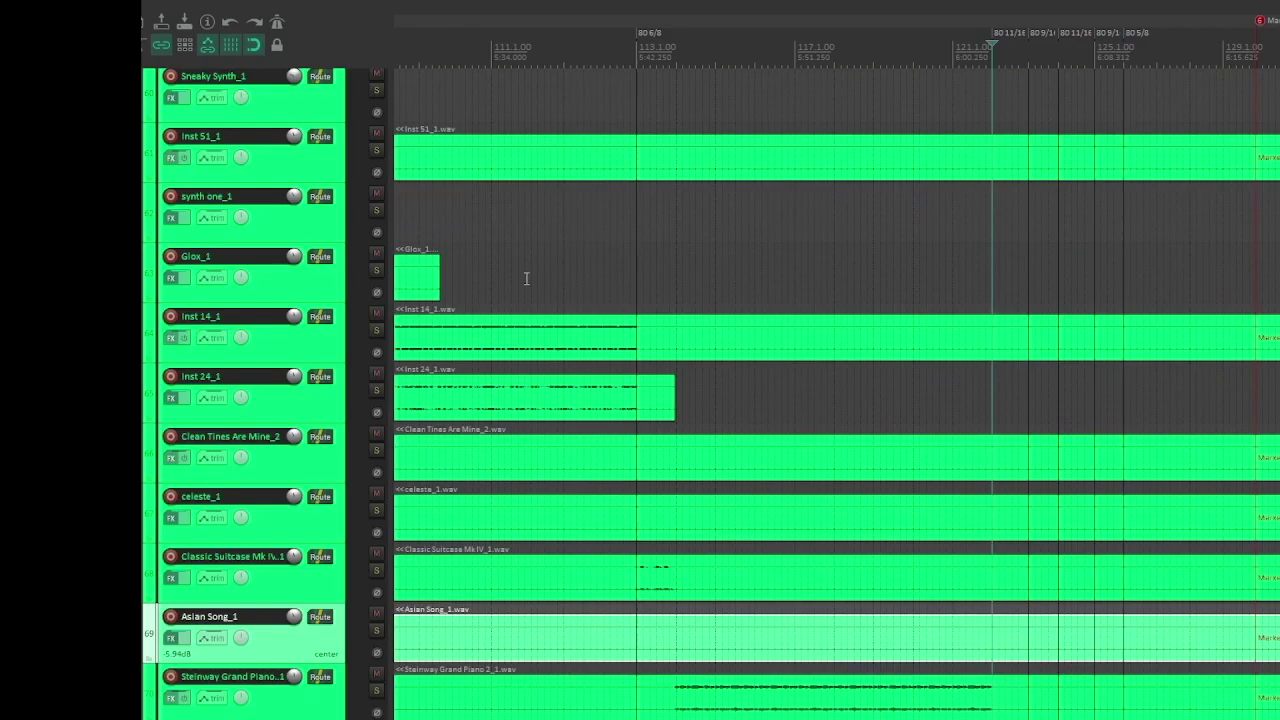
pyautogui.click(1275, 165)
pyautogui.scroll(3, 700, 330)
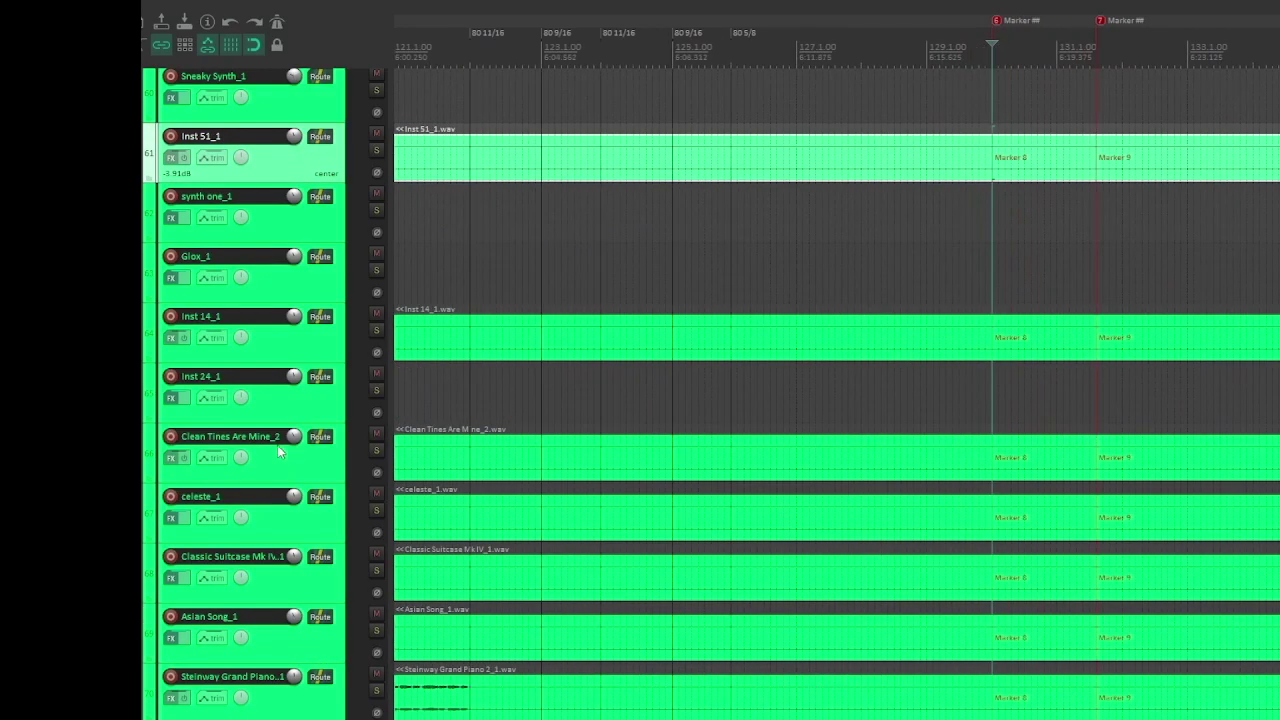
# Solo the FX bus alongside the Synths Bus and play from the first marker after measure 129.
pyautogui.scroll(-12, 349, 434)
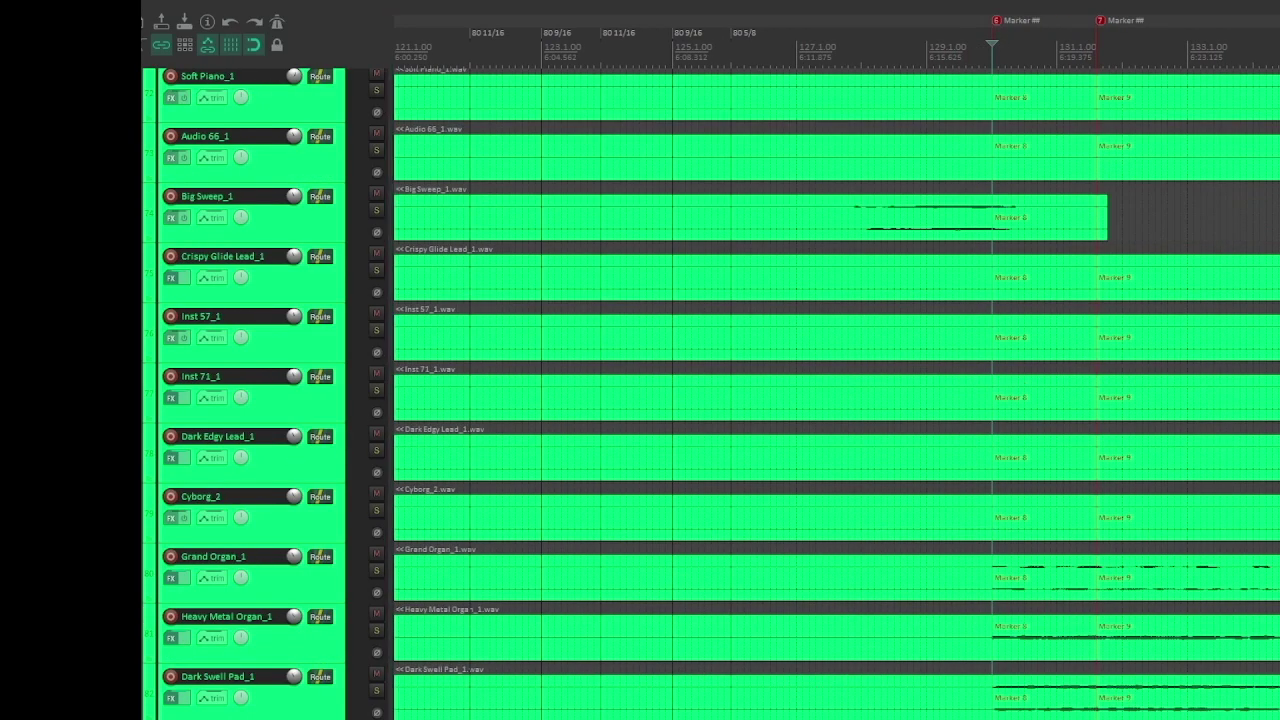
pyautogui.scroll(-20, 349, 434)
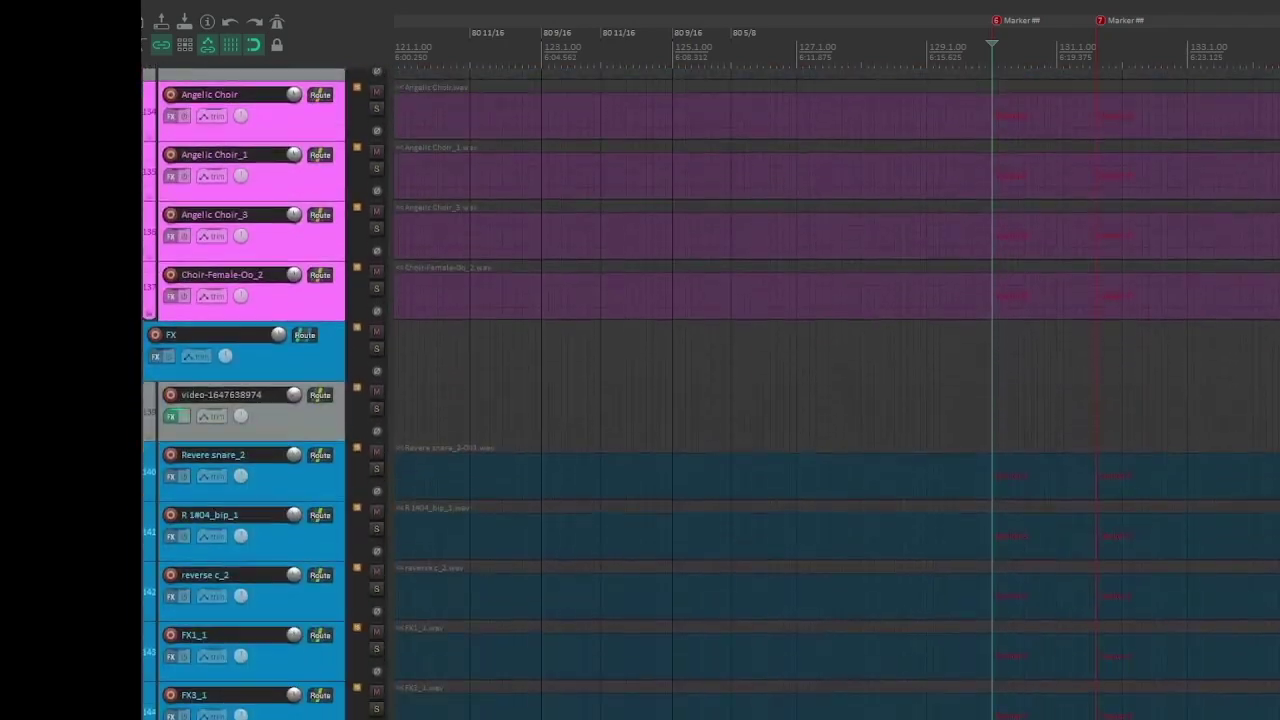
pyautogui.scroll(-1, 866, 507)
pyautogui.click(376, 290)
pyautogui.scroll(-2, 342, 326)
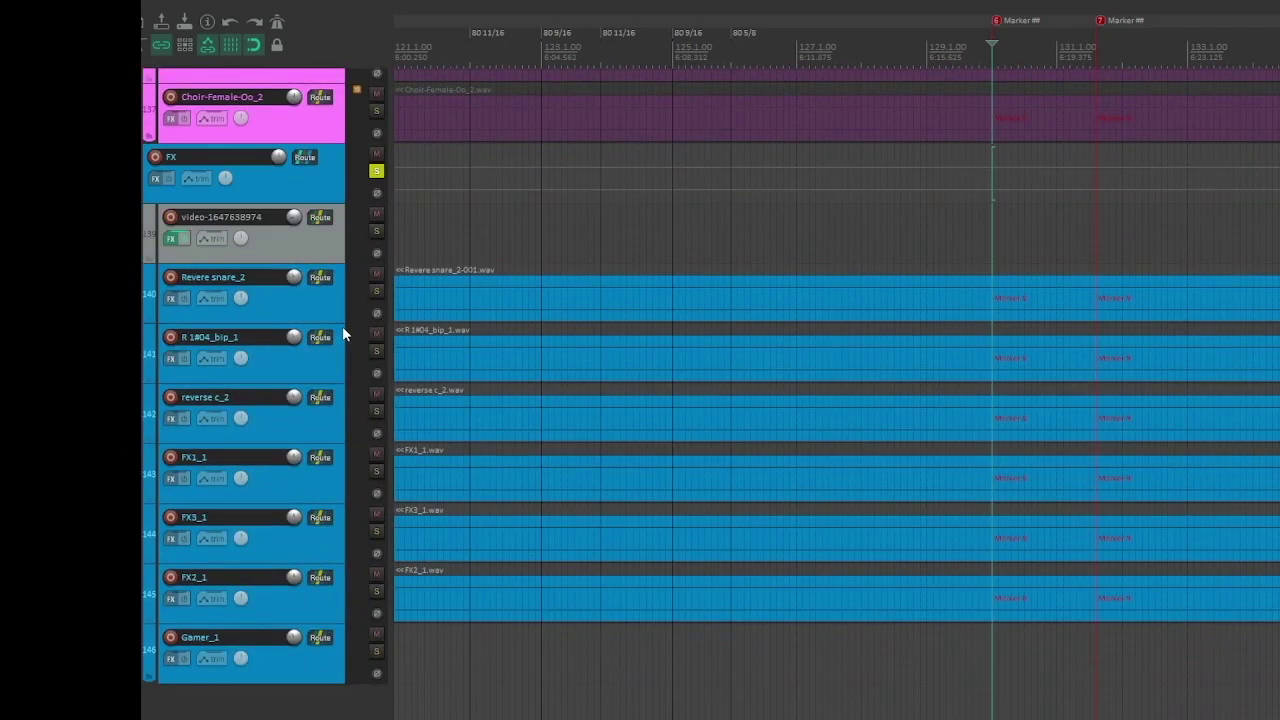
pyautogui.scroll(-3, 1213, 300)
pyautogui.scroll(-2, 1128, 392)
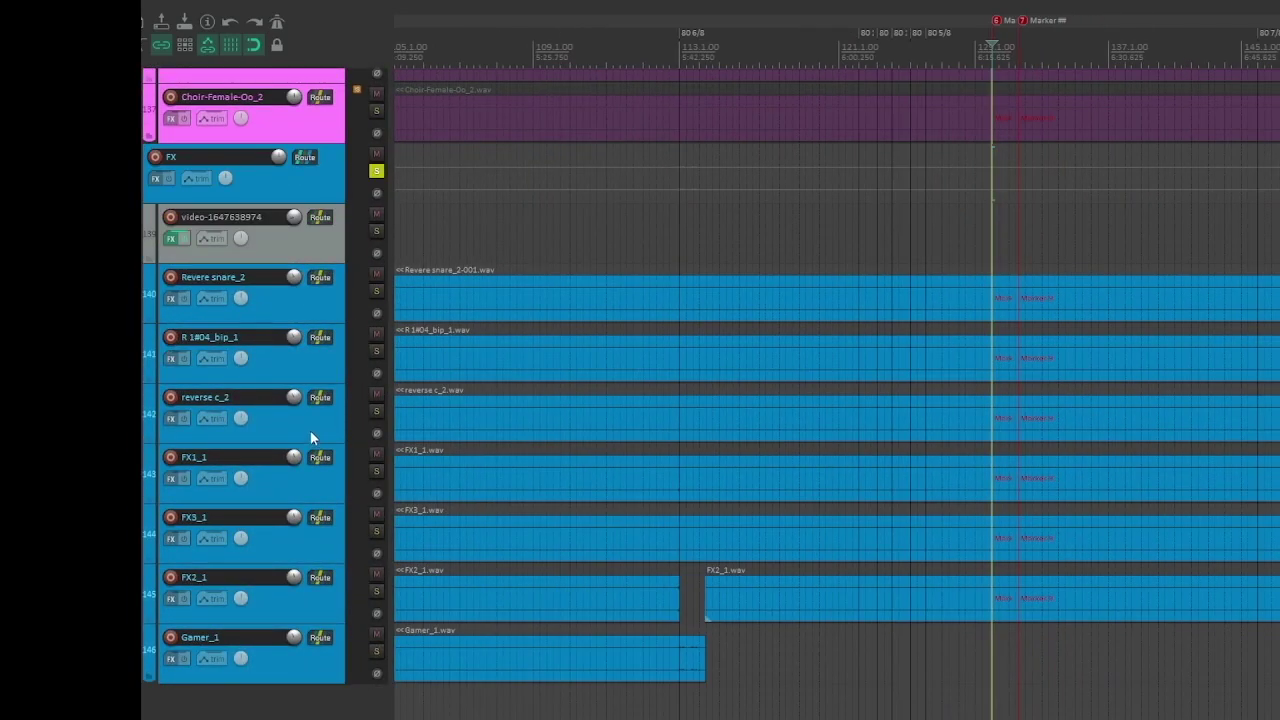
# Audition S&H Nightmare_1, Dark Swell Pad_1 and Heavy Metal Organ_1 by soloing them in turn during playback.
pyautogui.scroll(10, 310, 438)
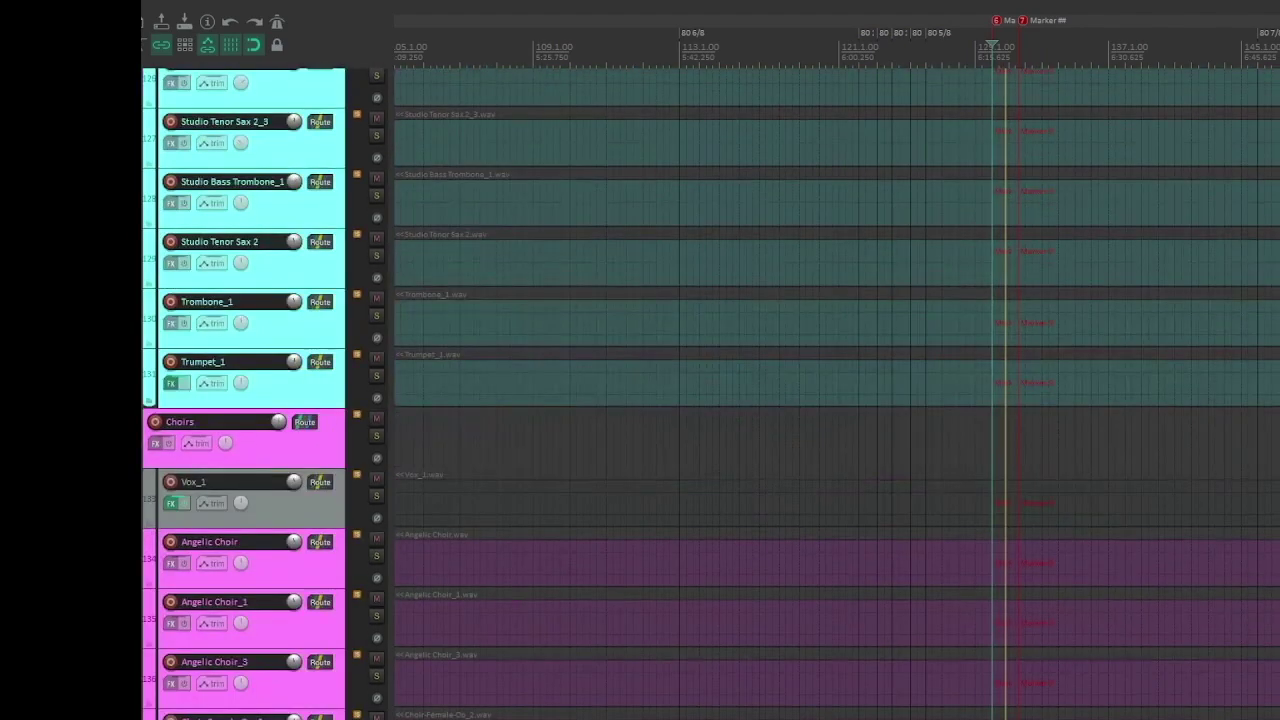
pyautogui.scroll(10, 710, 393)
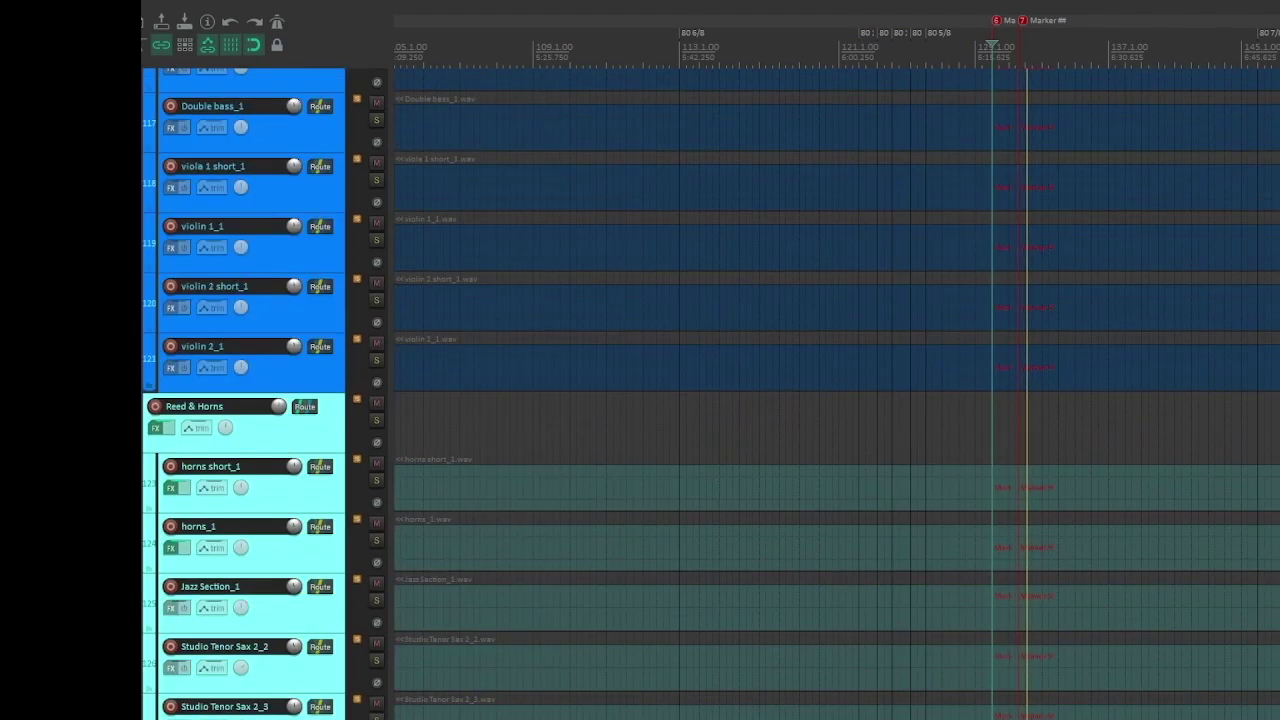
pyautogui.scroll(10, 710, 393)
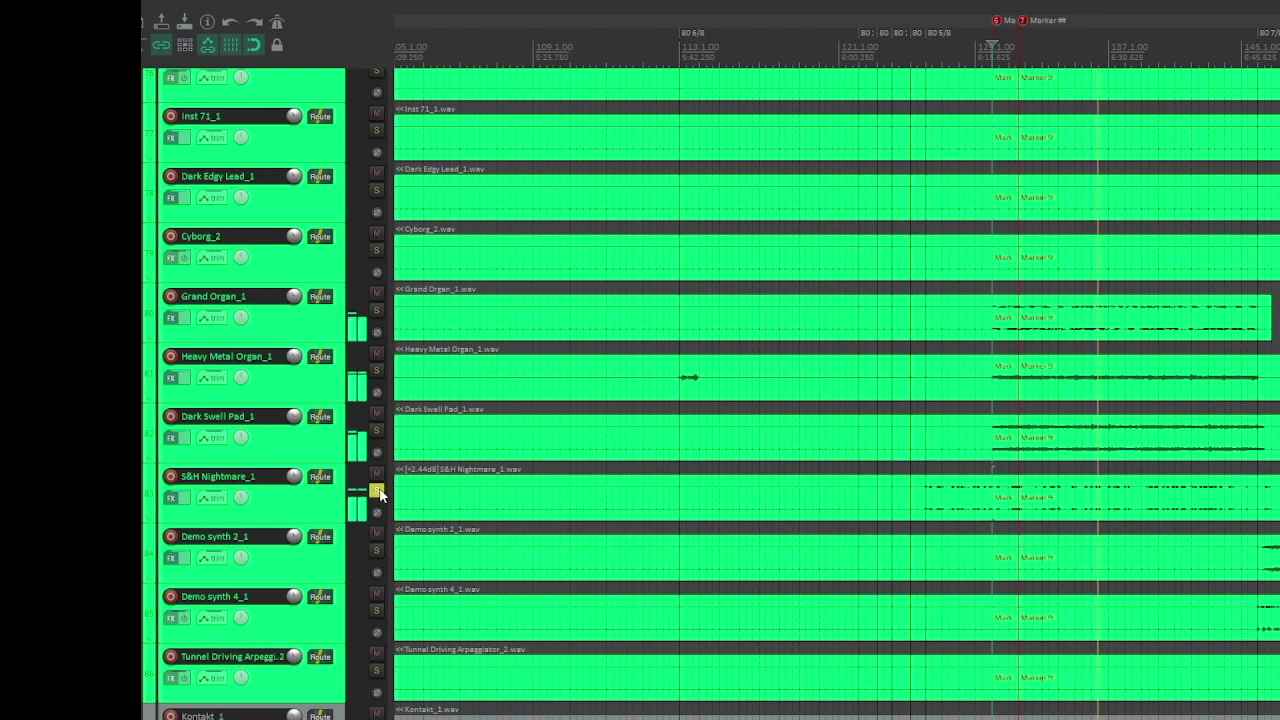
pyautogui.click(377, 491)
pyautogui.click(377, 430)
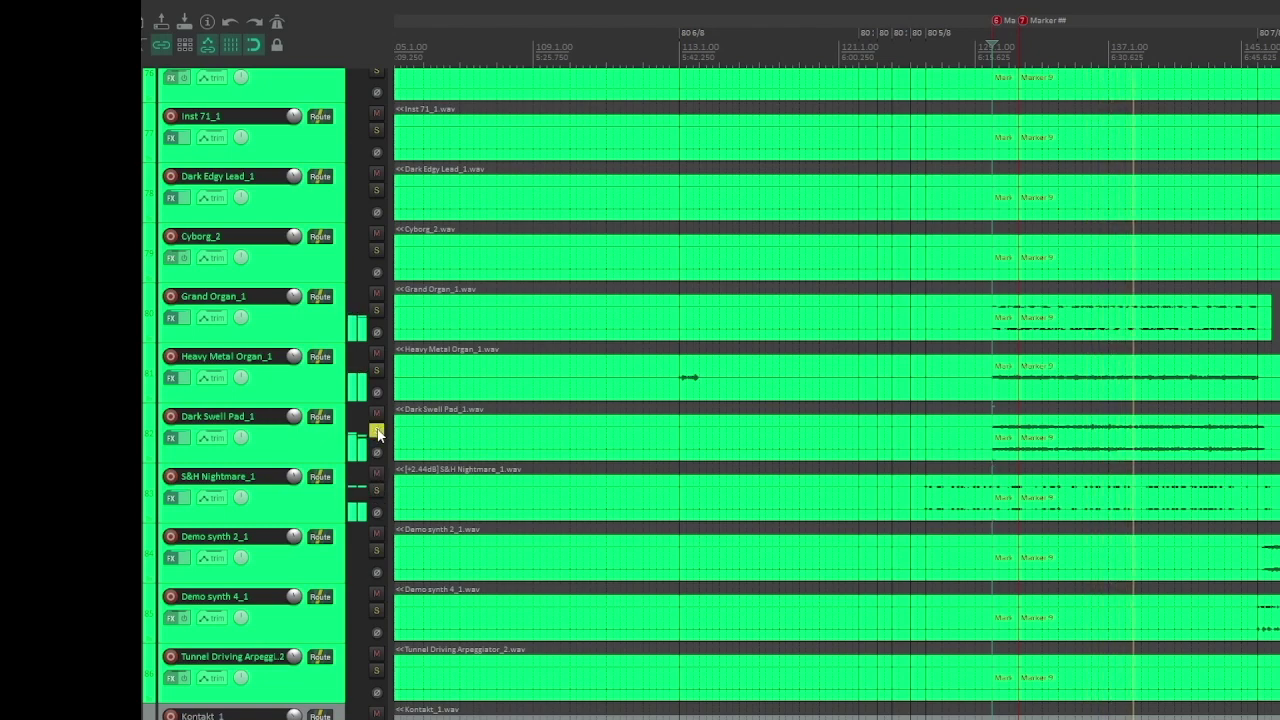
pyautogui.click(377, 371)
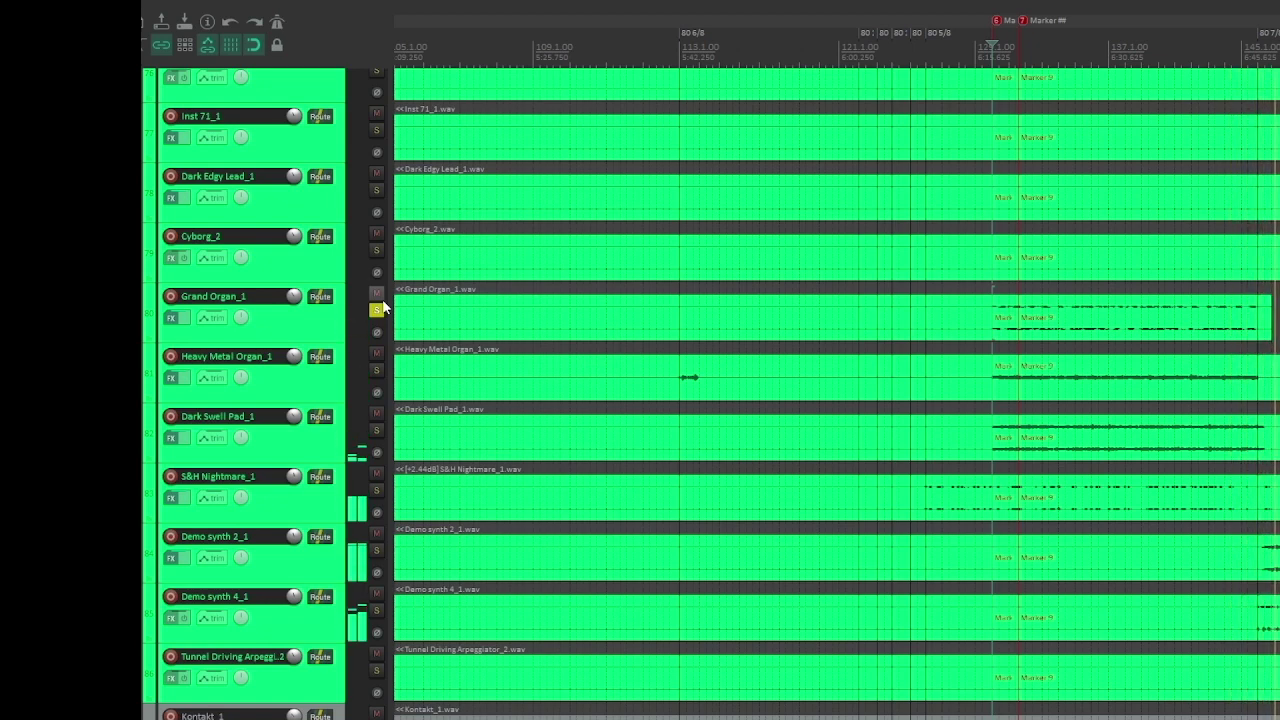
# Play from near the second marker on Grand Organ_1, solo Demo synth 2_1 and Demo synth 4_1 to hear them, and release their solos.
pyautogui.click(1021, 322)
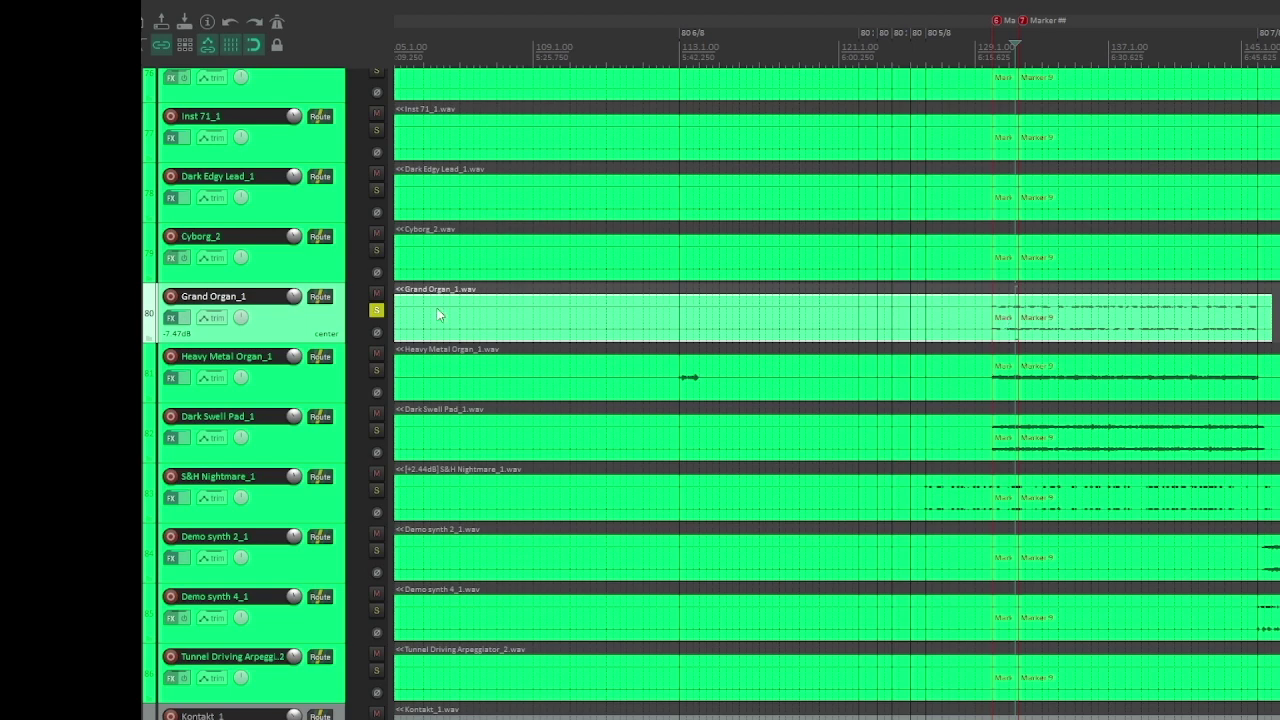
pyautogui.press('space')
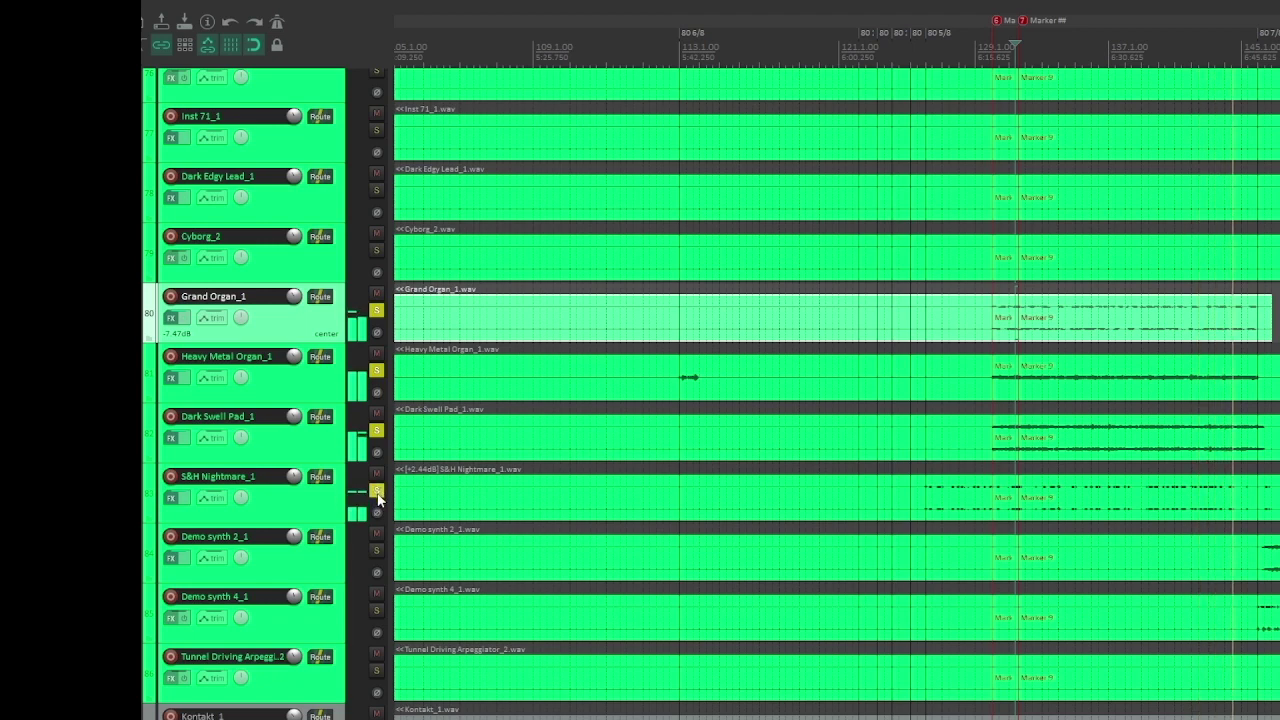
pyautogui.click(376, 550)
pyautogui.click(376, 610)
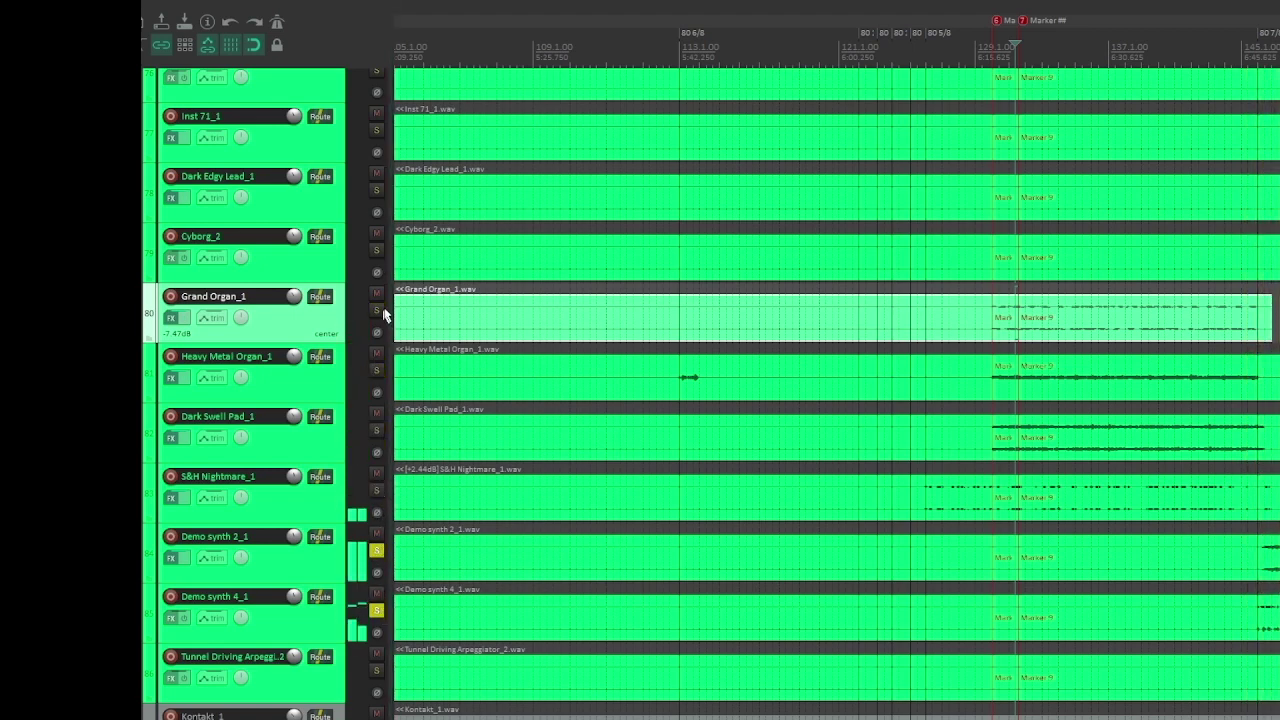
pyautogui.scroll(-2, 323, 397)
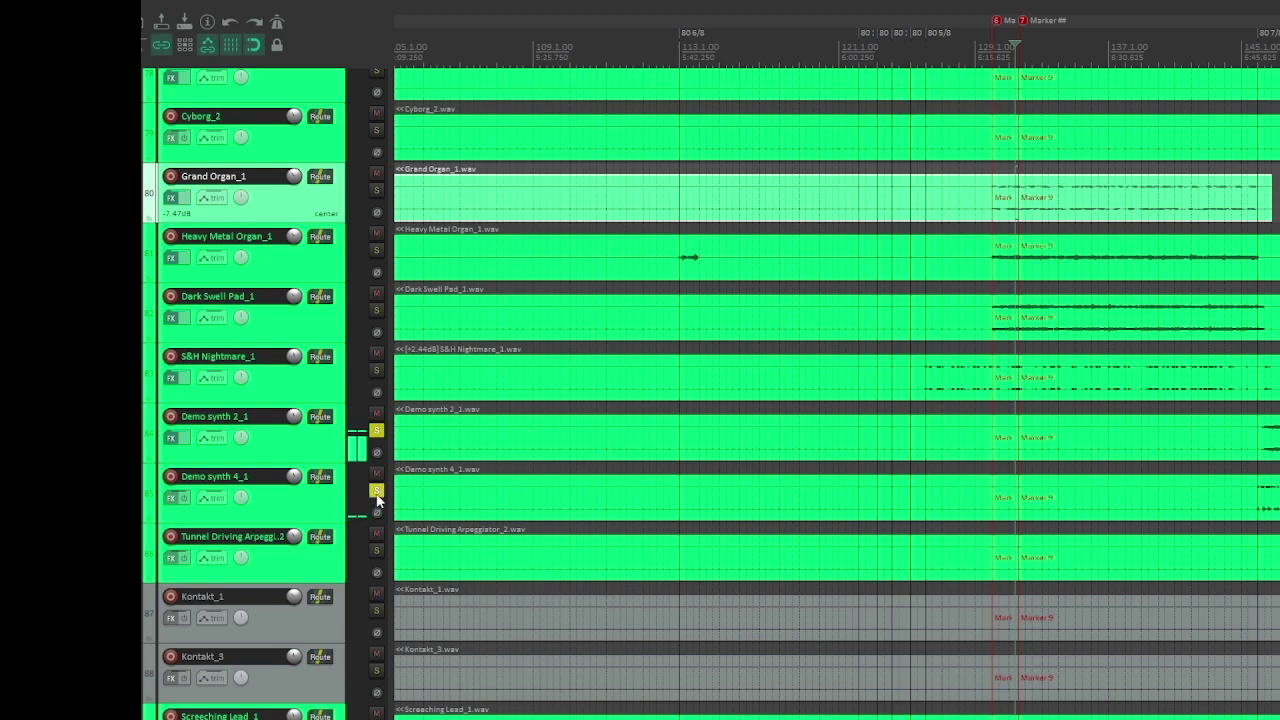
pyautogui.scroll(2, 380, 451)
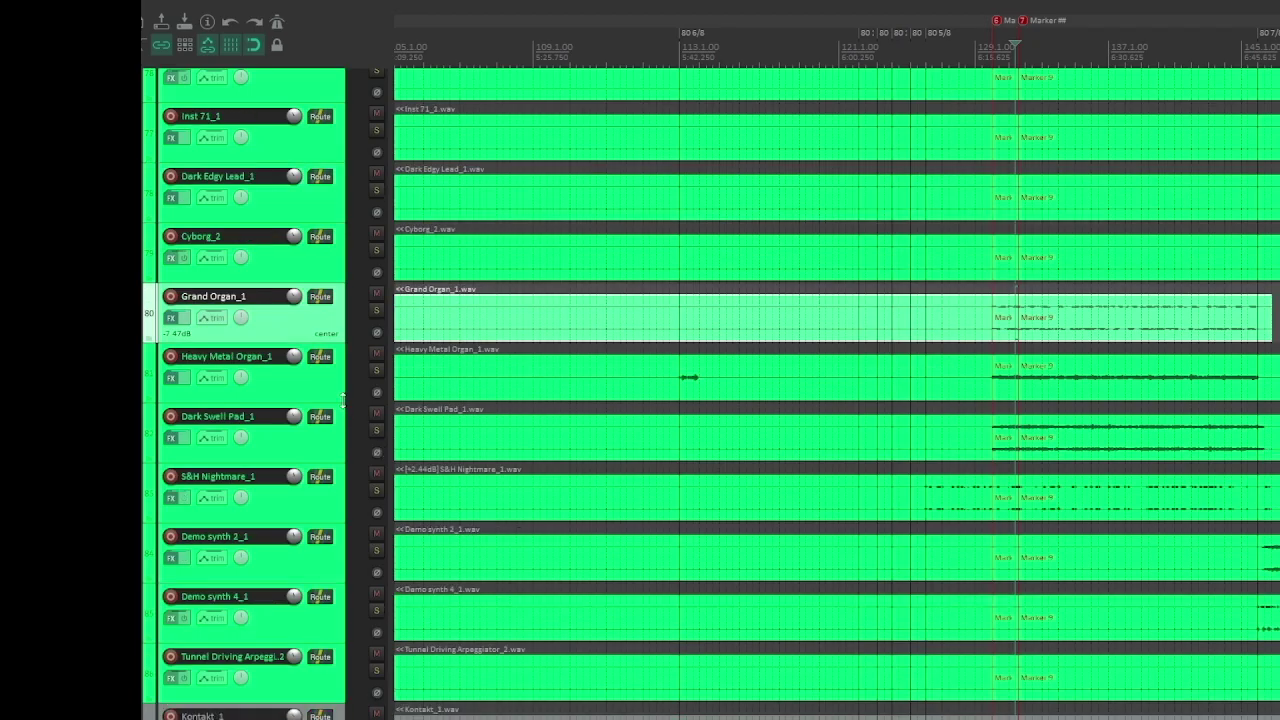
# Place the edit cursor on Demo synth 2_1 just before measure 145 and release the Synths Bus and FX bus solos.
pyautogui.scroll(-2, 380, 451)
pyautogui.click(1249, 437)
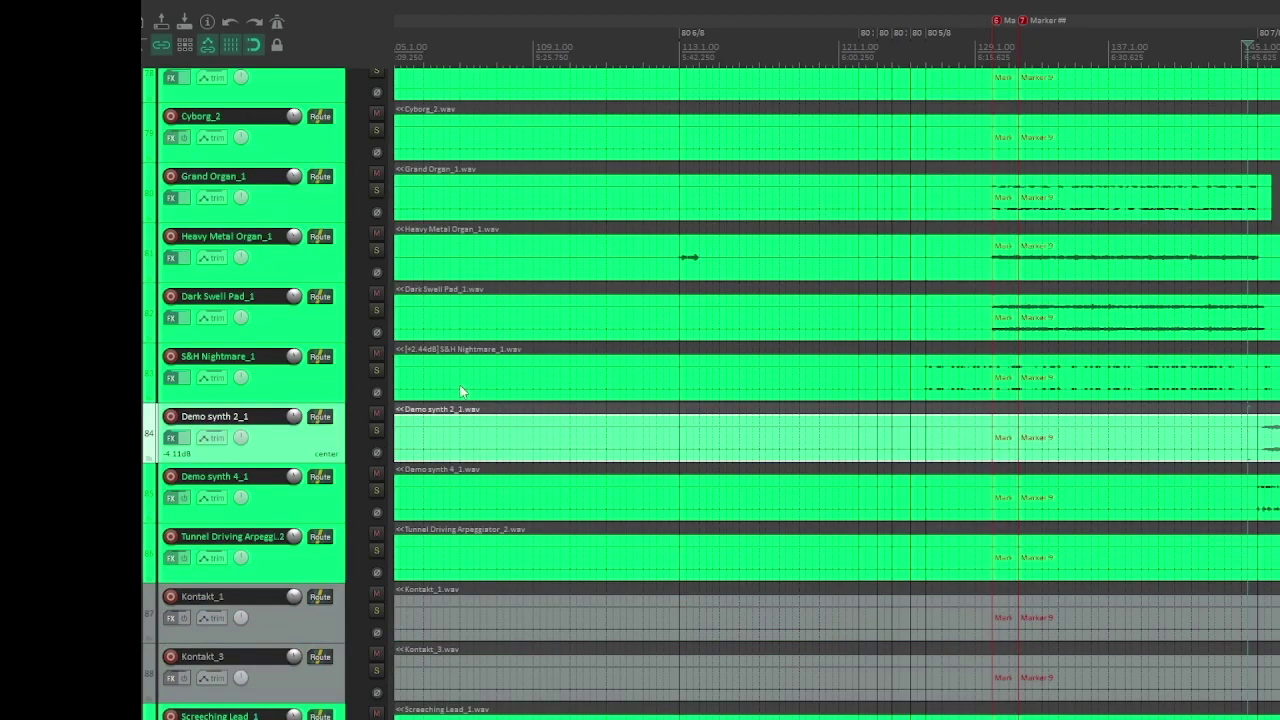
pyautogui.scroll(15, 357, 363)
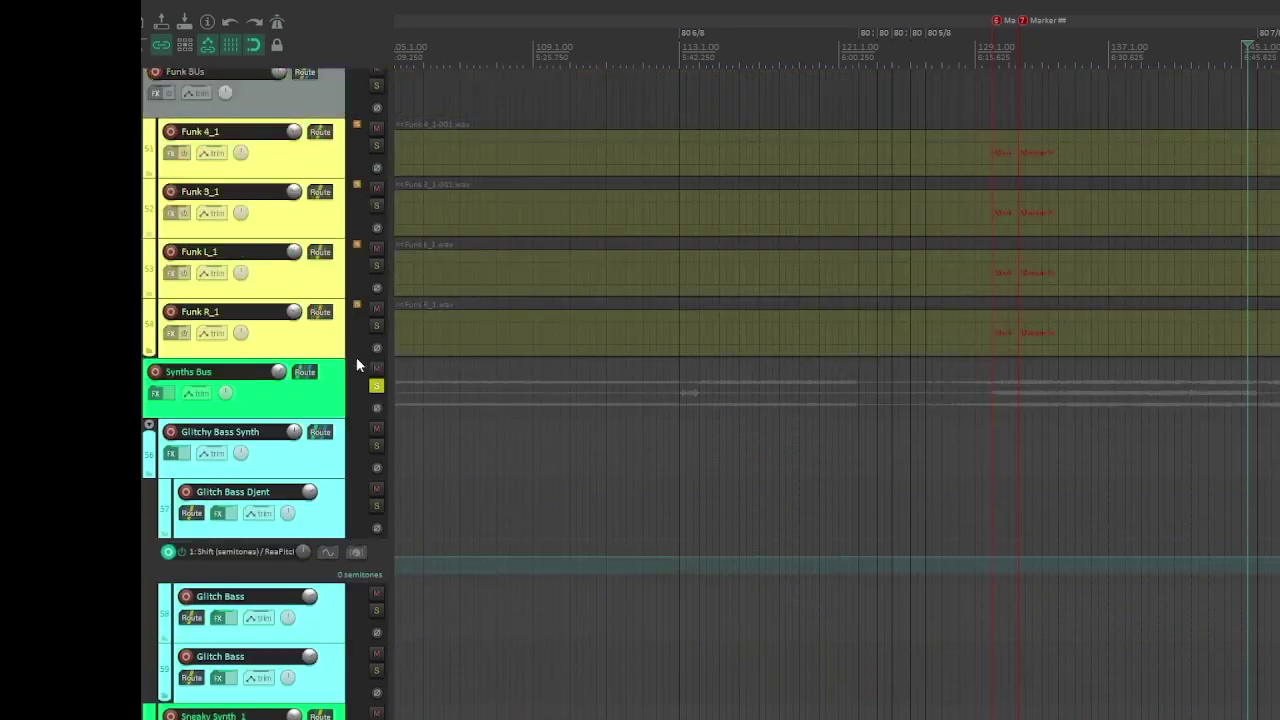
pyautogui.click(376, 386)
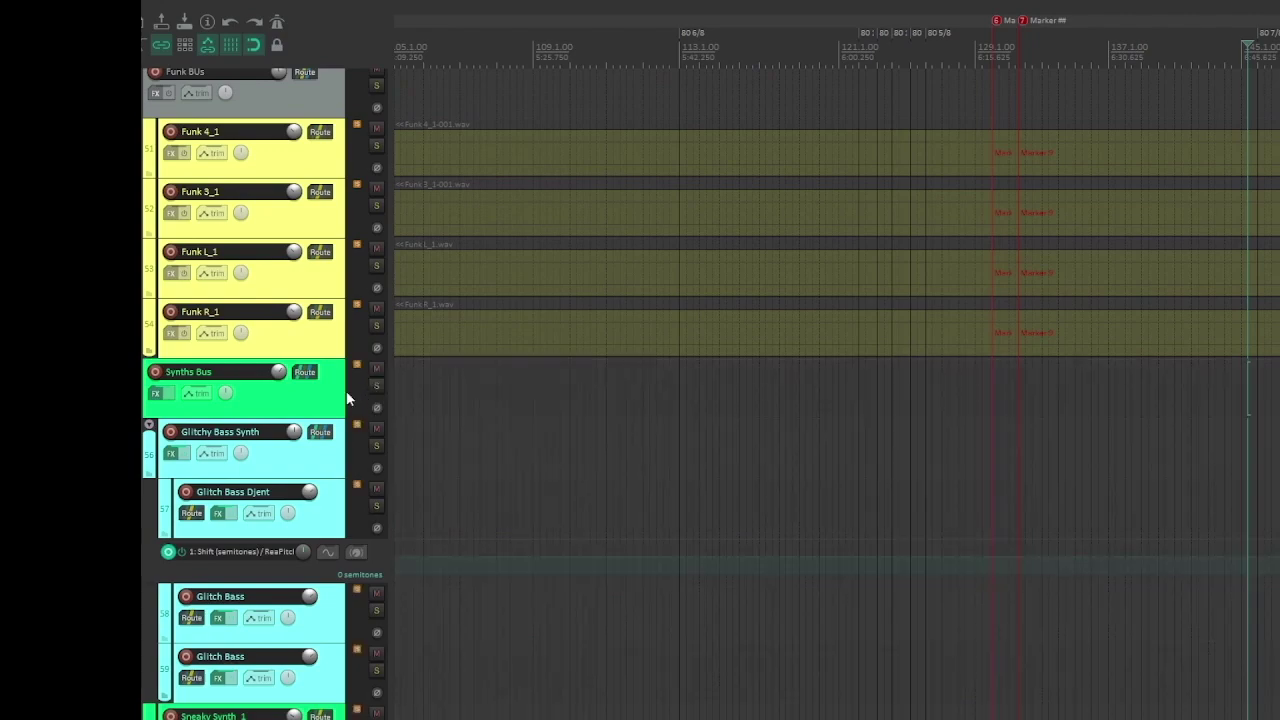
pyautogui.scroll(-15, 347, 399)
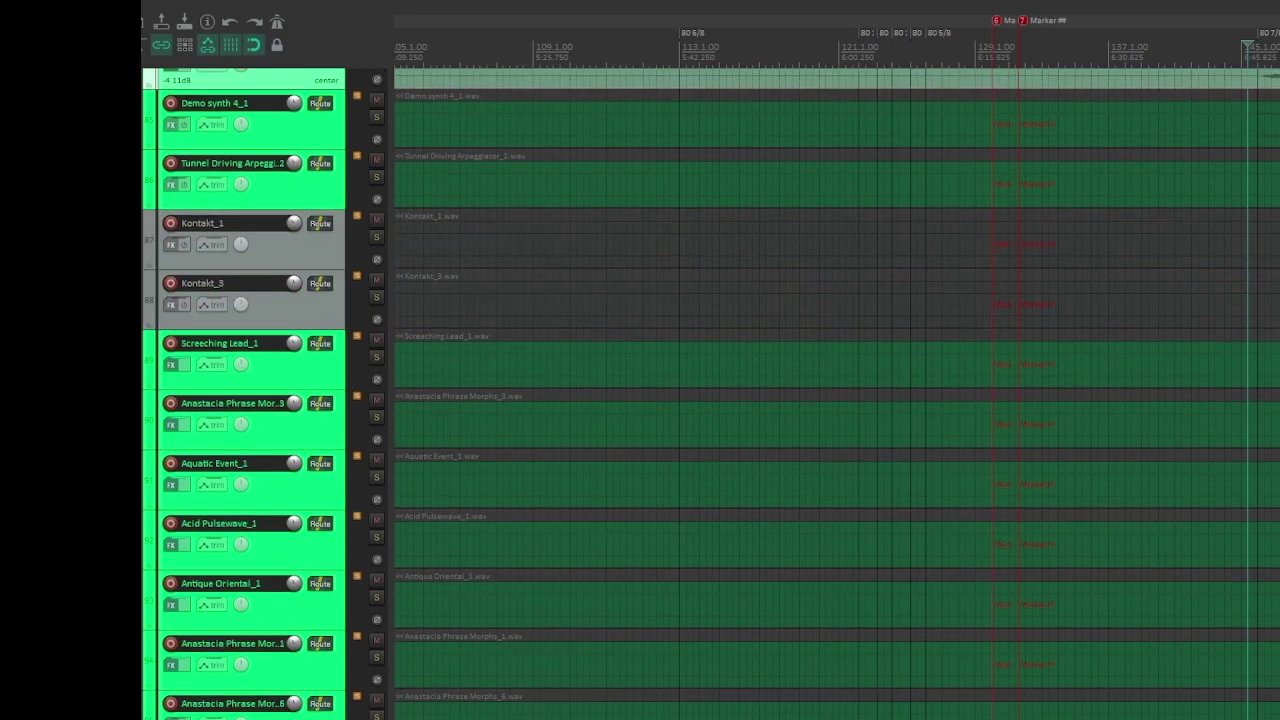
pyautogui.scroll(-20, 347, 399)
pyautogui.click(376, 165)
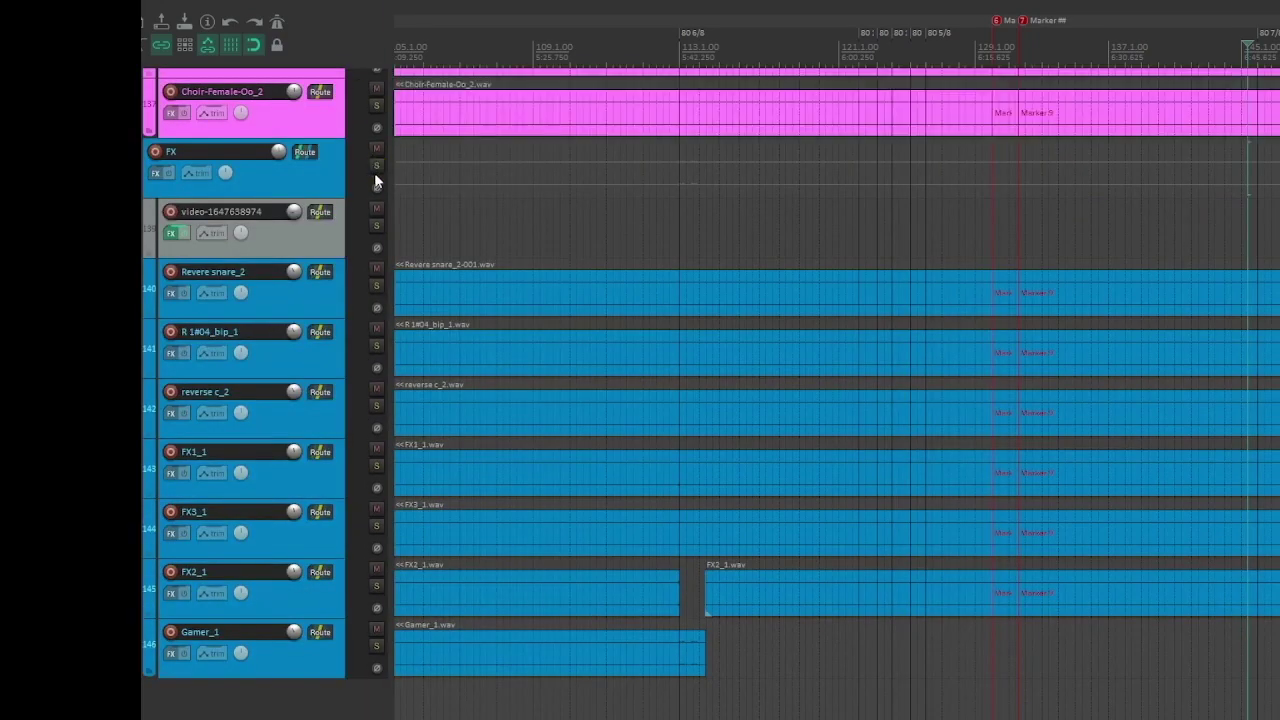
# Play the mix from just before measure 145, solo the Synths Bus, and examine the synth tracks down to the Strings Bus.
pyautogui.scroll(15, 347, 399)
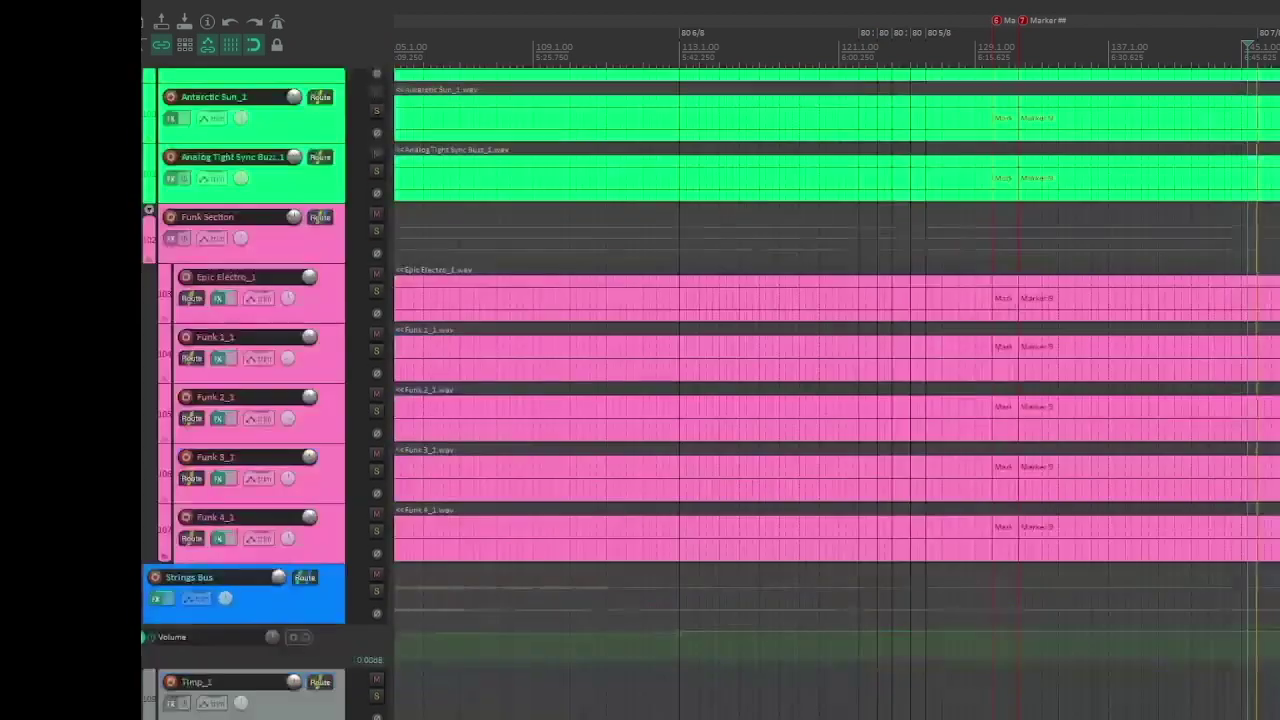
pyautogui.scroll(10, 347, 399)
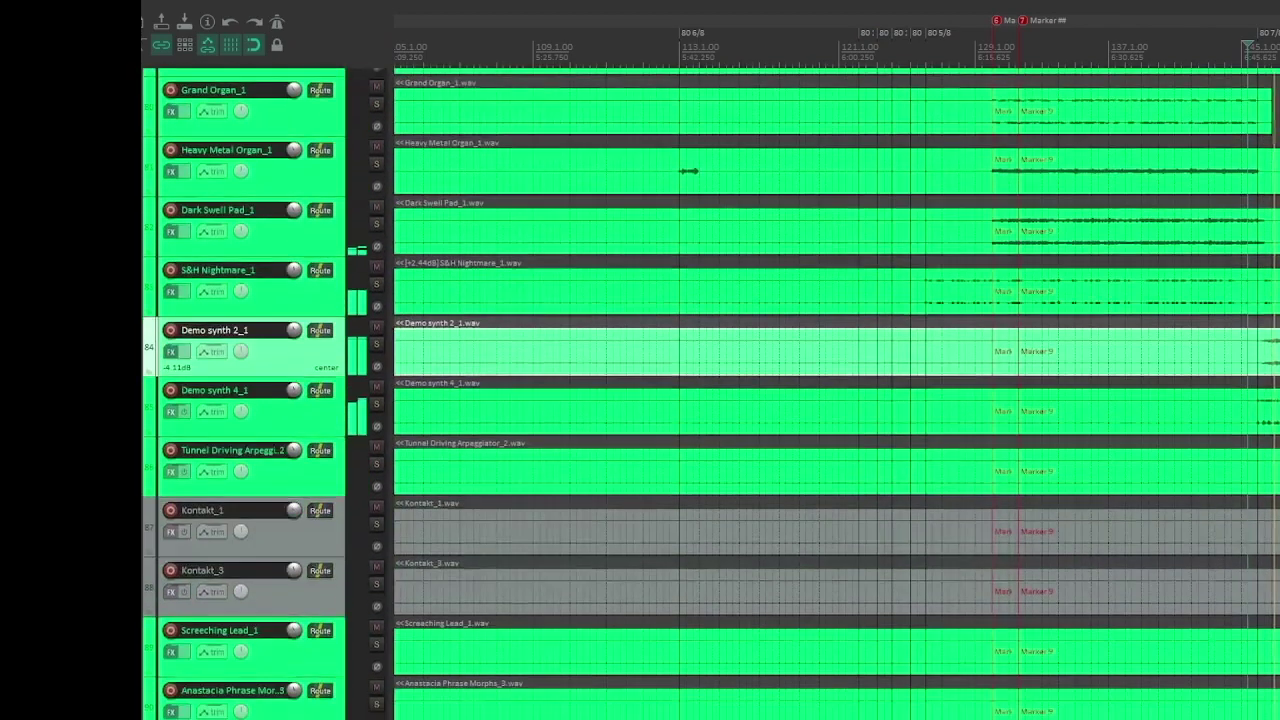
pyautogui.scroll(2, 711, 394)
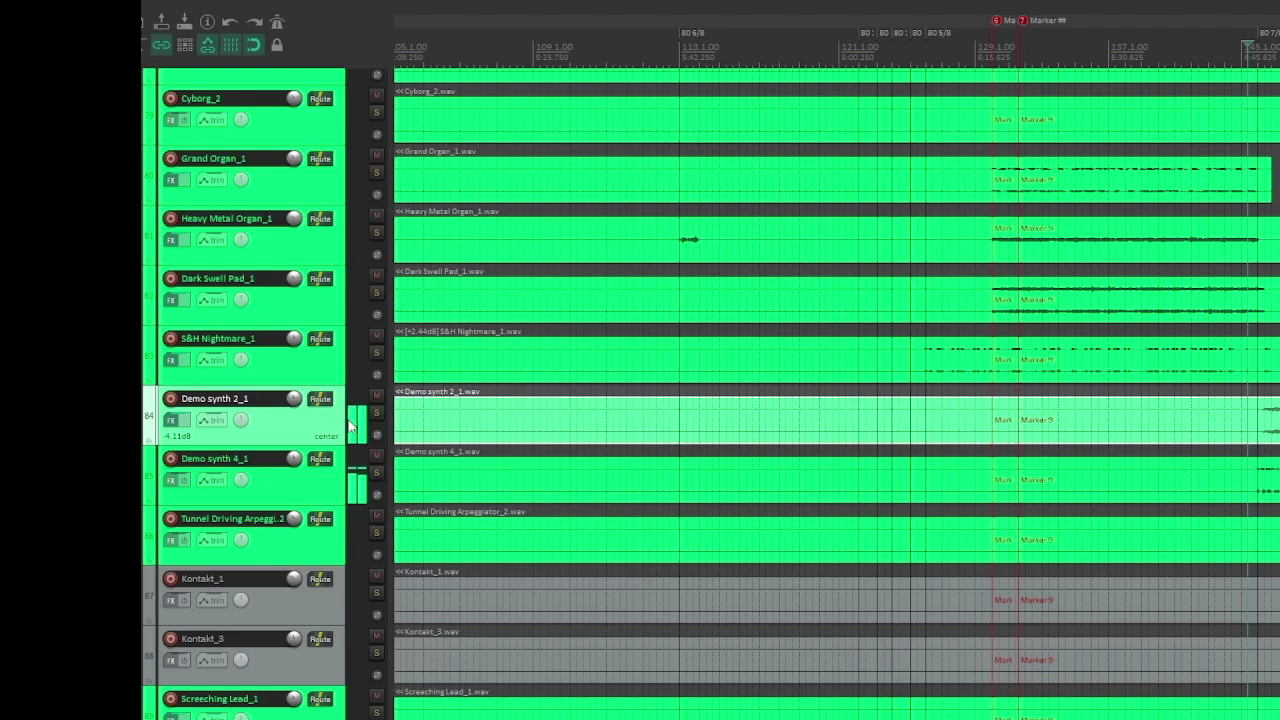
pyautogui.scroll(15, 349, 425)
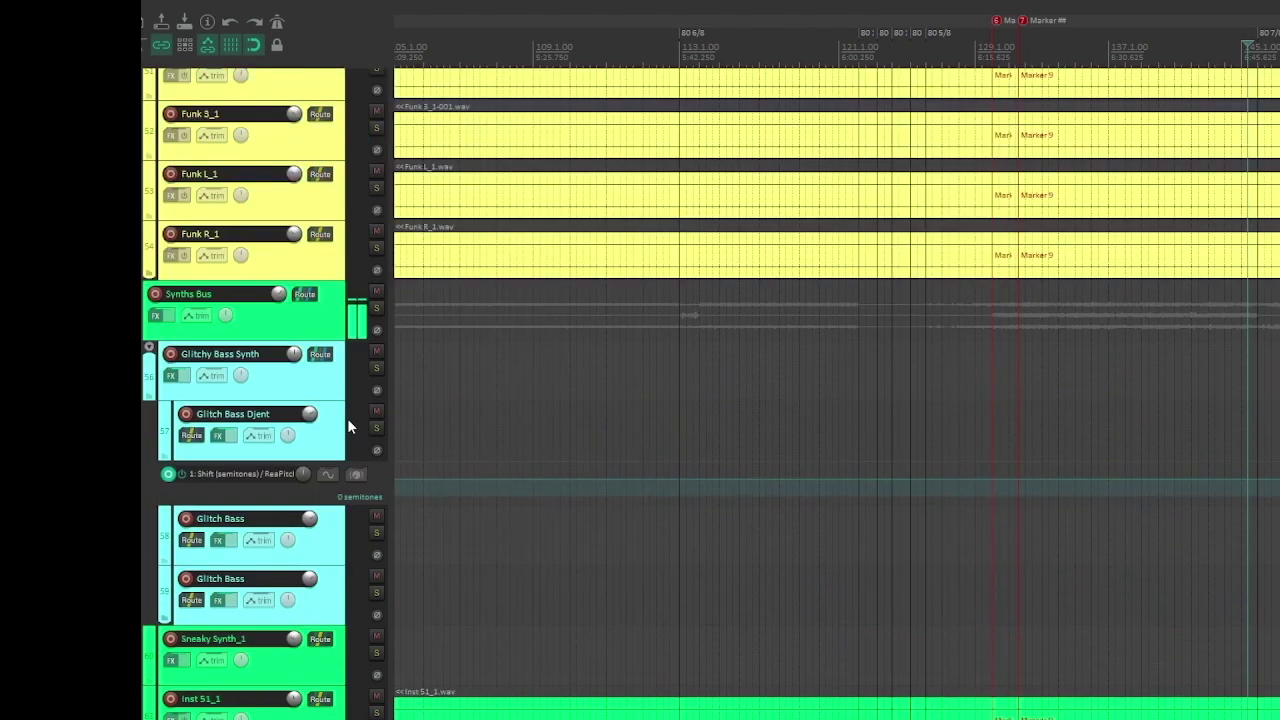
pyautogui.scroll(-15, 354, 368)
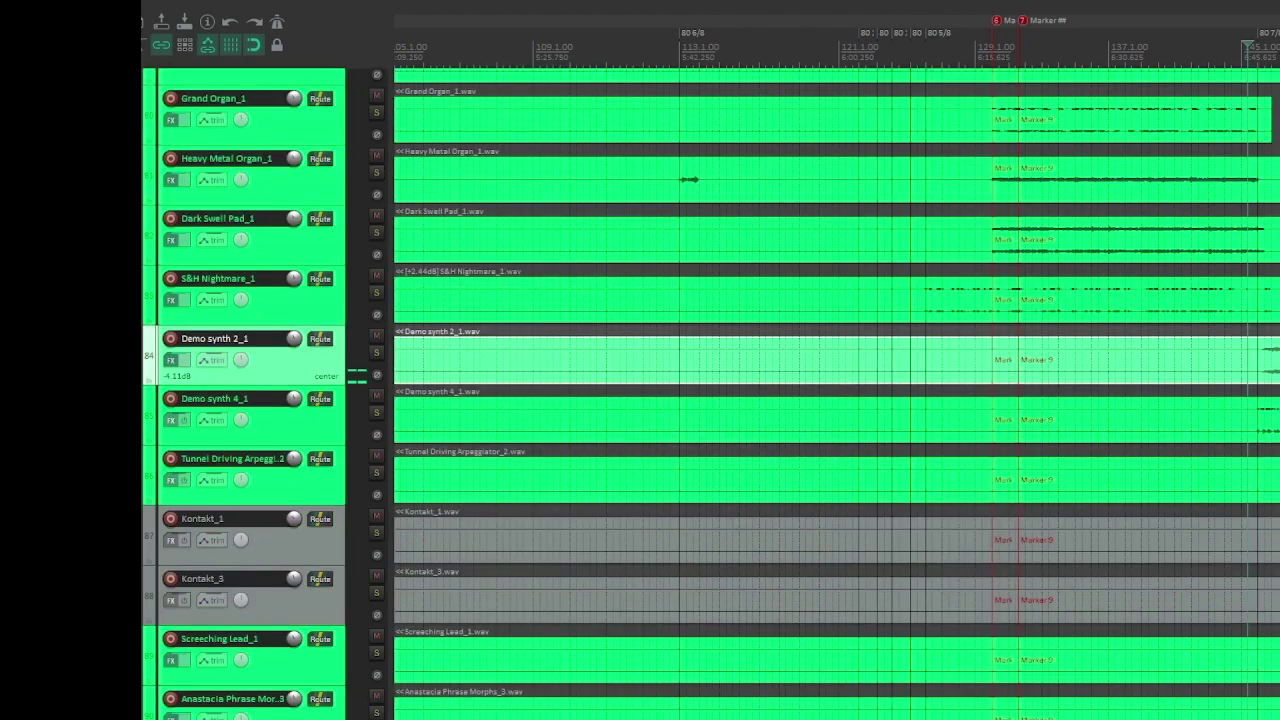
pyautogui.scroll(-15, 354, 368)
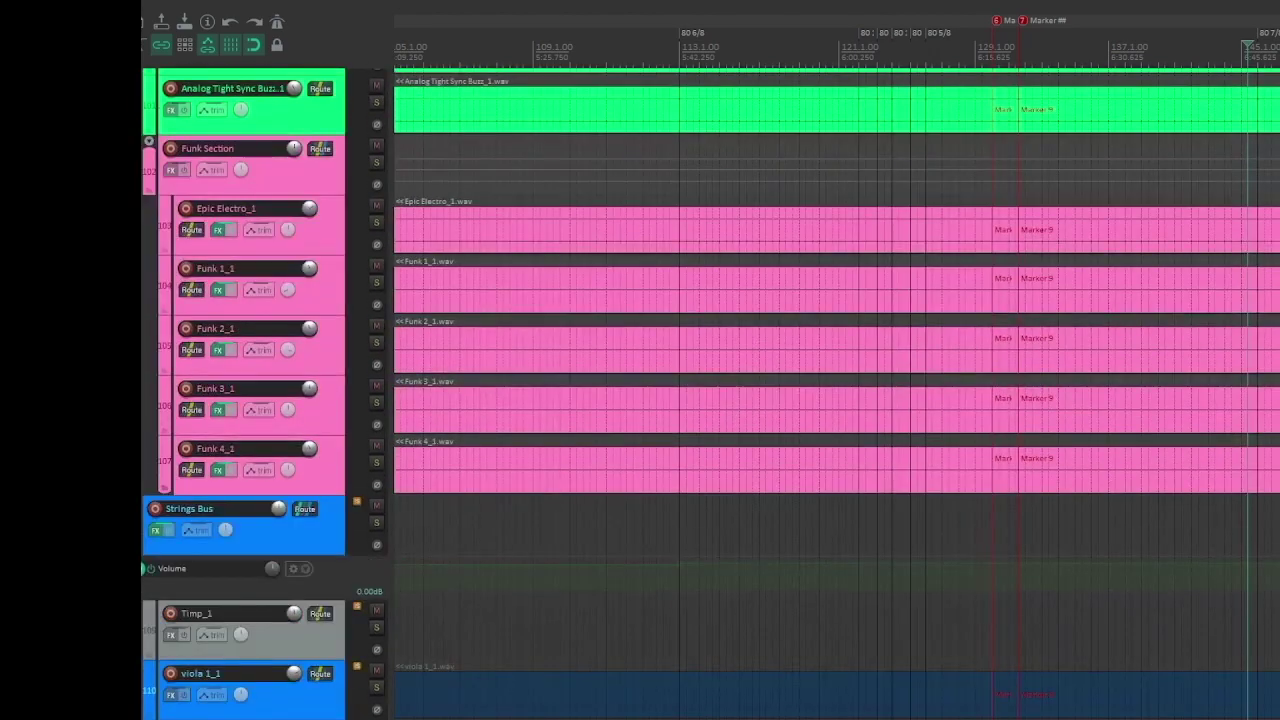
pyautogui.scroll(-8, 354, 368)
pyautogui.scroll(7, 354, 368)
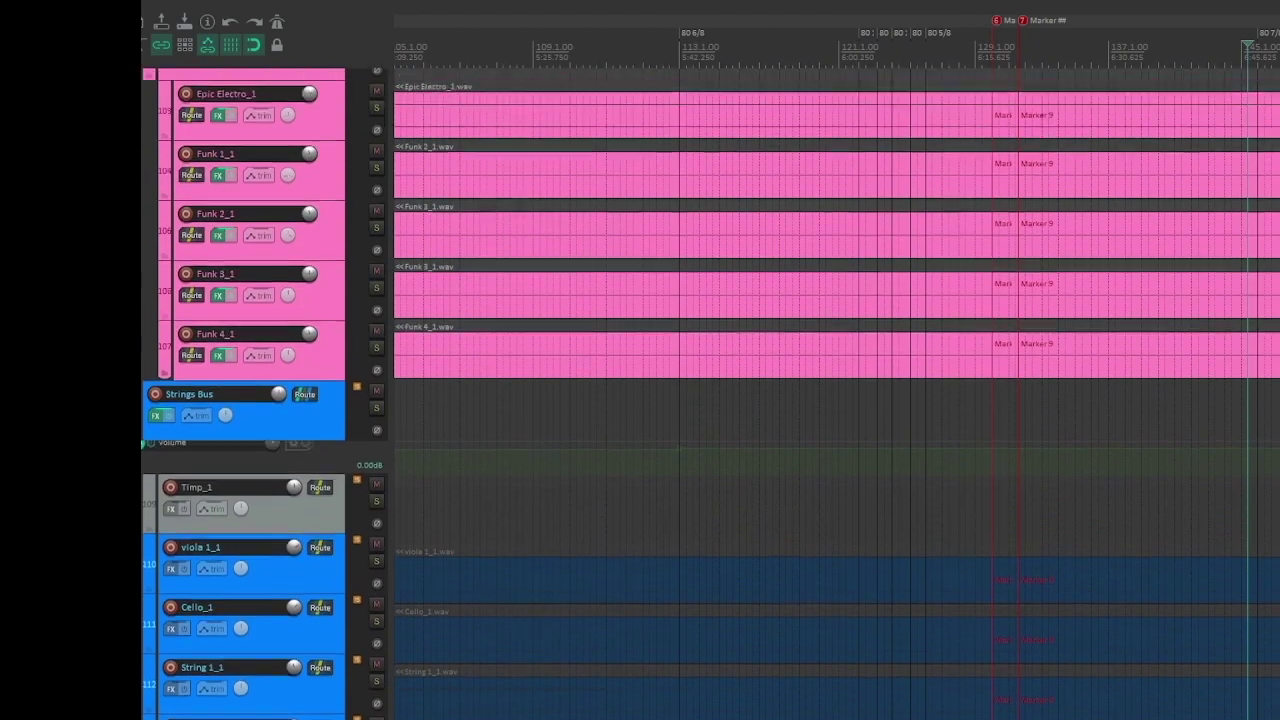
# Select the Strings Bus and place the edit cursor at the 4/4 time change just after measure 81.
pyautogui.scroll(2, 710, 392)
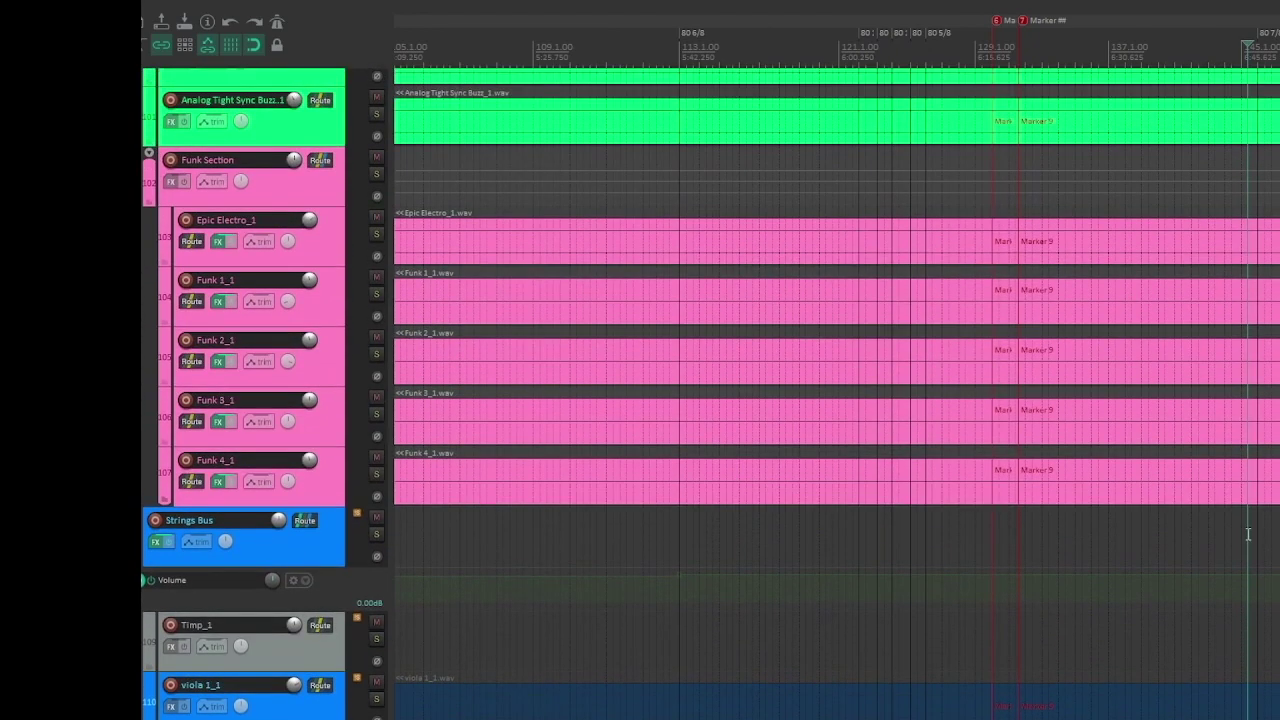
pyautogui.click(310, 547)
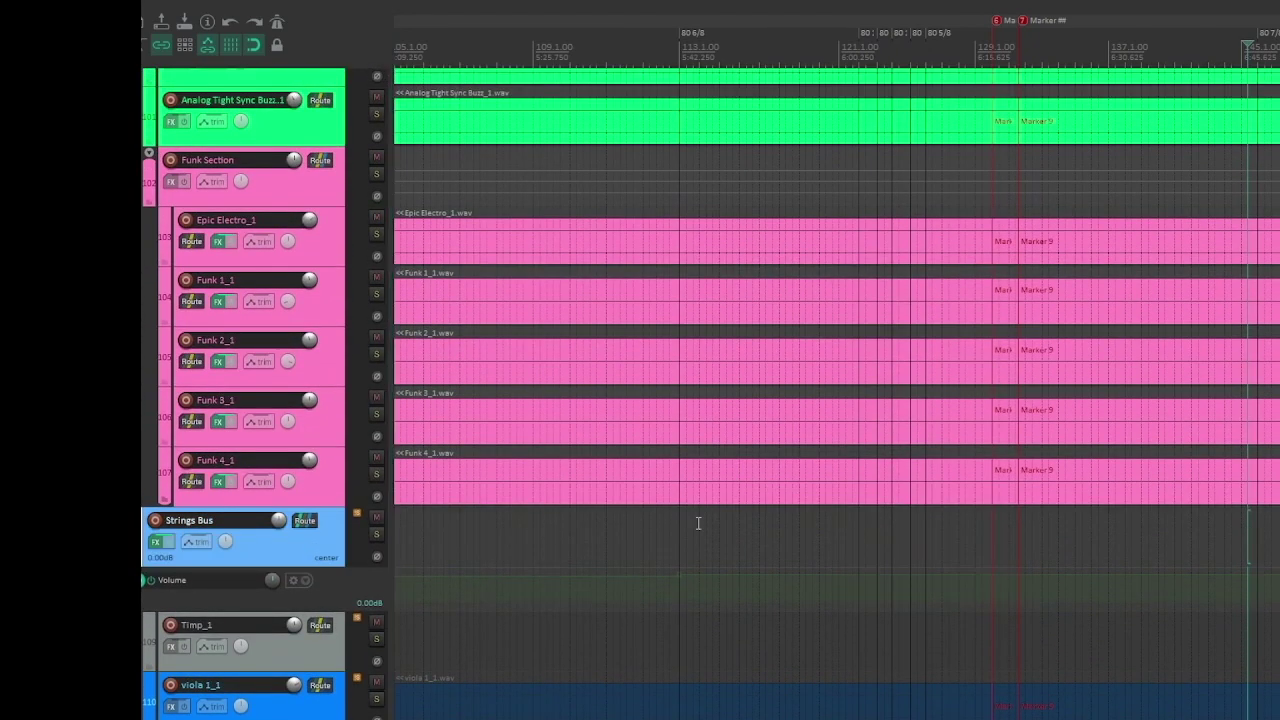
pyautogui.scroll(-2, 698, 522)
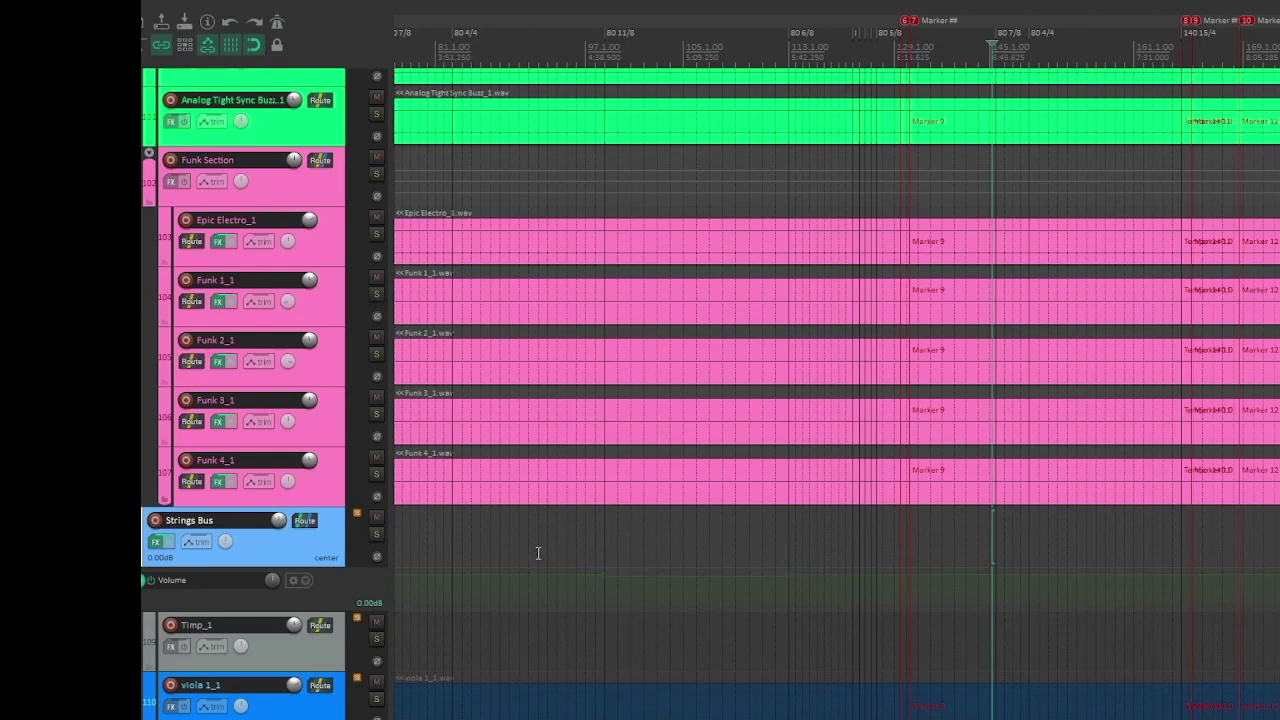
pyautogui.click(464, 545)
pyautogui.scroll(-2, 365, 535)
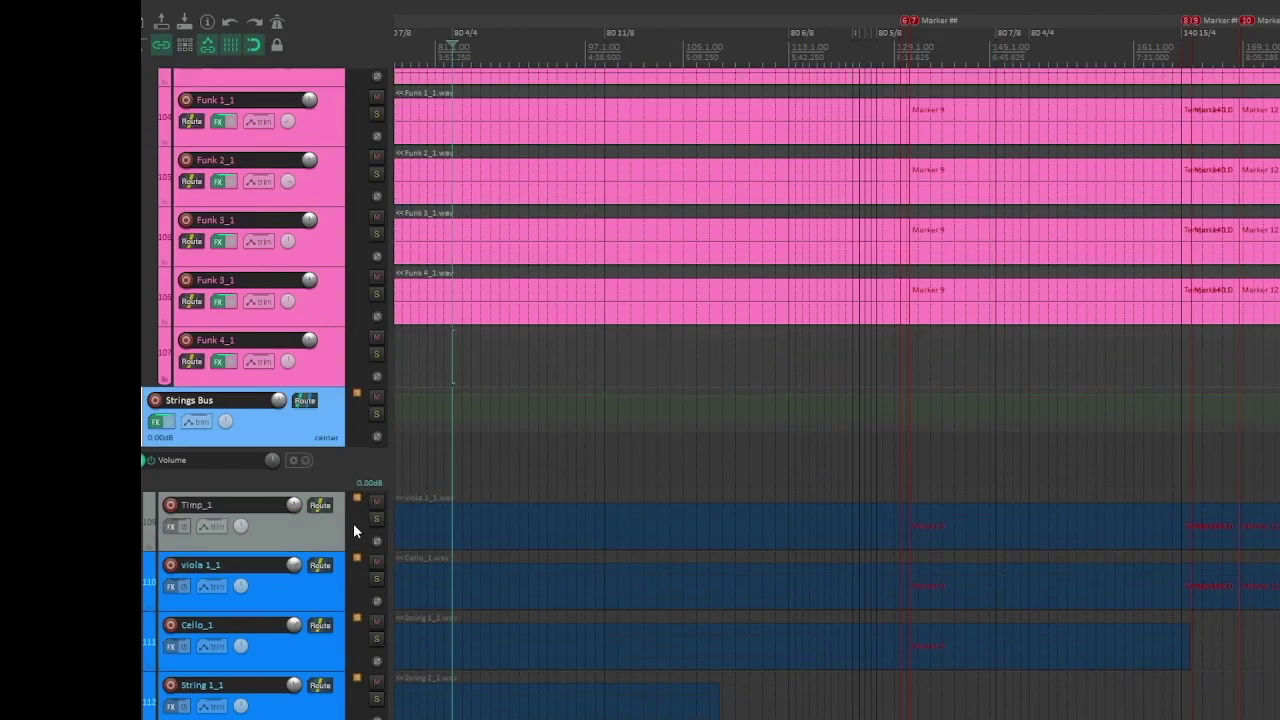
# Solo the Strings Bus and Reed & Horns, and place the edit cursor where the horns_1 part starts near measure 91.
pyautogui.scroll(-15, 379, 418)
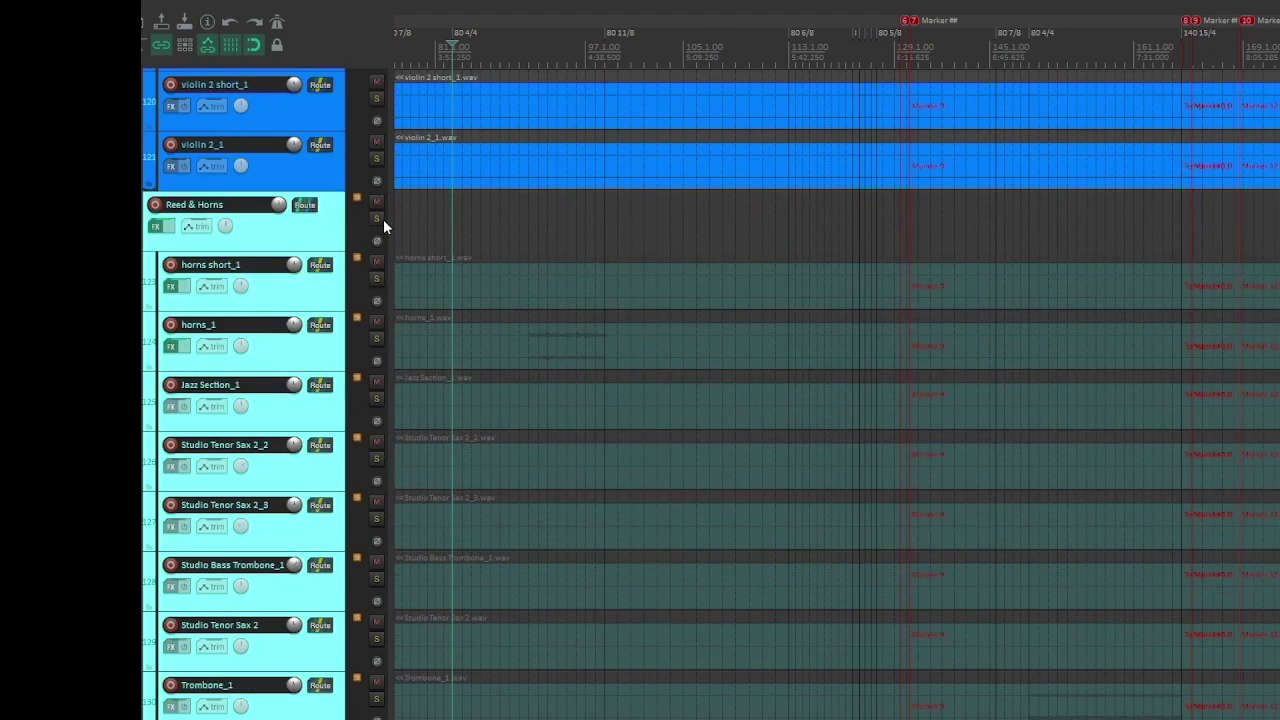
pyautogui.click(376, 218)
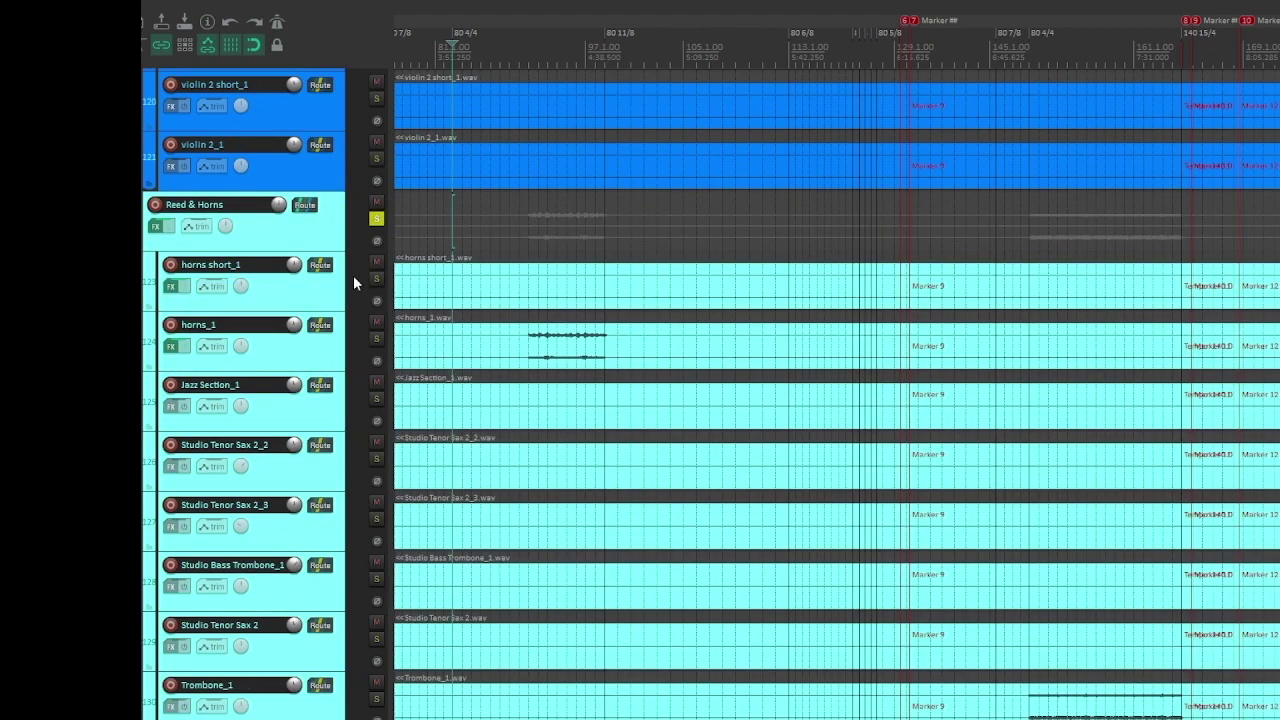
pyautogui.scroll(-3, 337, 262)
pyautogui.scroll(1, 340, 247)
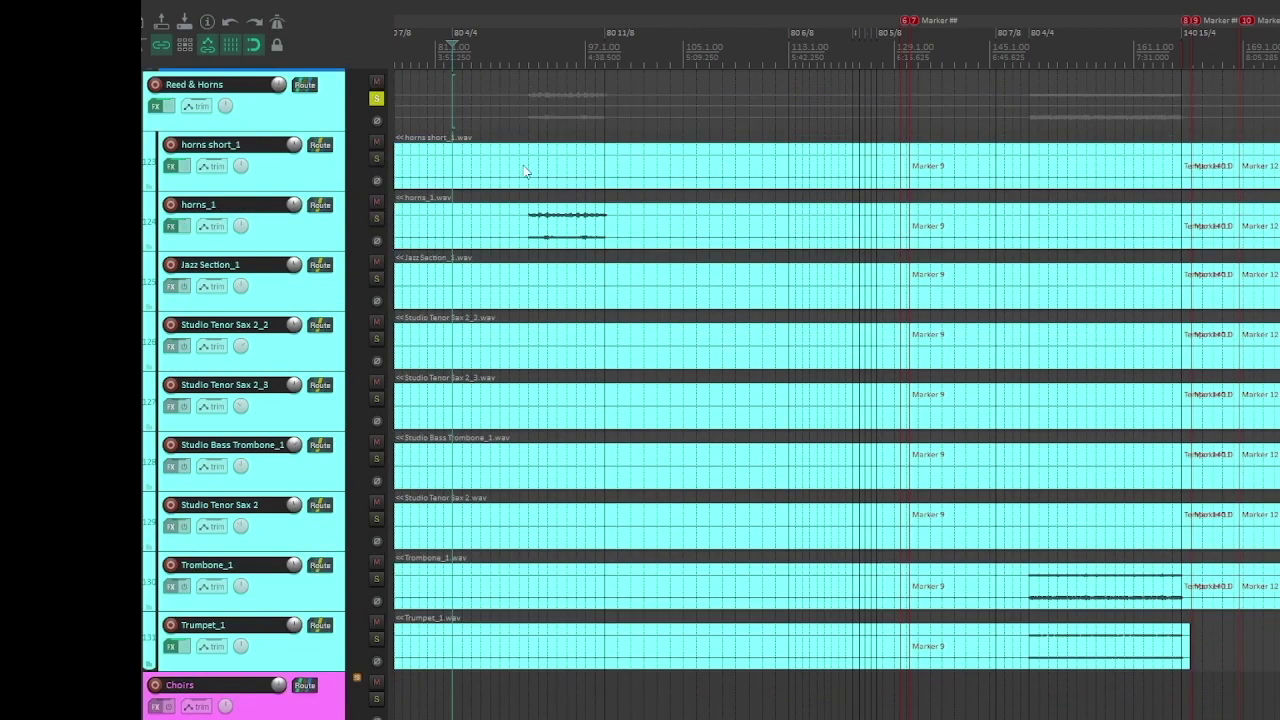
pyautogui.scroll(-3, 557, 171)
pyautogui.scroll(6, 651, 237)
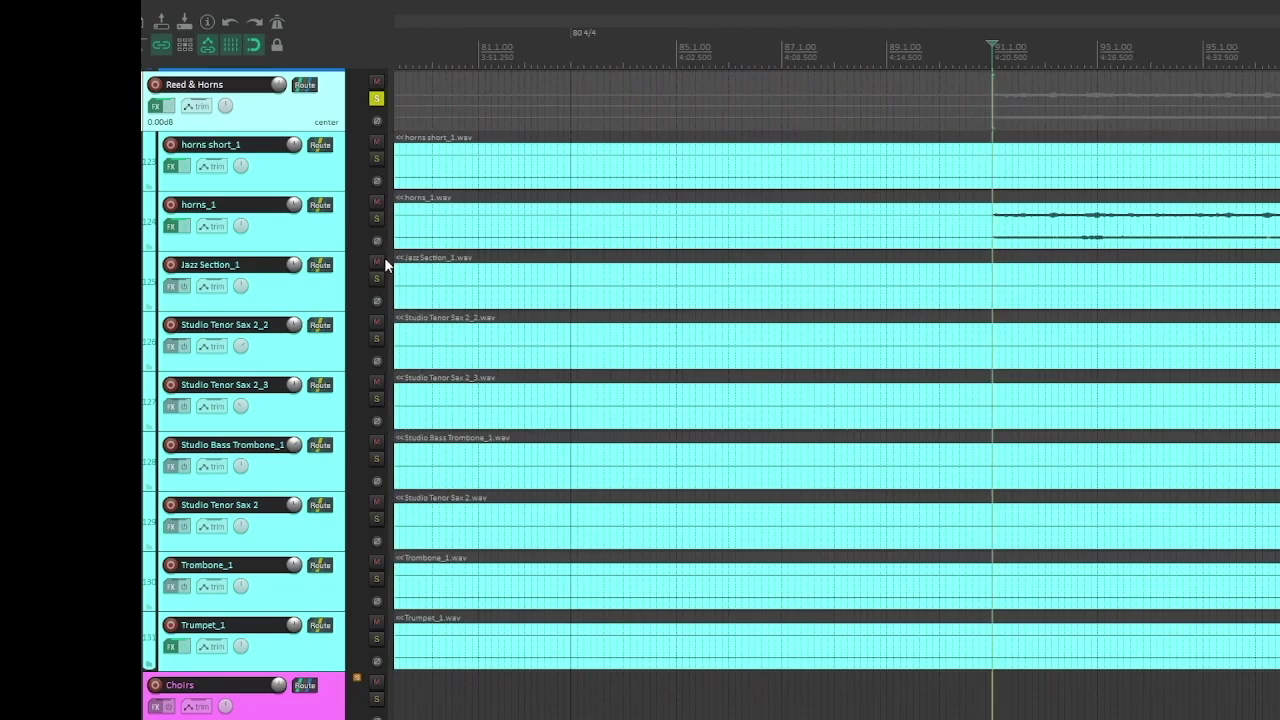
# Play from near measure 91, release the Synths Bus solo, and return to the Reed & Horns tracks.
pyautogui.scroll(10, 346, 300)
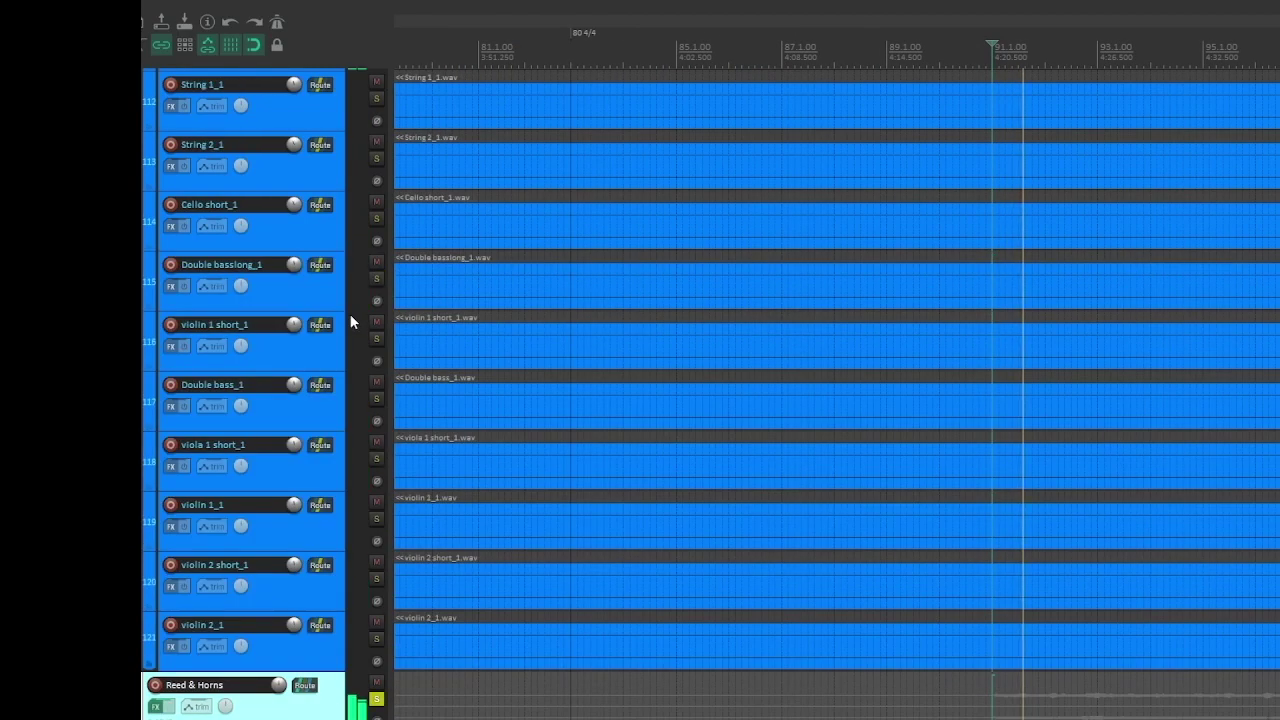
pyautogui.scroll(15, 350, 322)
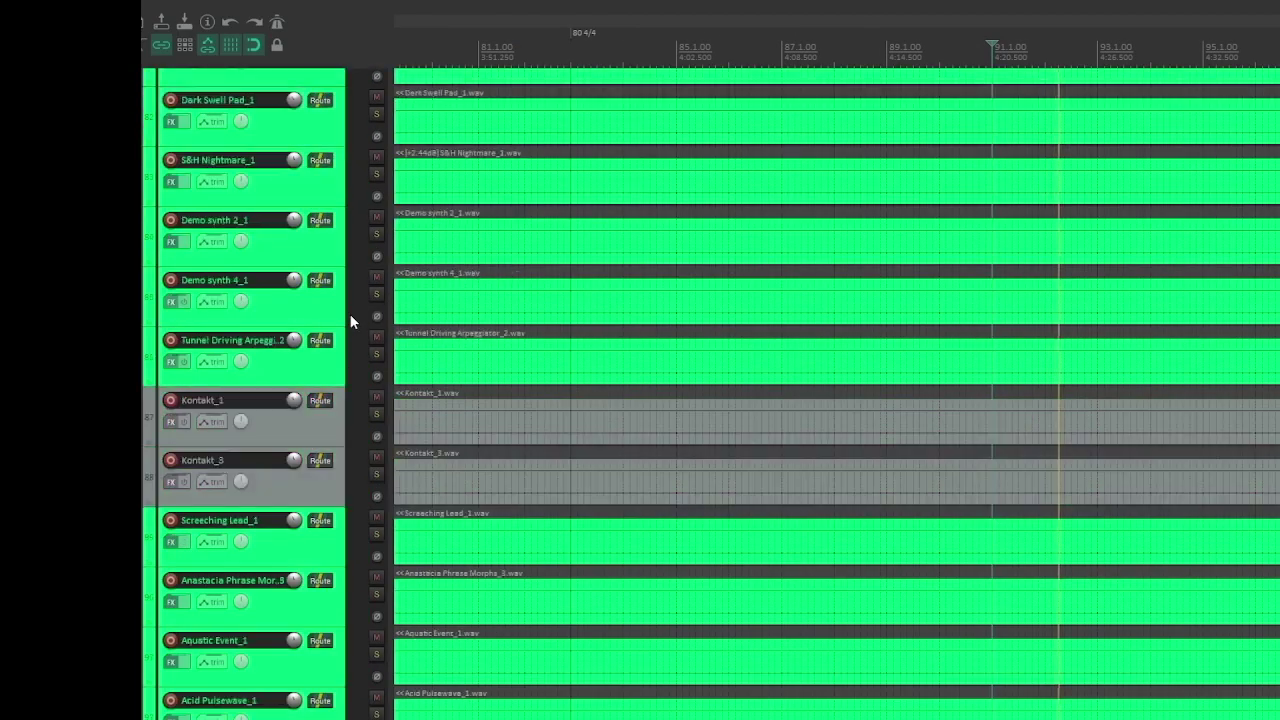
pyautogui.scroll(10, 350, 313)
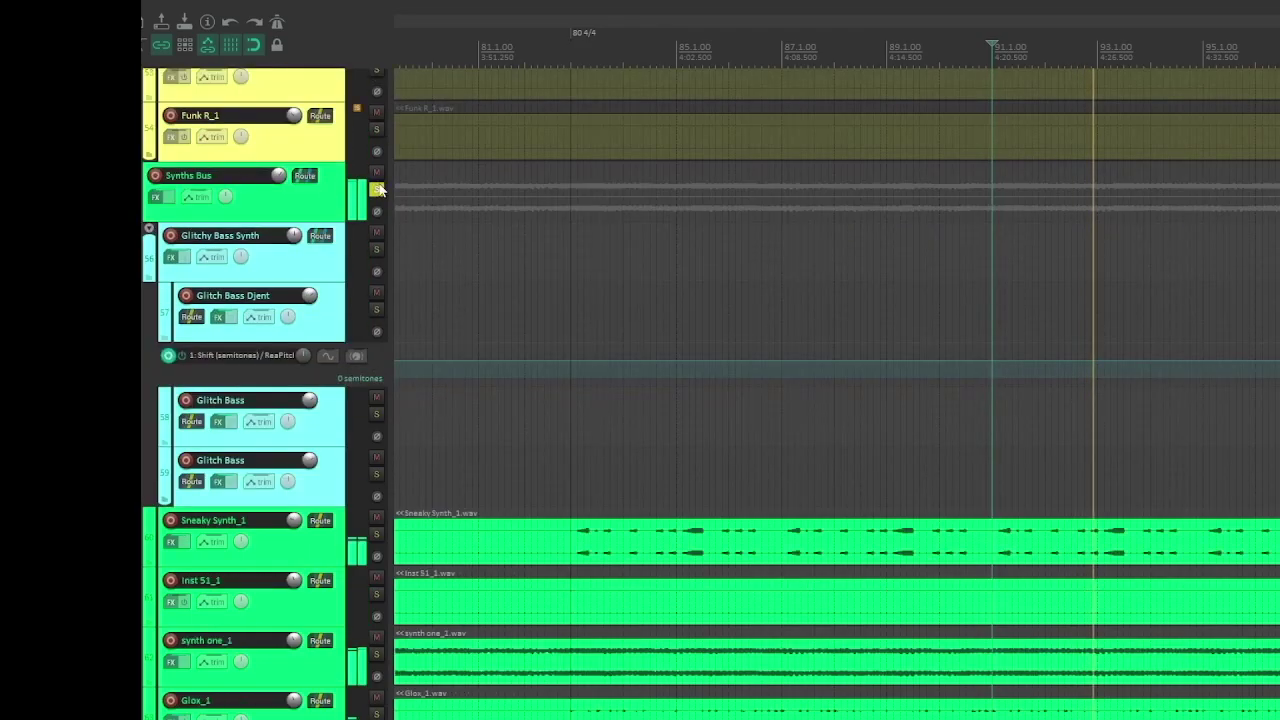
pyautogui.scroll(-15, 710, 392)
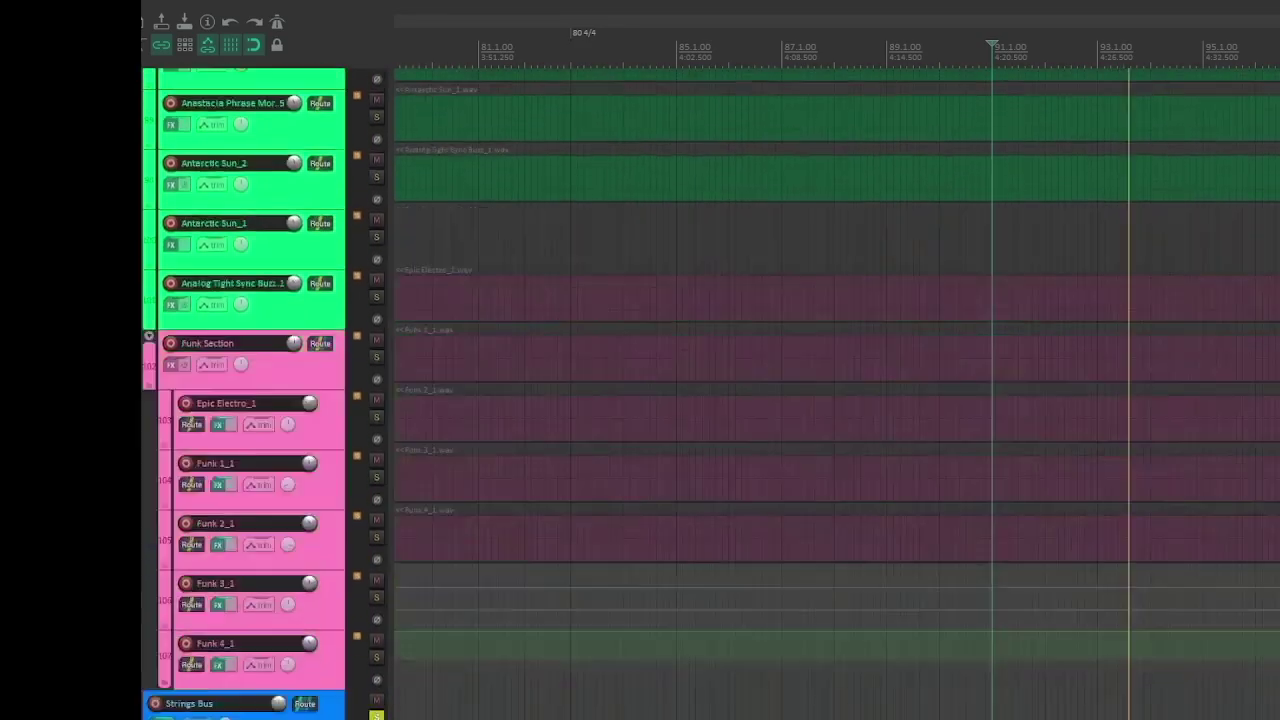
pyautogui.scroll(-10, 710, 392)
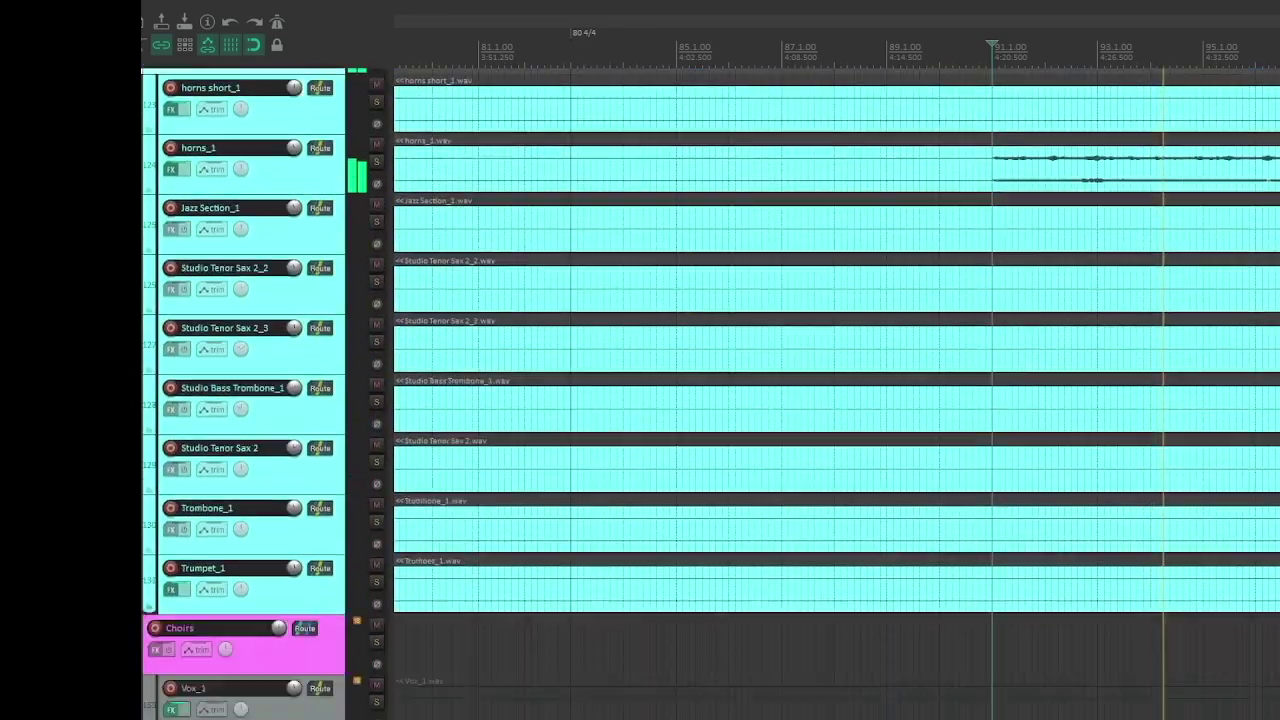
# Release the Strings Bus solo during playback to hear the horns_1 part in Reed & Horns by itself.
pyautogui.scroll(5, 580, 377)
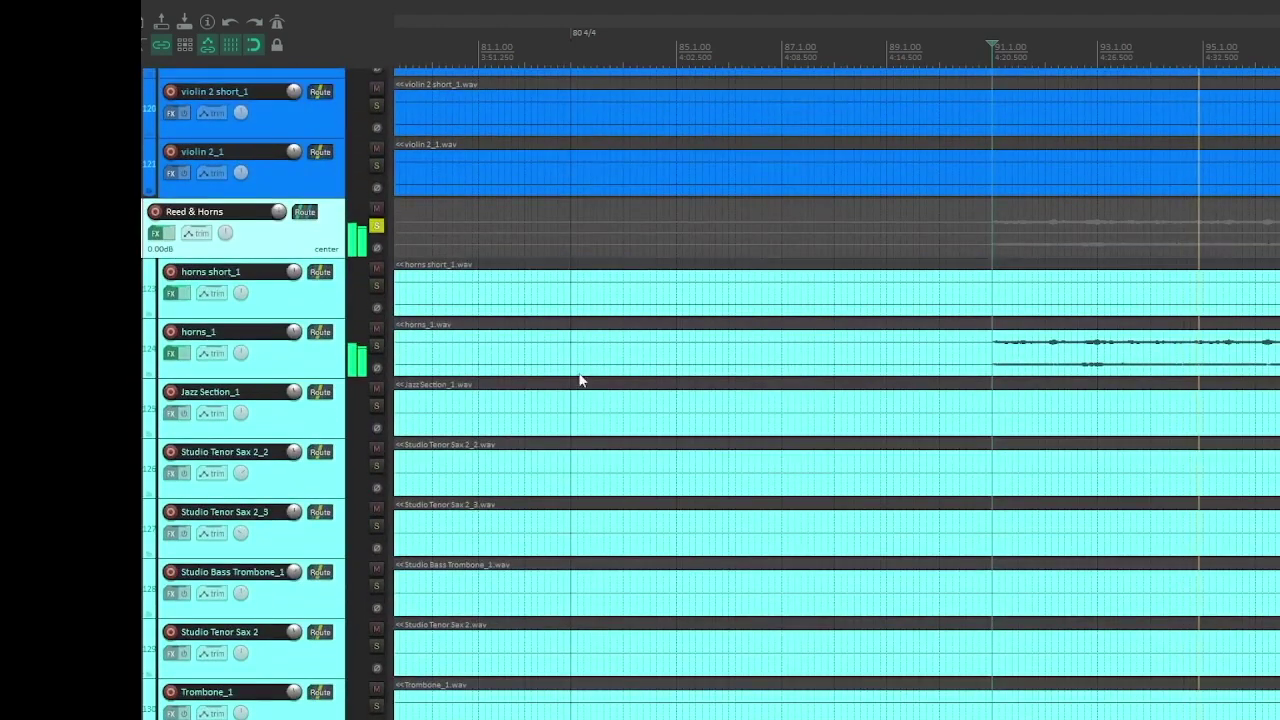
pyautogui.scroll(10, 344, 282)
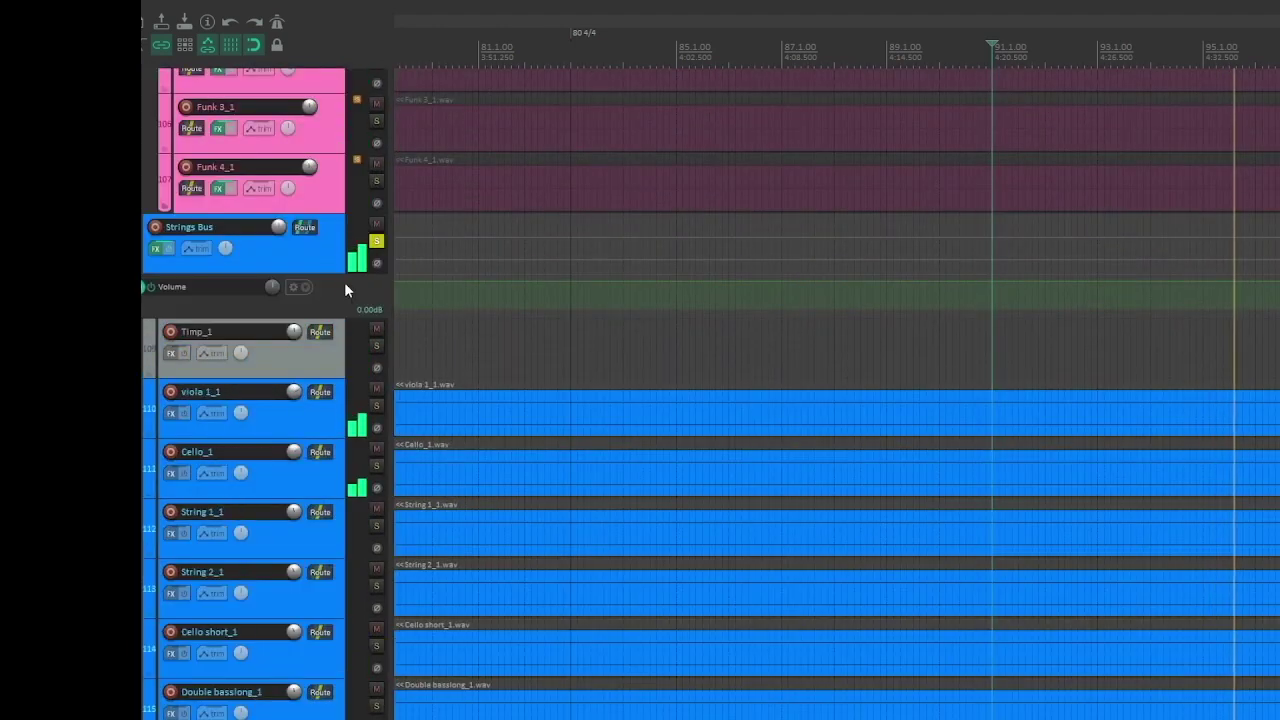
pyautogui.click(376, 241)
pyautogui.scroll(-10, 356, 359)
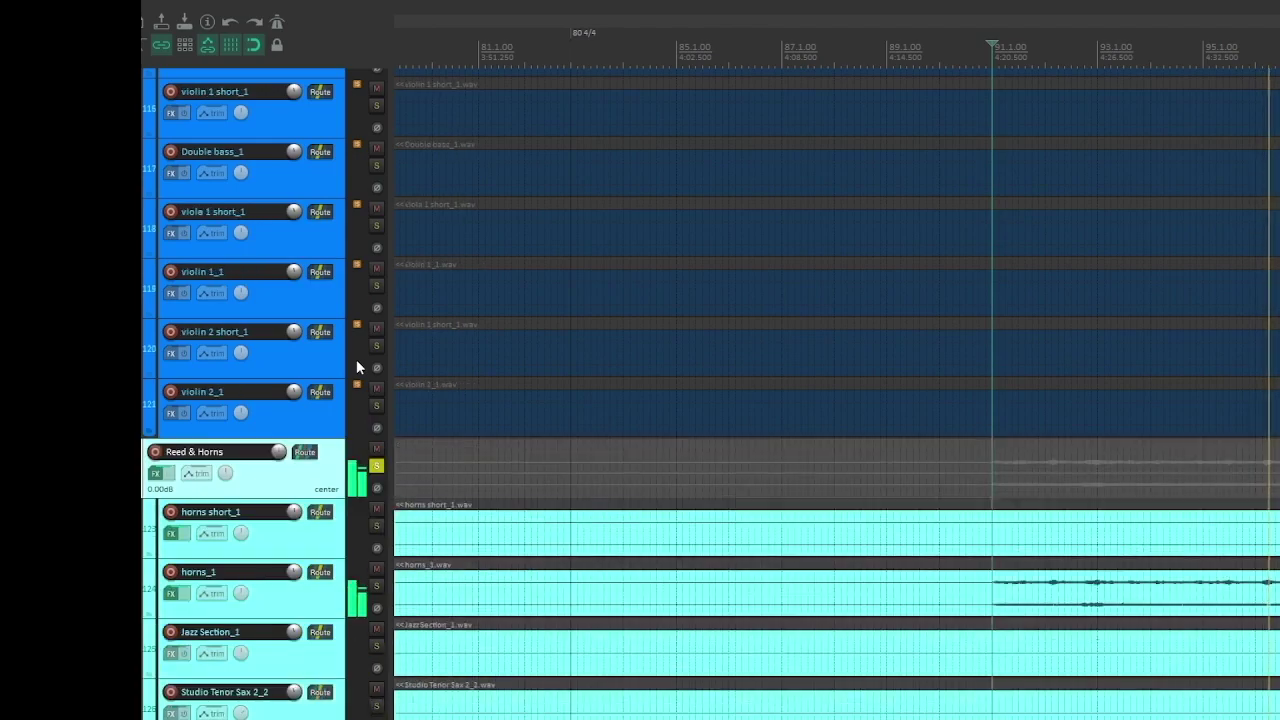
pyautogui.click(377, 587)
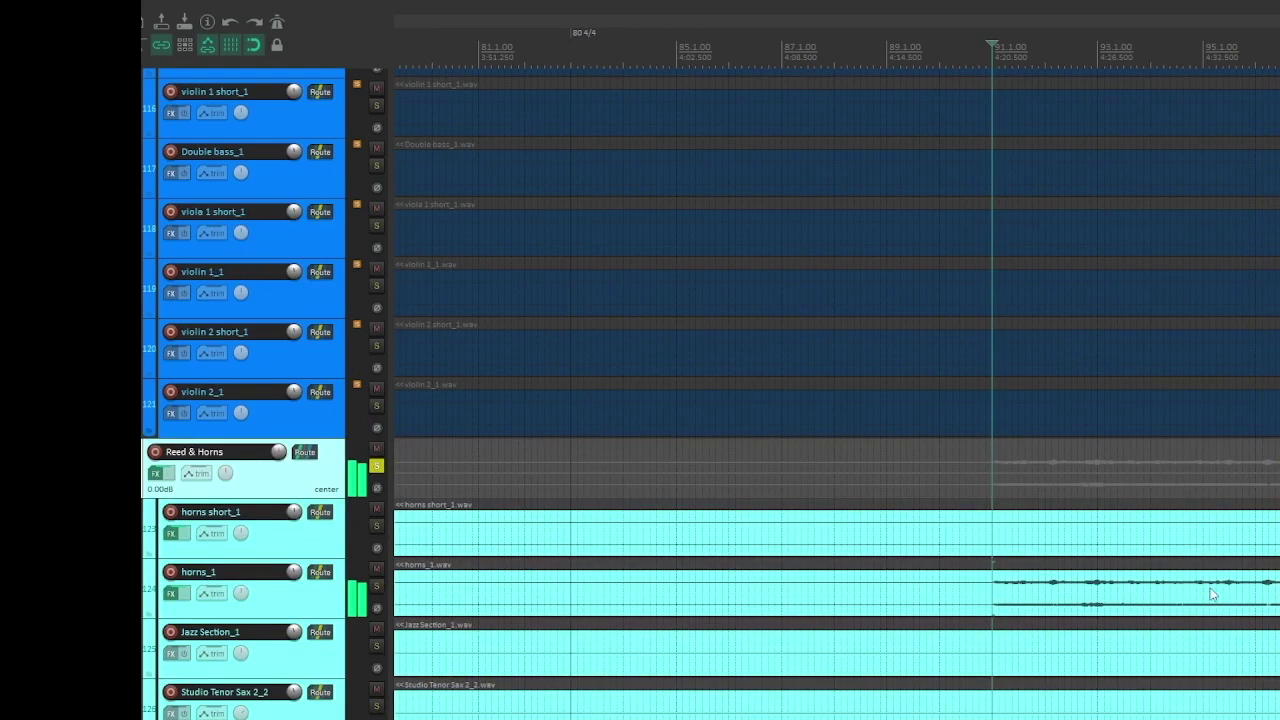
# Solo the Strings Bus again alongside Reed & Horns and play from near measure 91.
pyautogui.scroll(-10, 300, 400)
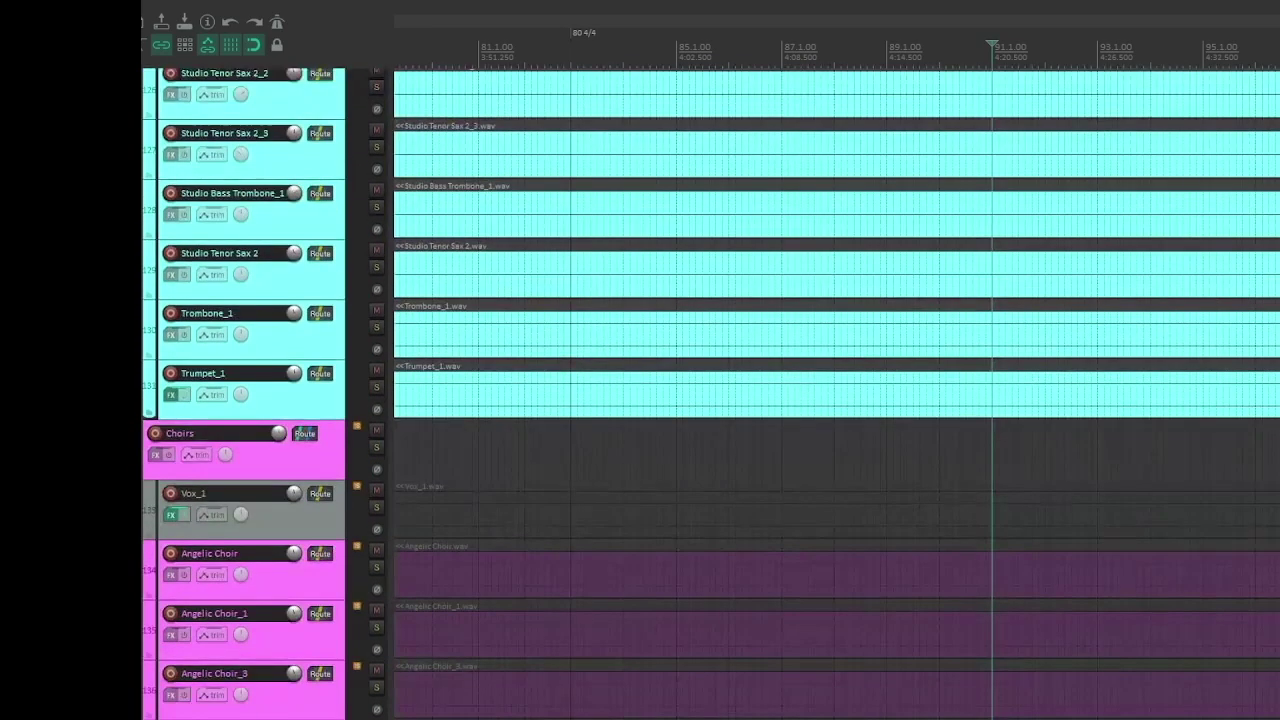
pyautogui.scroll(8, 300, 400)
pyautogui.scroll(8, 372, 122)
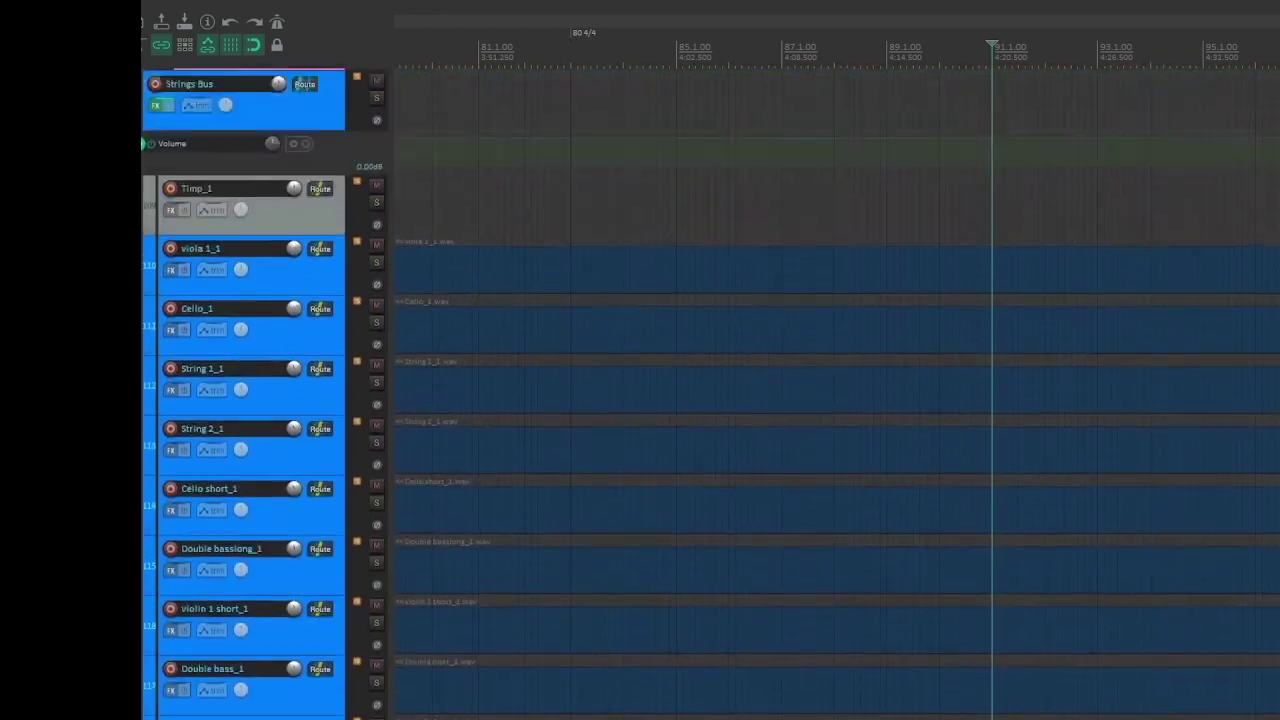
pyautogui.click(376, 121)
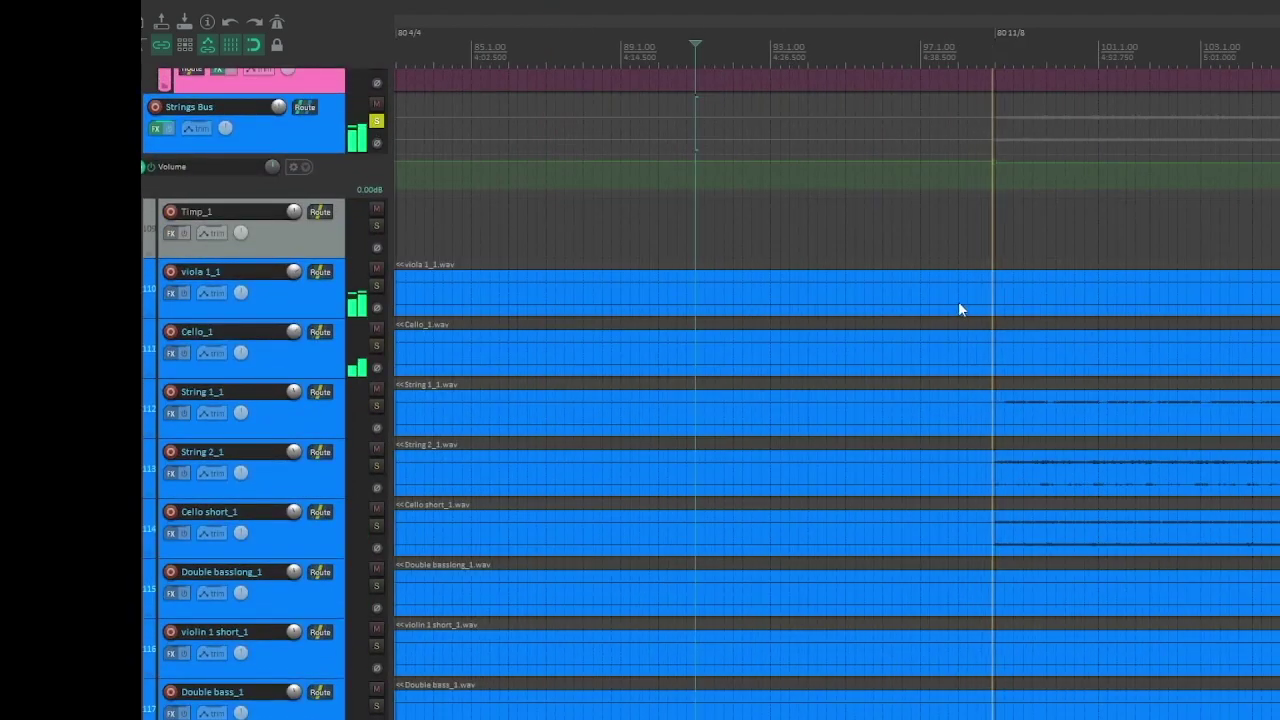
# Examine the string tracks from Timp_1 to violin 2_1 and the neighbouring Reed & Horns tracks during playback.
pyautogui.scroll(-2, 365, 423)
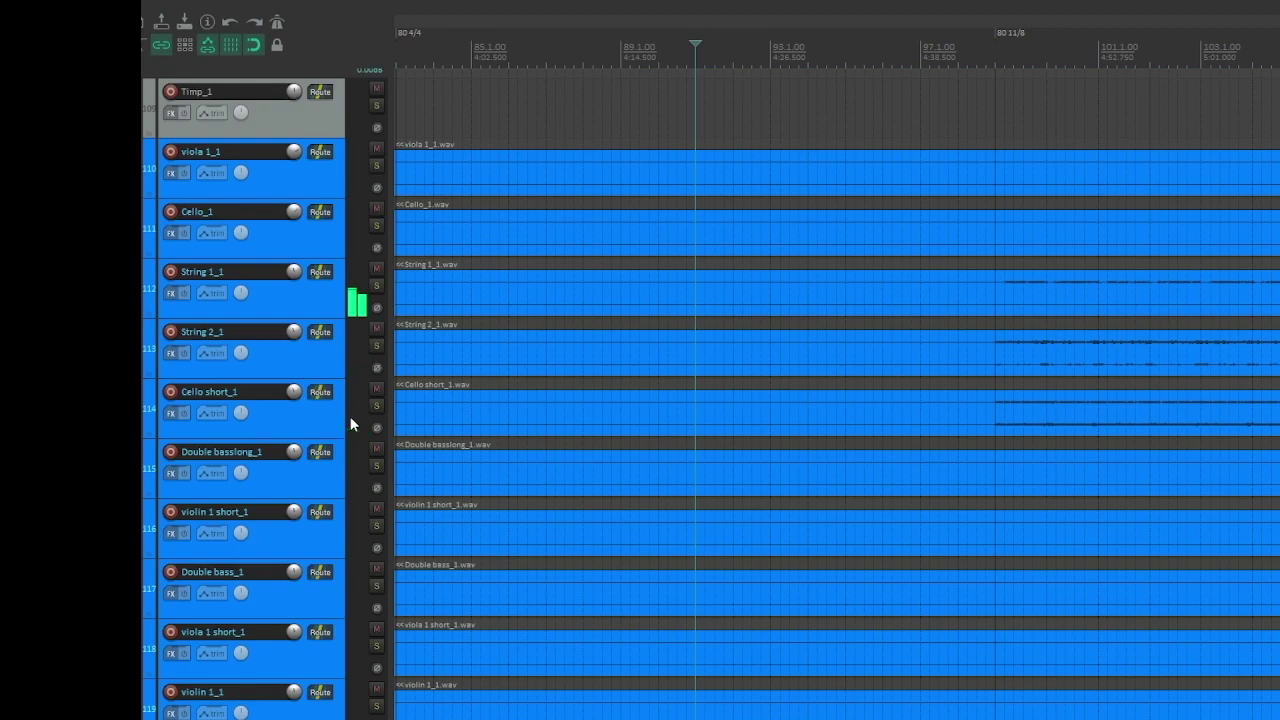
pyautogui.scroll(-3, 410, 328)
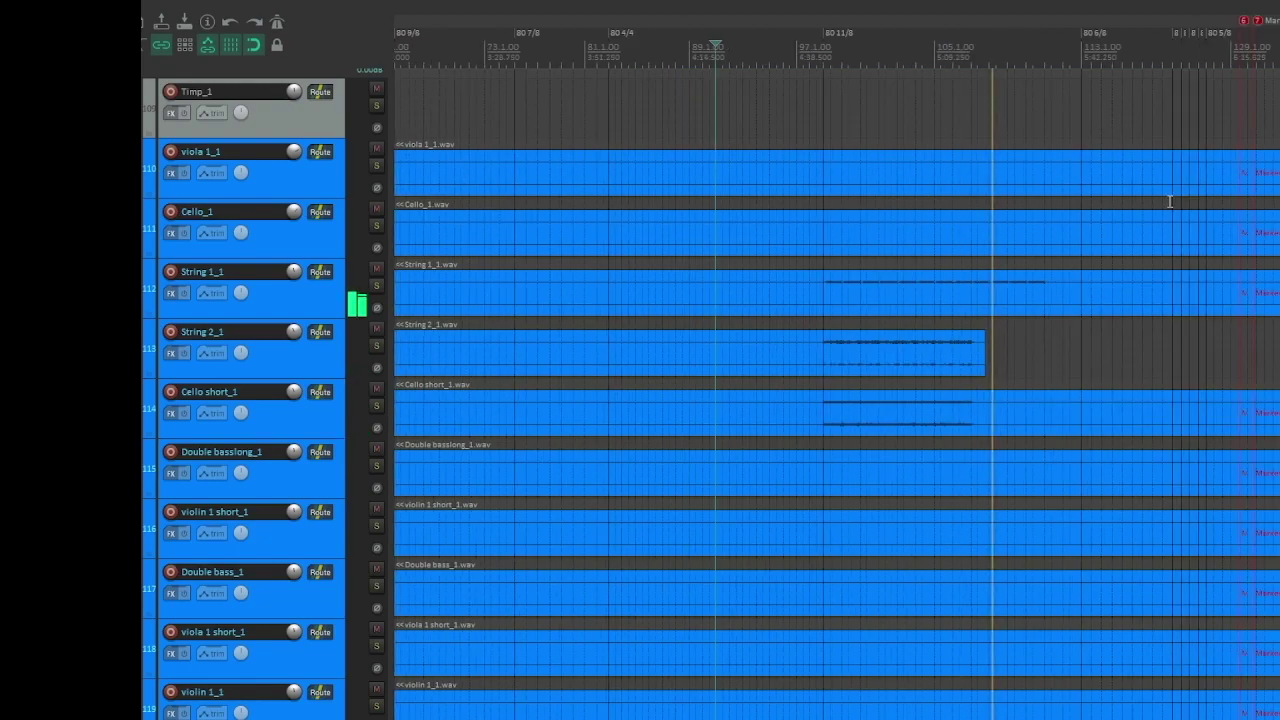
pyautogui.scroll(-10, 320, 336)
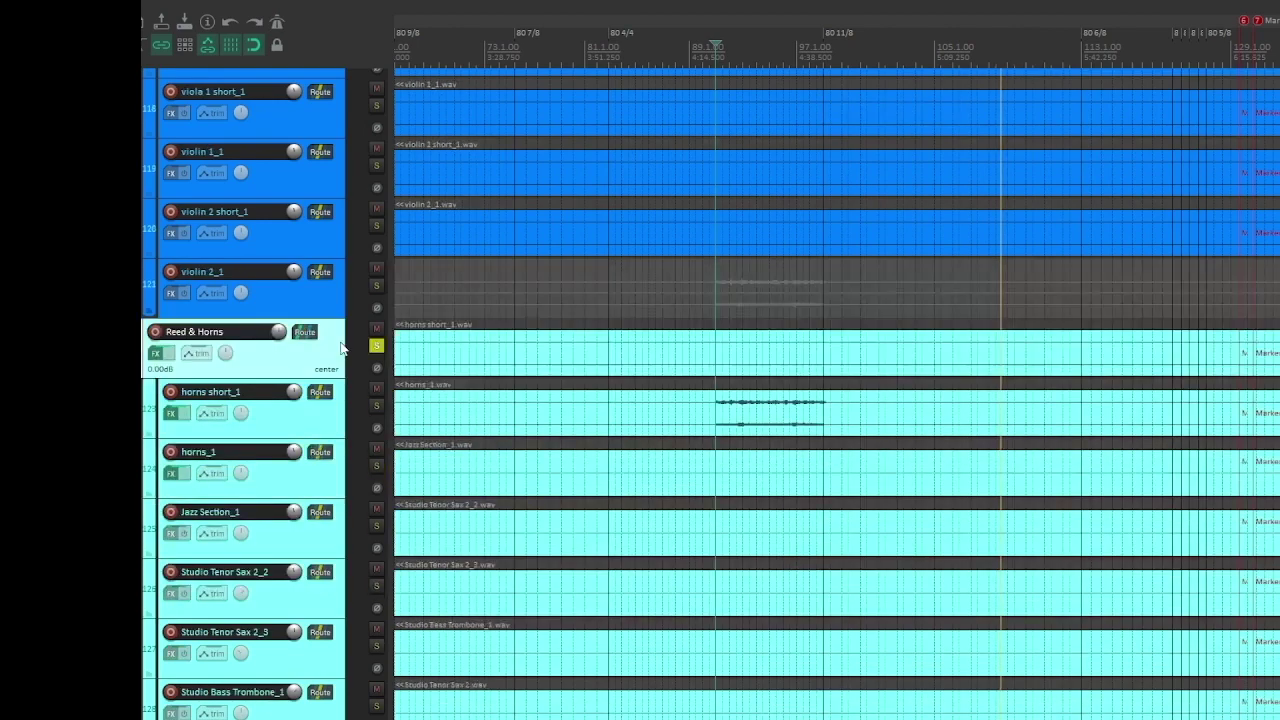
pyautogui.scroll(2, 340, 348)
pyautogui.scroll(8, 340, 348)
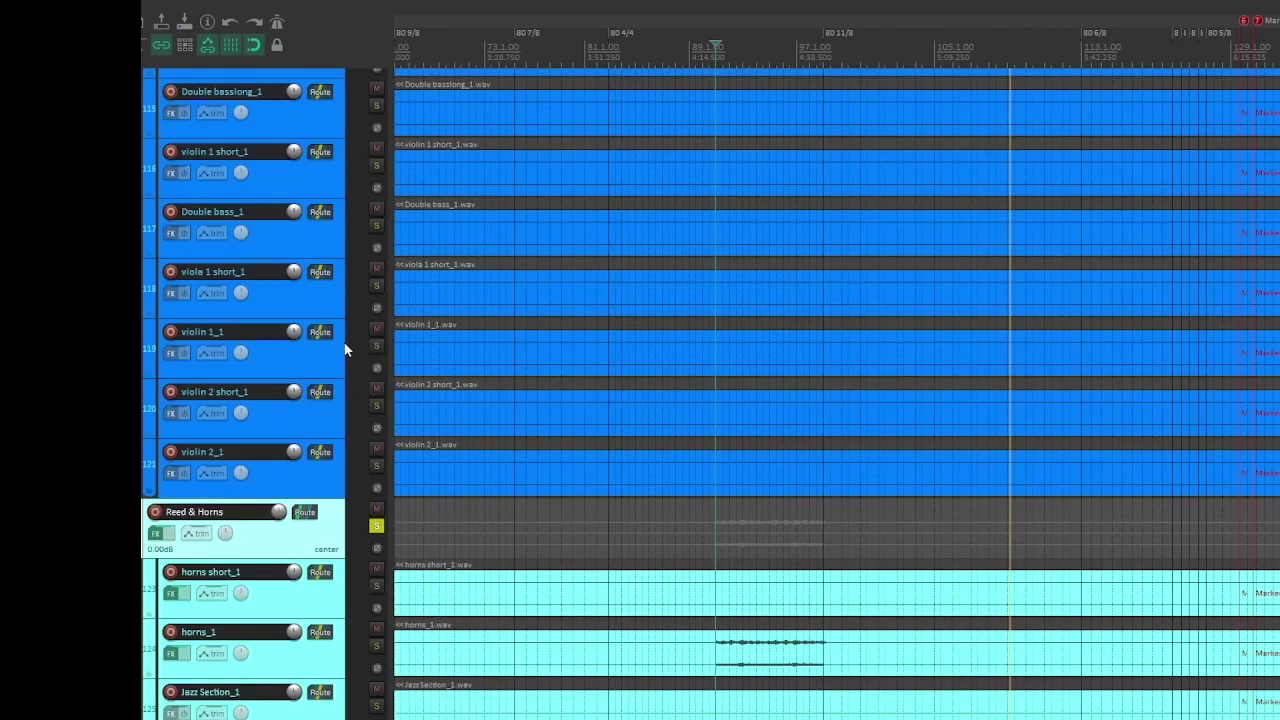
pyautogui.scroll(3, 345, 349)
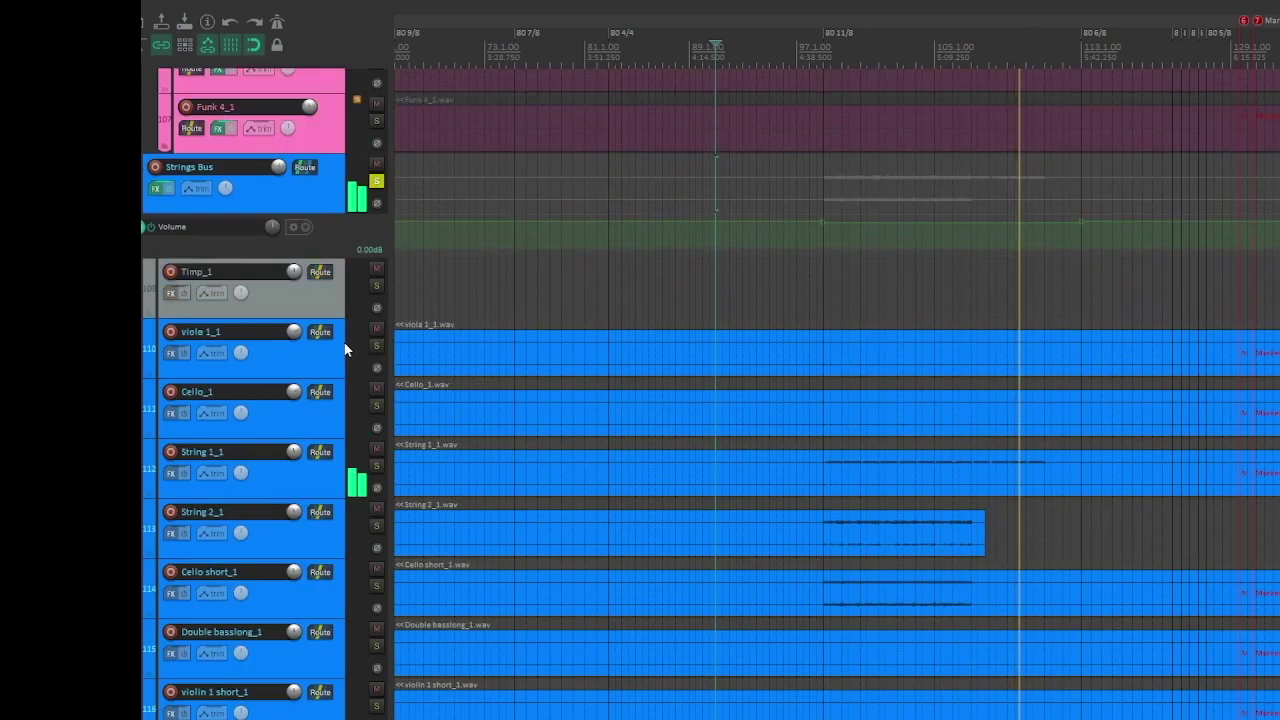
pyautogui.scroll(5, 345, 349)
pyautogui.scroll(-6, 345, 349)
pyautogui.scroll(-12, 345, 349)
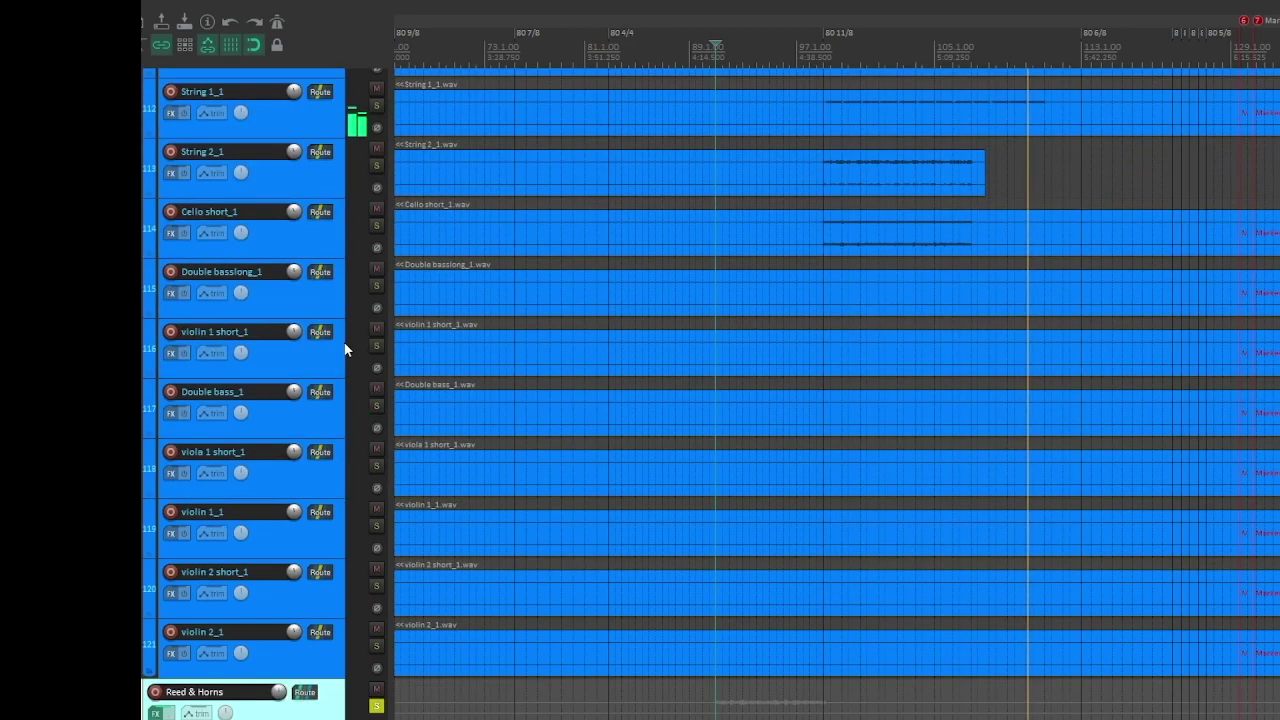
# Select String 1_1, place the edit cursor on it just before measure 149, and play from there.
pyautogui.scroll(-5, 345, 349)
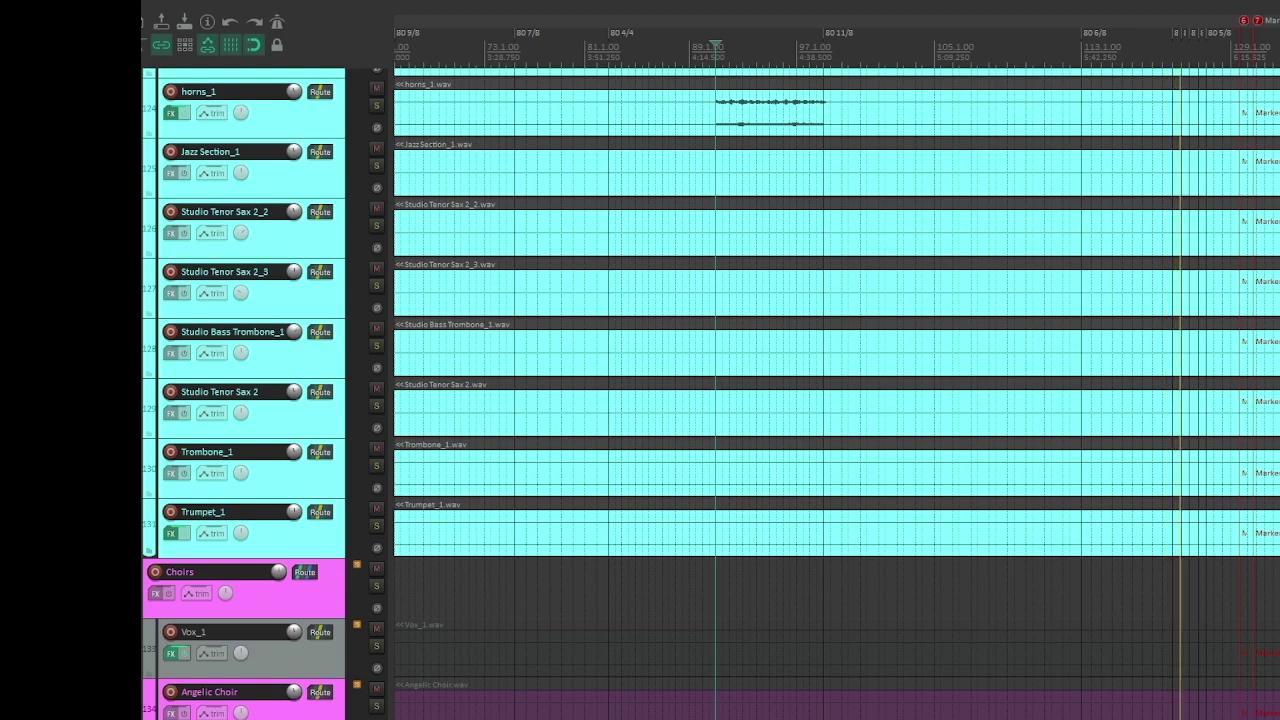
pyautogui.click(250, 545)
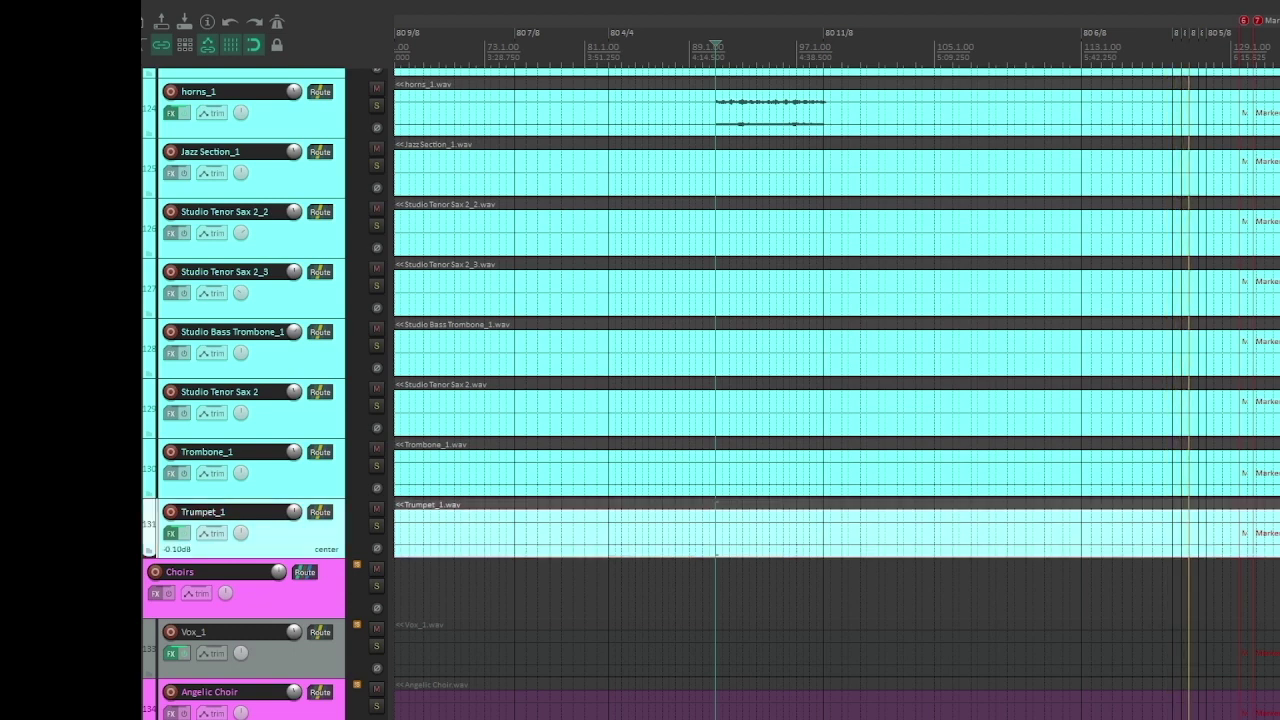
pyautogui.scroll(5, 710, 392)
pyautogui.scroll(7, 710, 392)
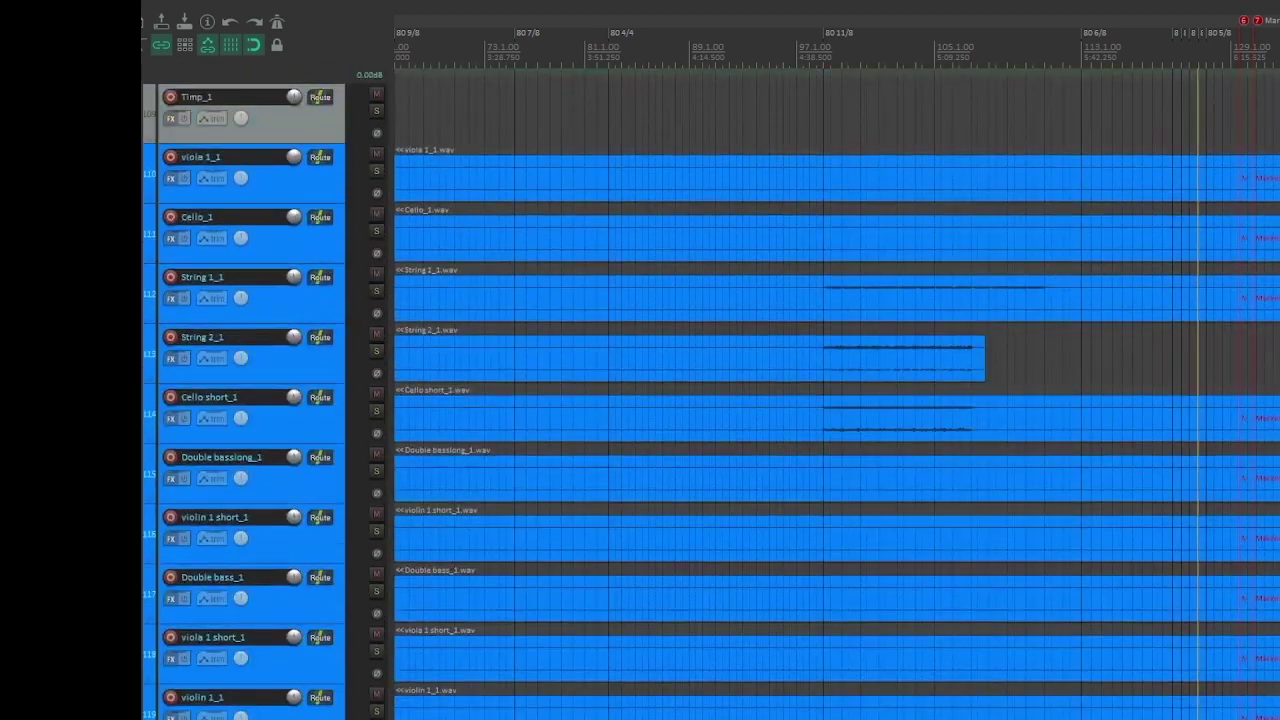
pyautogui.click(250, 305)
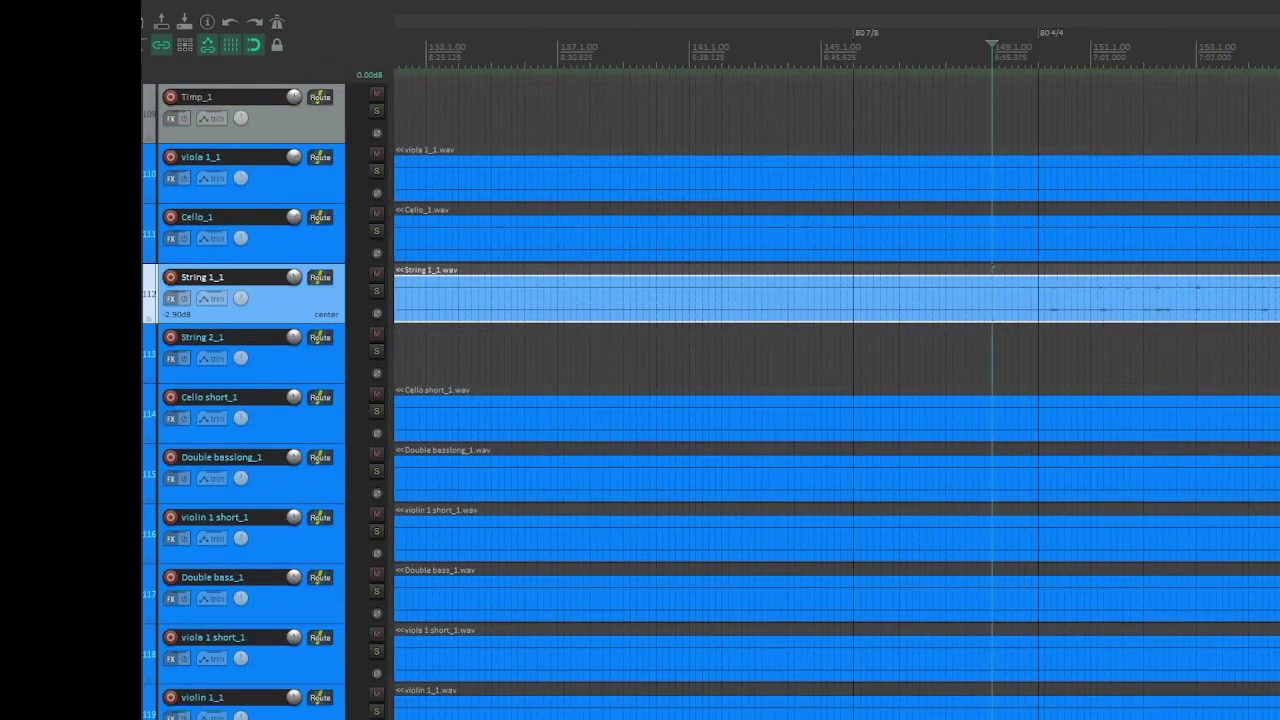
pyautogui.press('space')
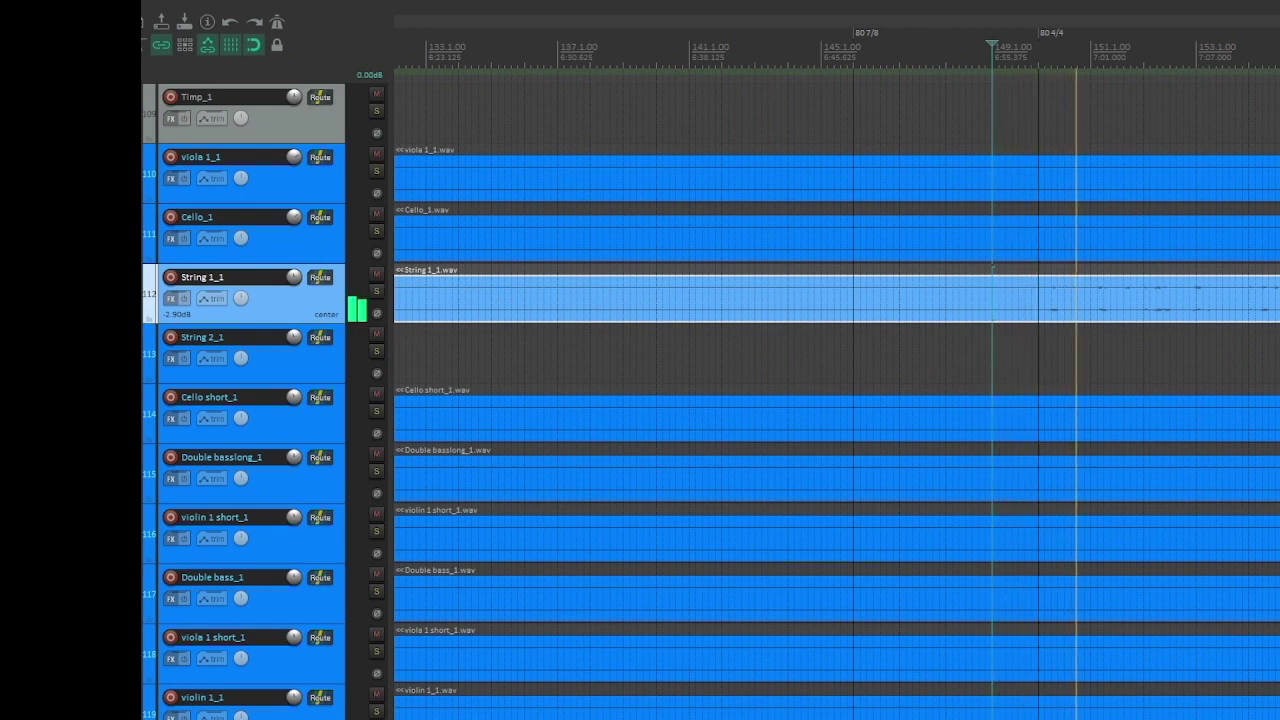
# Examine the Trombone_1, Trumpet_1 and string parts from measure 149 onward during playback.
pyautogui.scroll(-15, 710, 400)
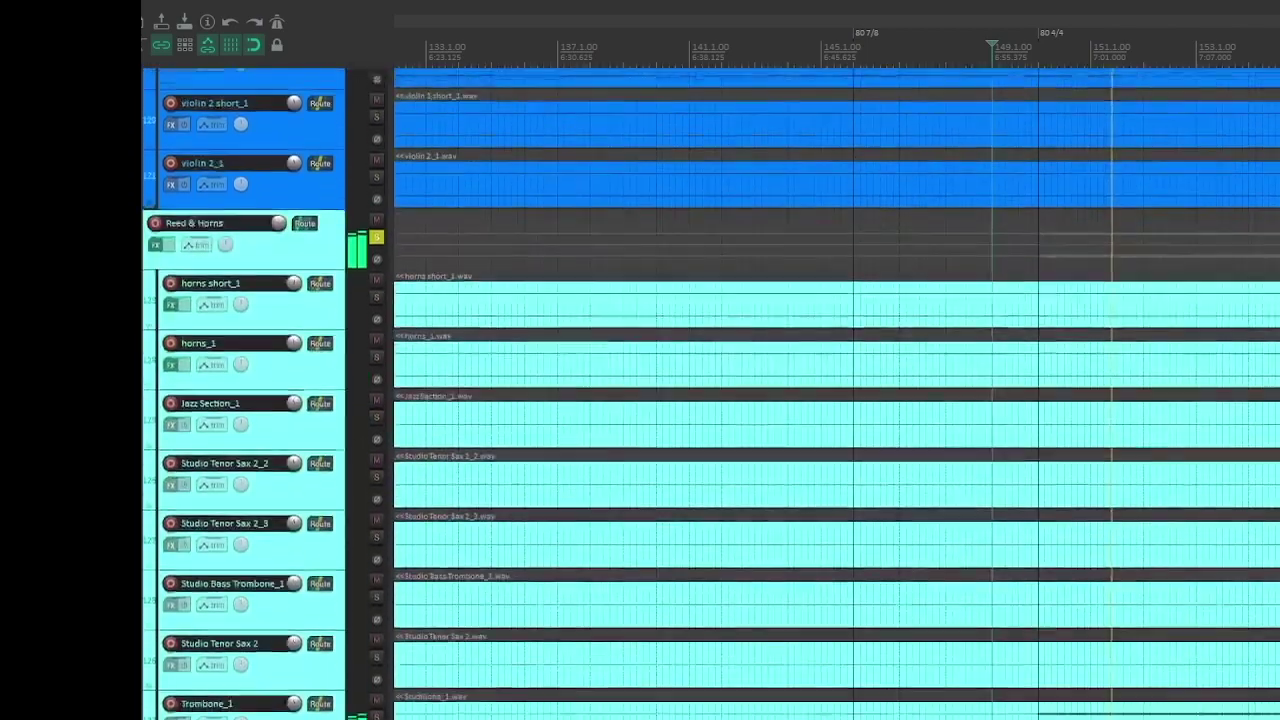
pyautogui.scroll(5, 710, 400)
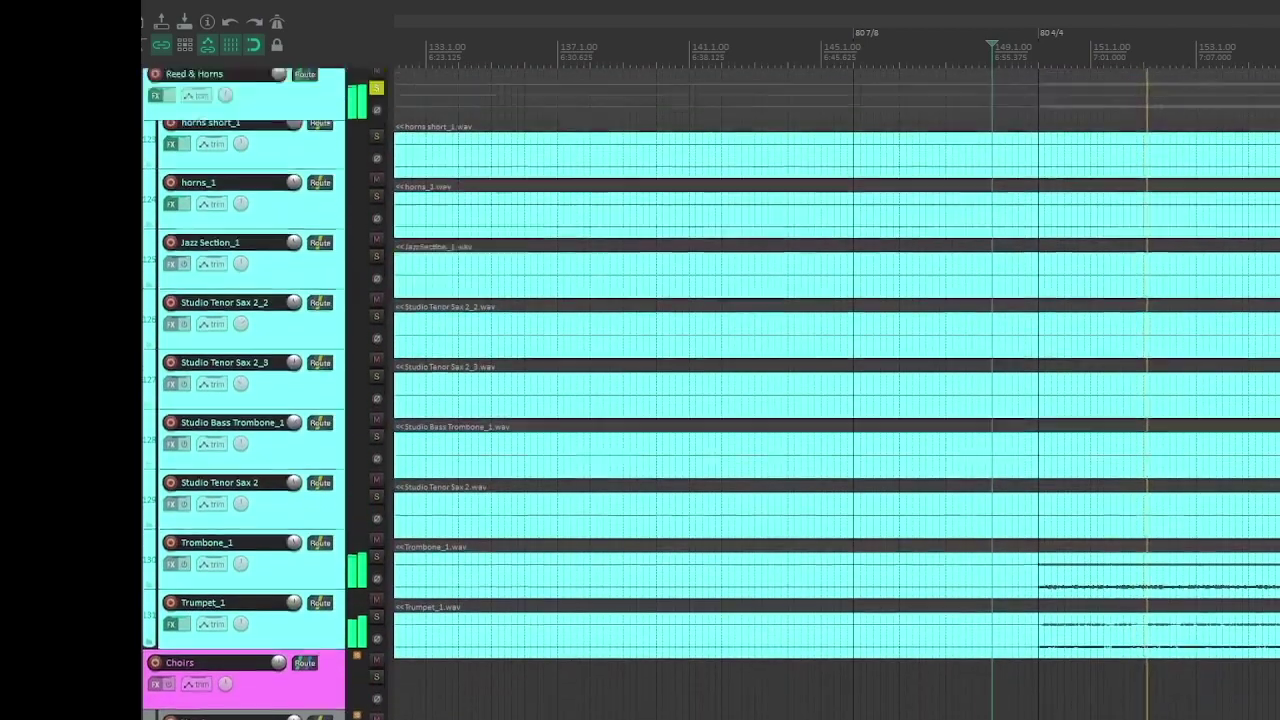
pyautogui.press('-')
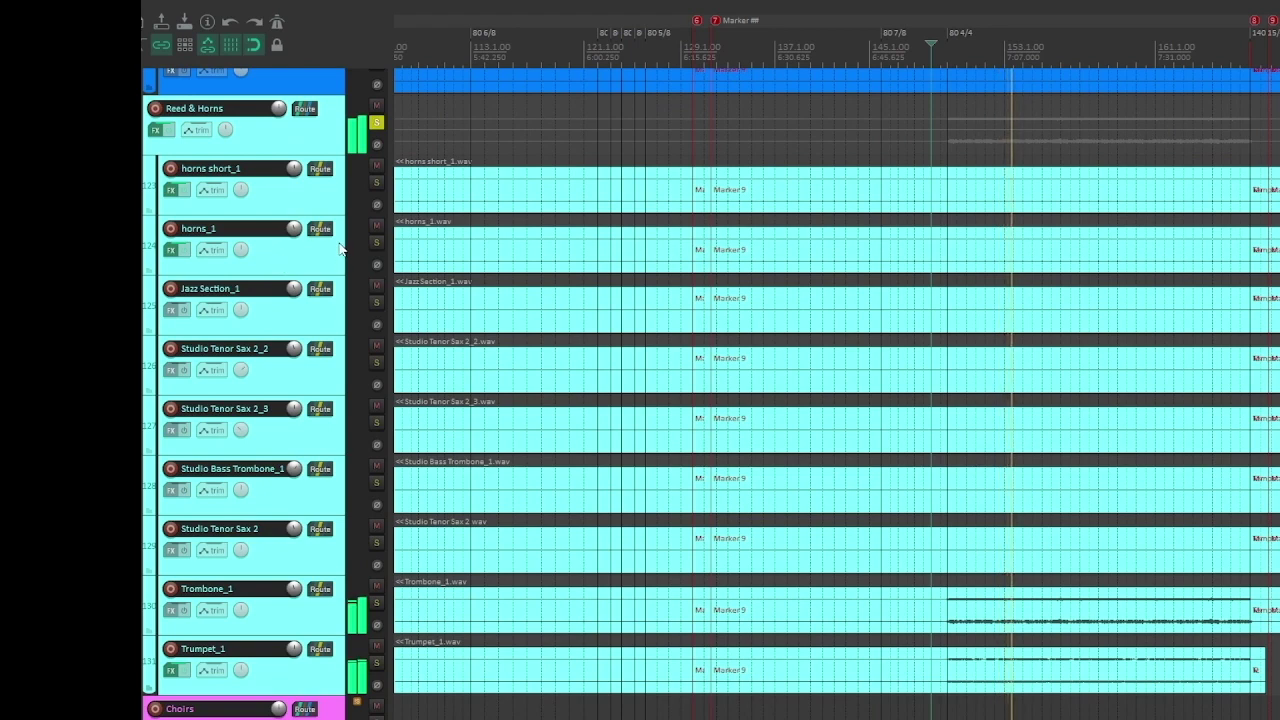
pyautogui.scroll(12, 338, 248)
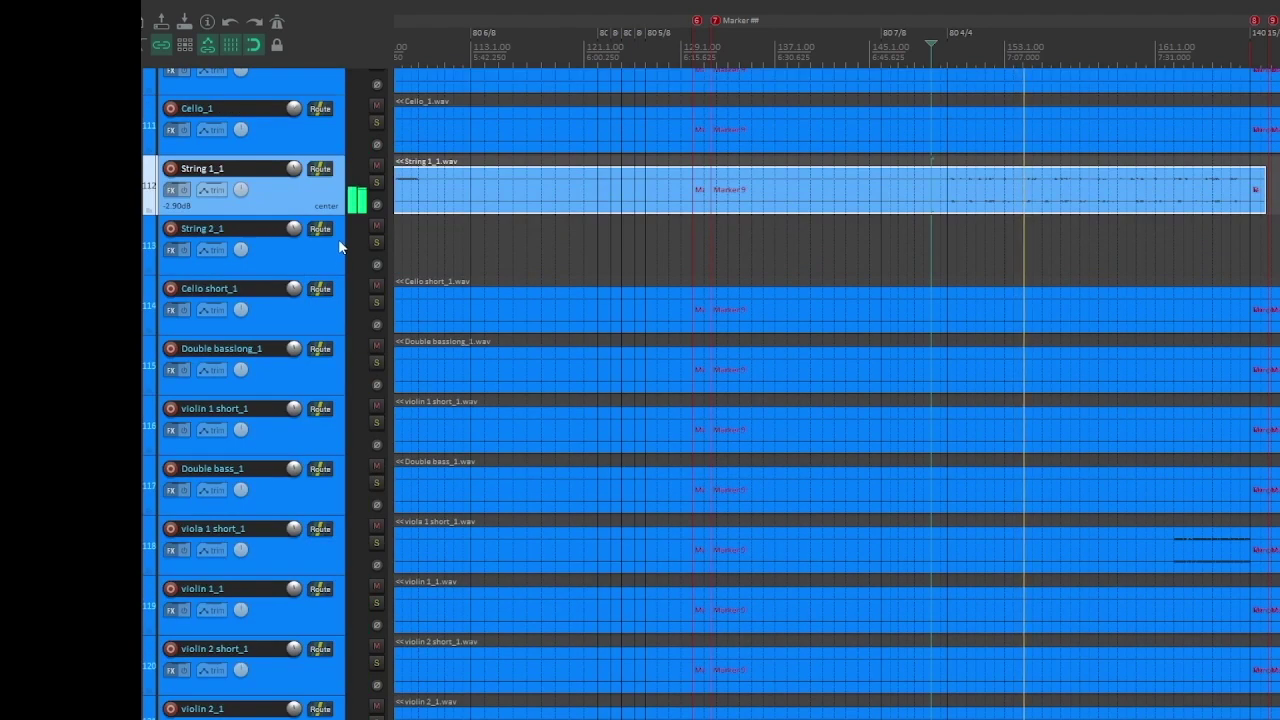
# Play from just after measure 161 and examine the string tracks from Timp_1 to violin 2_1 and the neighbouring Reed & Horns bus.
pyautogui.scroll(-1, 352, 255)
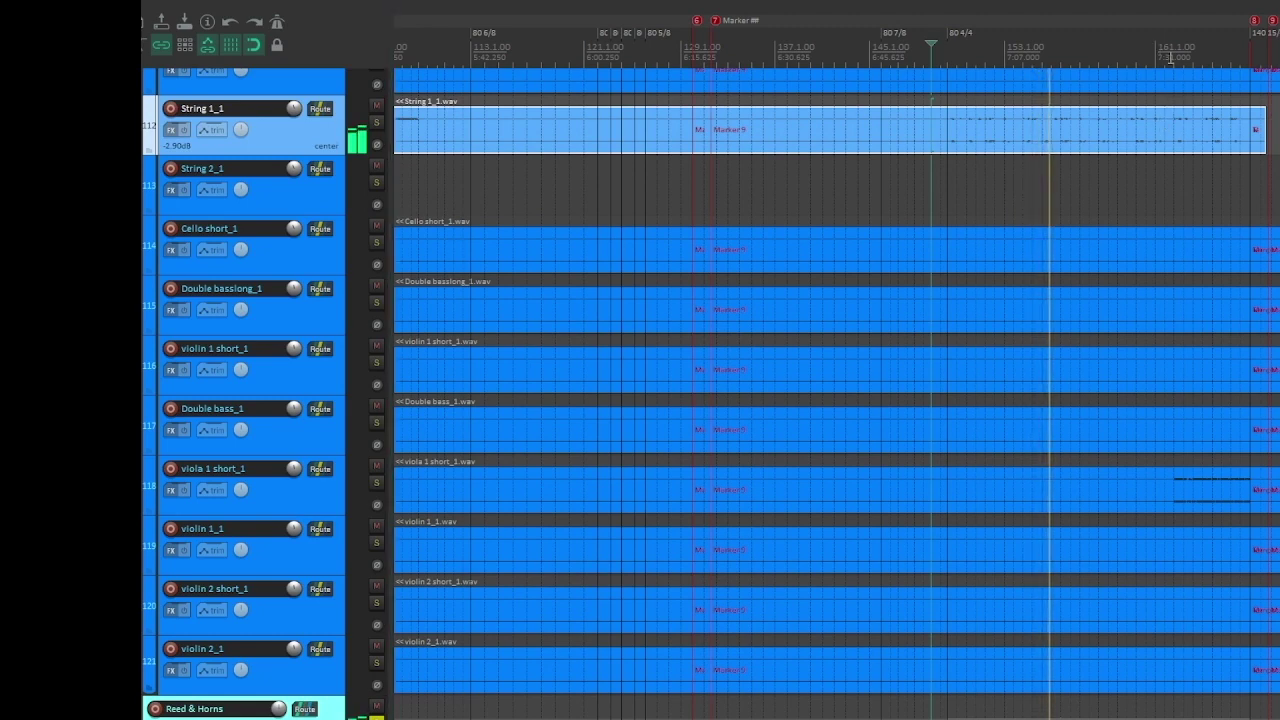
pyautogui.click(1172, 57)
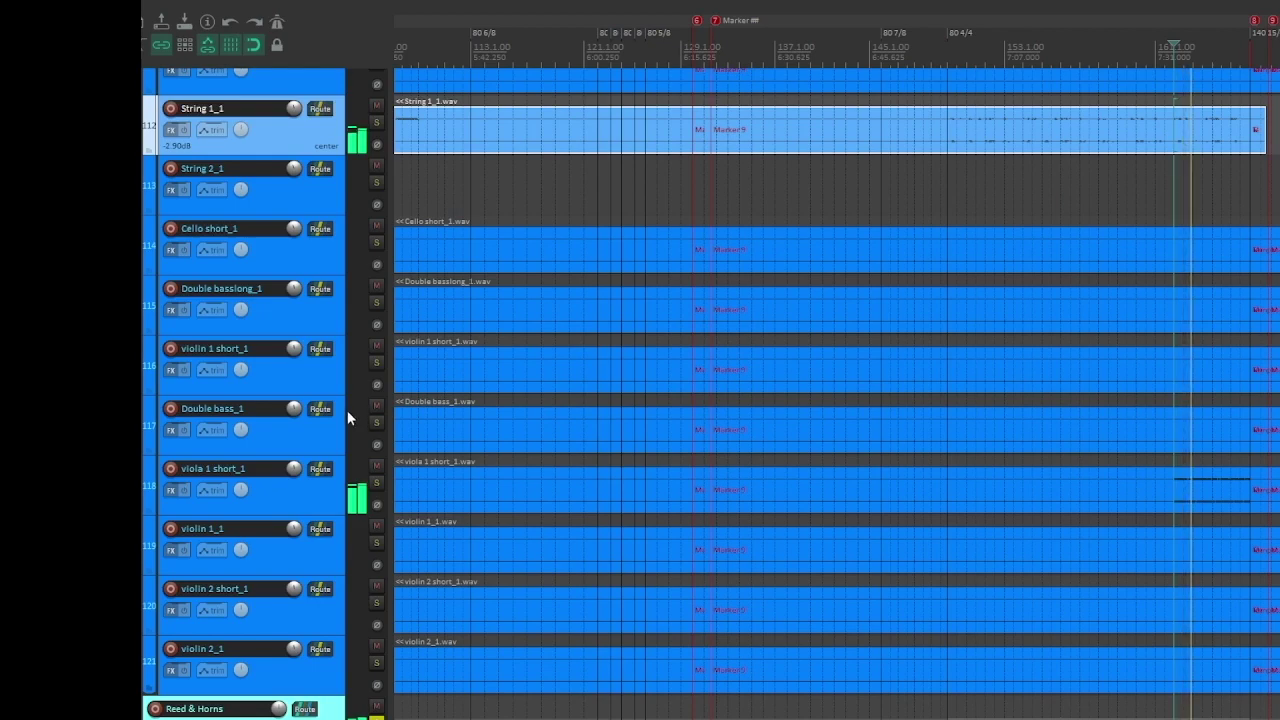
pyautogui.scroll(-5, 347, 418)
pyautogui.scroll(5, 347, 418)
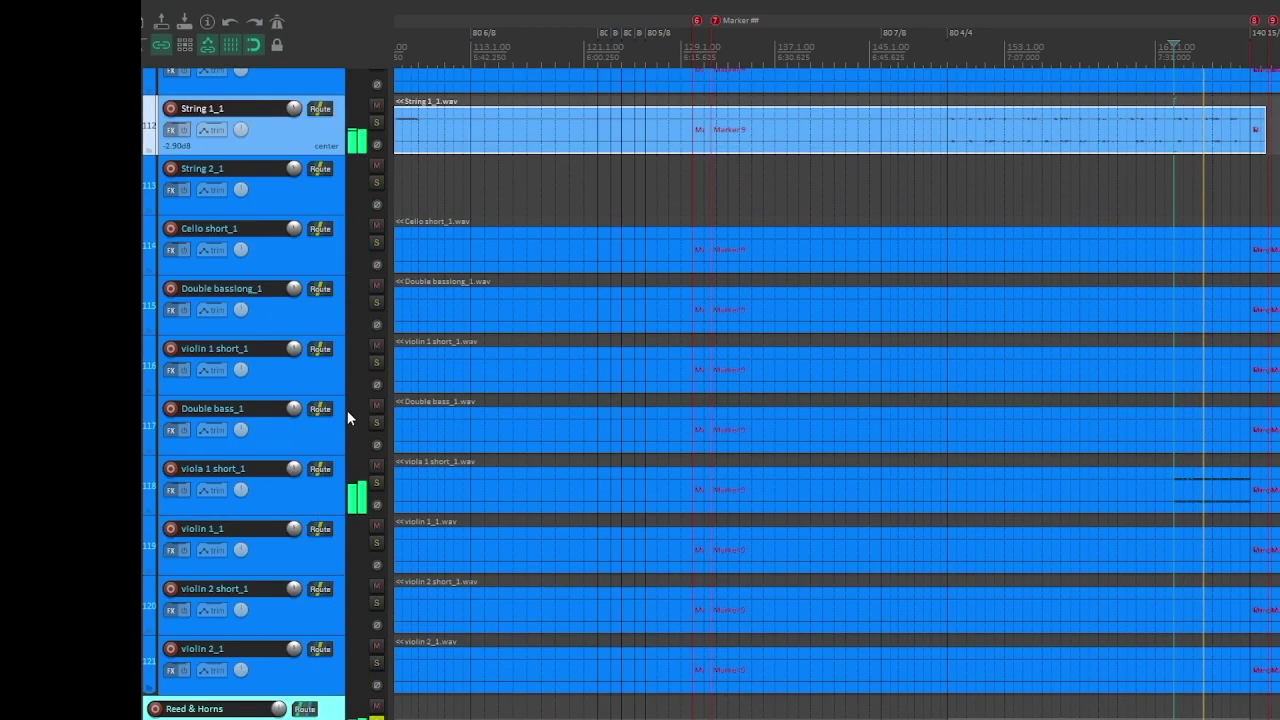
pyautogui.scroll(5, 347, 412)
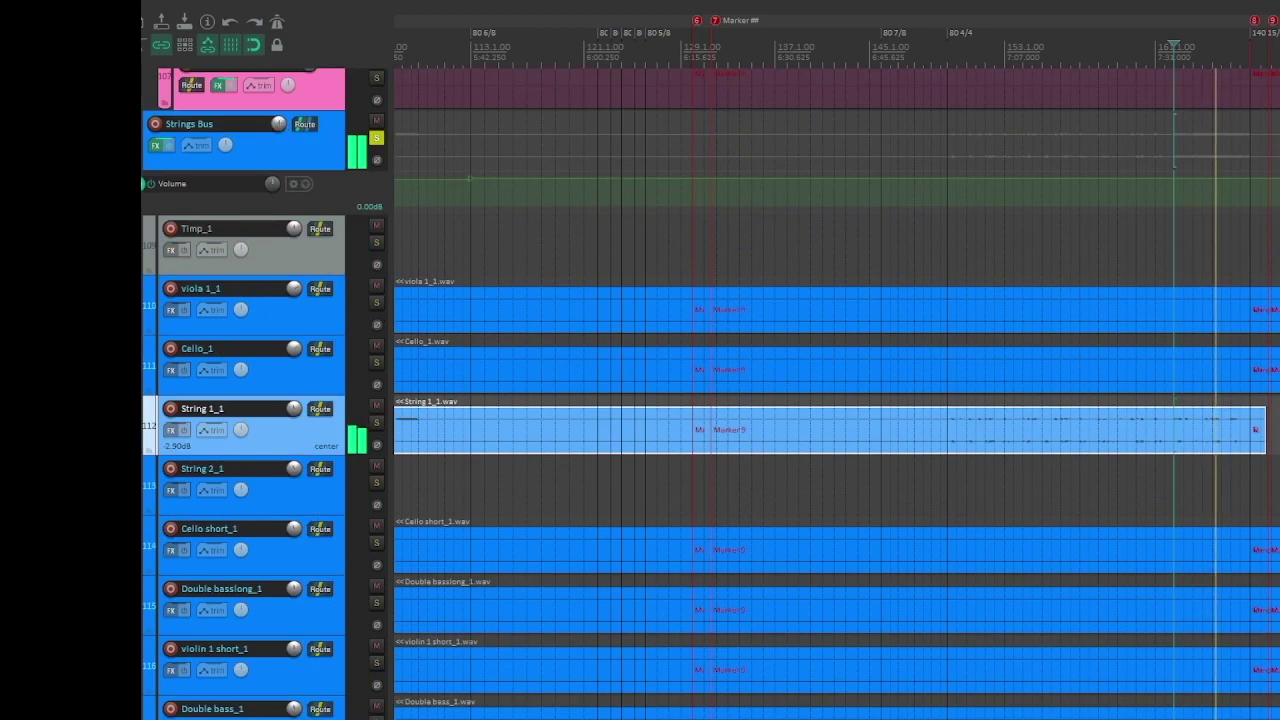
pyautogui.scroll(-2, 365, 378)
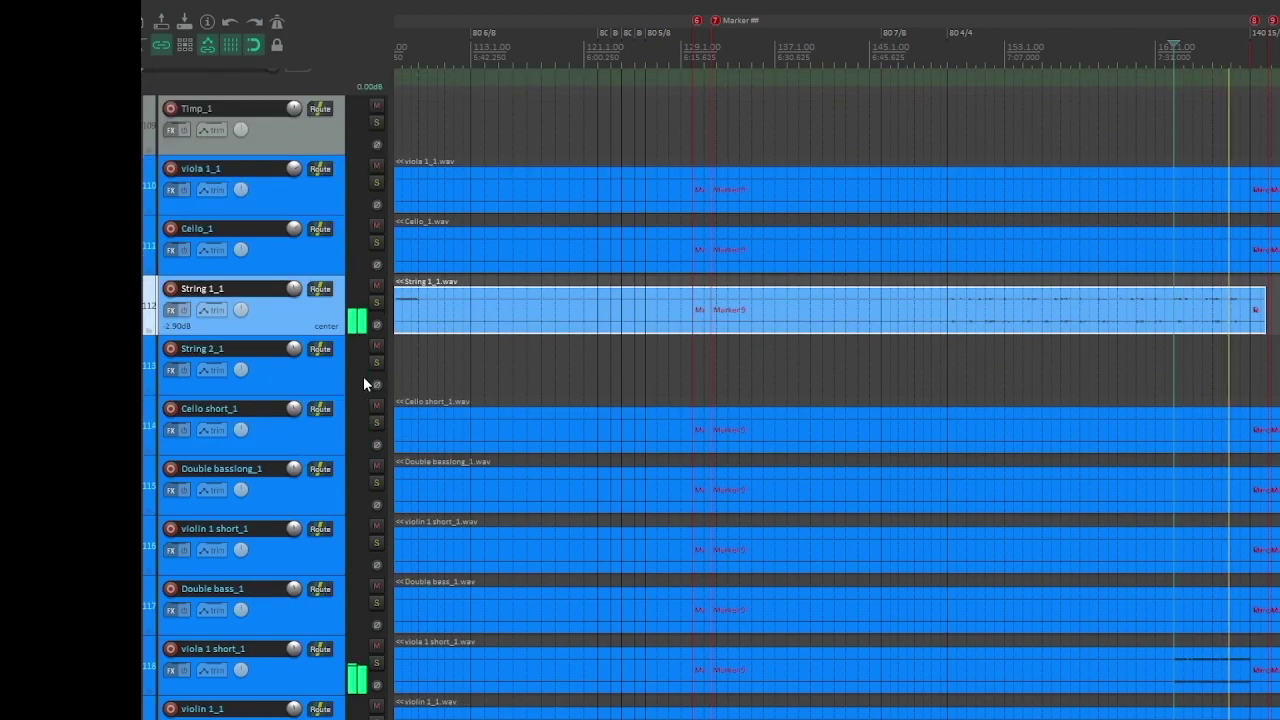
pyautogui.scroll(-4, 363, 376)
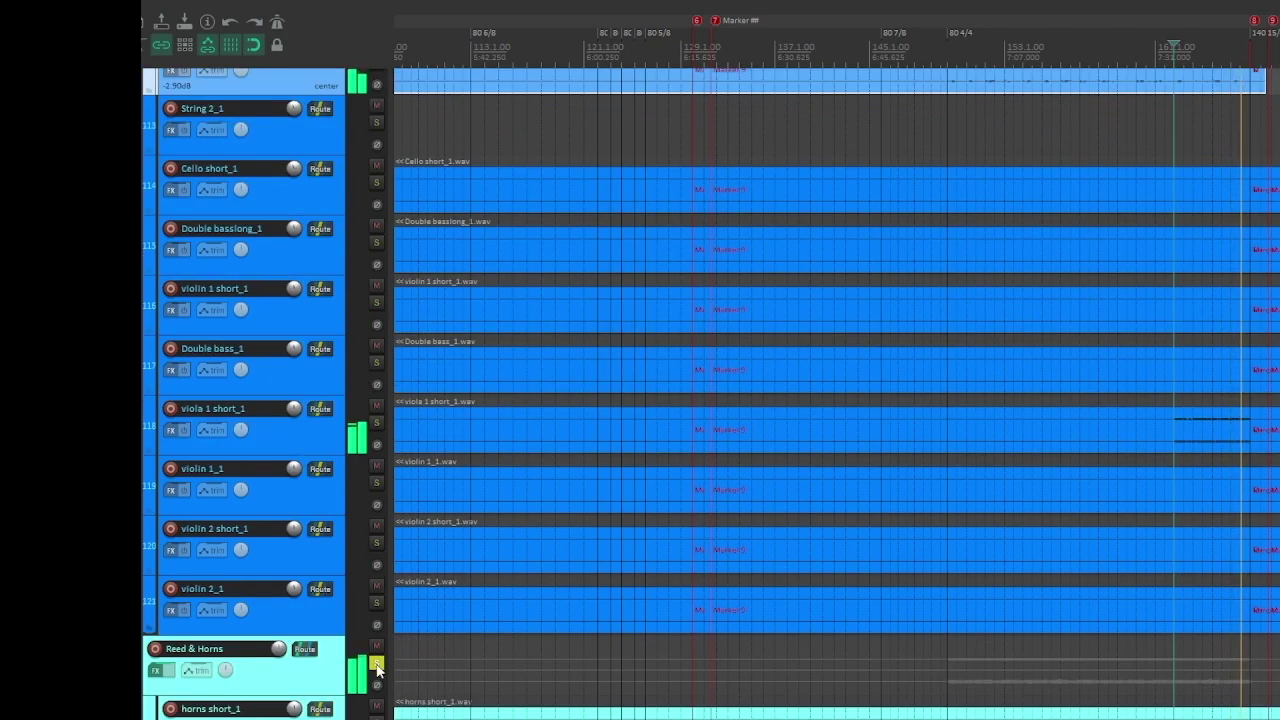
# Return through the synth tracks to the Synths Bus, select it briefly, and end with the second Glitch Bass track selected.
pyautogui.scroll(6, 357, 306)
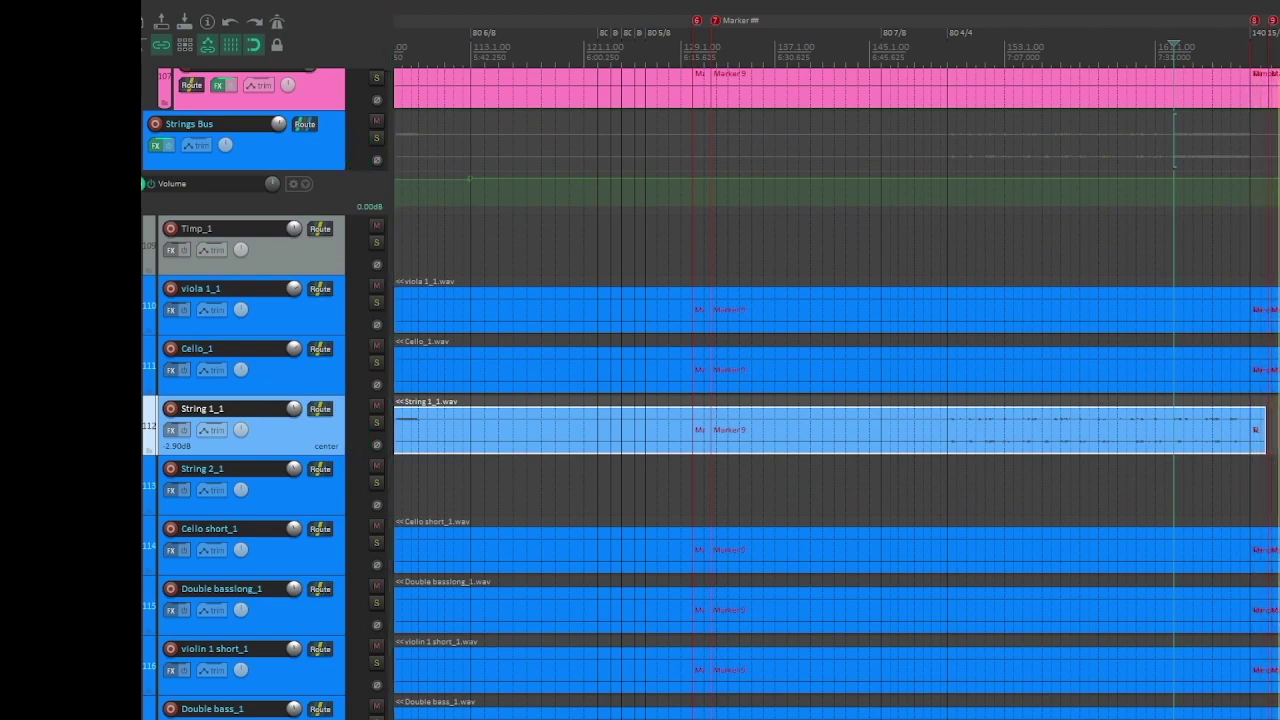
pyautogui.scroll(20, 711, 392)
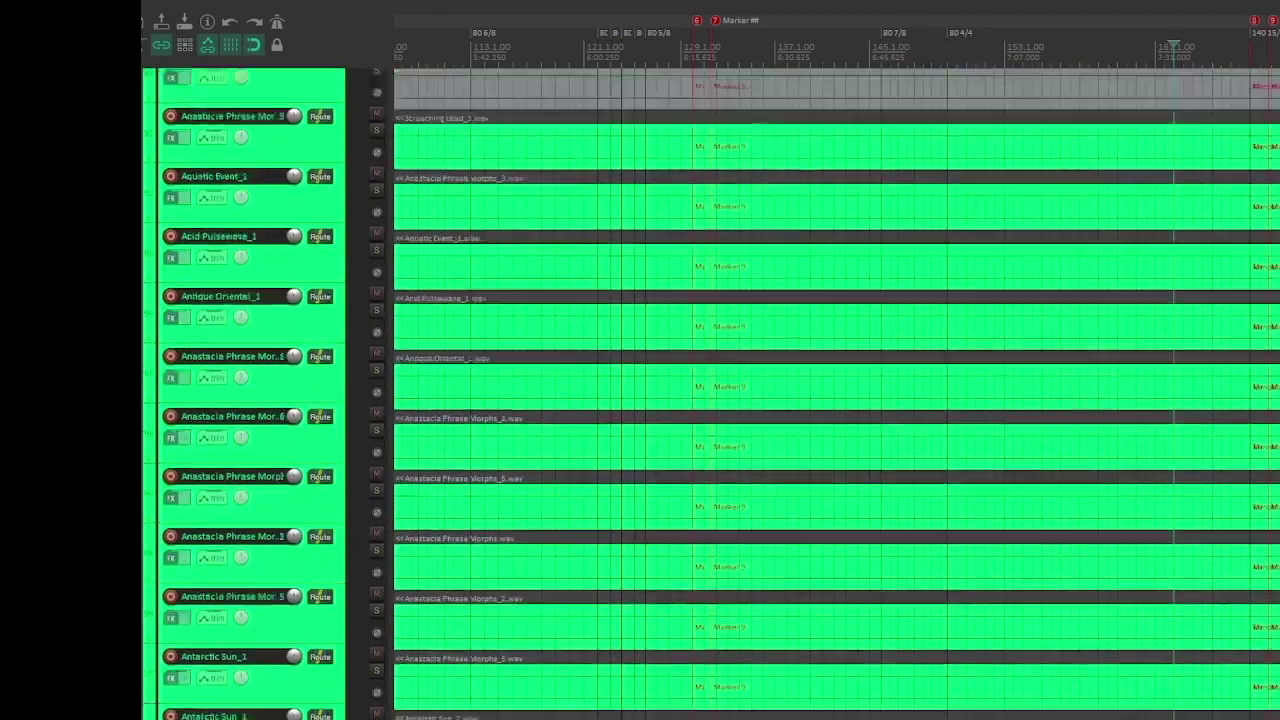
pyautogui.scroll(15, 711, 392)
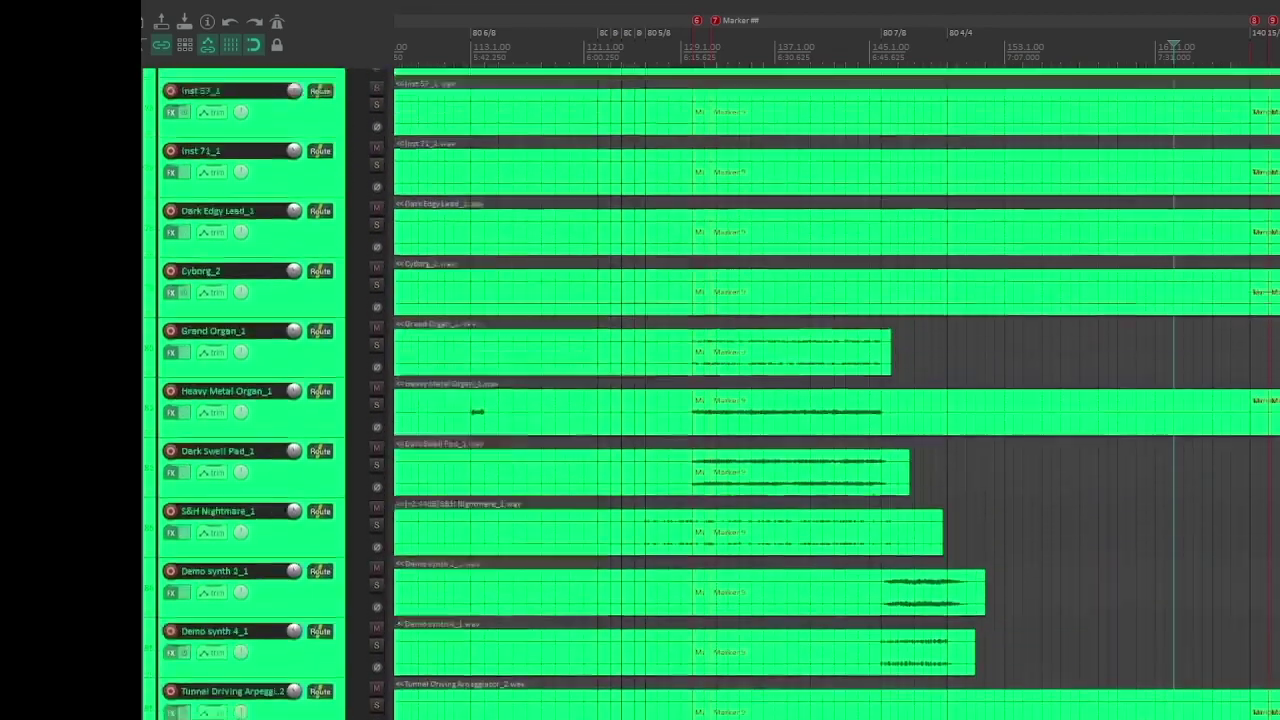
pyautogui.scroll(10, 711, 392)
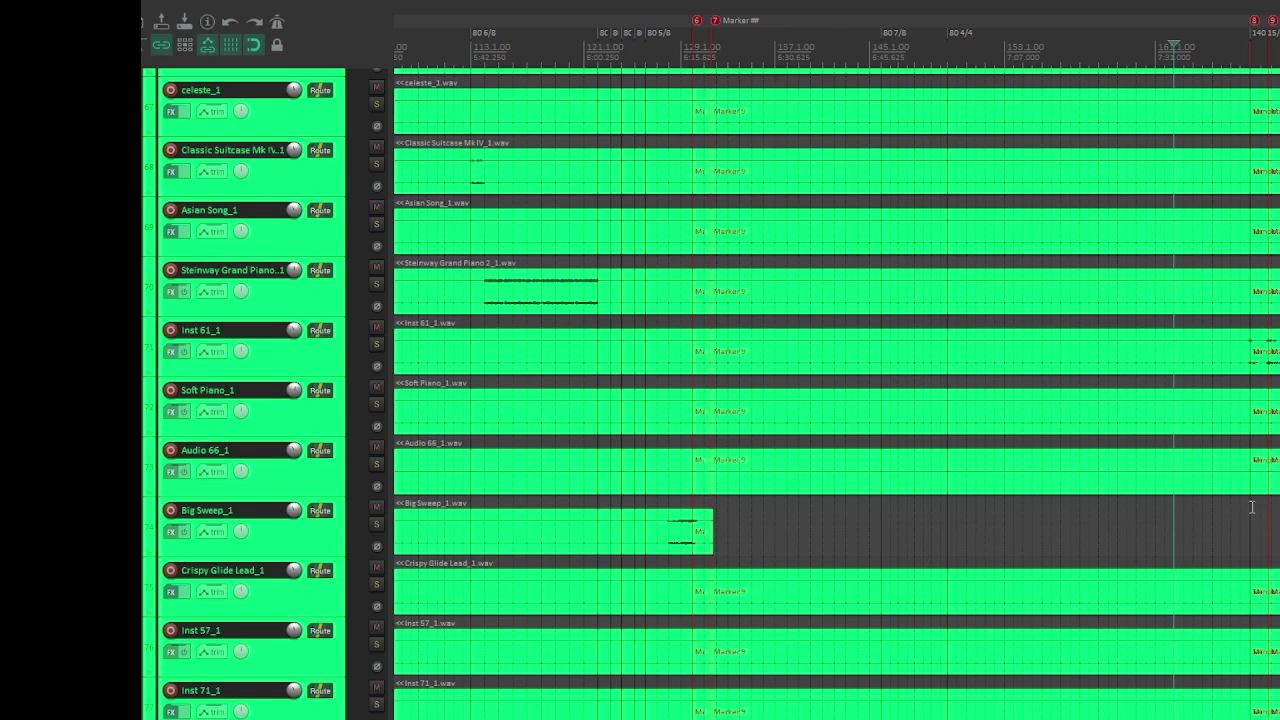
pyautogui.hscroll(-2, 837, 392)
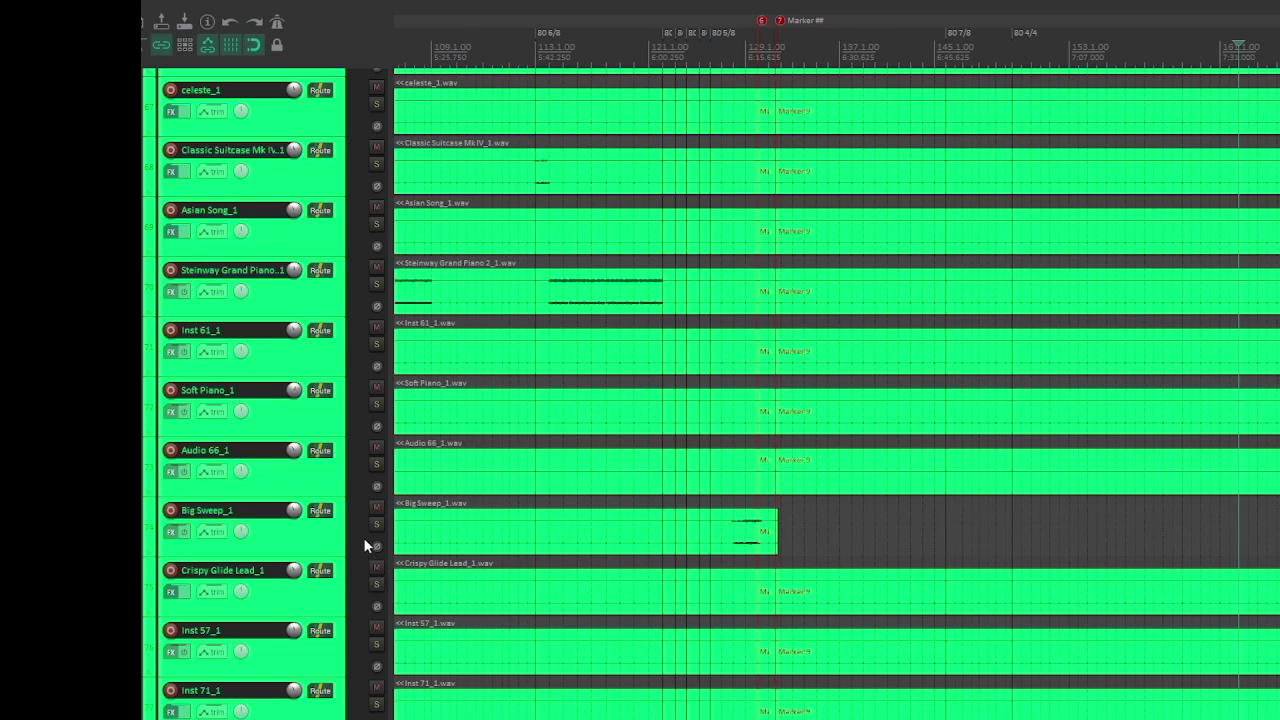
pyautogui.scroll(8, 363, 537)
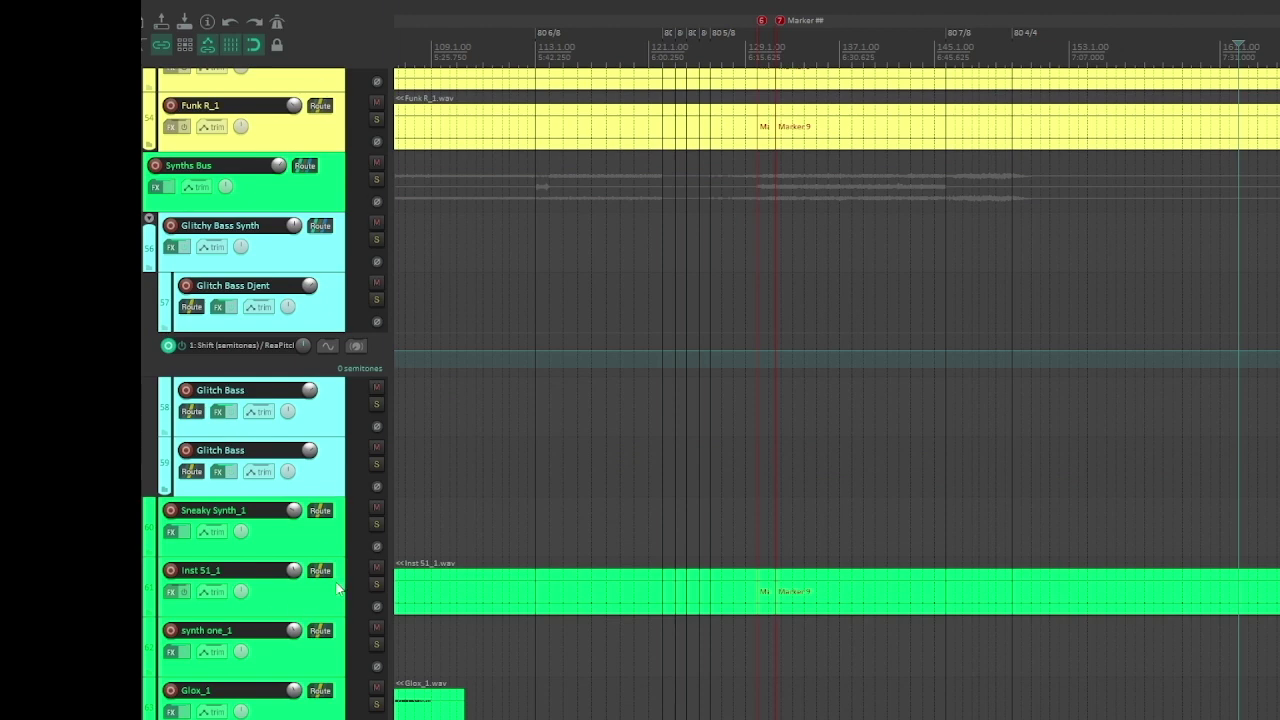
pyautogui.click(340, 204)
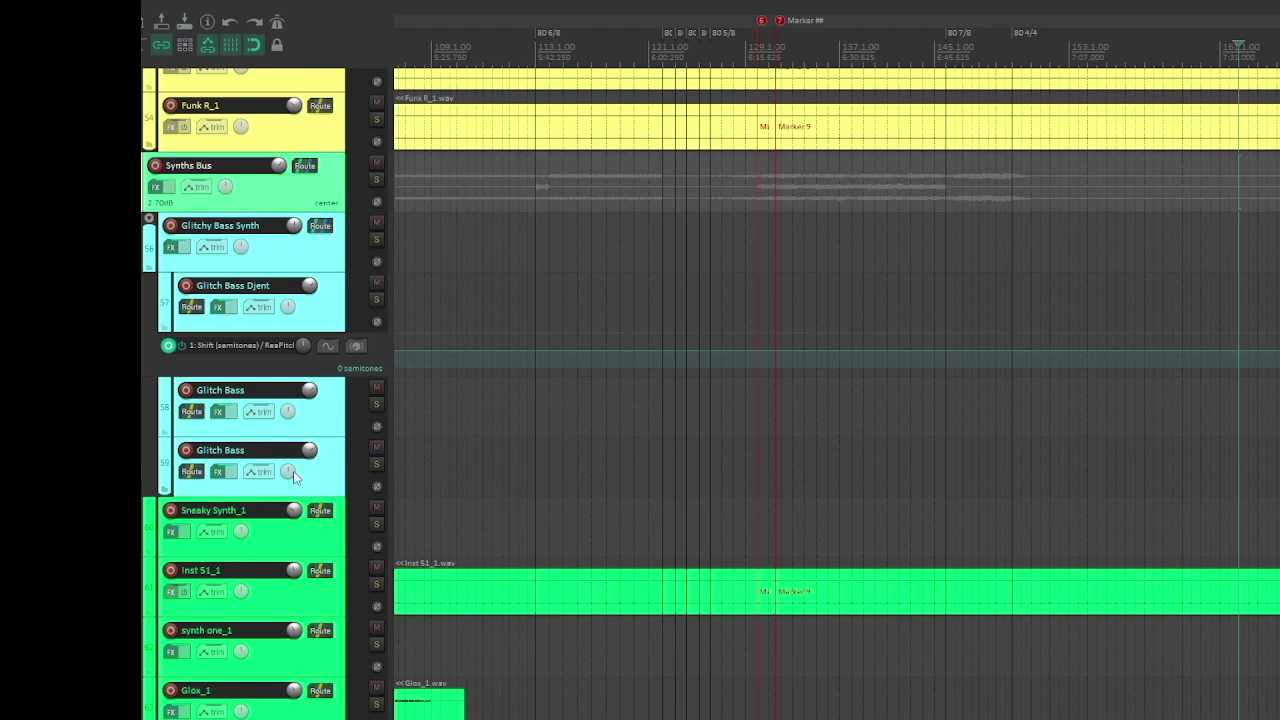
pyautogui.click(338, 487)
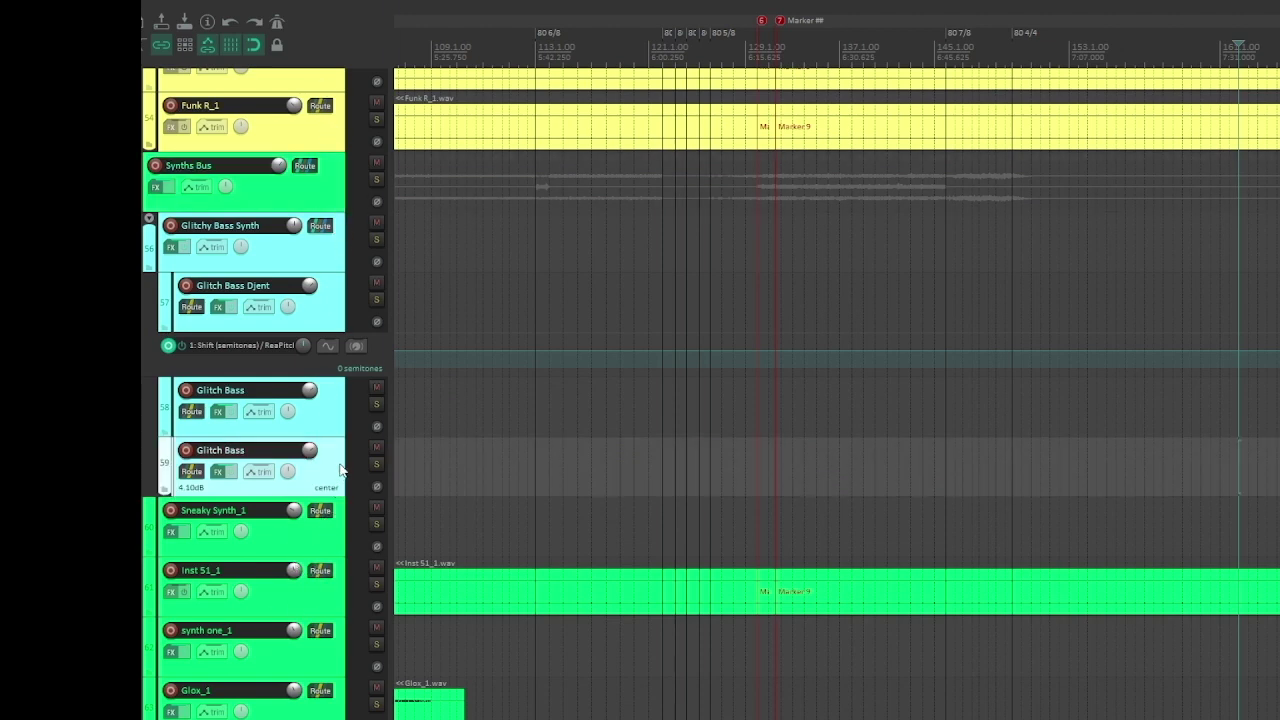
# Examine the tracks from the synths through the Funk Section, strings, and Reed & Horns to the Choirs and FX groups.
pyautogui.scroll(-15, 338, 470)
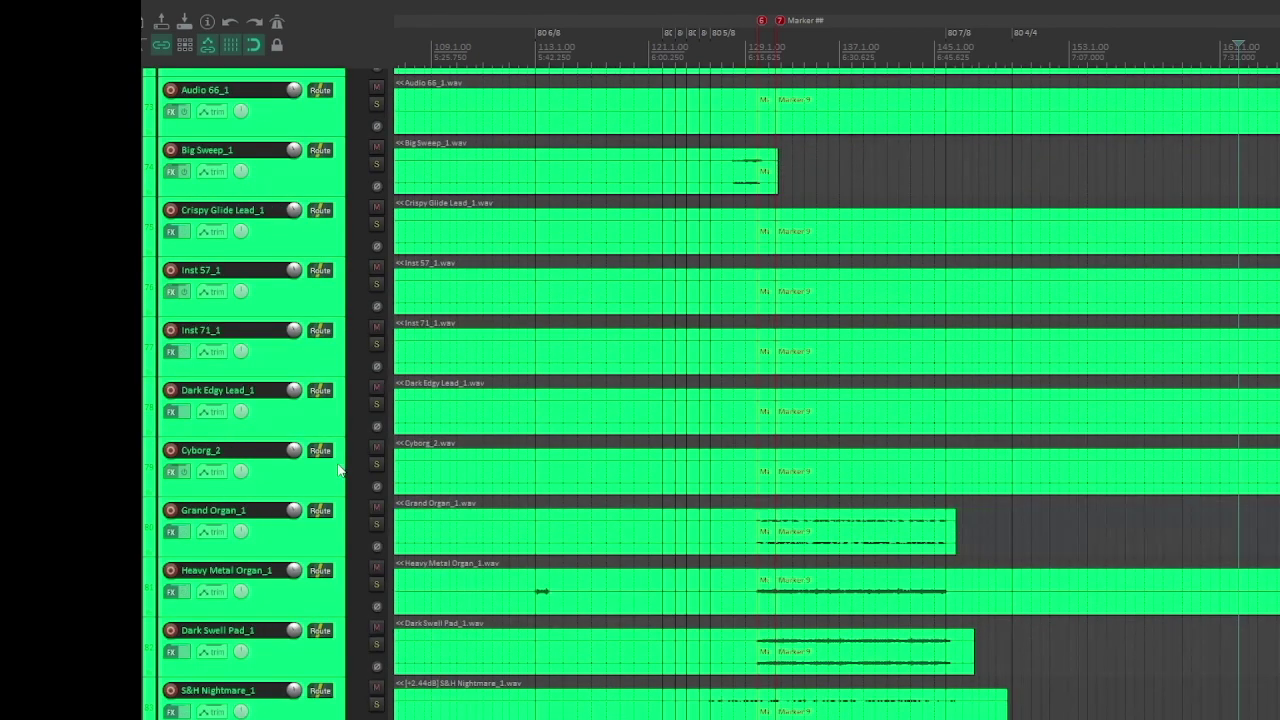
pyautogui.scroll(-5, 338, 470)
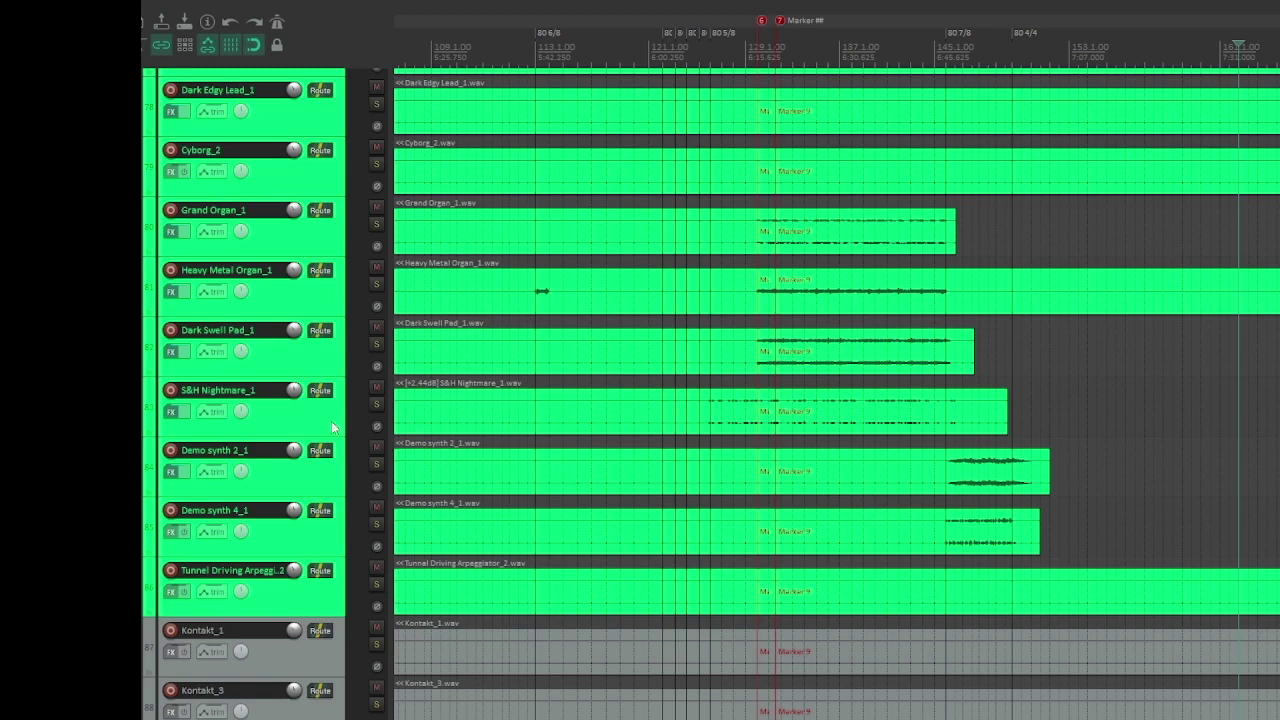
pyautogui.scroll(-5, 323, 420)
pyautogui.scroll(15, 323, 420)
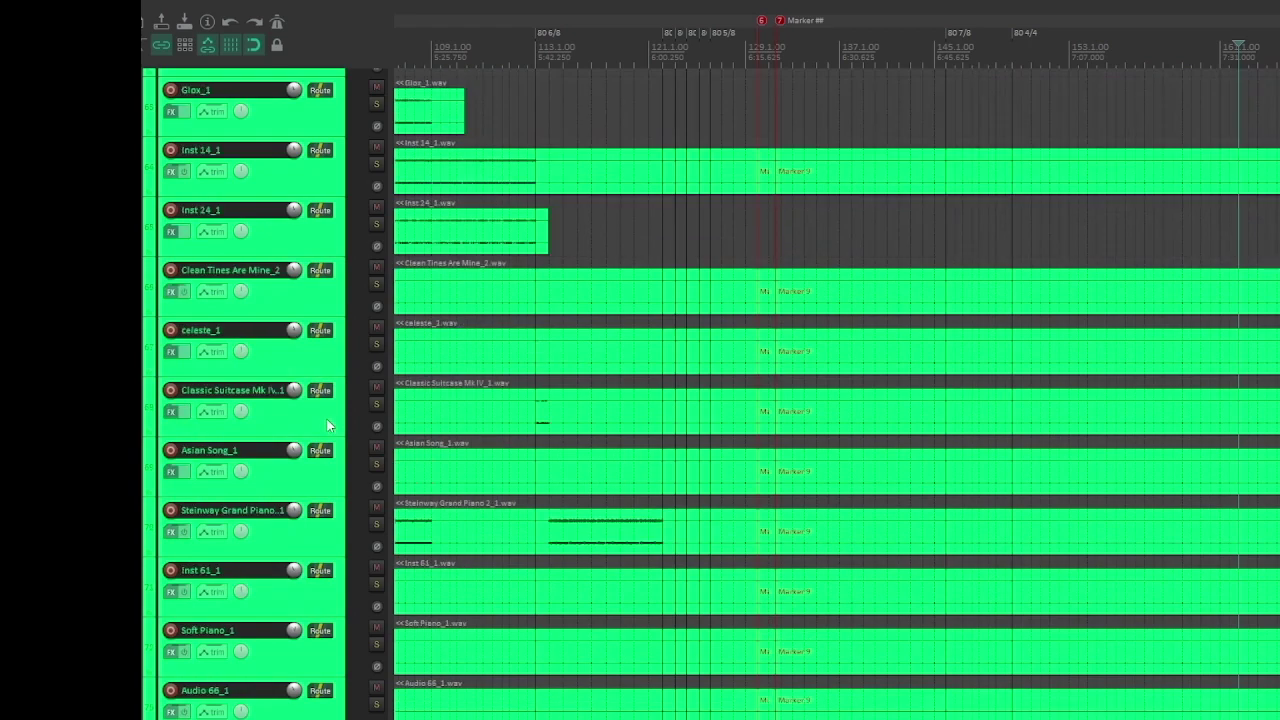
pyautogui.scroll(5, 327, 425)
pyautogui.scroll(-12, 326, 425)
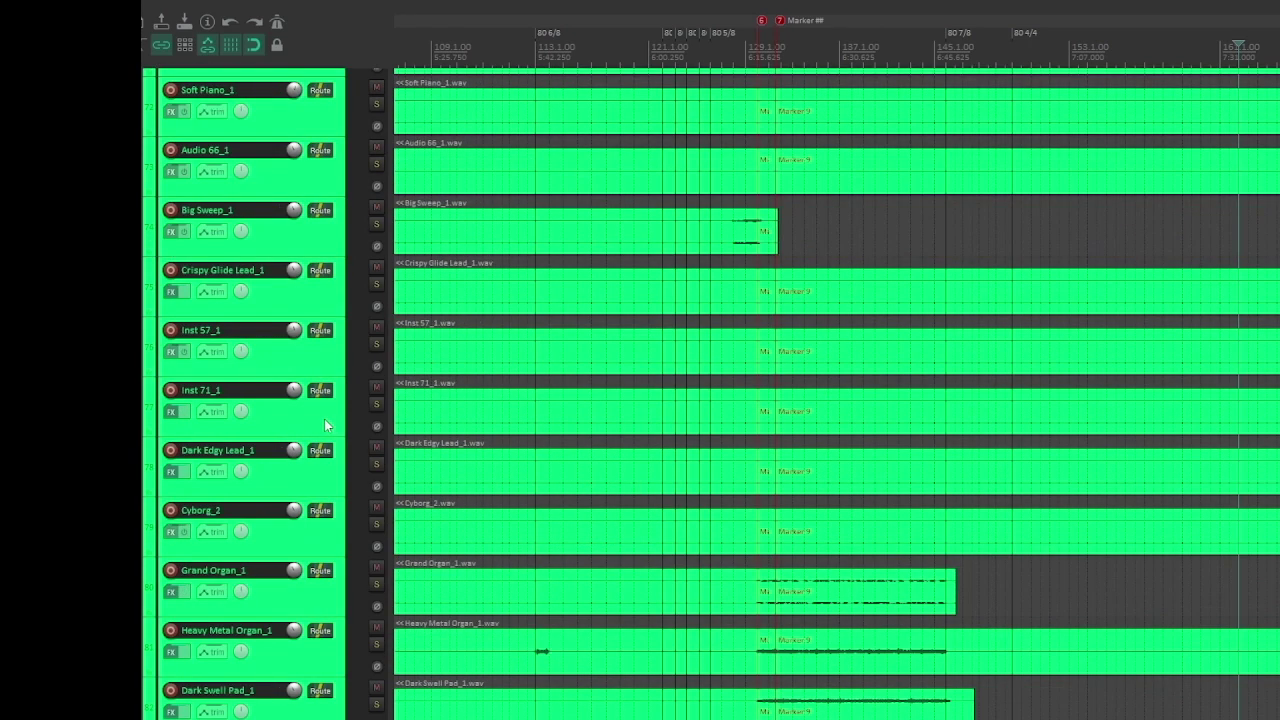
pyautogui.scroll(-20, 325, 425)
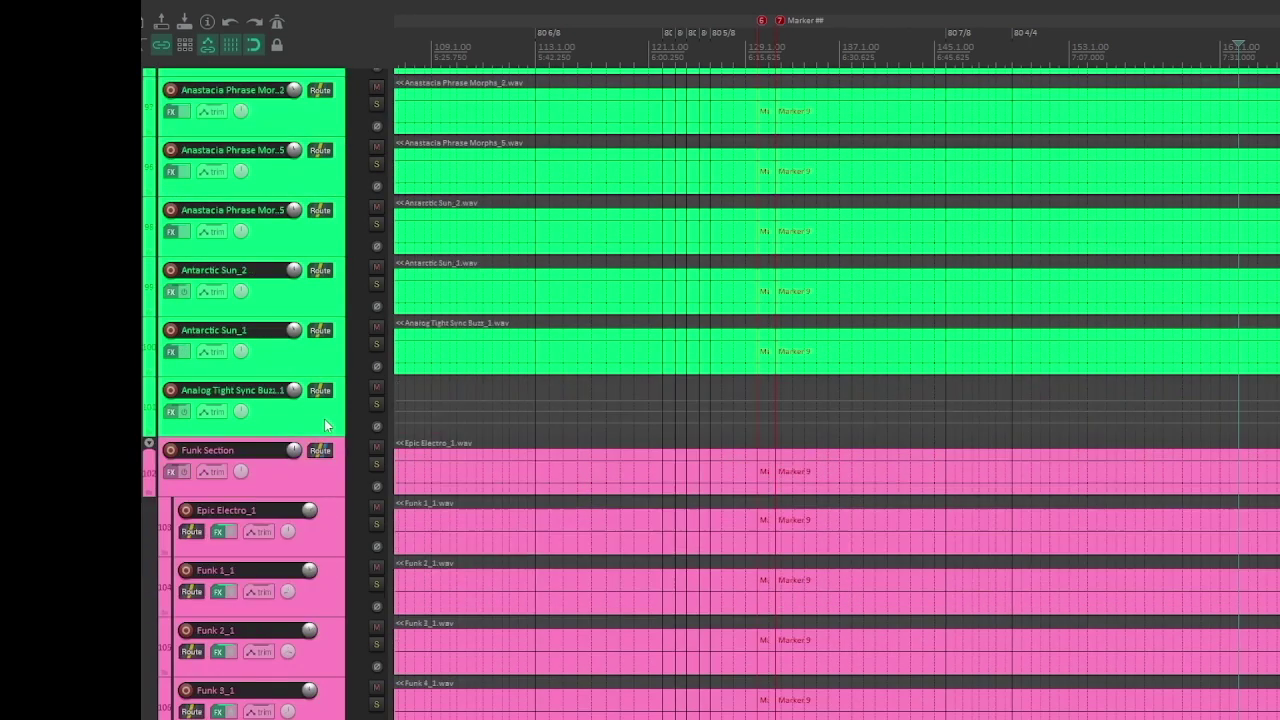
pyautogui.scroll(-20, 325, 425)
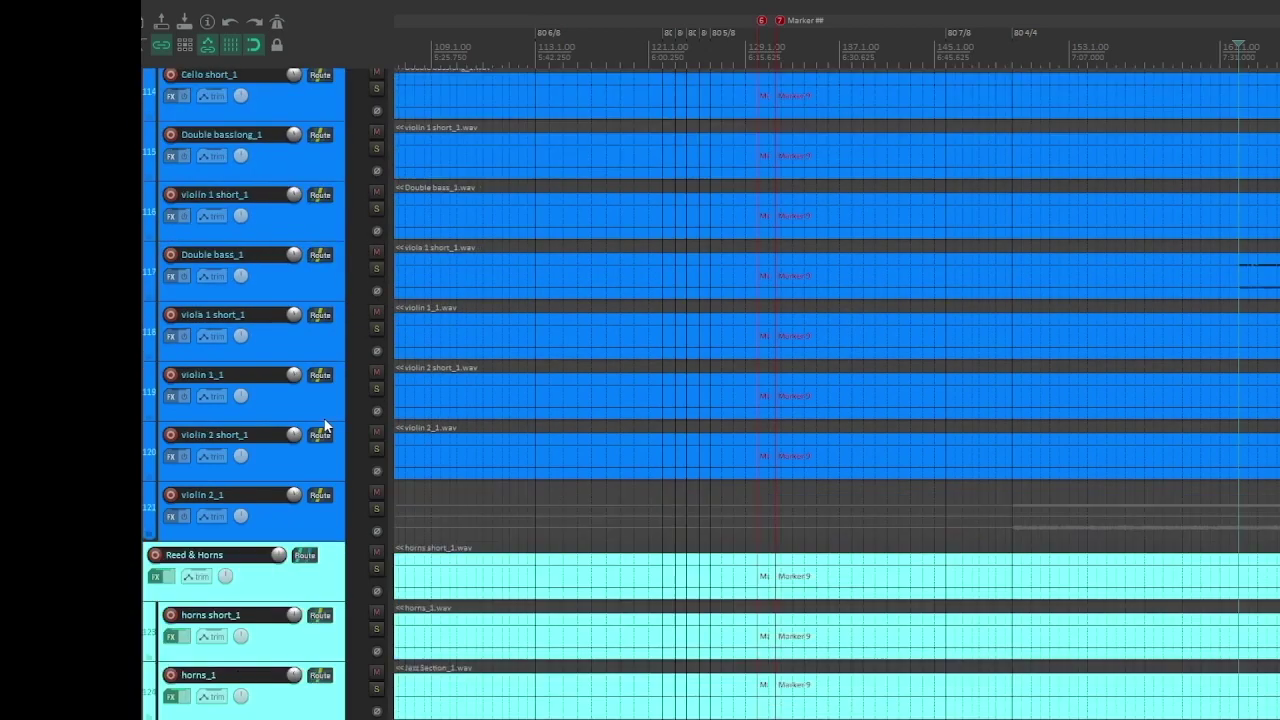
pyautogui.scroll(-10, 325, 425)
pyautogui.scroll(-15, 325, 480)
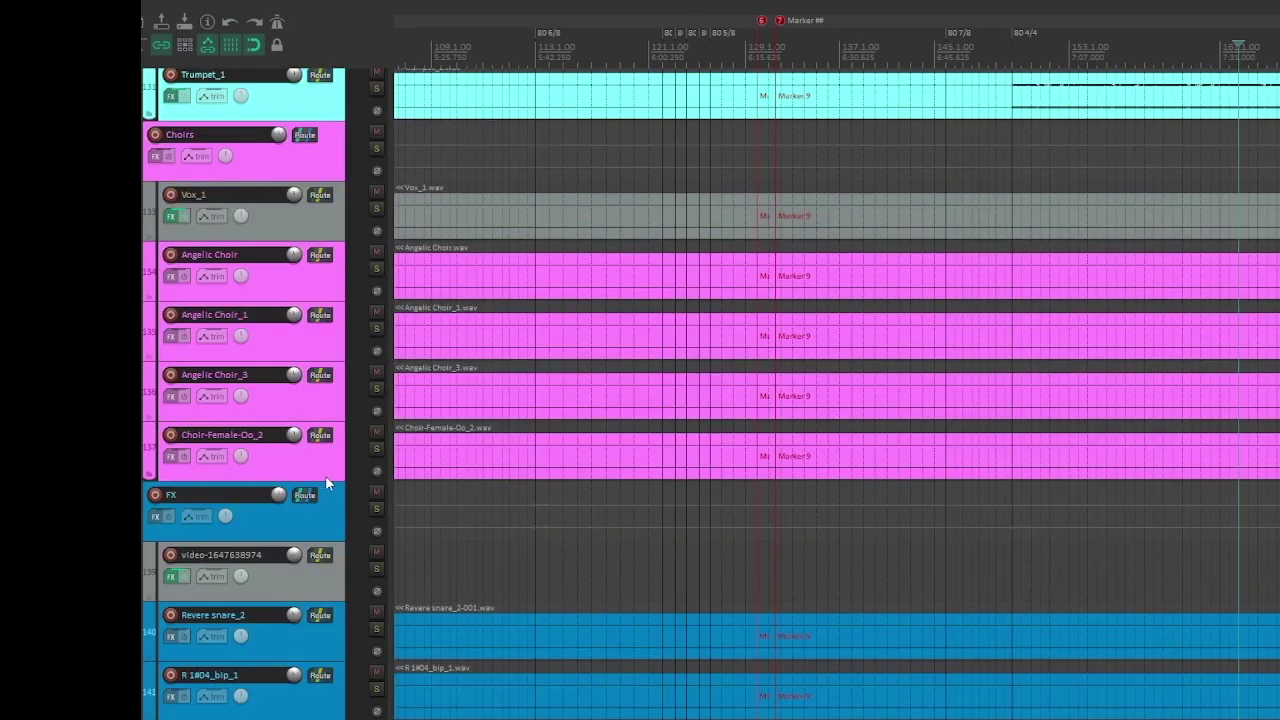
pyautogui.scroll(3, 339, 479)
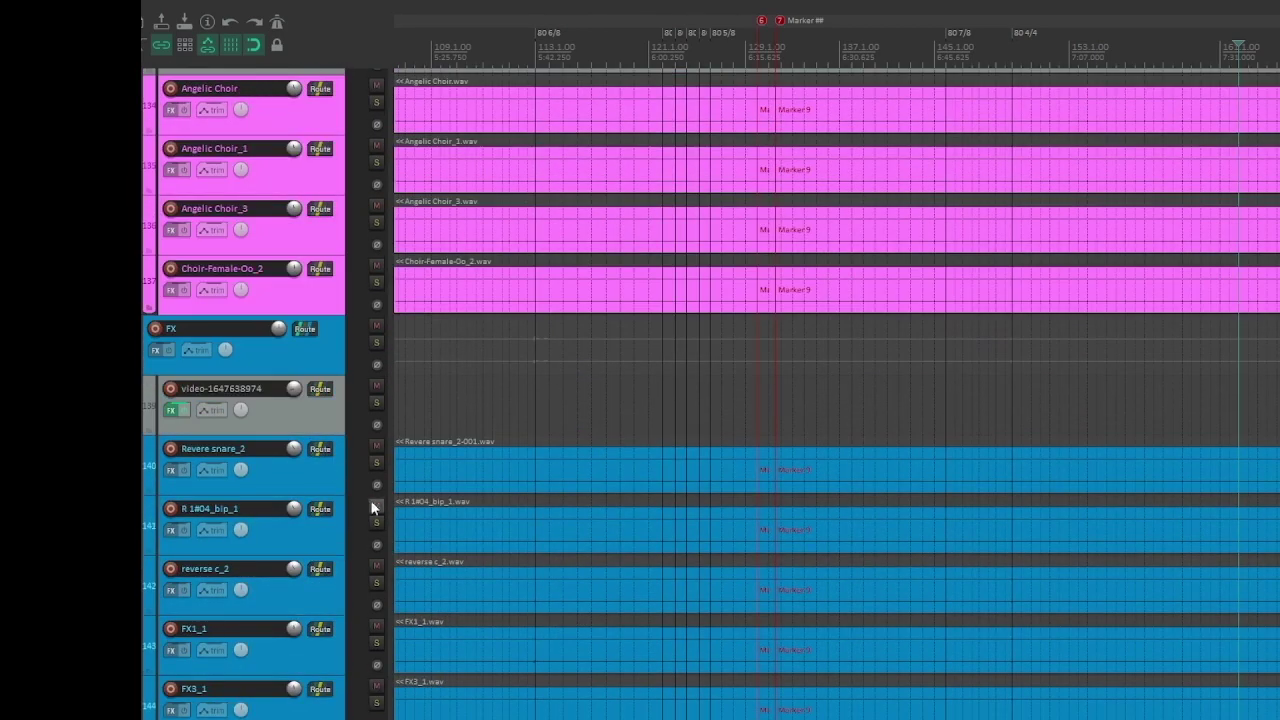
# Re-examine the synth tracks from Inst 51_1 through Analog Tight Sync Buzz and the Funk Section around measures 109 to 161.
pyautogui.scroll(15, 339, 479)
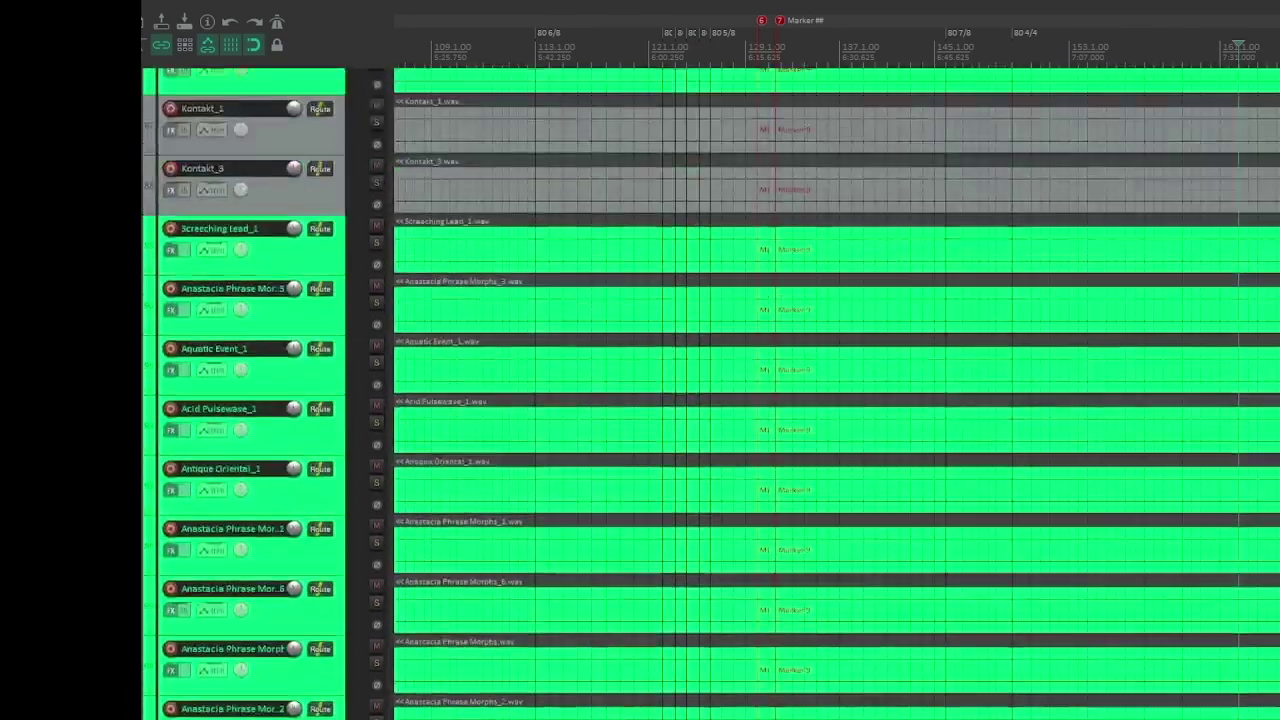
pyautogui.scroll(15, 339, 479)
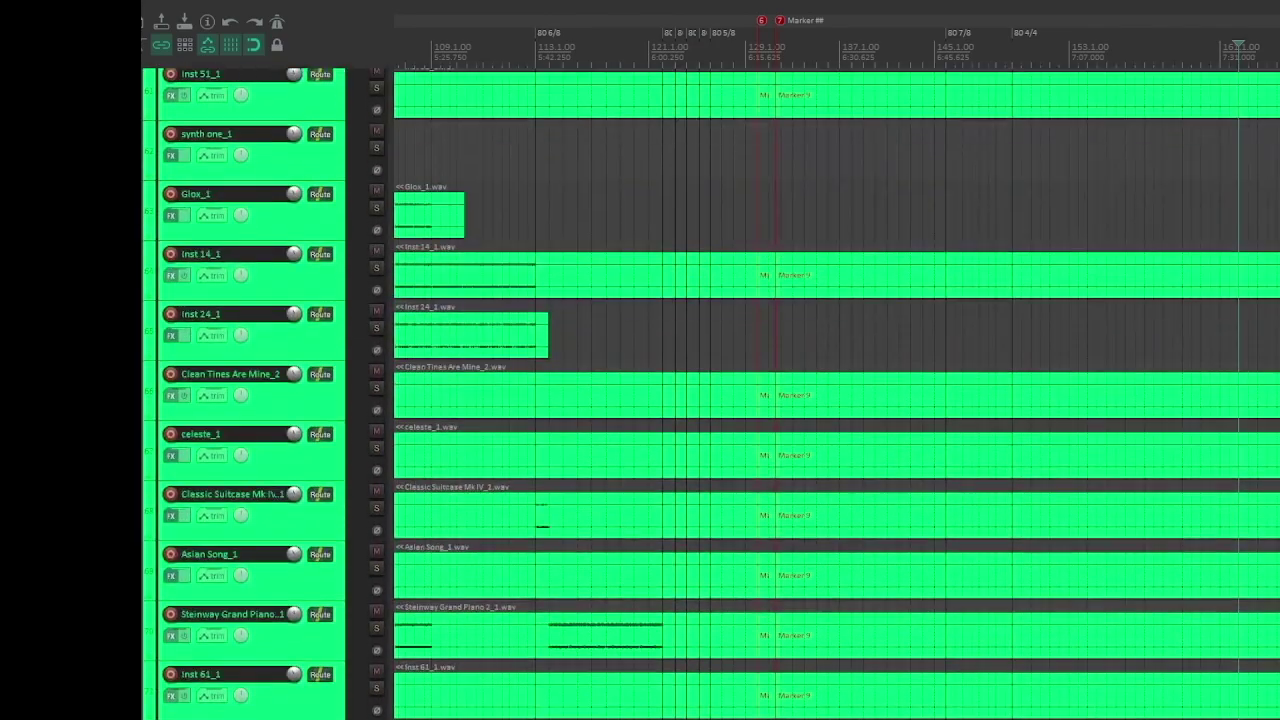
pyautogui.scroll(1, 339, 479)
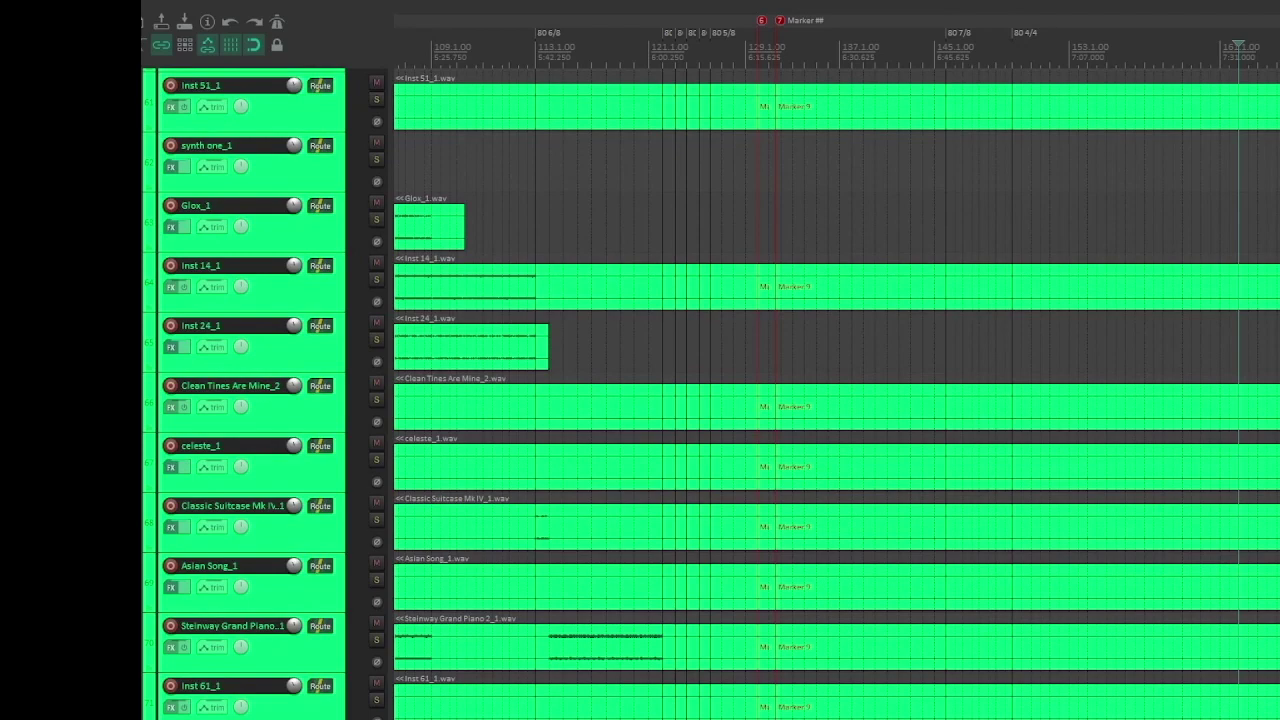
pyautogui.scroll(-2, 712, 393)
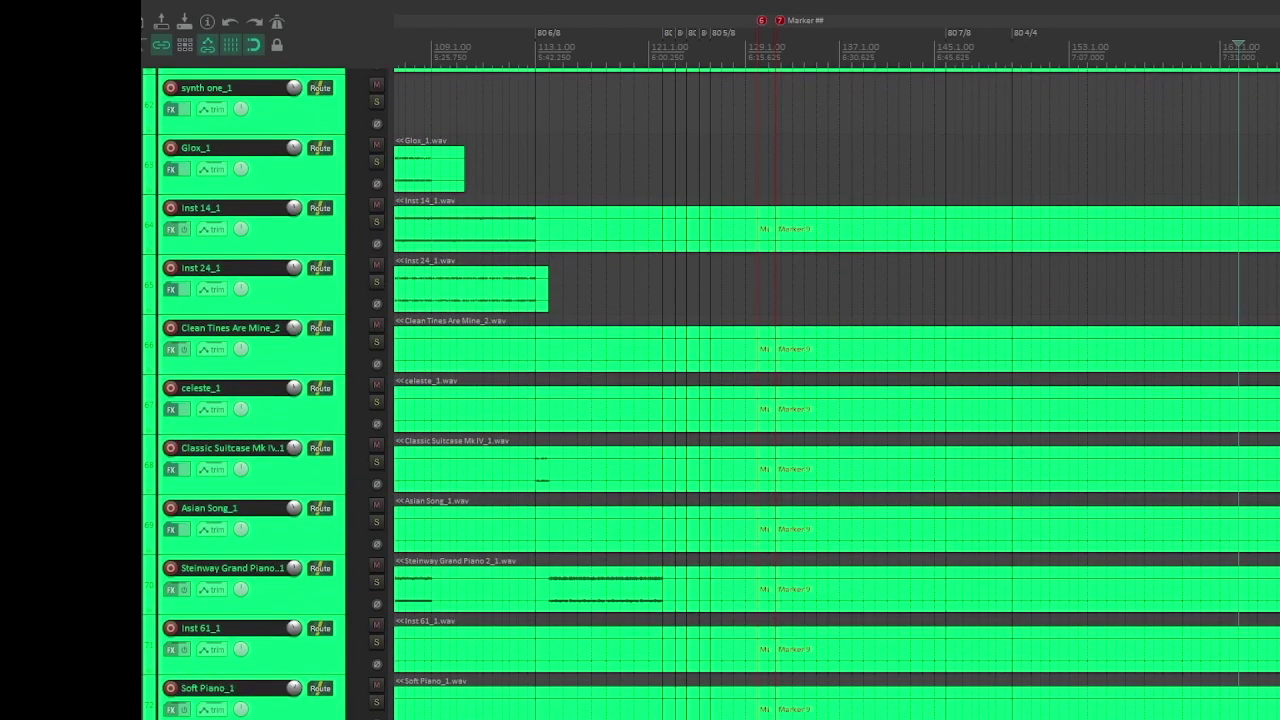
pyautogui.scroll(-5, 712, 393)
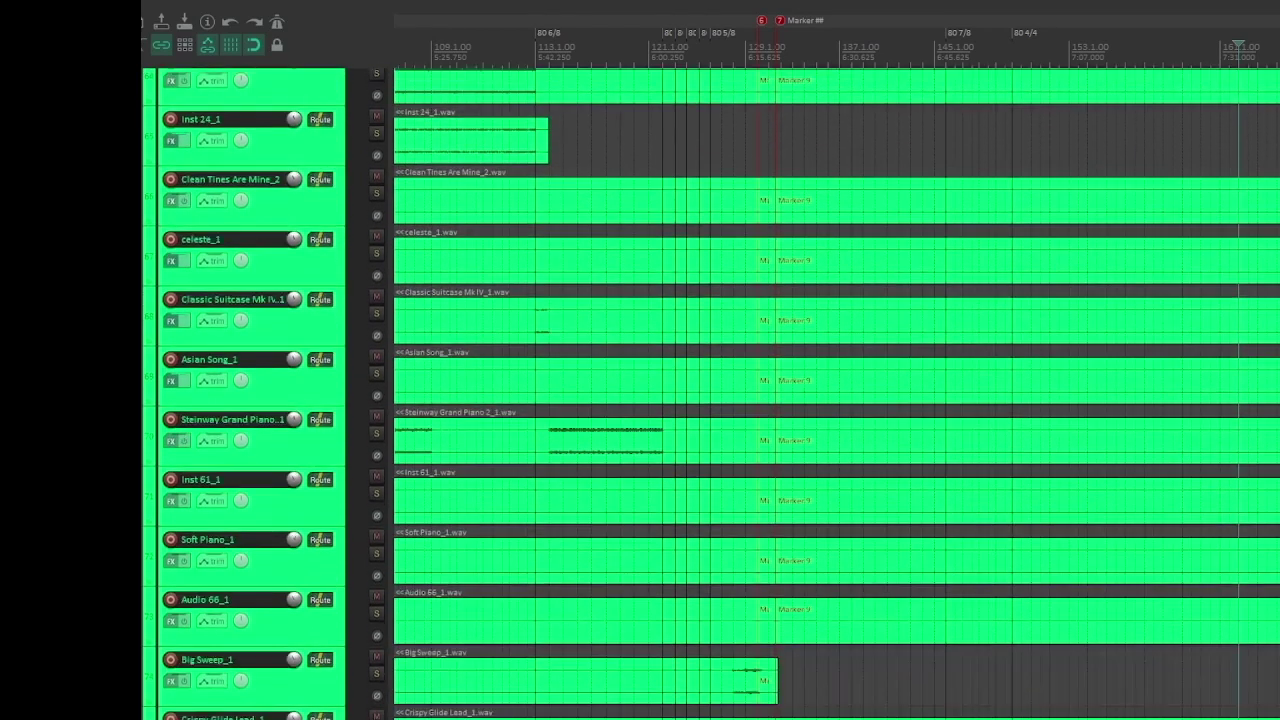
pyautogui.scroll(-20, 712, 393)
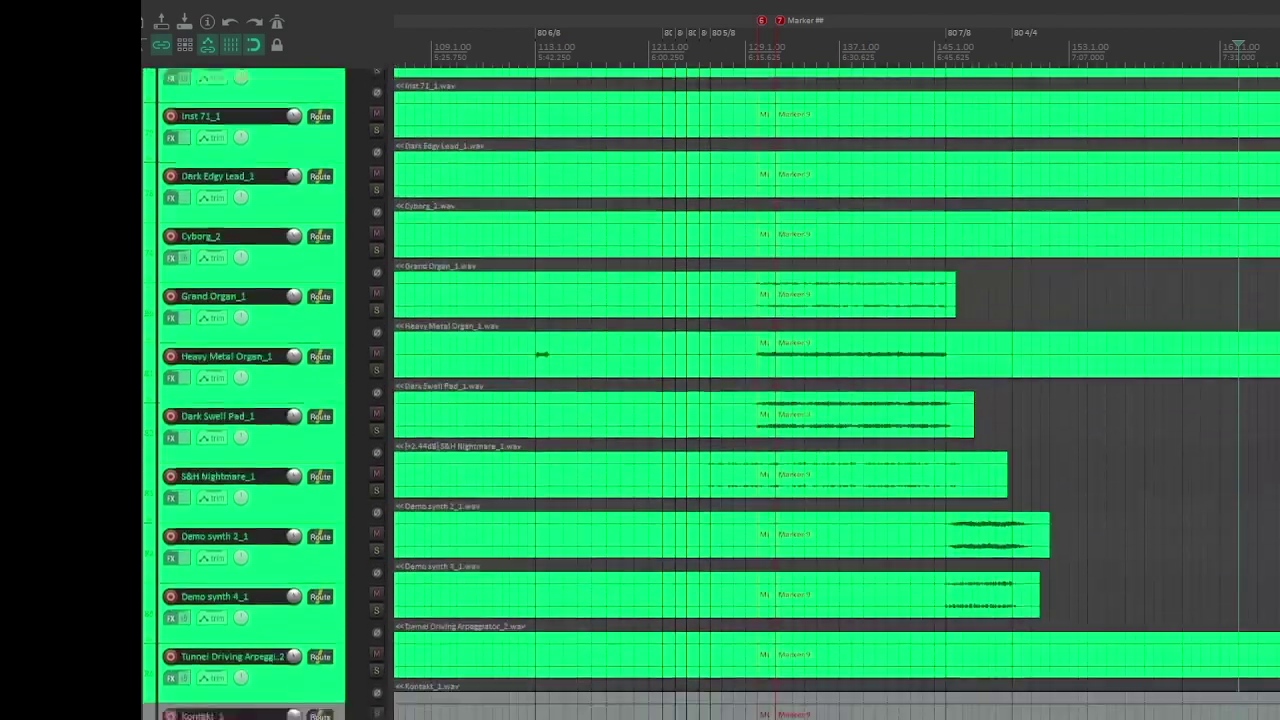
pyautogui.scroll(-9, 836, 392)
pyautogui.scroll(-10, 710, 390)
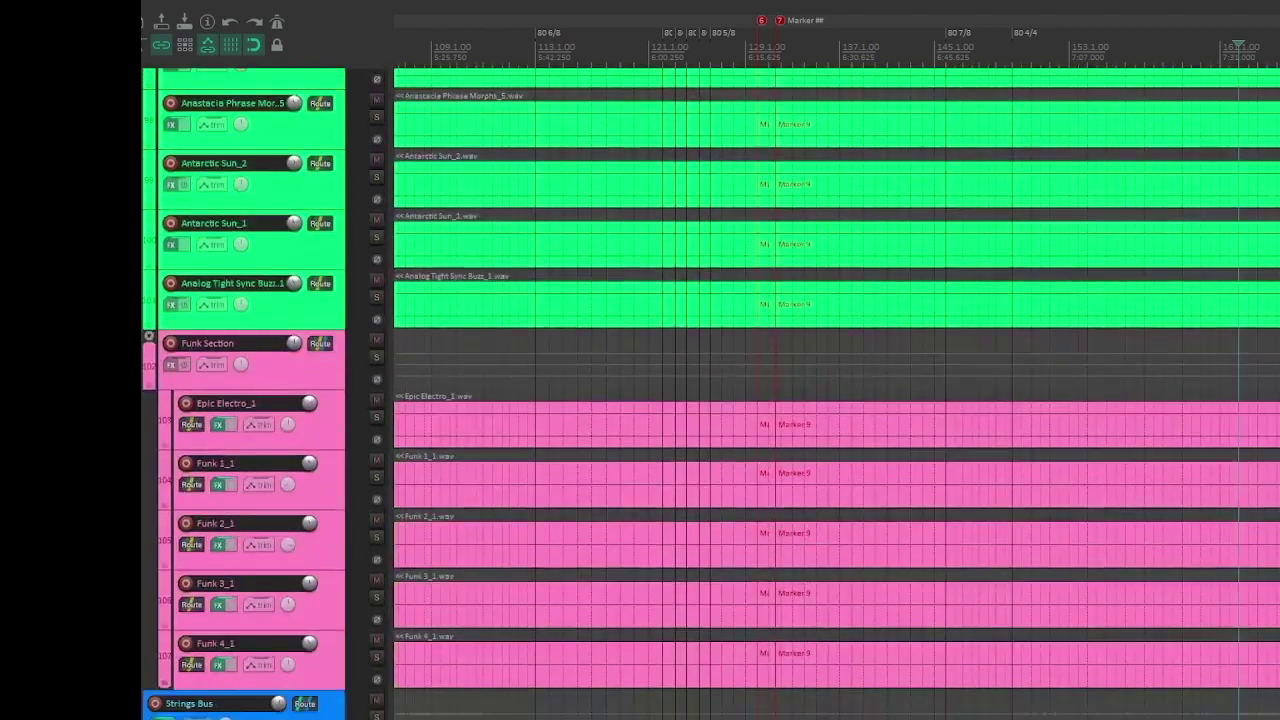